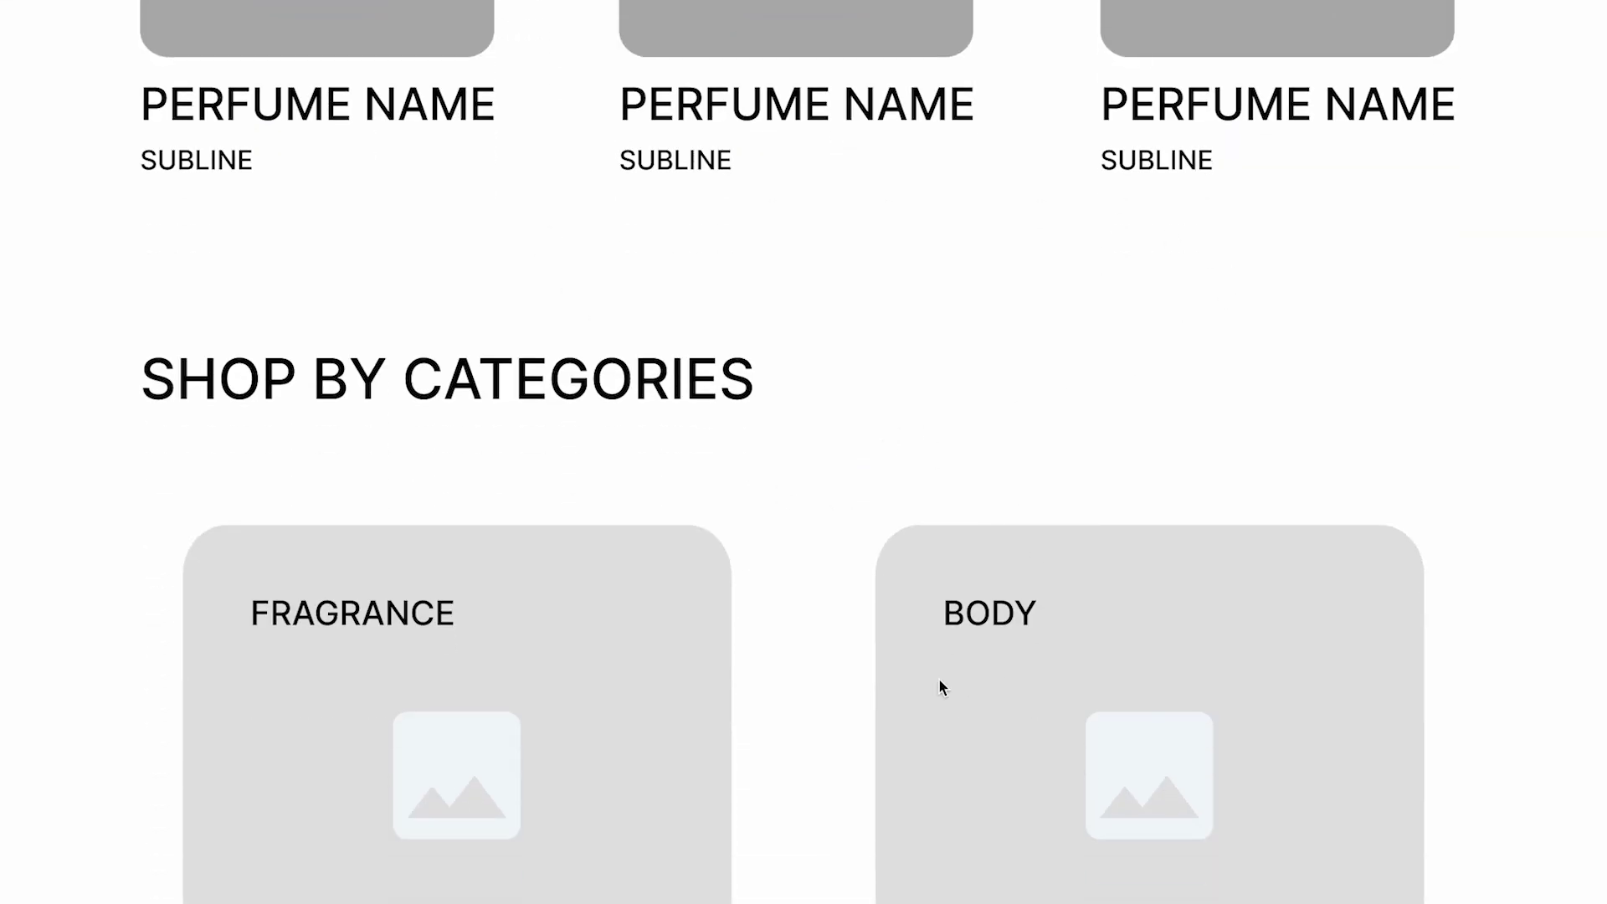
# Step: Review the wireframe prototype's category cards, content sections and image placeholders to see which images are needed
pyautogui.scroll(-10, 939, 679)
pyautogui.scroll(-10, 519, 746)
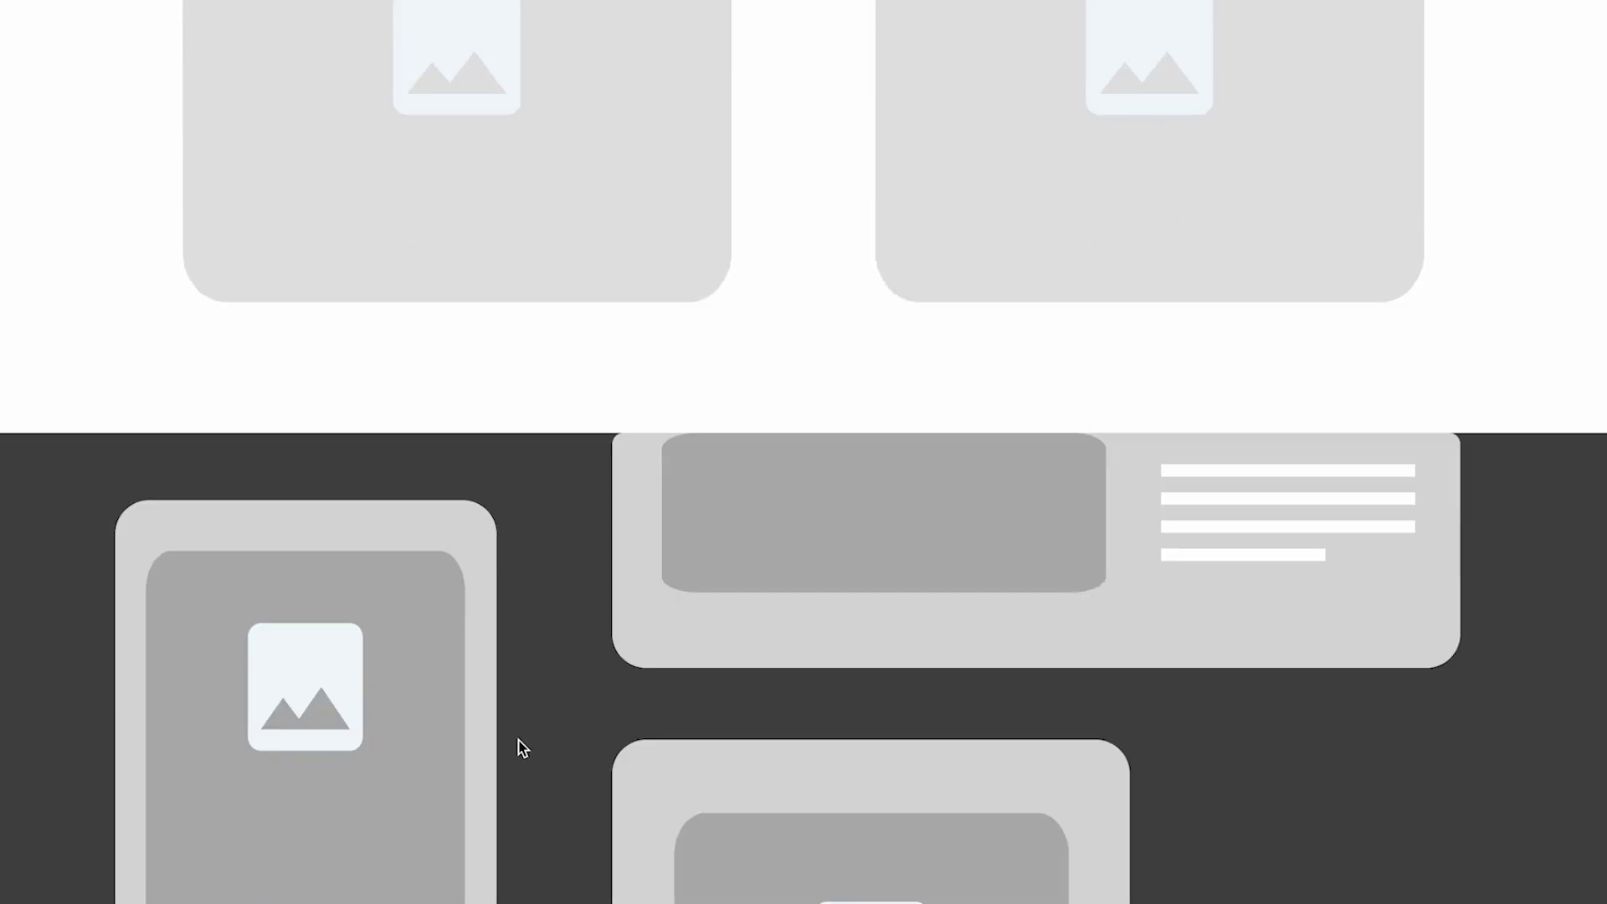
pyautogui.scroll(15, 519, 740)
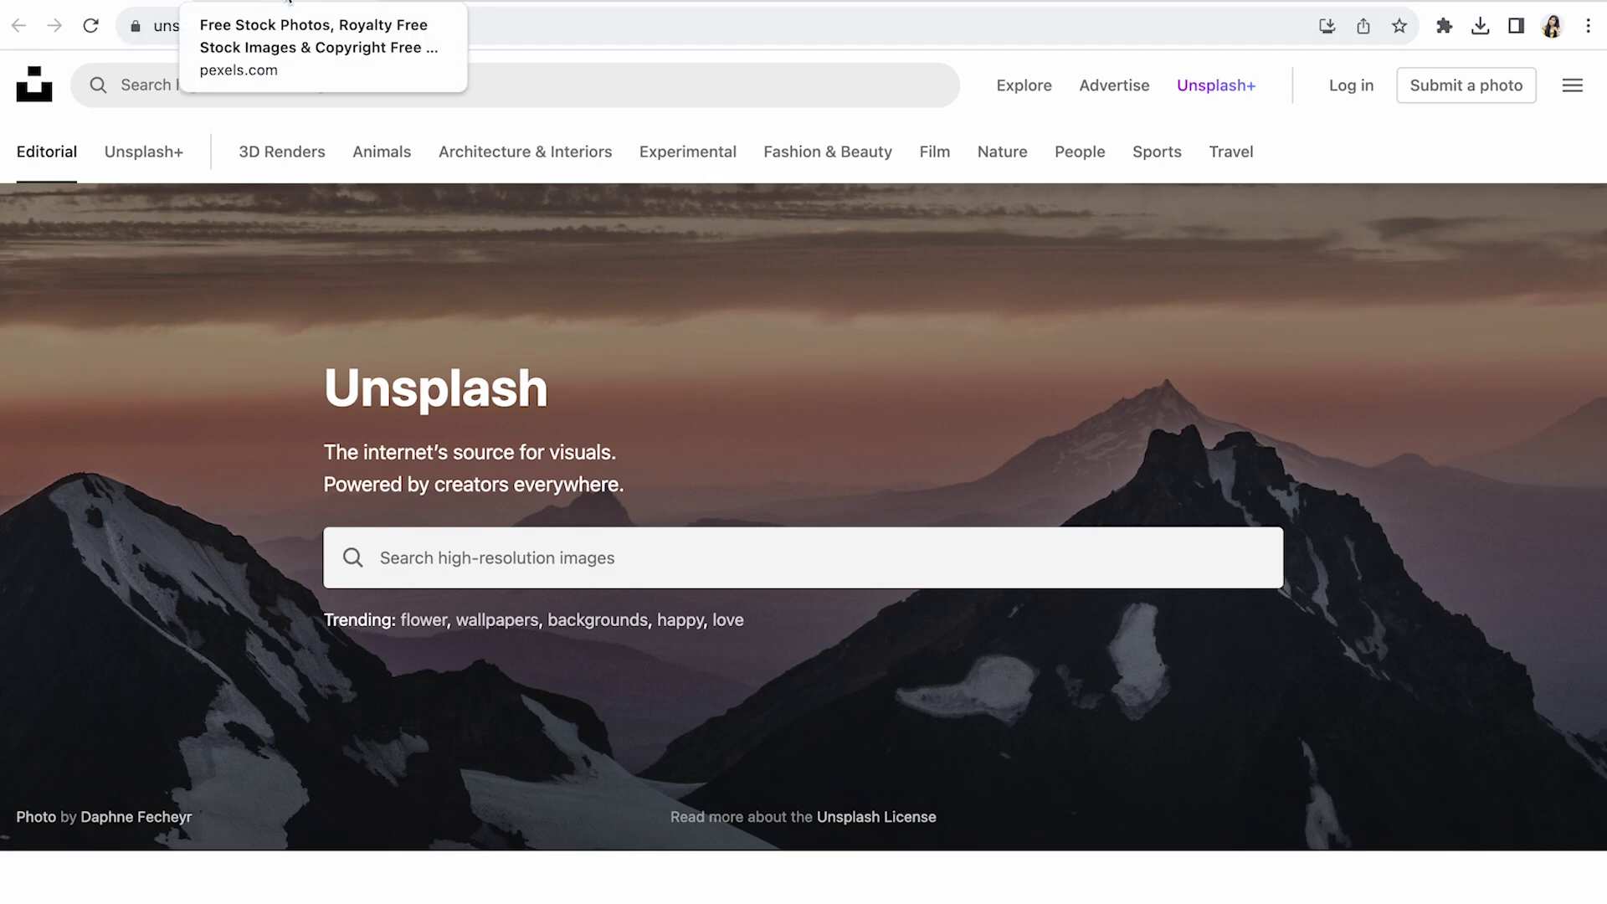
# Step: Look through the stock photo sites Pexels, StockSnap, Pixabay, Canva and Freepik, and check the wireframe's image placeholders again
pyautogui.click(289, 1)
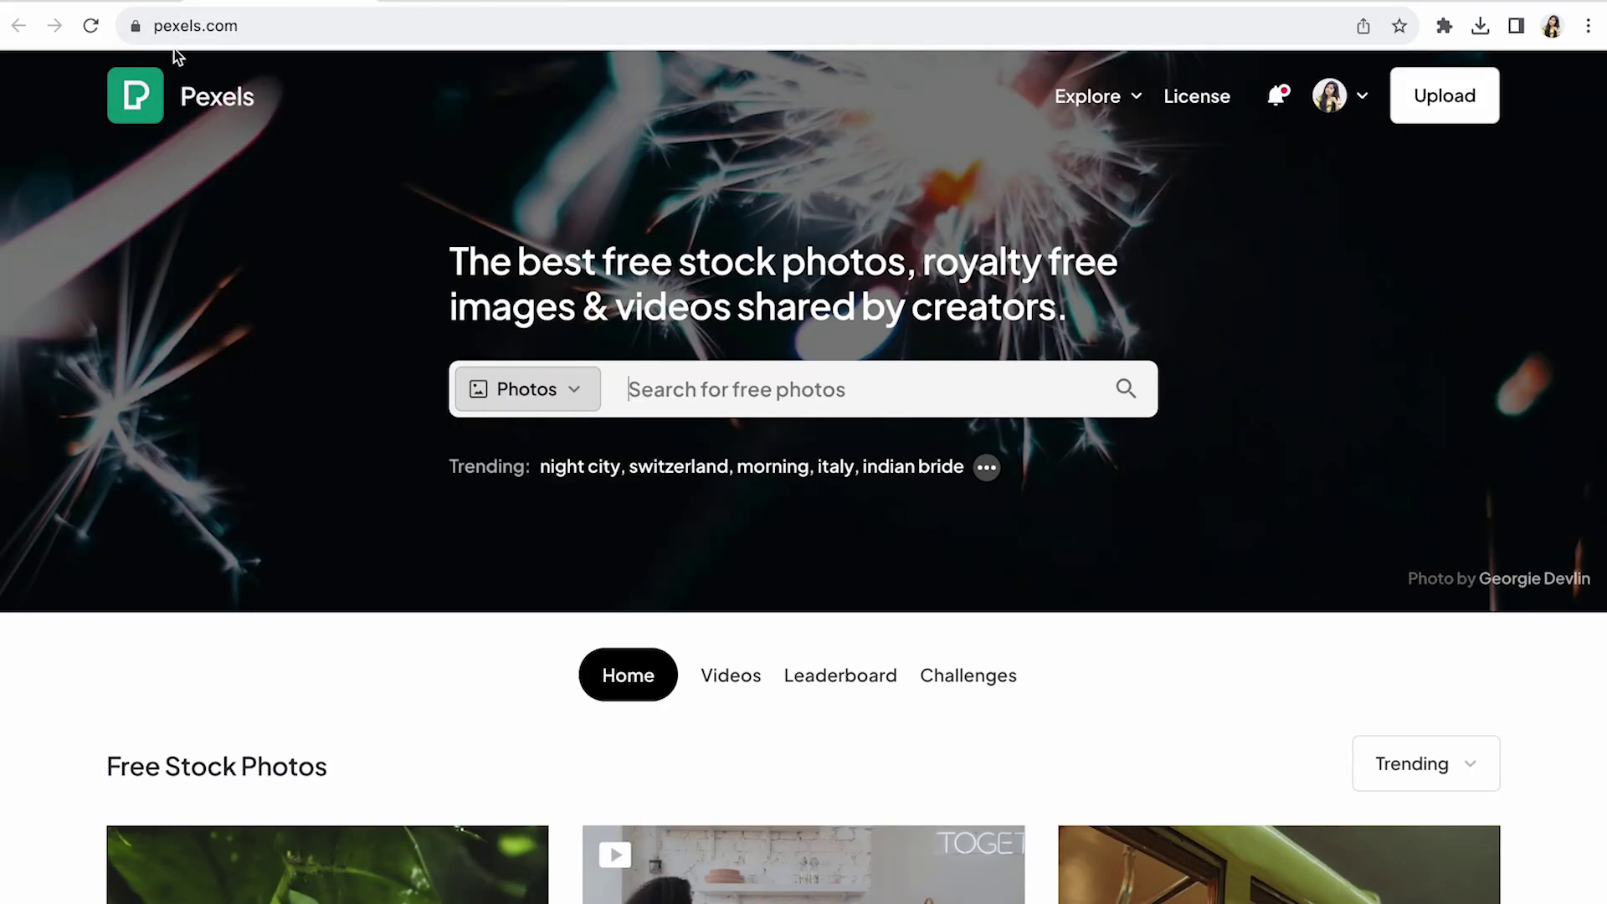
pyautogui.click(448, 2)
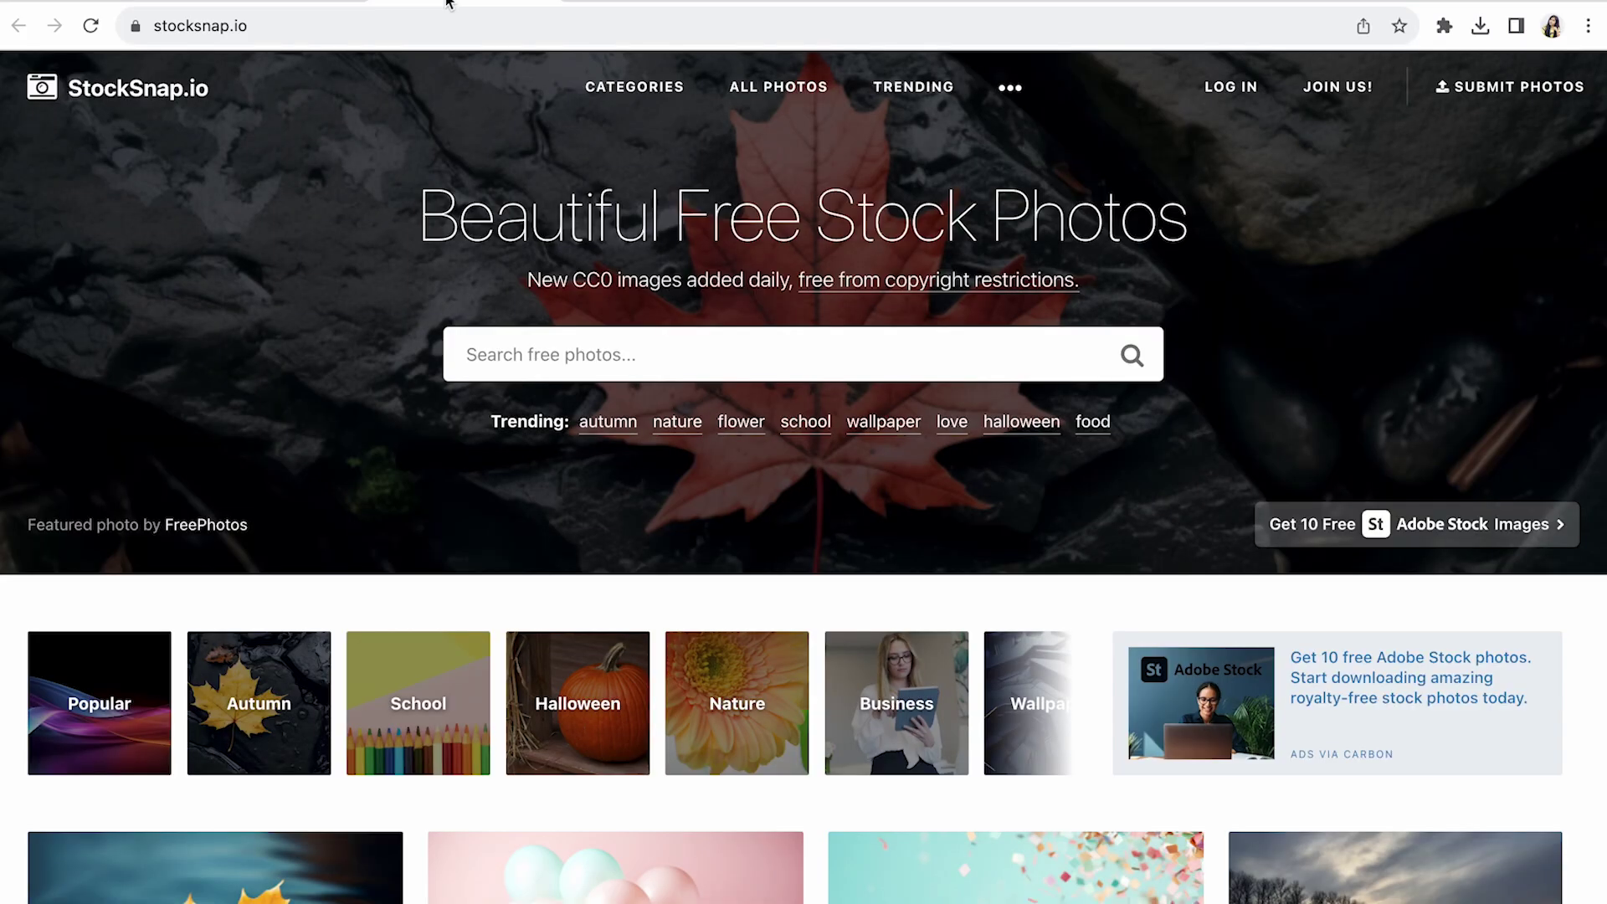
pyautogui.click(640, 1)
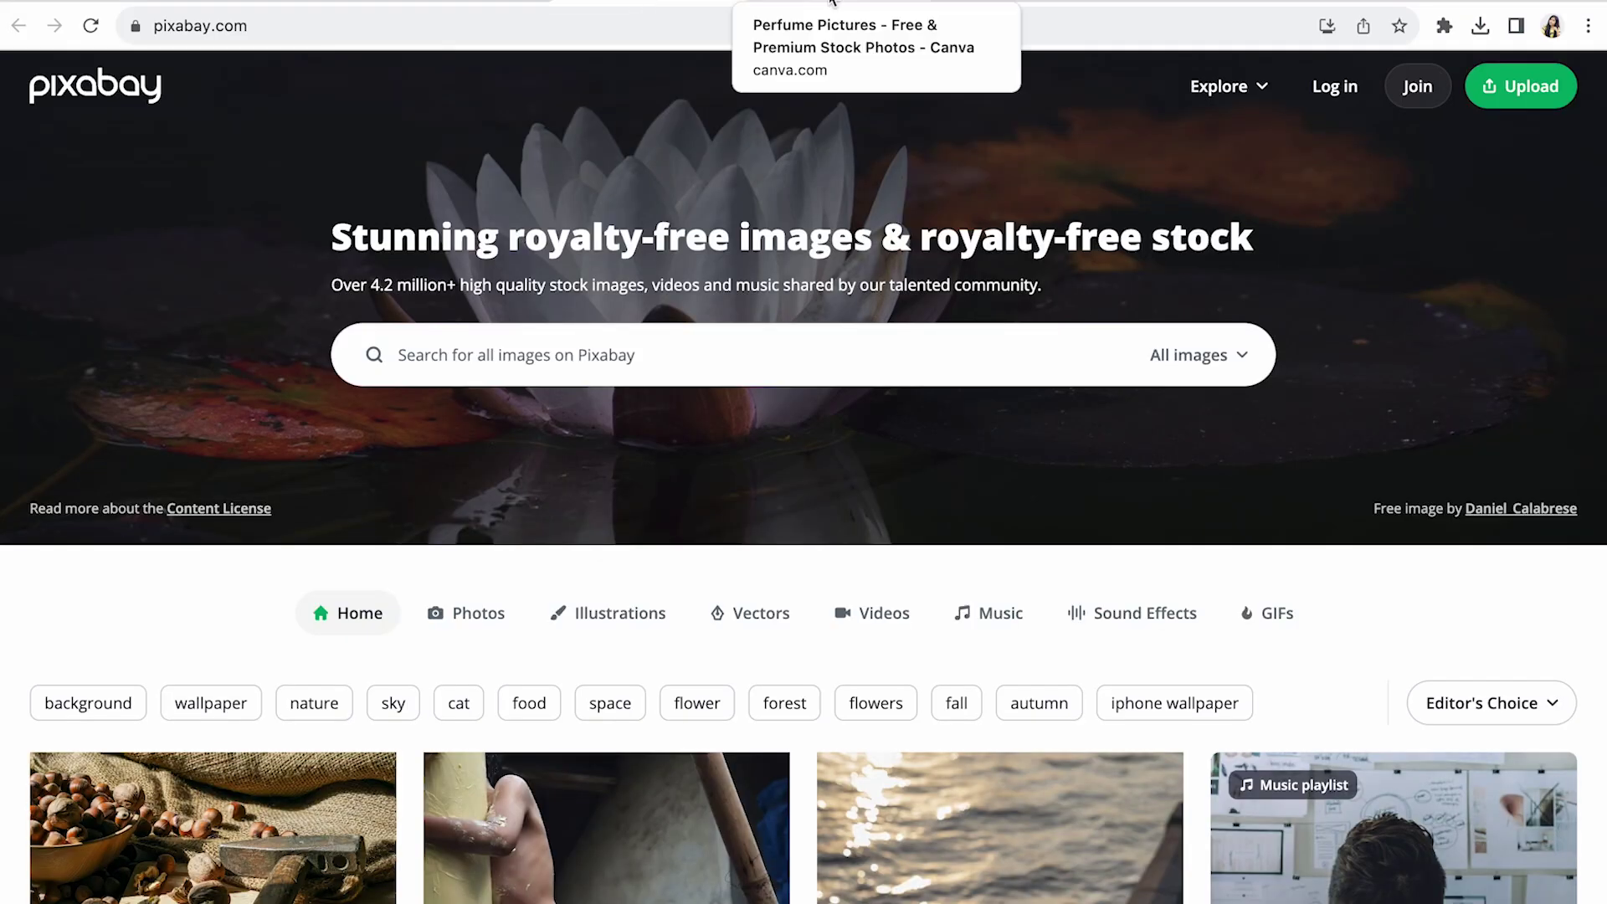
pyautogui.click(832, 2)
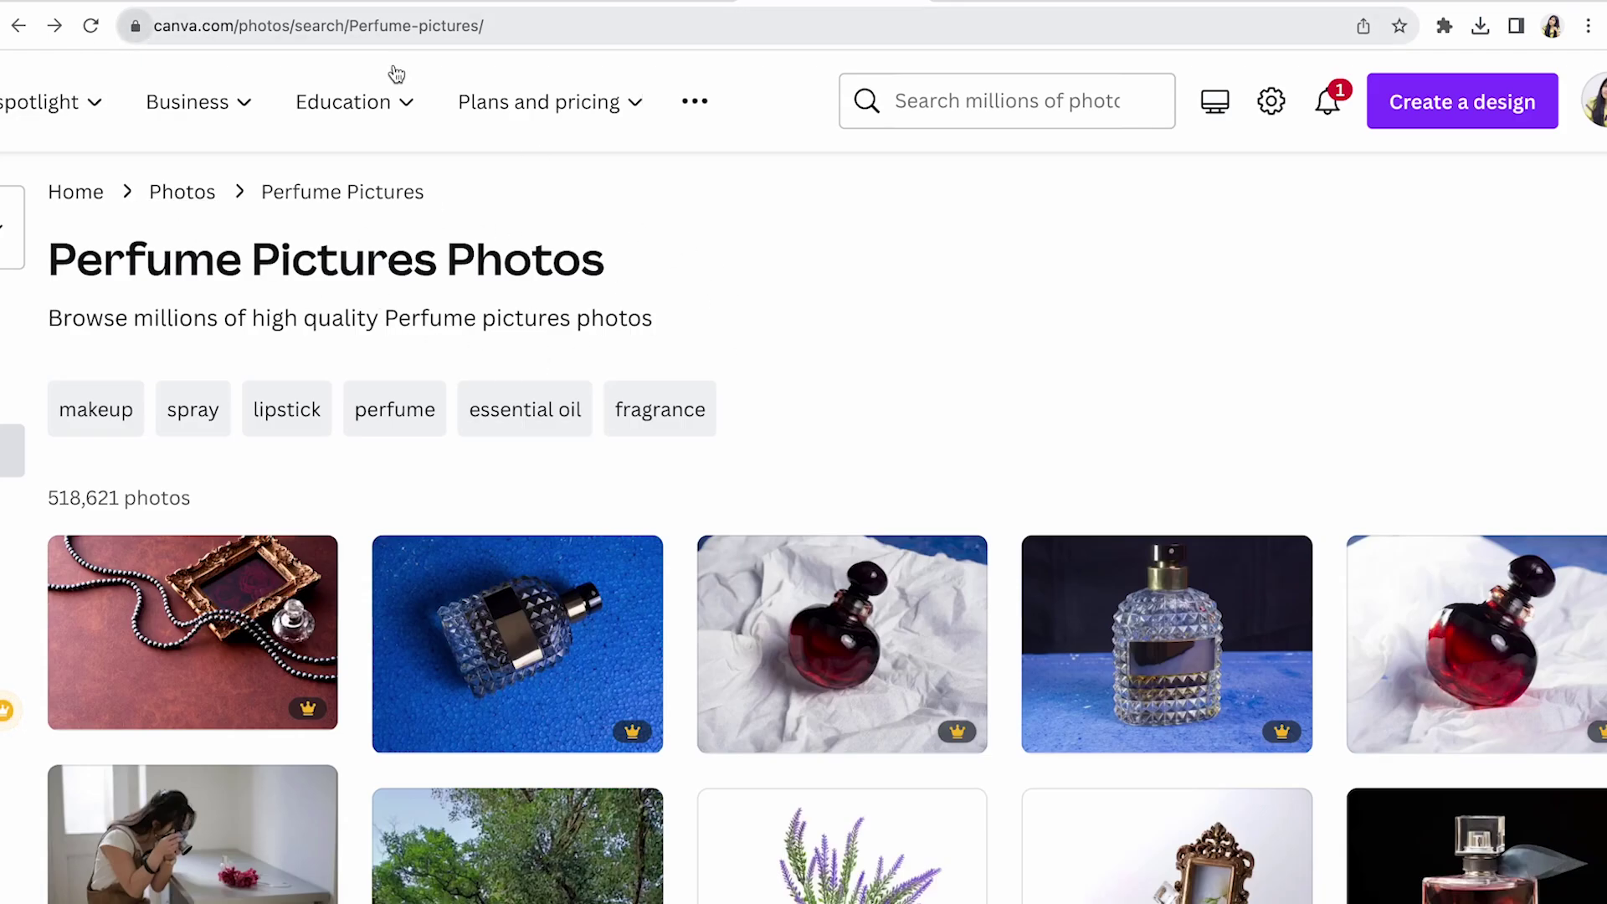
pyautogui.moveTo(540, 101)
pyautogui.click(1013, 4)
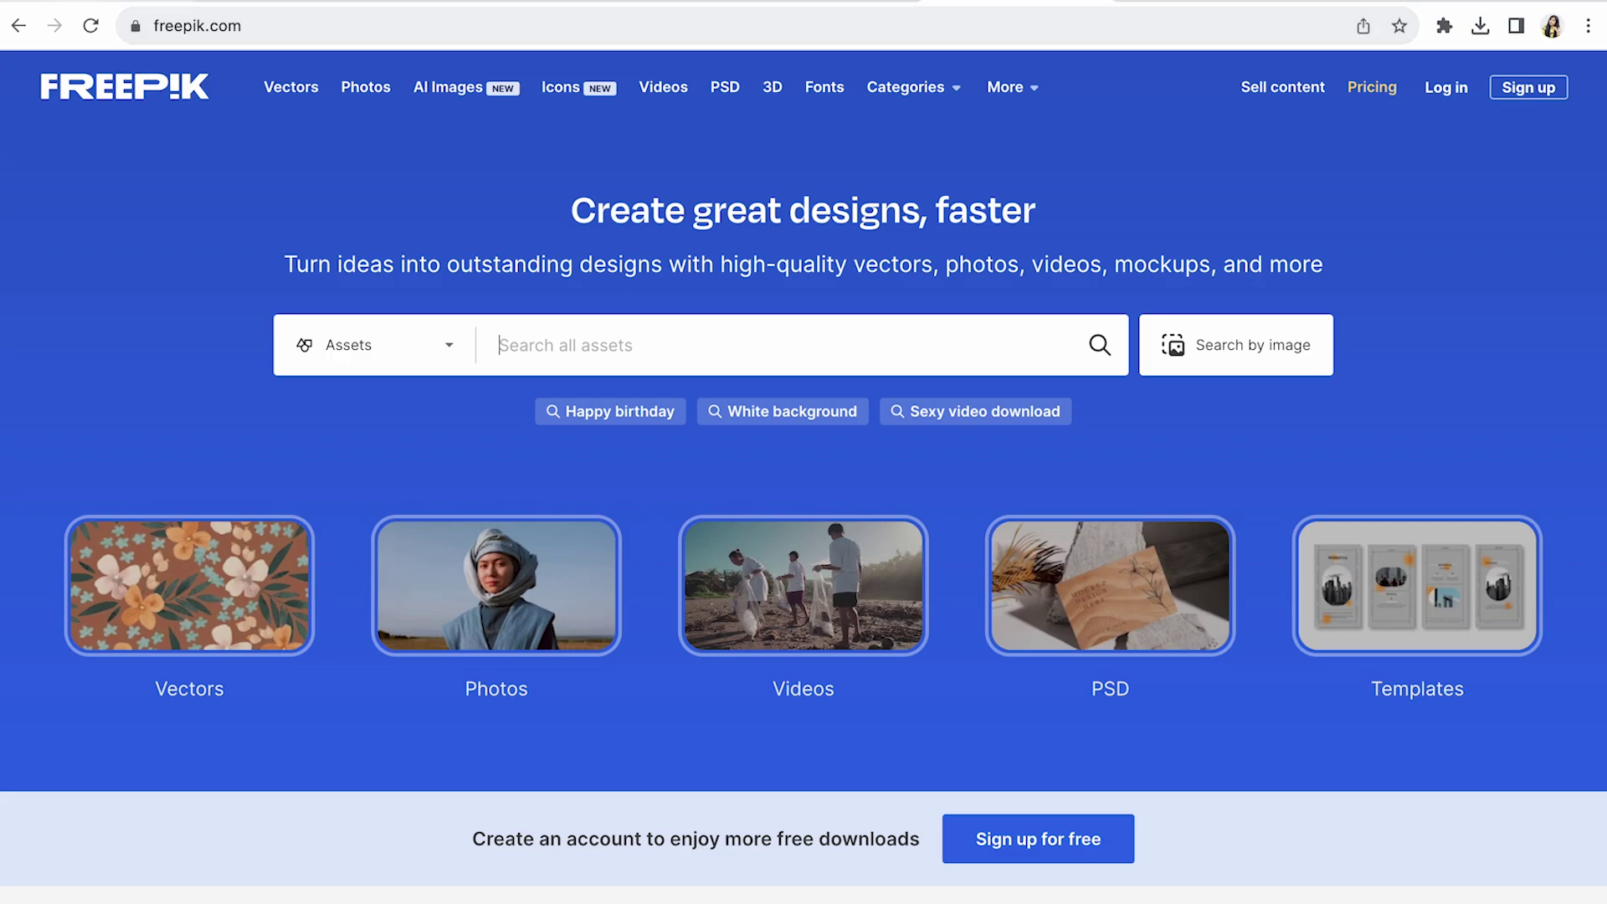
pyautogui.click(126, 0)
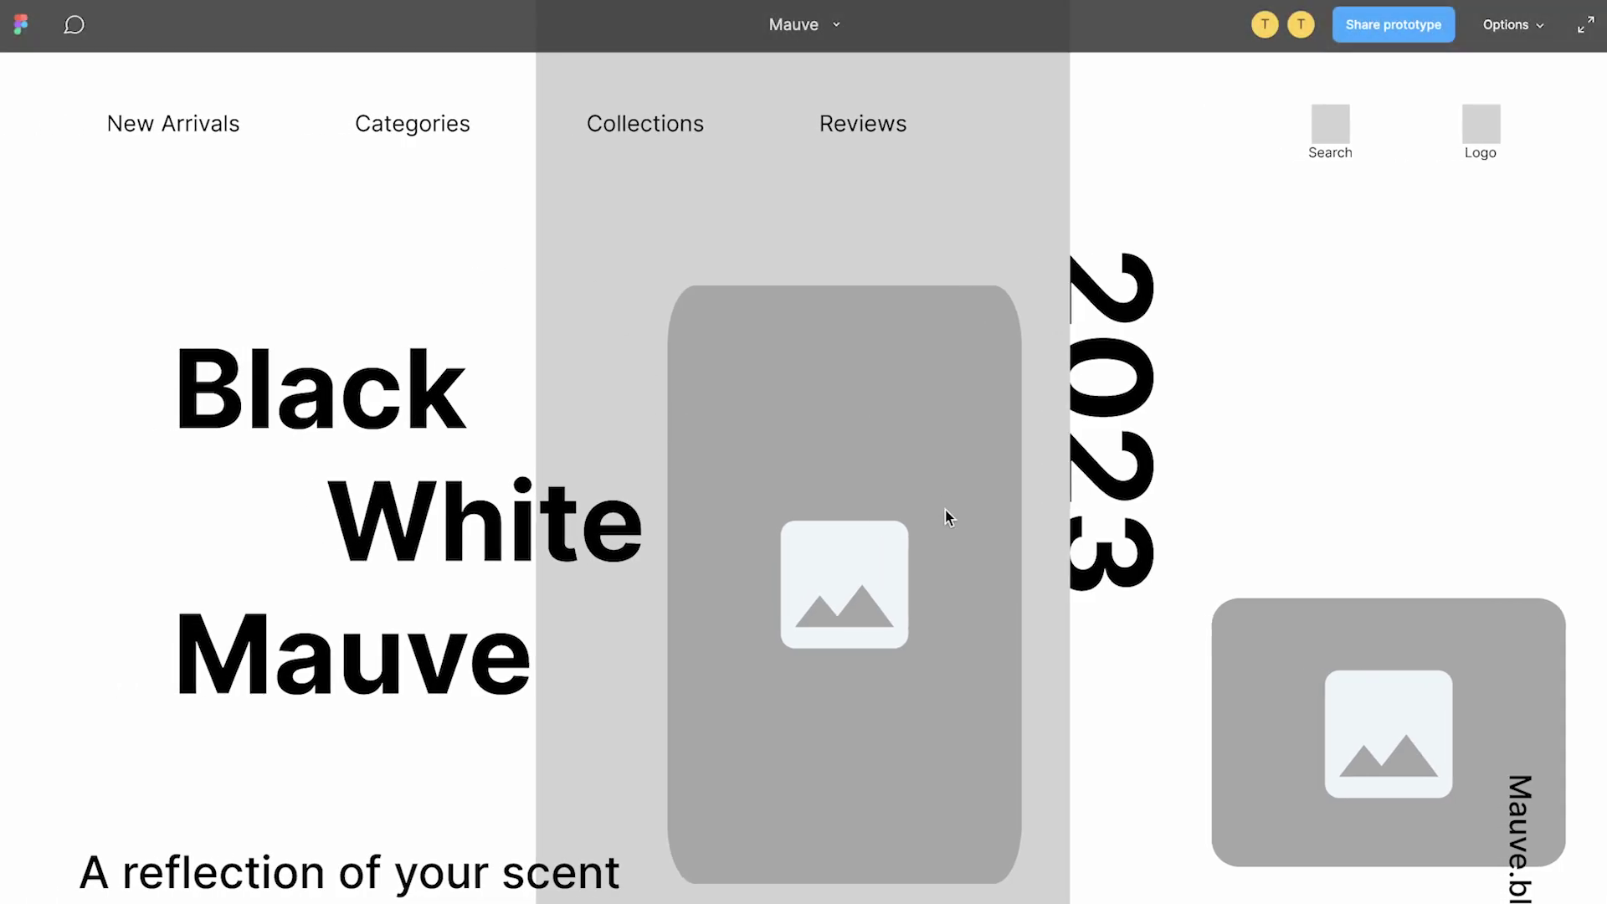
pyautogui.scroll(-5, 1303, 693)
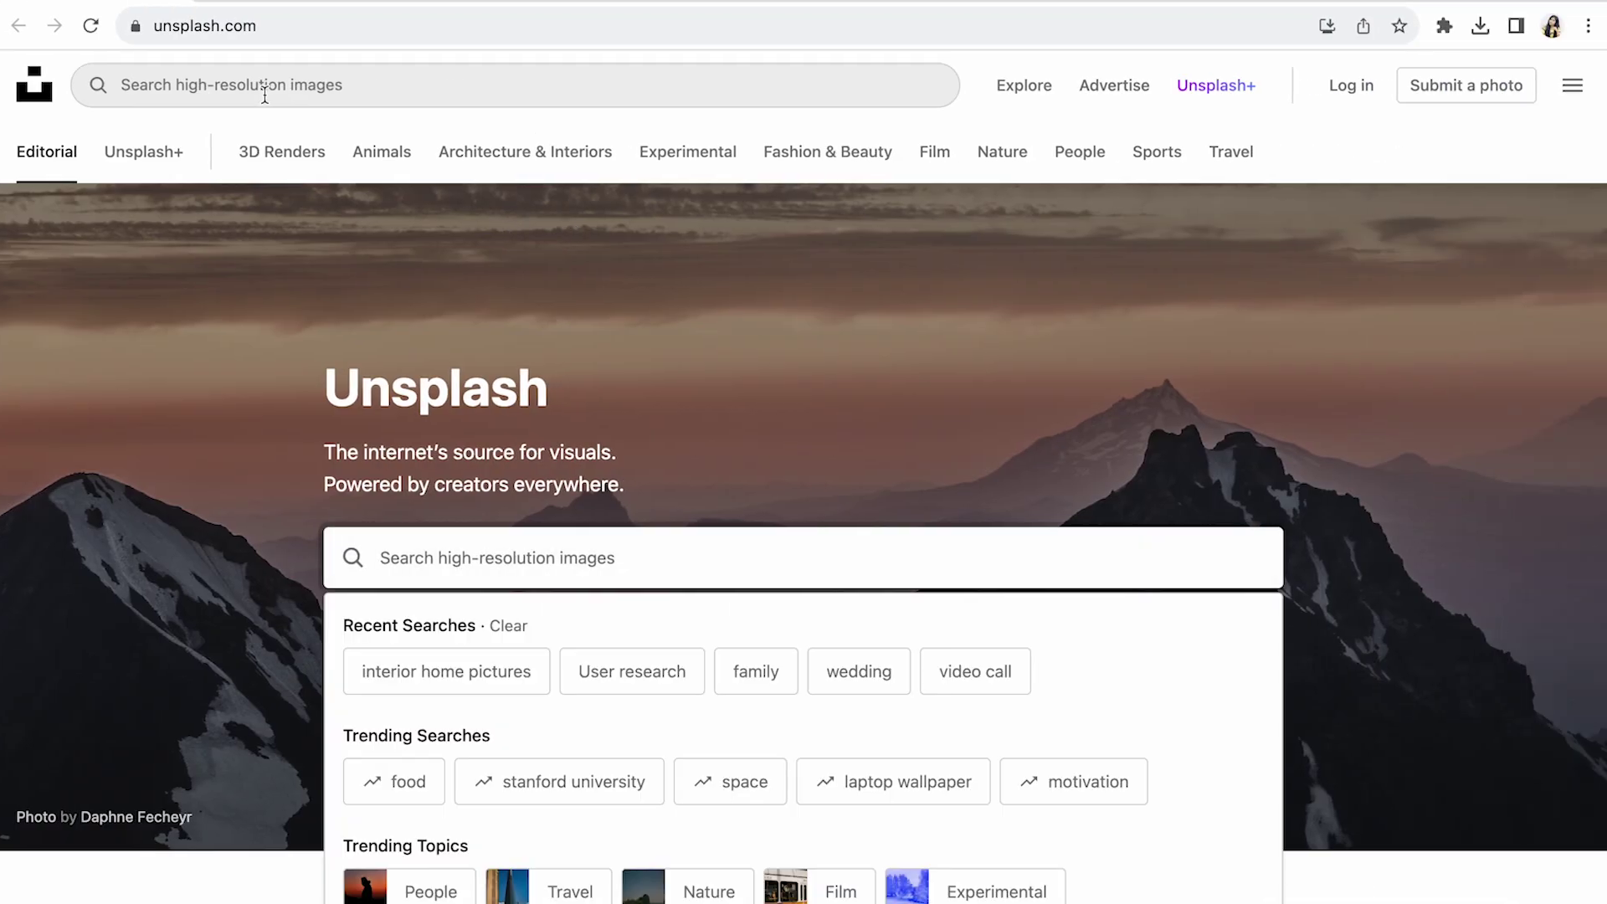
# Step: Search Unsplash for "perfume images" and look through the results
pyautogui.click(264, 84)
pyautogui.write('perfume images')
pyautogui.press('Return')
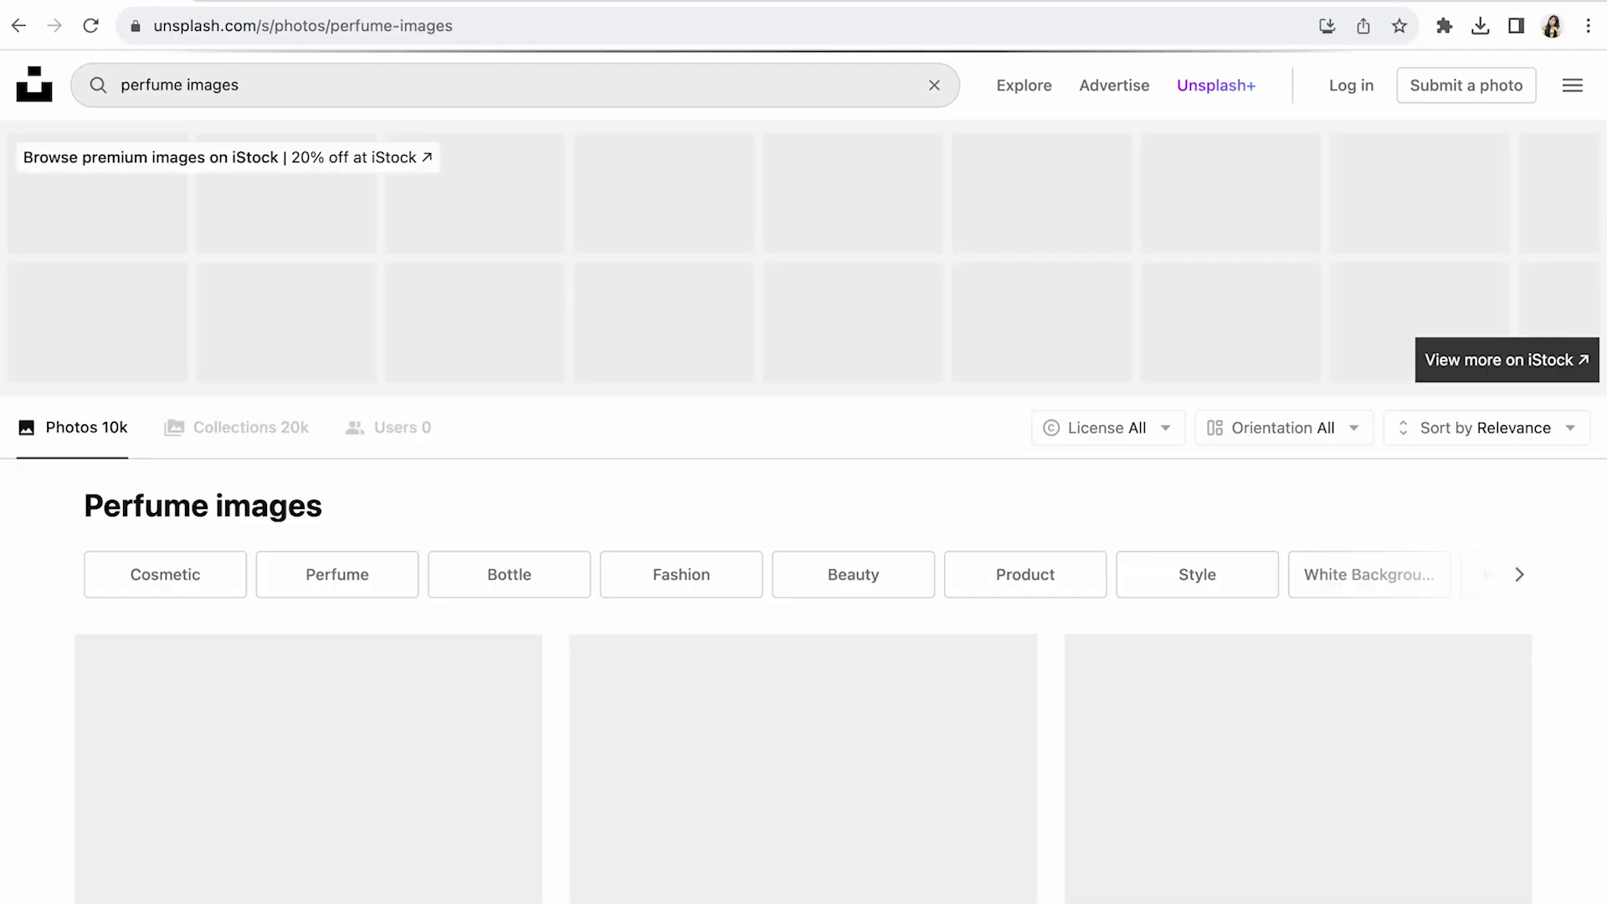
pyautogui.scroll(-15, 554, 324)
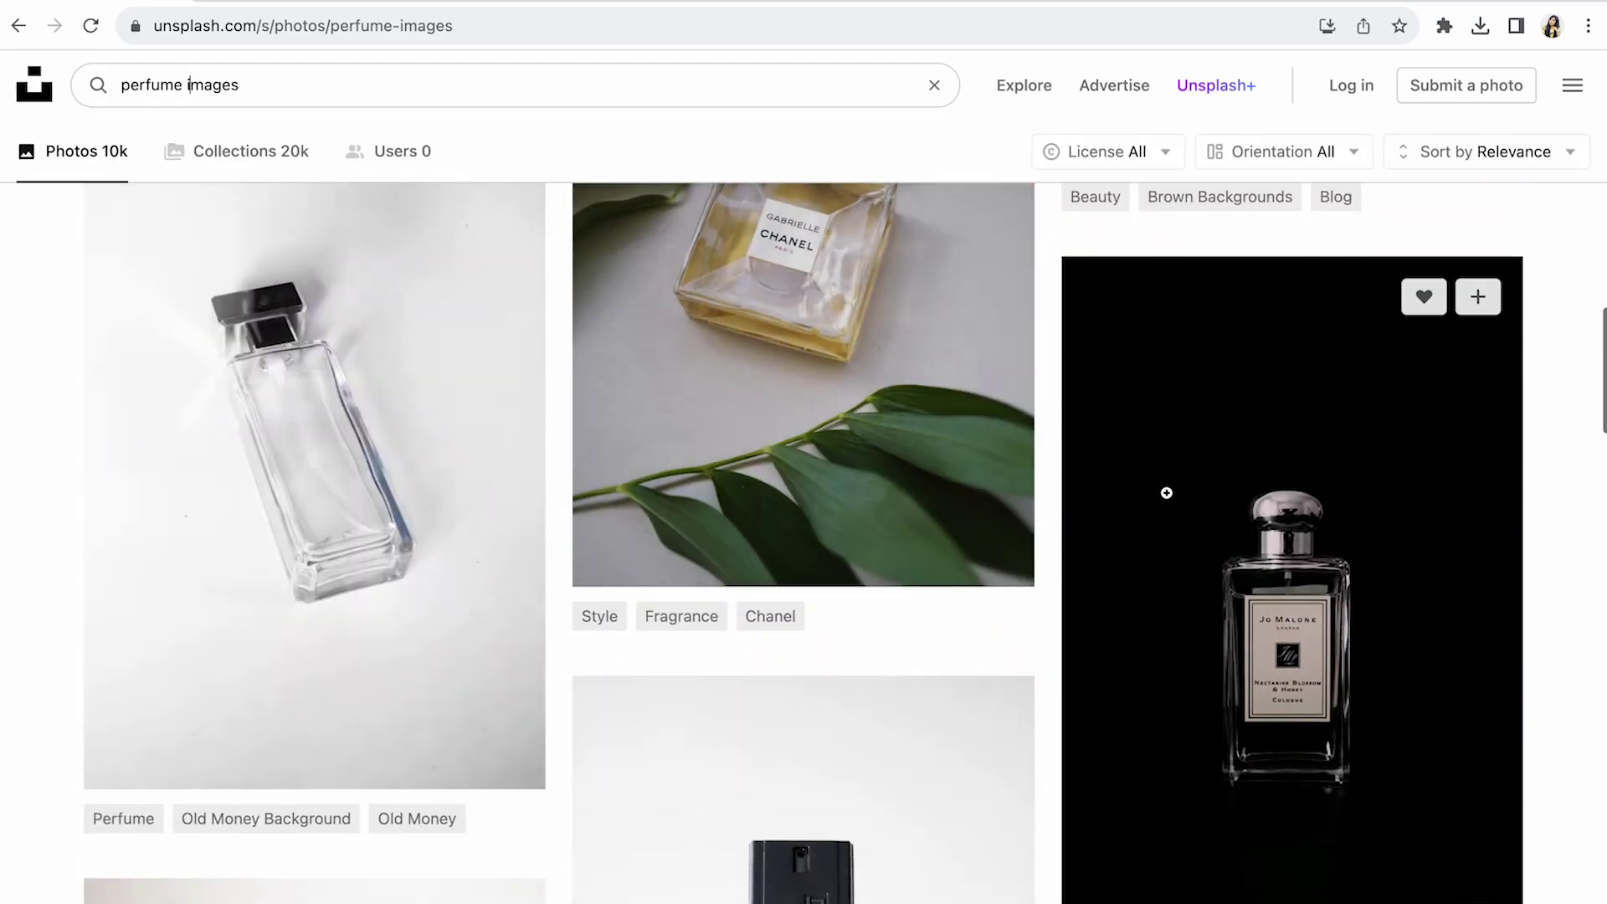
# Step: Open the photo of the perfume bottle on a black background and the one of the slim bottle on white
pyautogui.click(1167, 493)
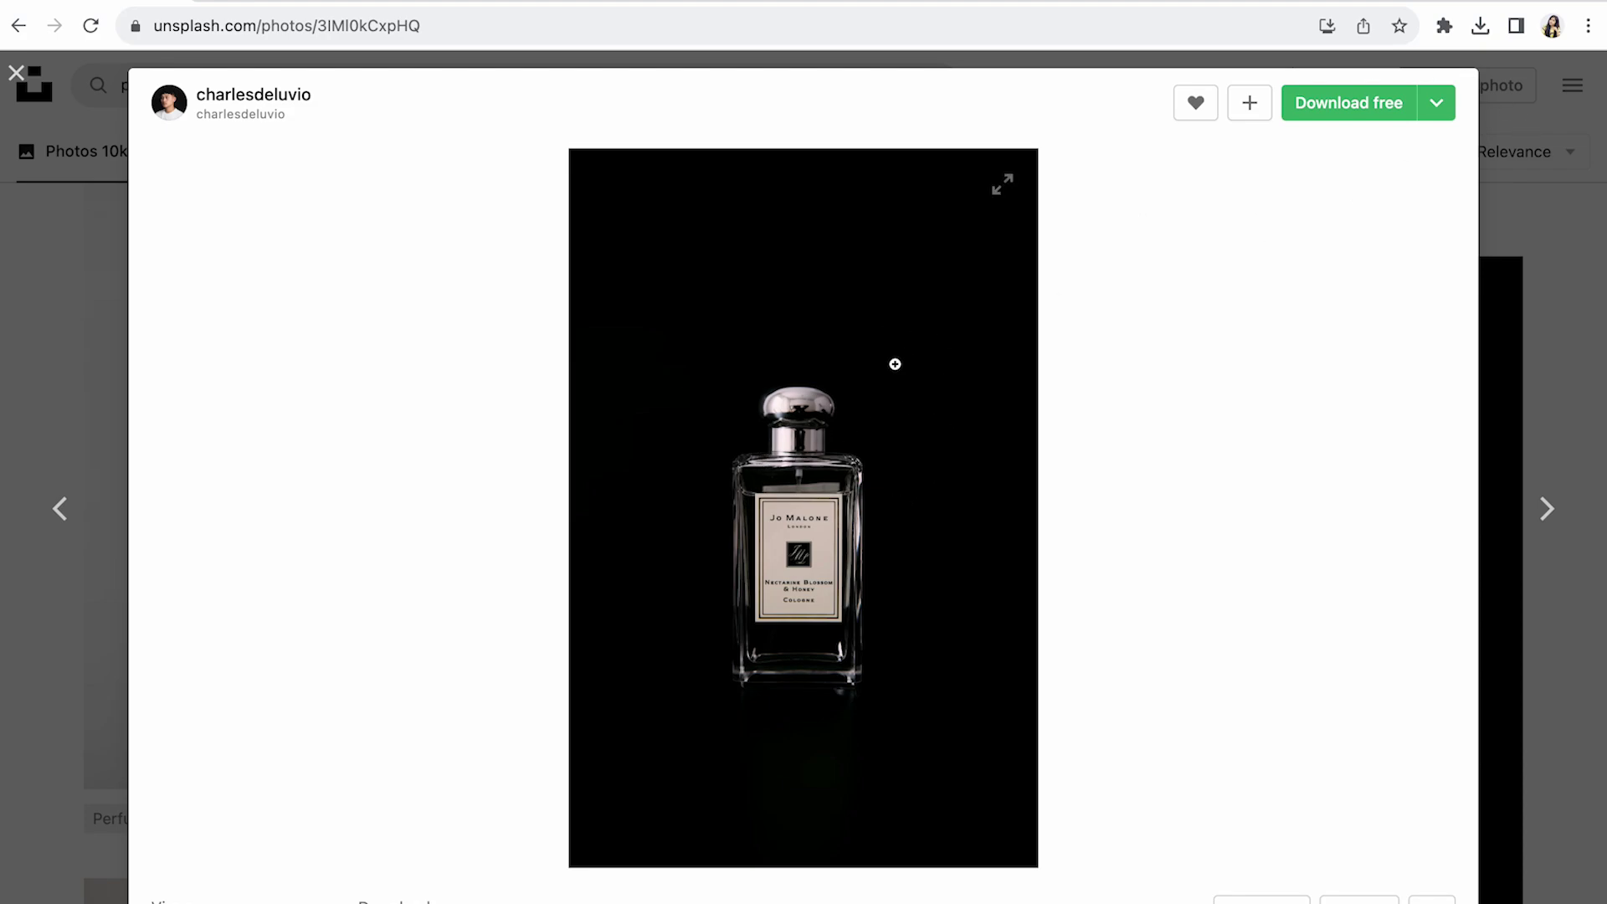
pyautogui.click(1526, 262)
pyautogui.scroll(-10, 929, 627)
pyautogui.click(368, 365)
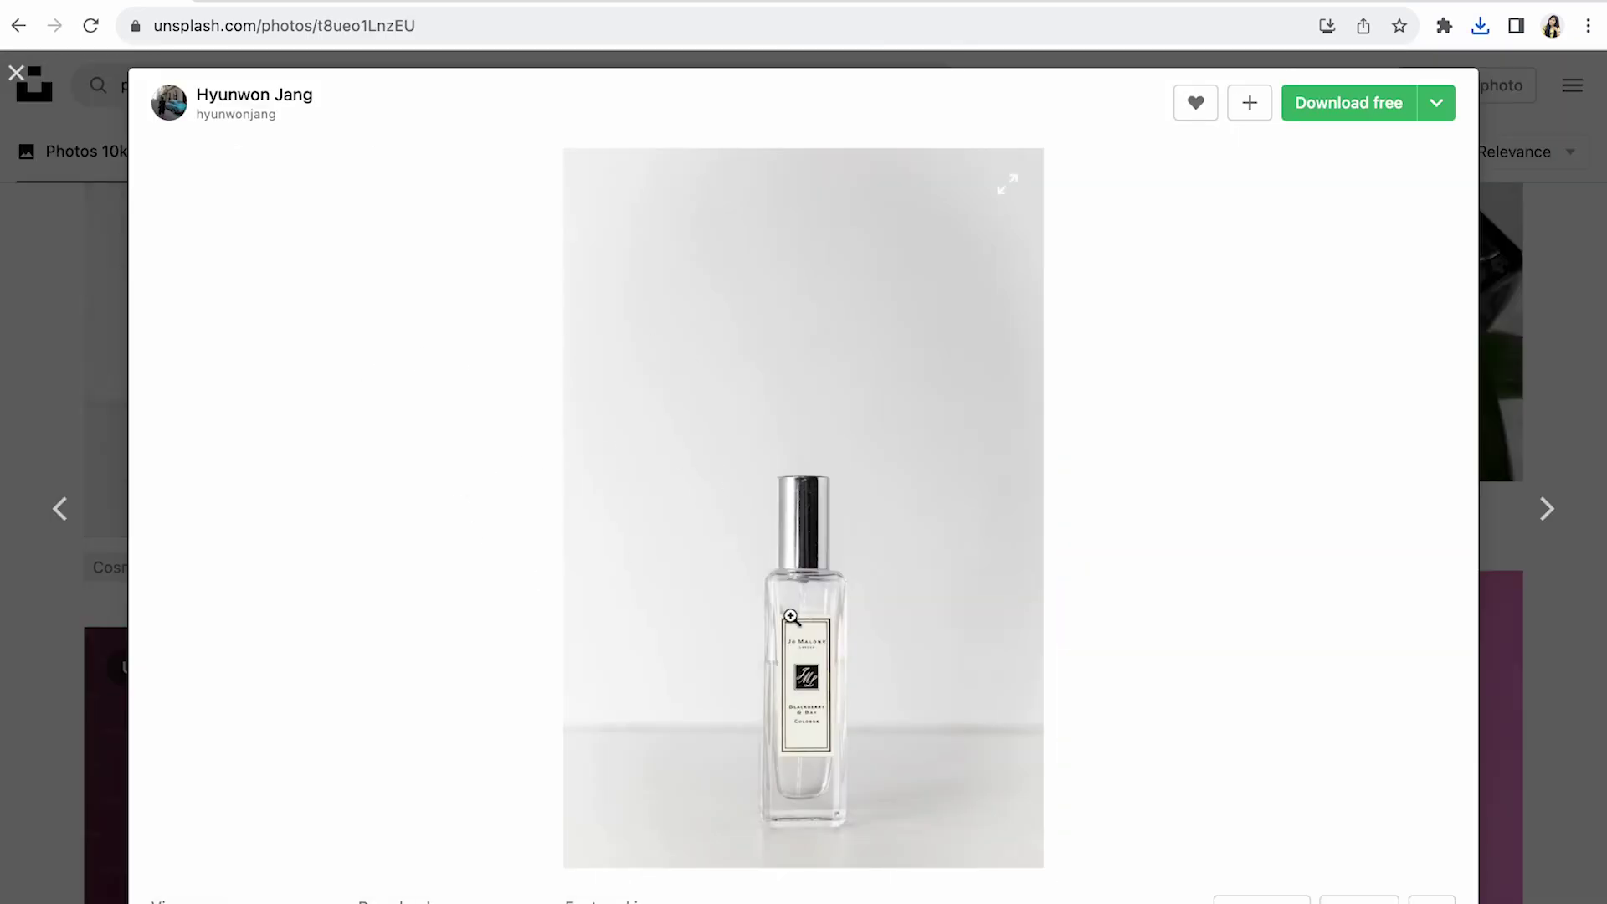
pyautogui.scroll(-3, 789, 616)
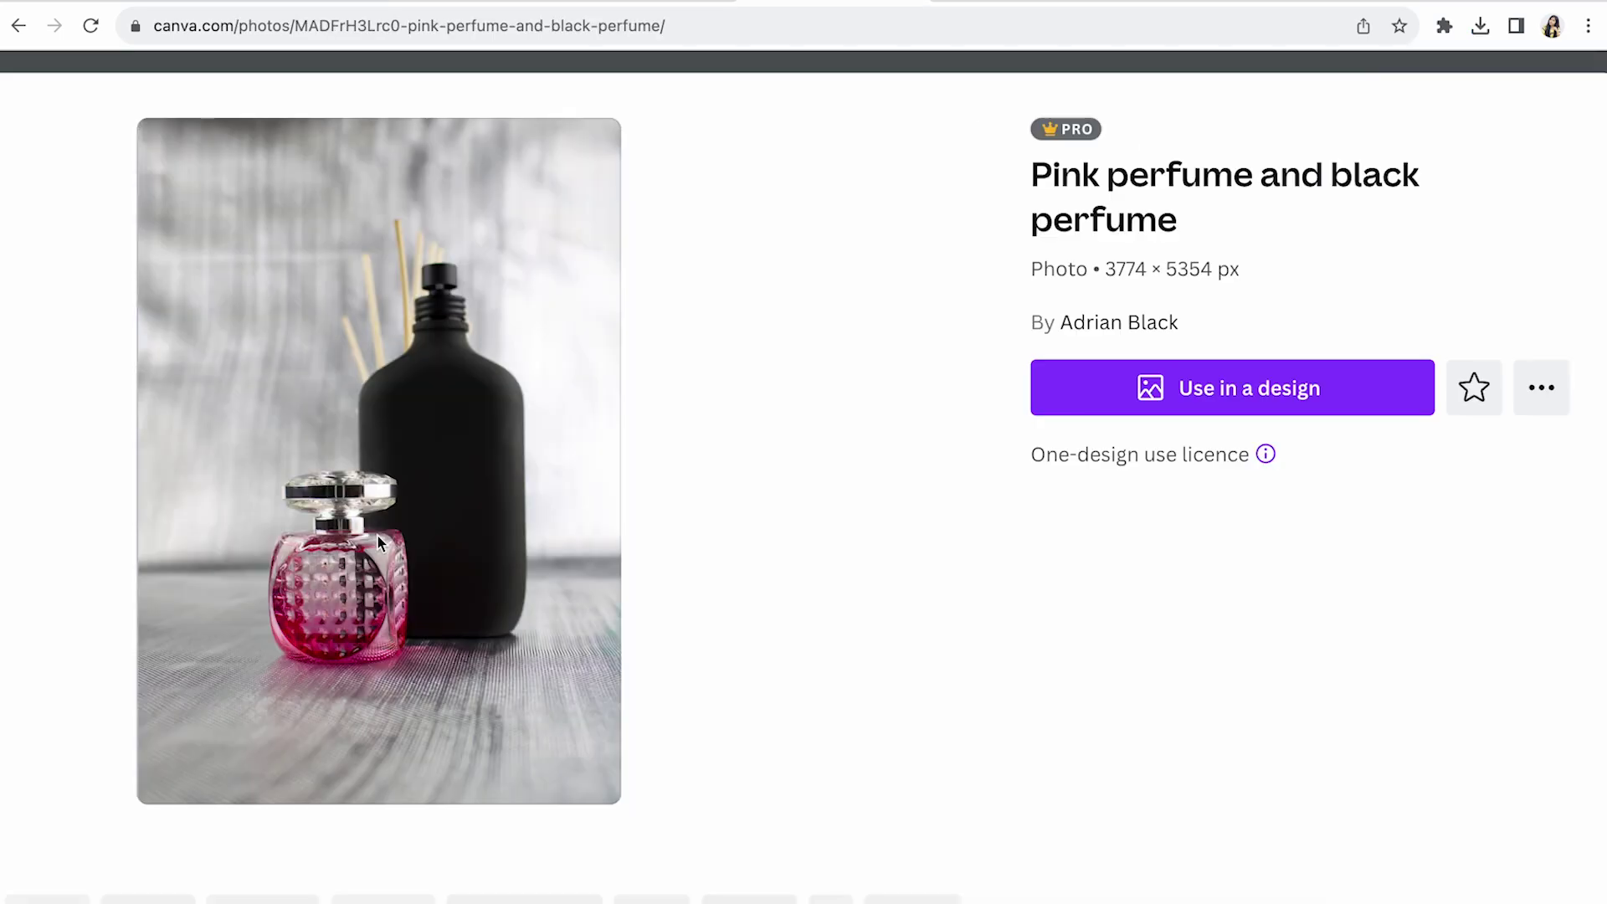
# Step: Save the Canva photos of the pink and black perfume bottles and of the perfume for women
pyautogui.rightClick(368, 531)
pyautogui.click(425, 666)
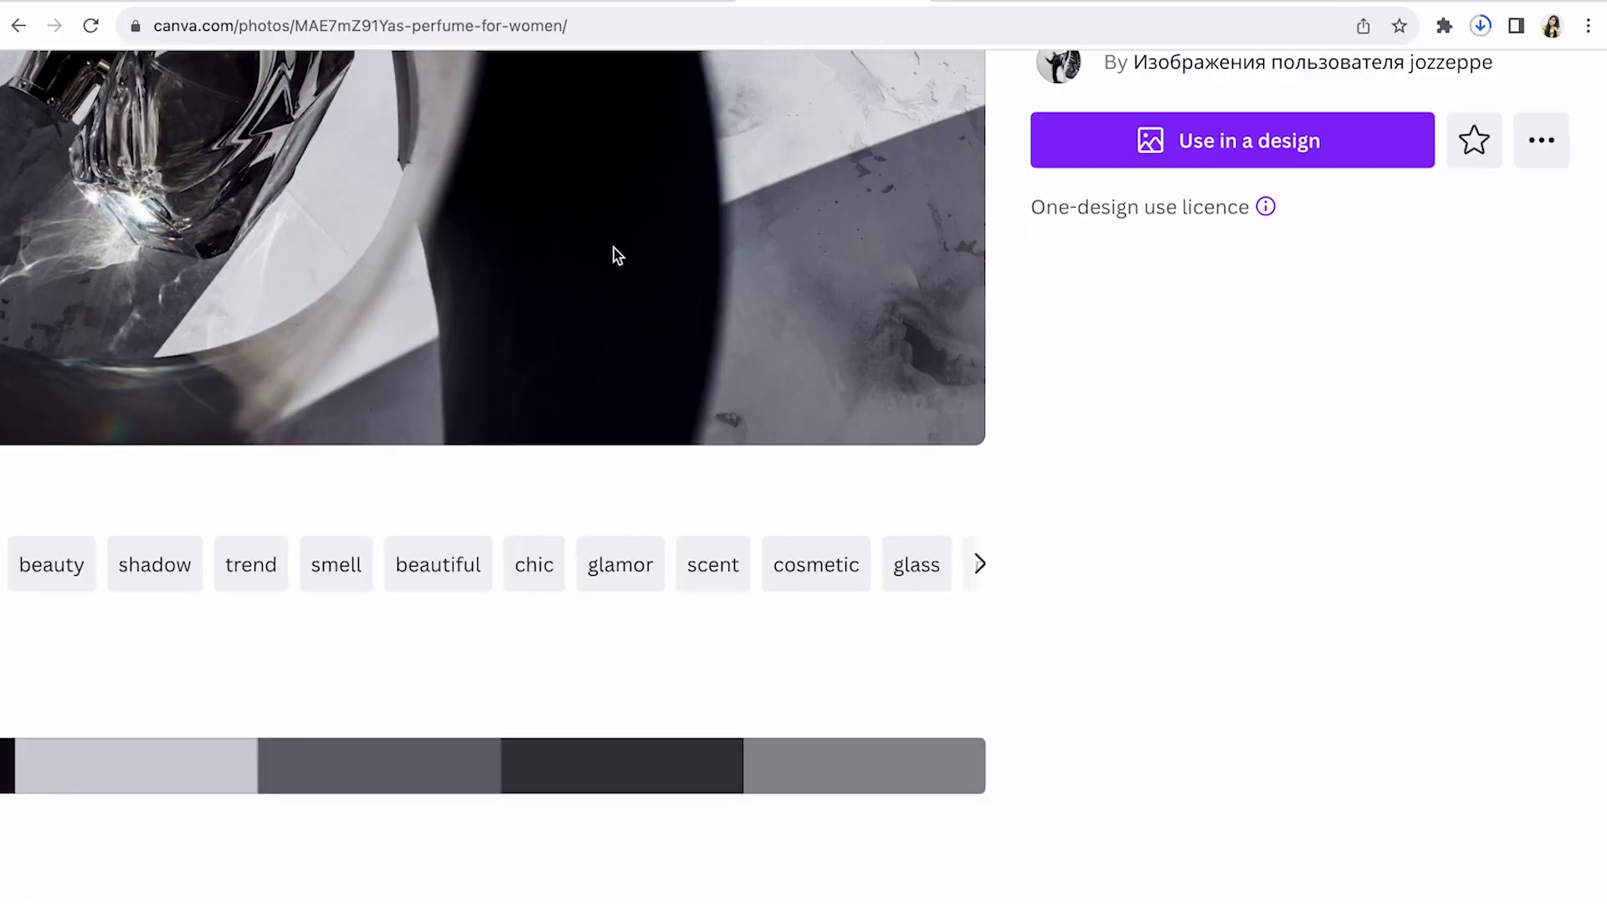
pyautogui.rightClick(475, 303)
pyautogui.click(543, 444)
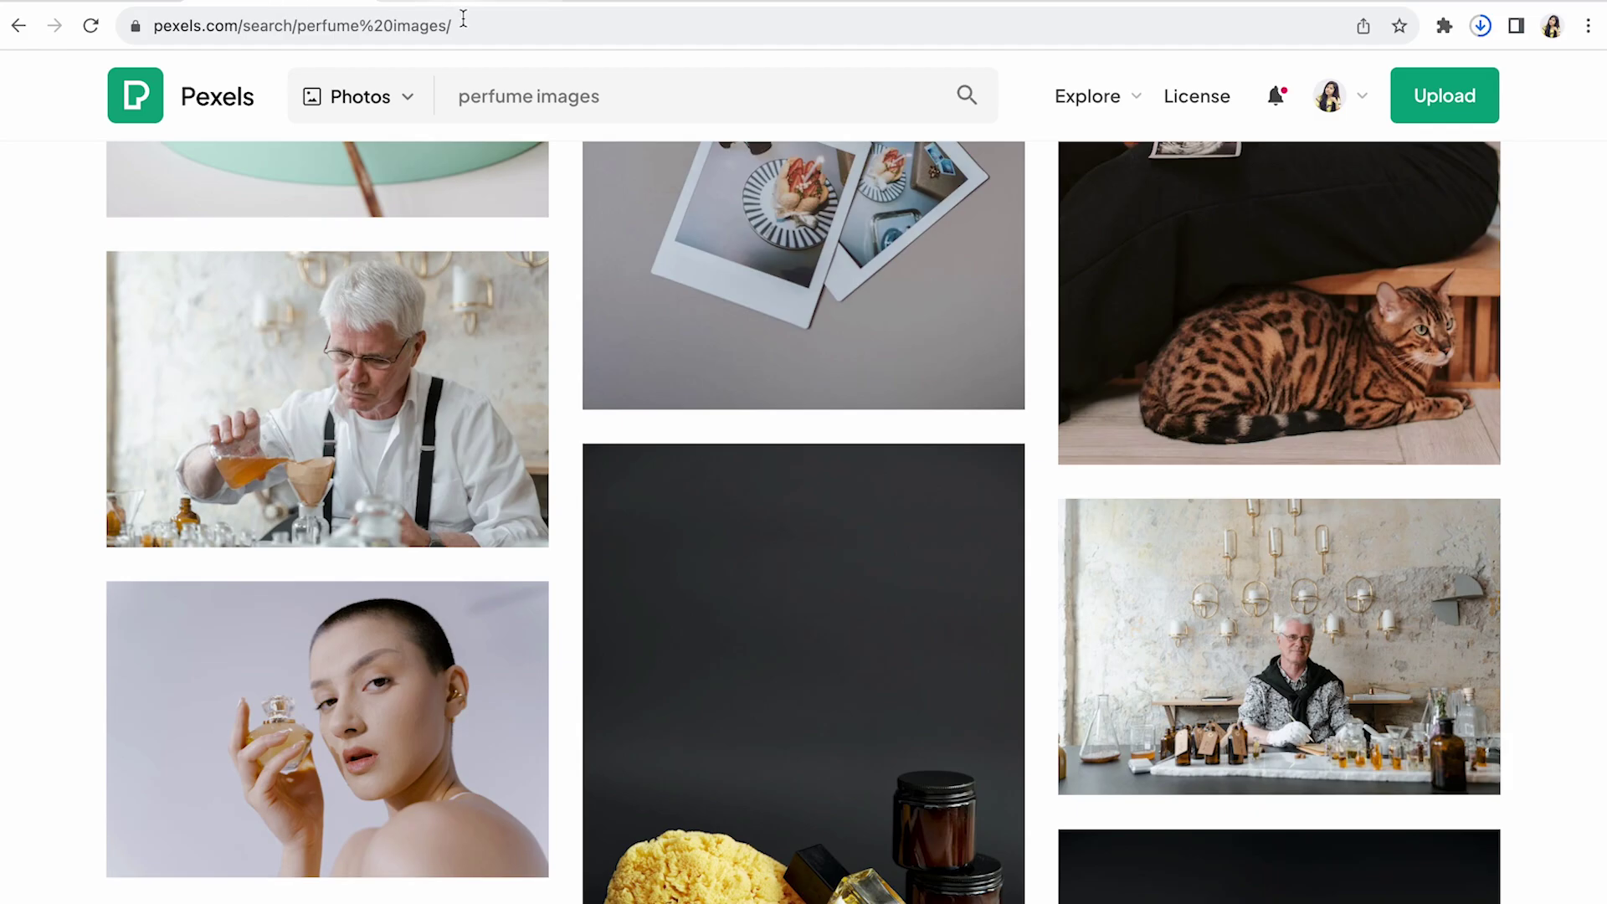
# Step: Look through the perfume photos on Pexels and search the site for woman photos
pyautogui.scroll(-5, 420, 343)
pyautogui.scroll(-5, 420, 343)
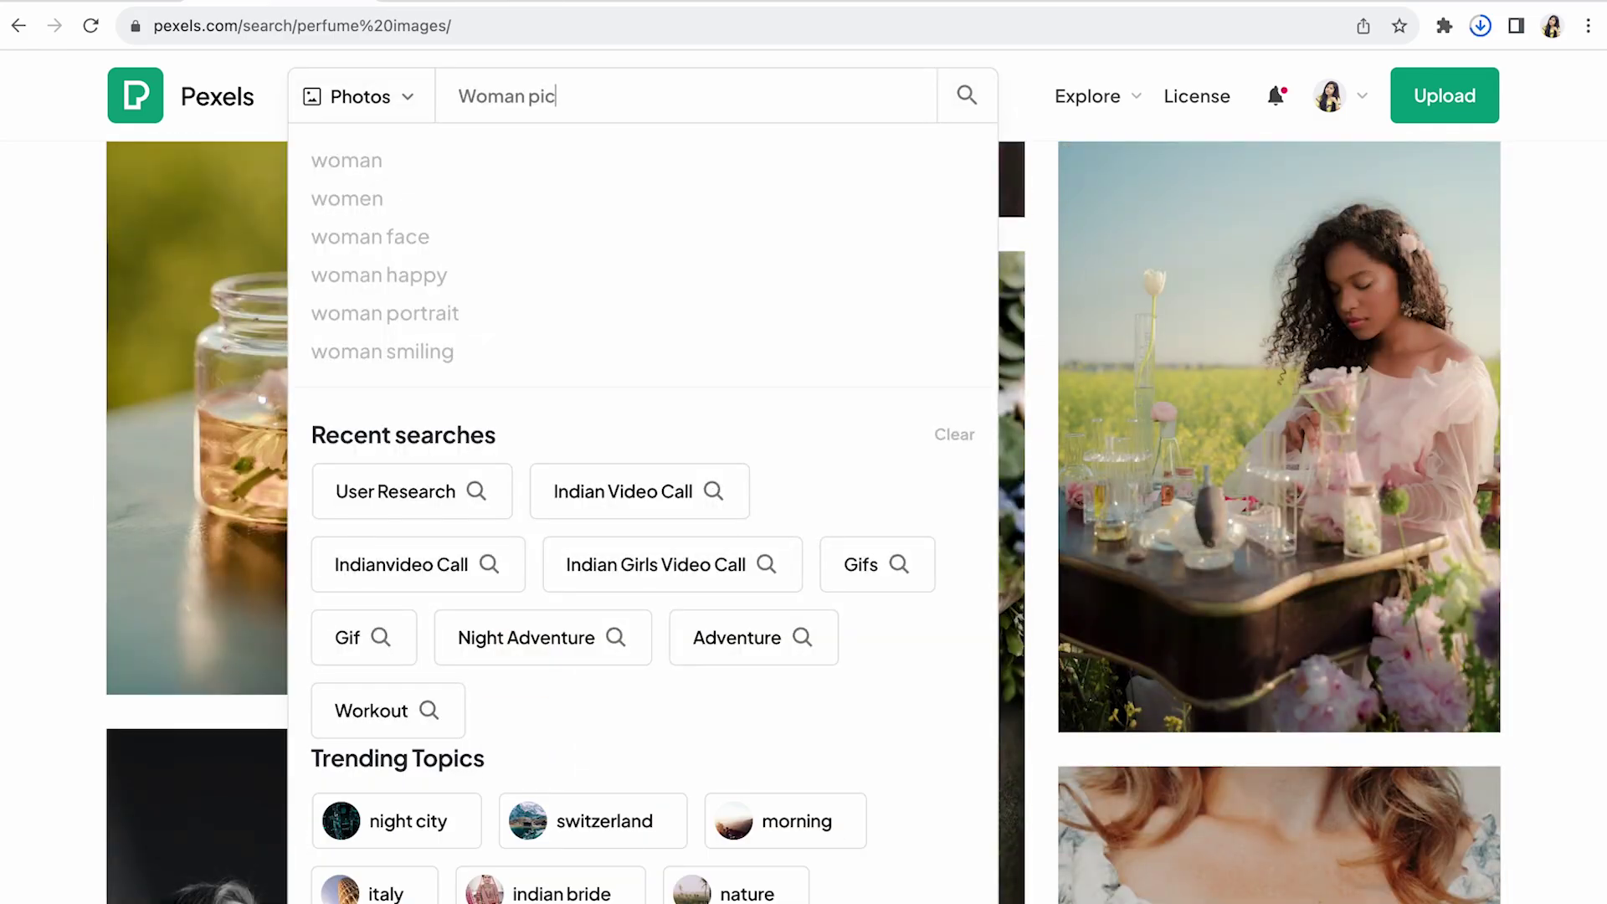
pyautogui.write('tures')
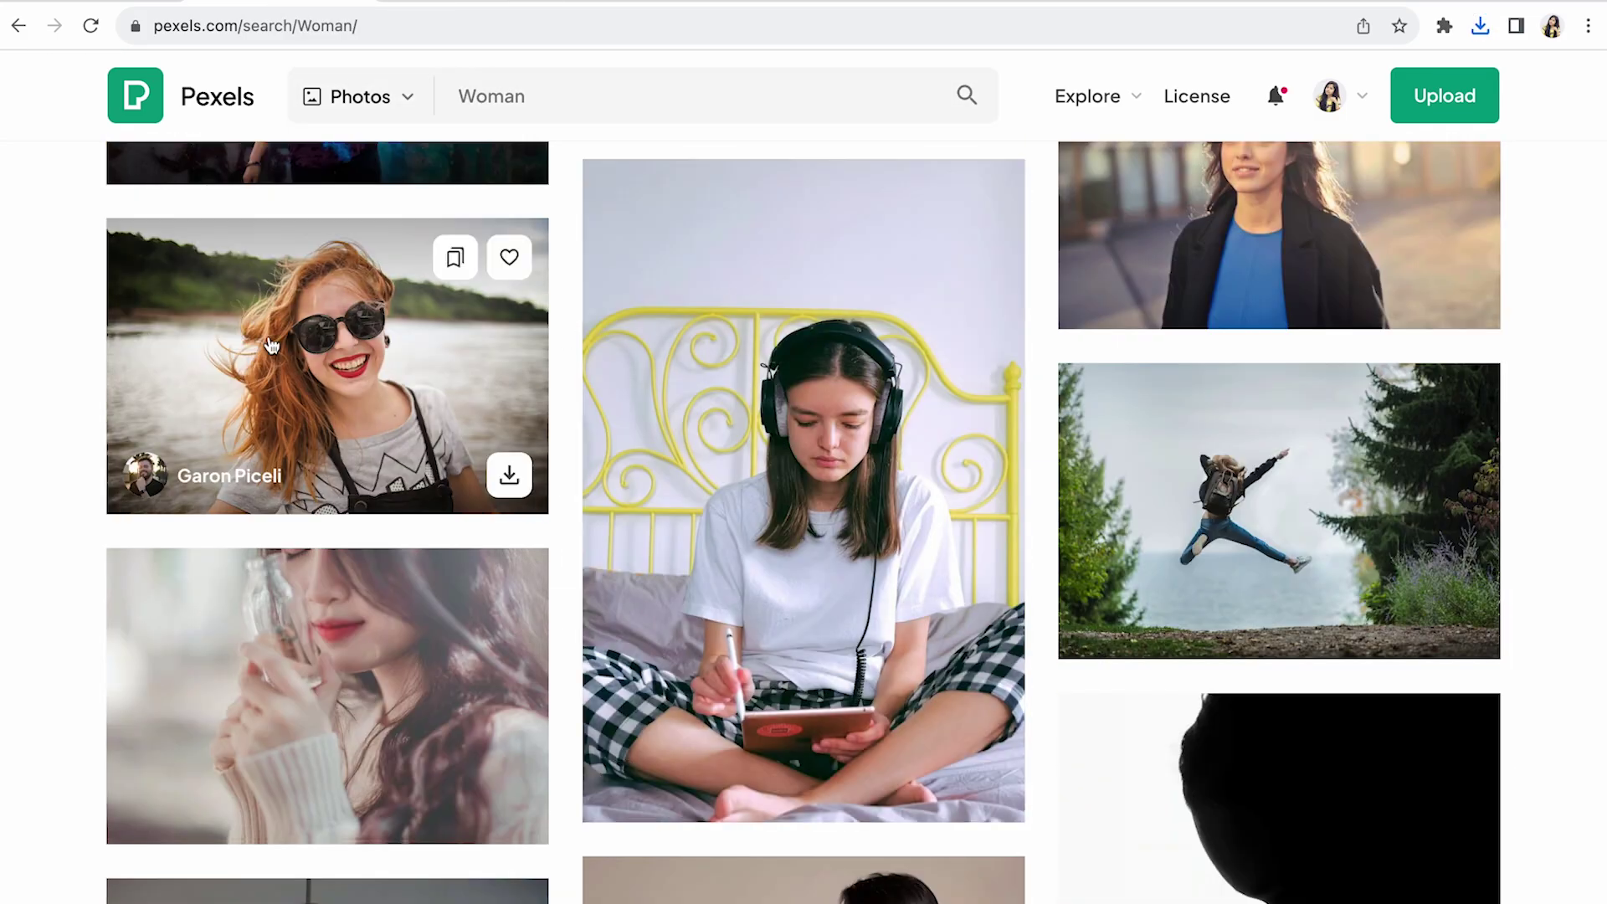
# Step: Save the photo of the smiling red-haired woman in sunglasses and close its preview
pyautogui.click(326, 360)
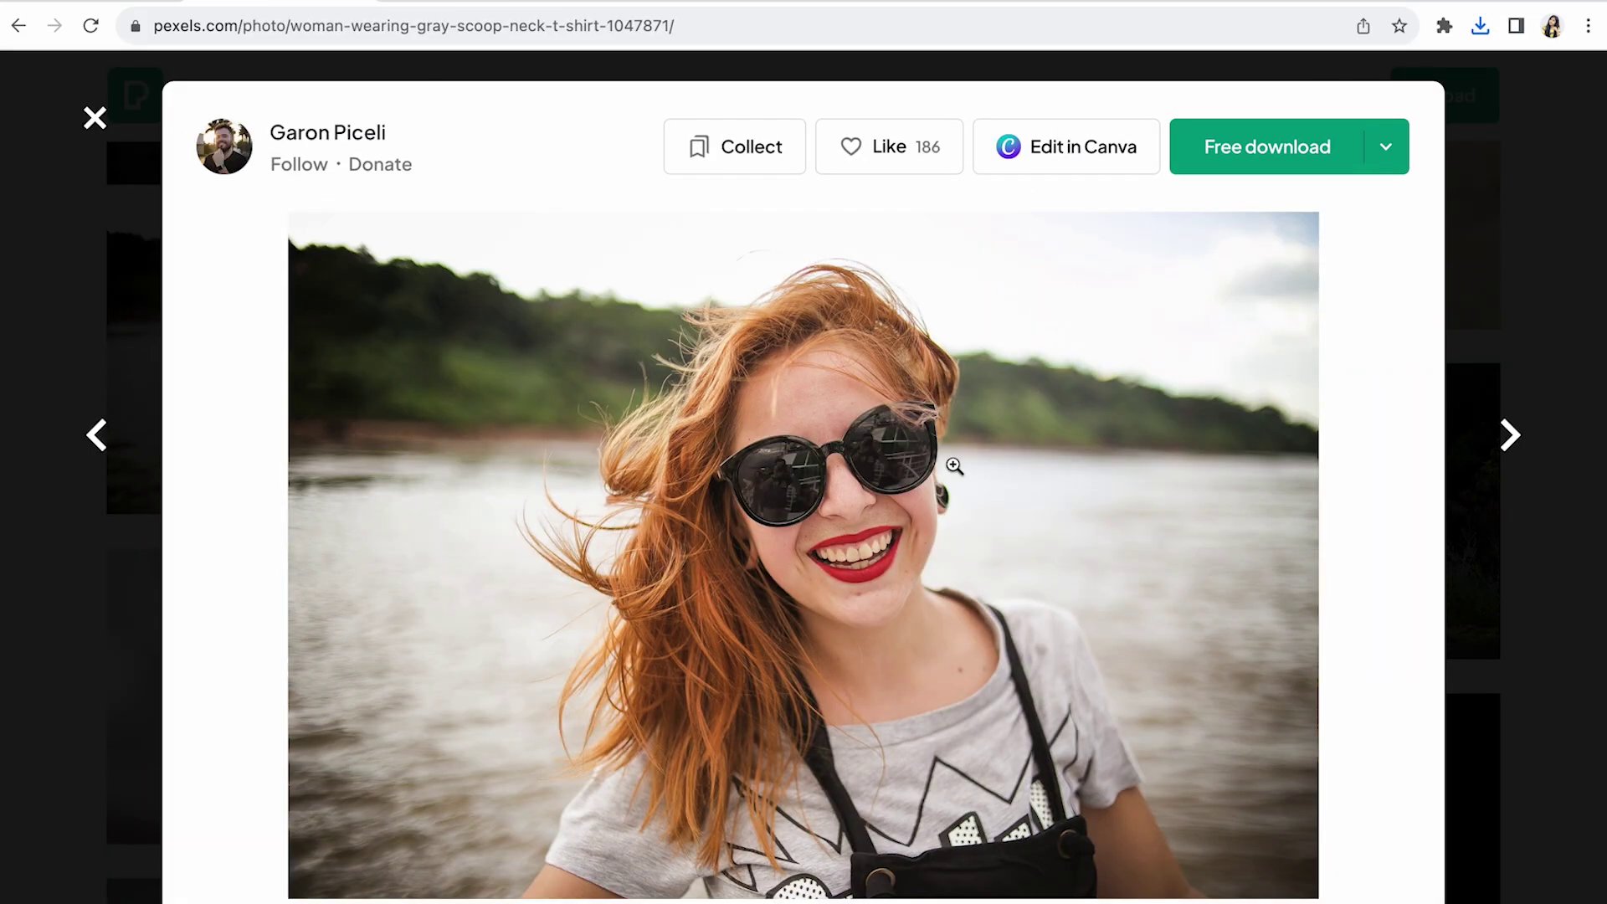
pyautogui.scroll(3, 954, 466)
pyautogui.rightClick(952, 461)
pyautogui.click(1008, 502)
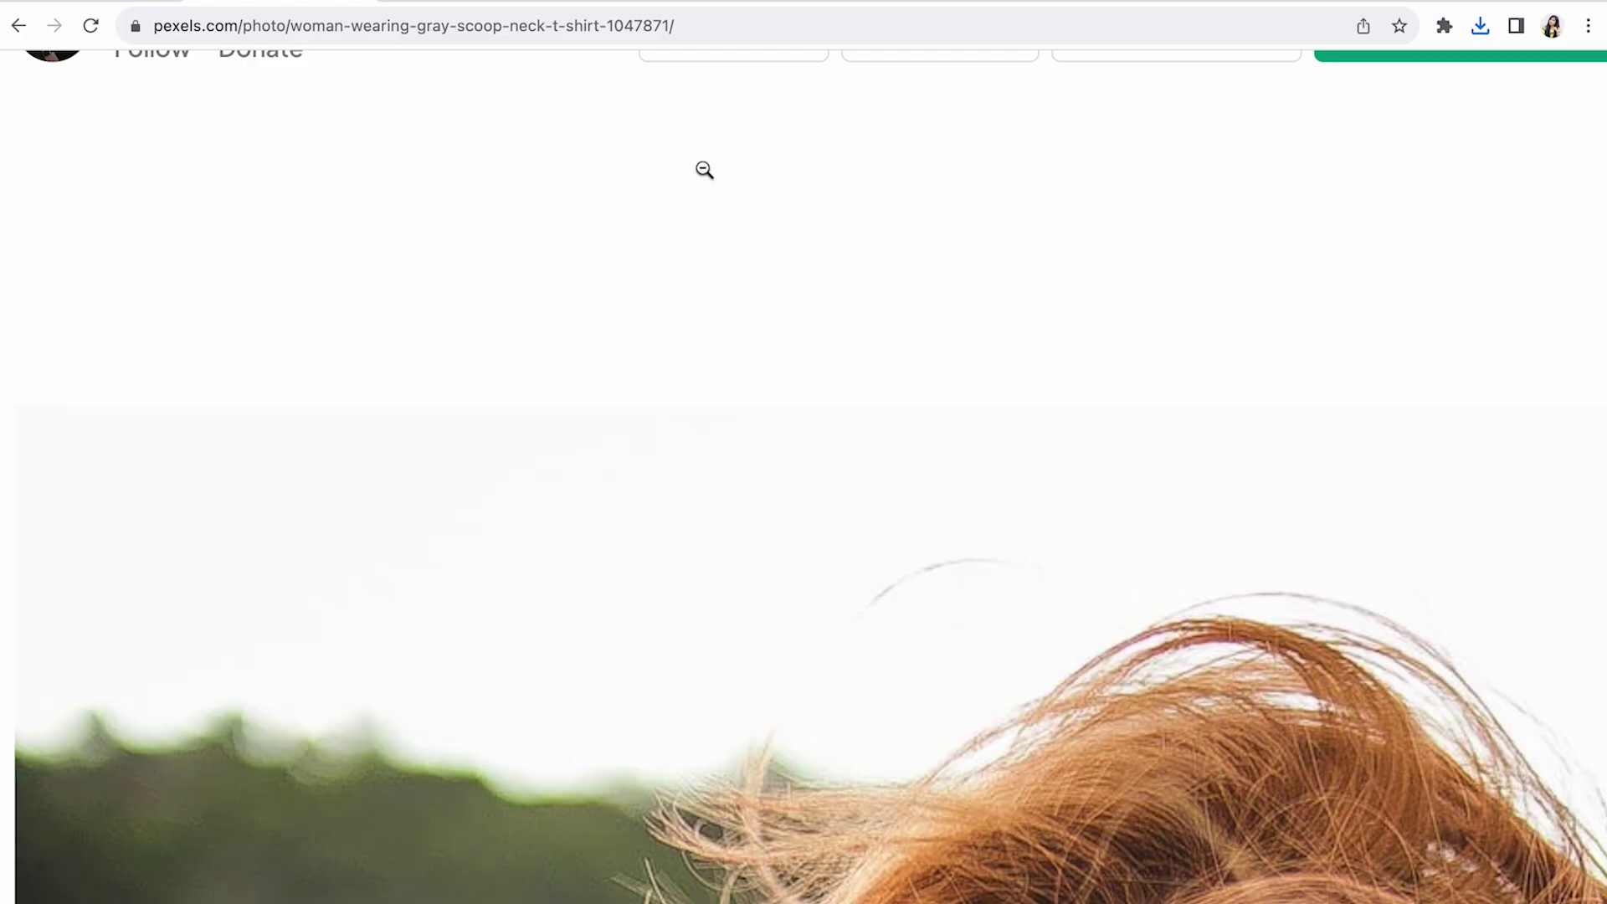
pyautogui.scroll(-3, 704, 170)
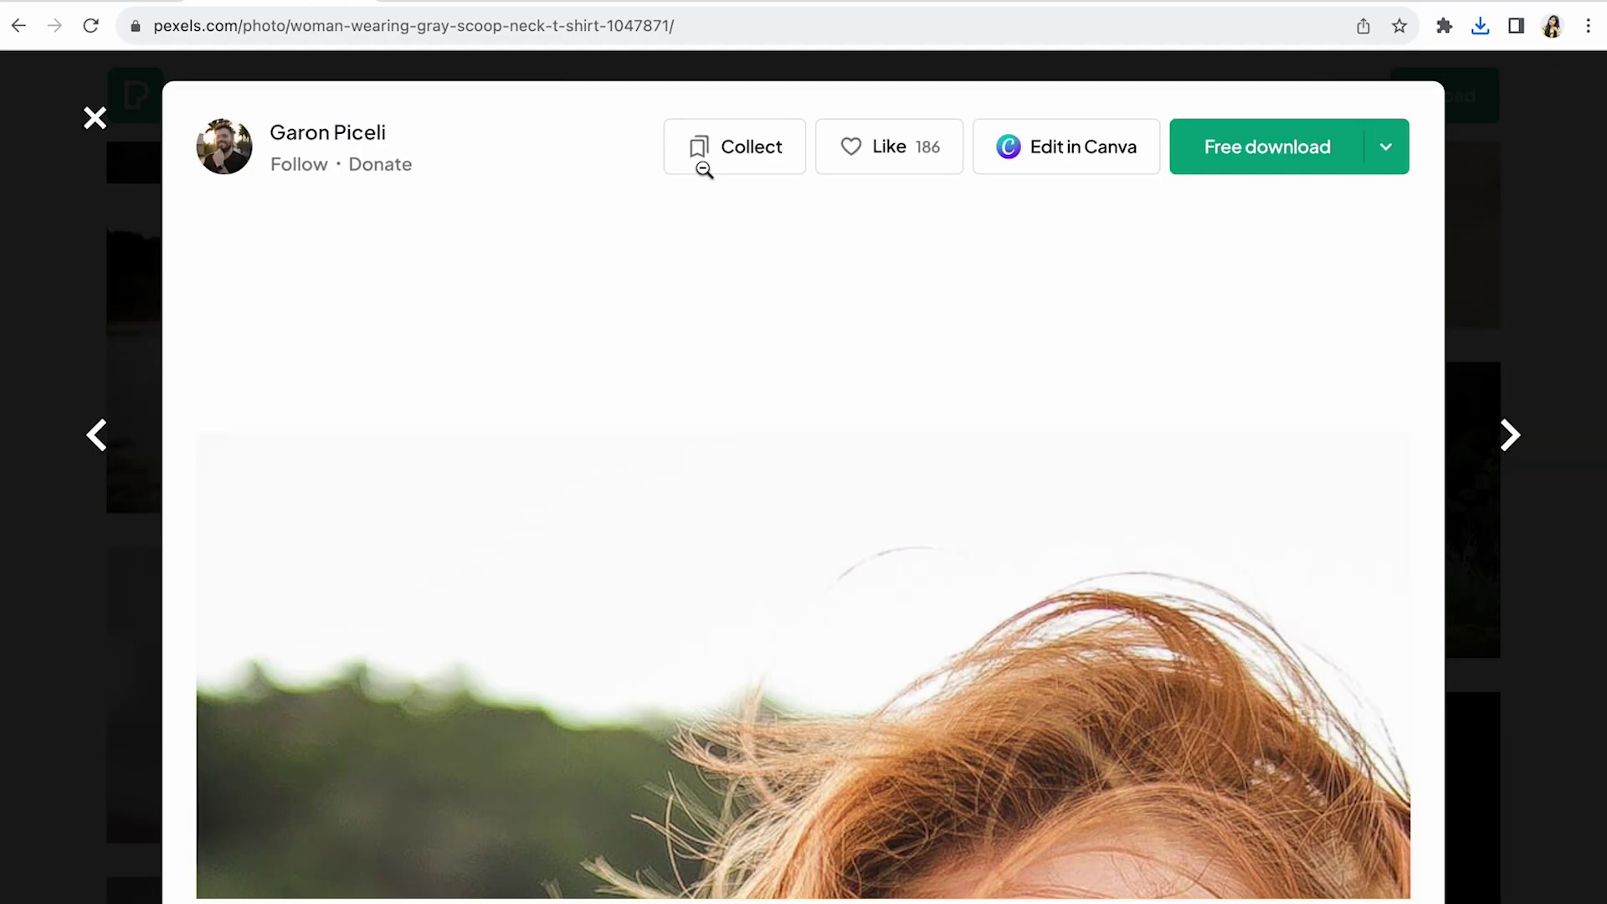
pyautogui.click(704, 170)
pyautogui.click(1489, 264)
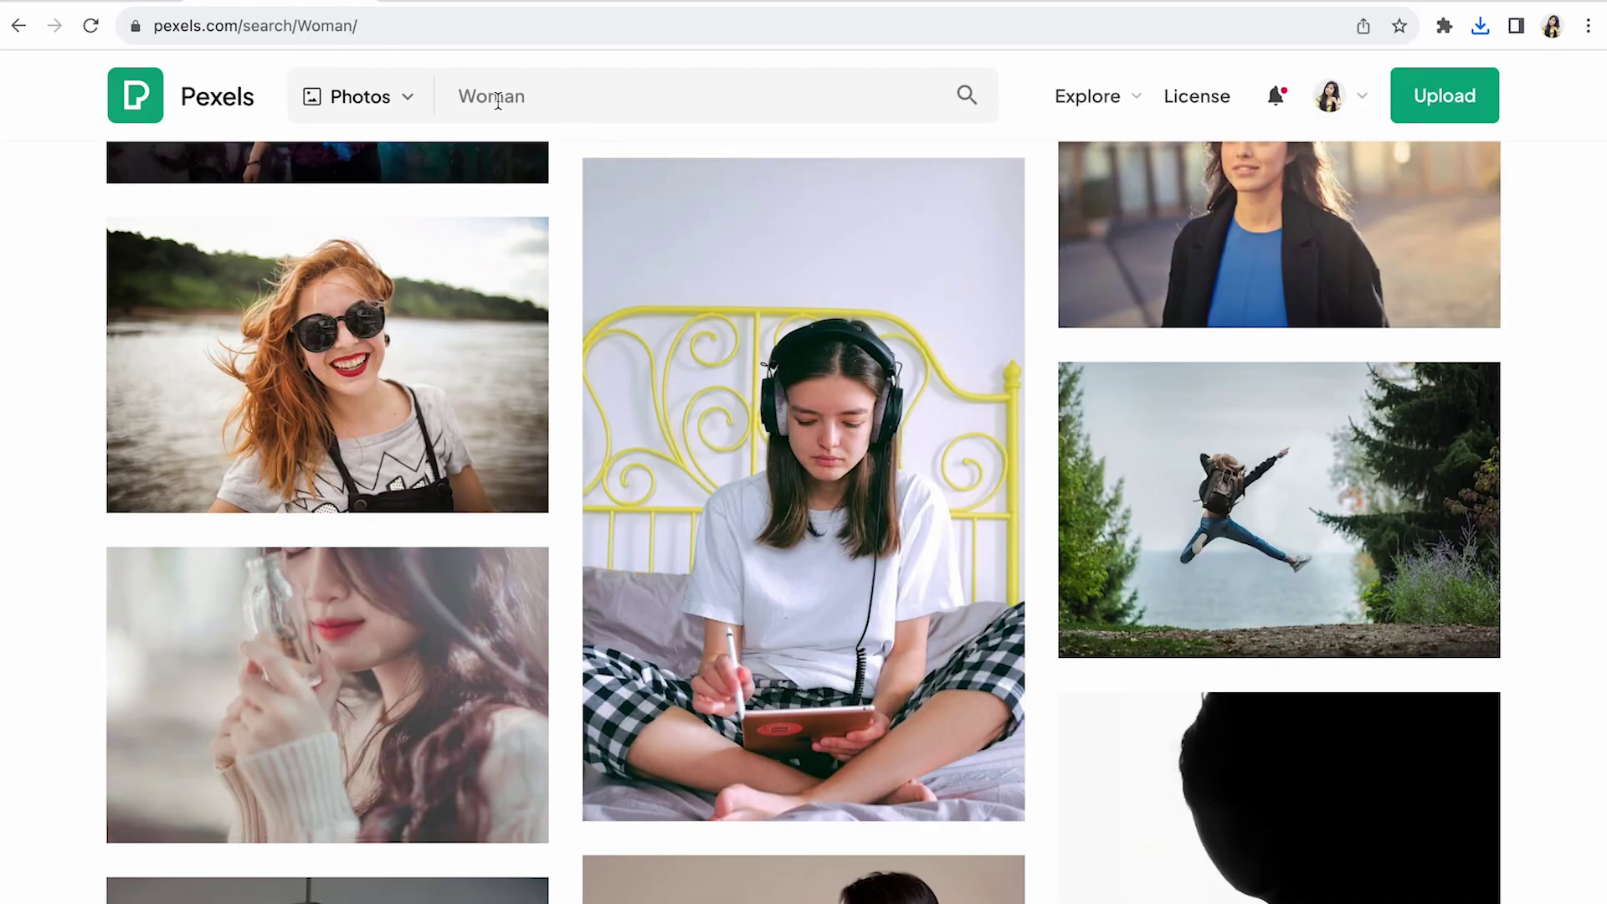
# Step: Replace the Pexels search term with "Man" and run the search
pyautogui.click(492, 93)
pyautogui.moveTo(501, 95); pyautogui.dragTo(405, 93)
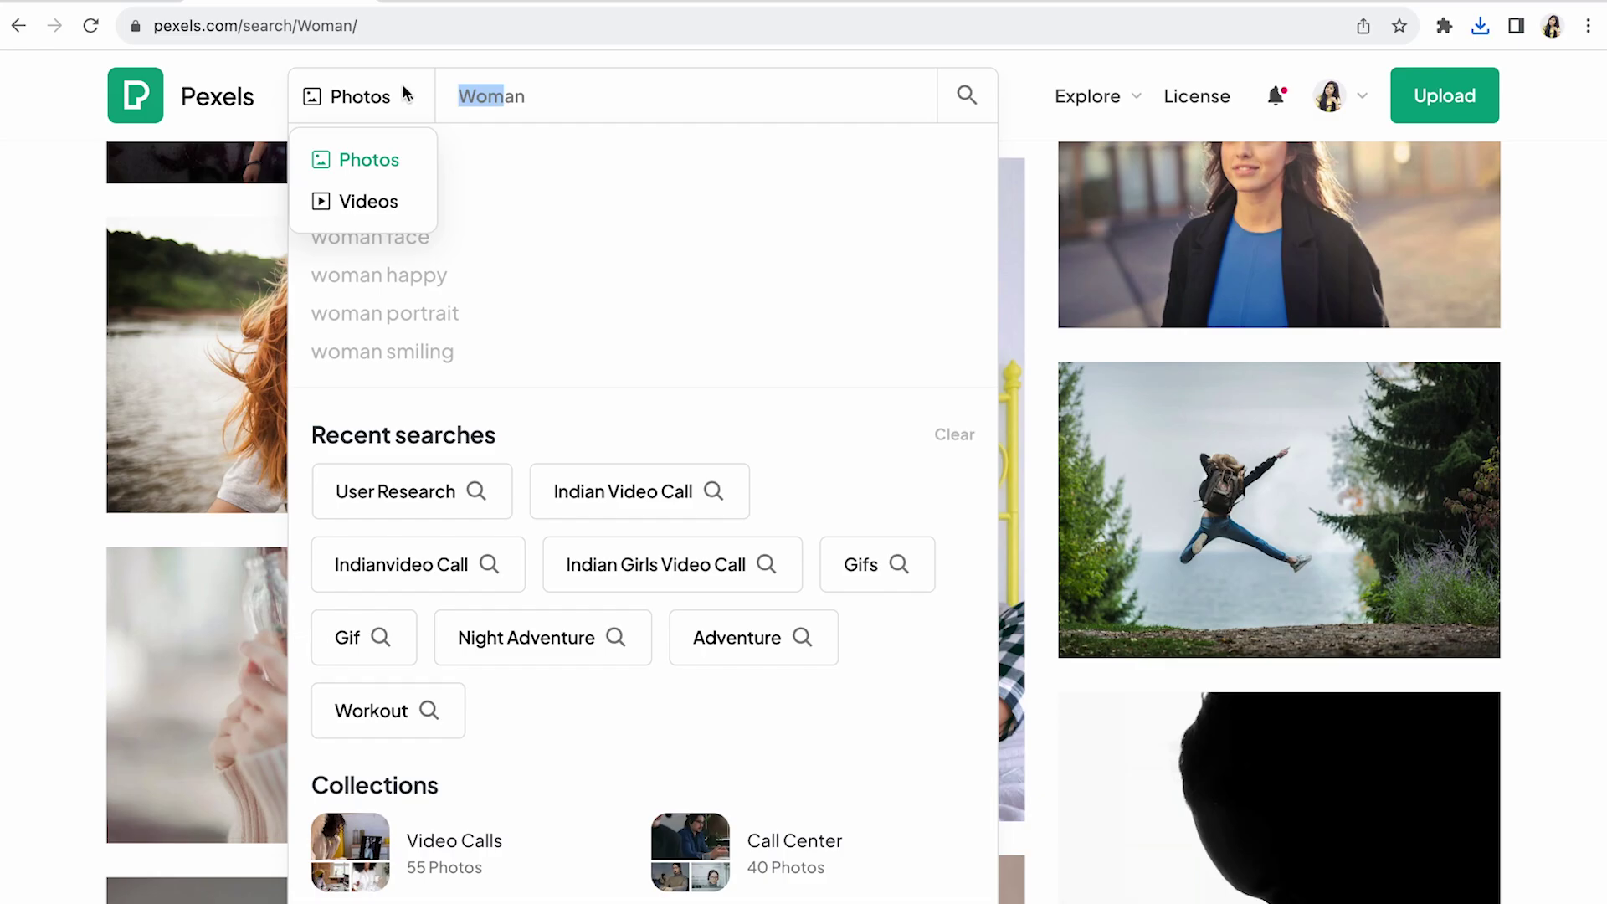
pyautogui.write('M')
pyautogui.press('Return')
# Step: Find the smiling man in a white V-neck T-shirt among the results, save his photo and close the photo preview
pyautogui.scroll(-15, 703, 402)
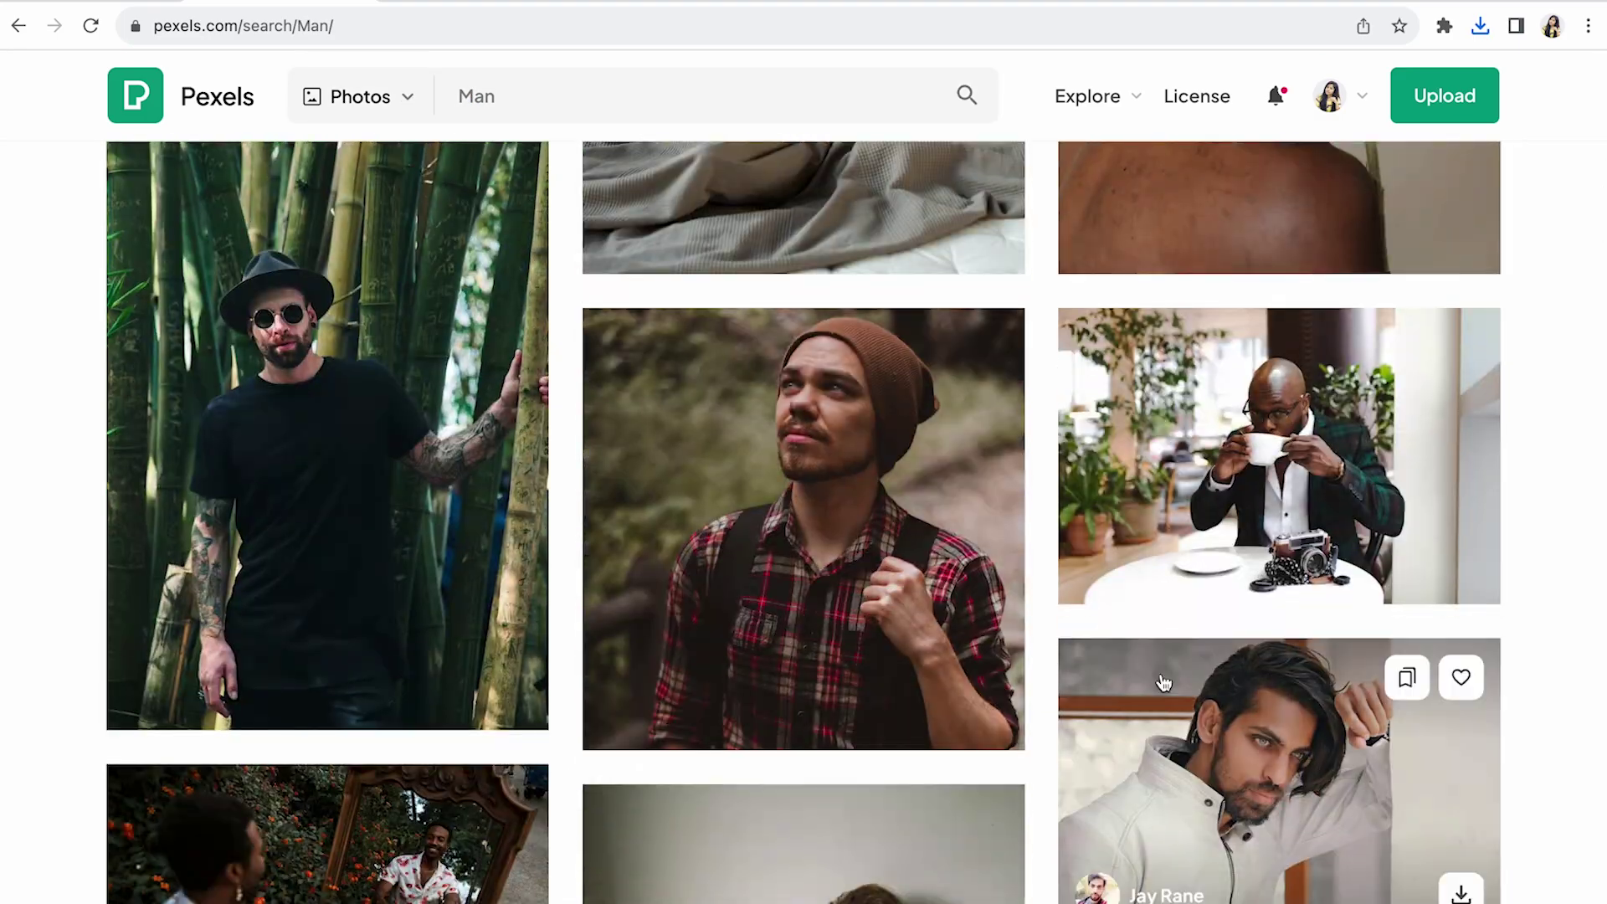
pyautogui.scroll(-10, 946, 705)
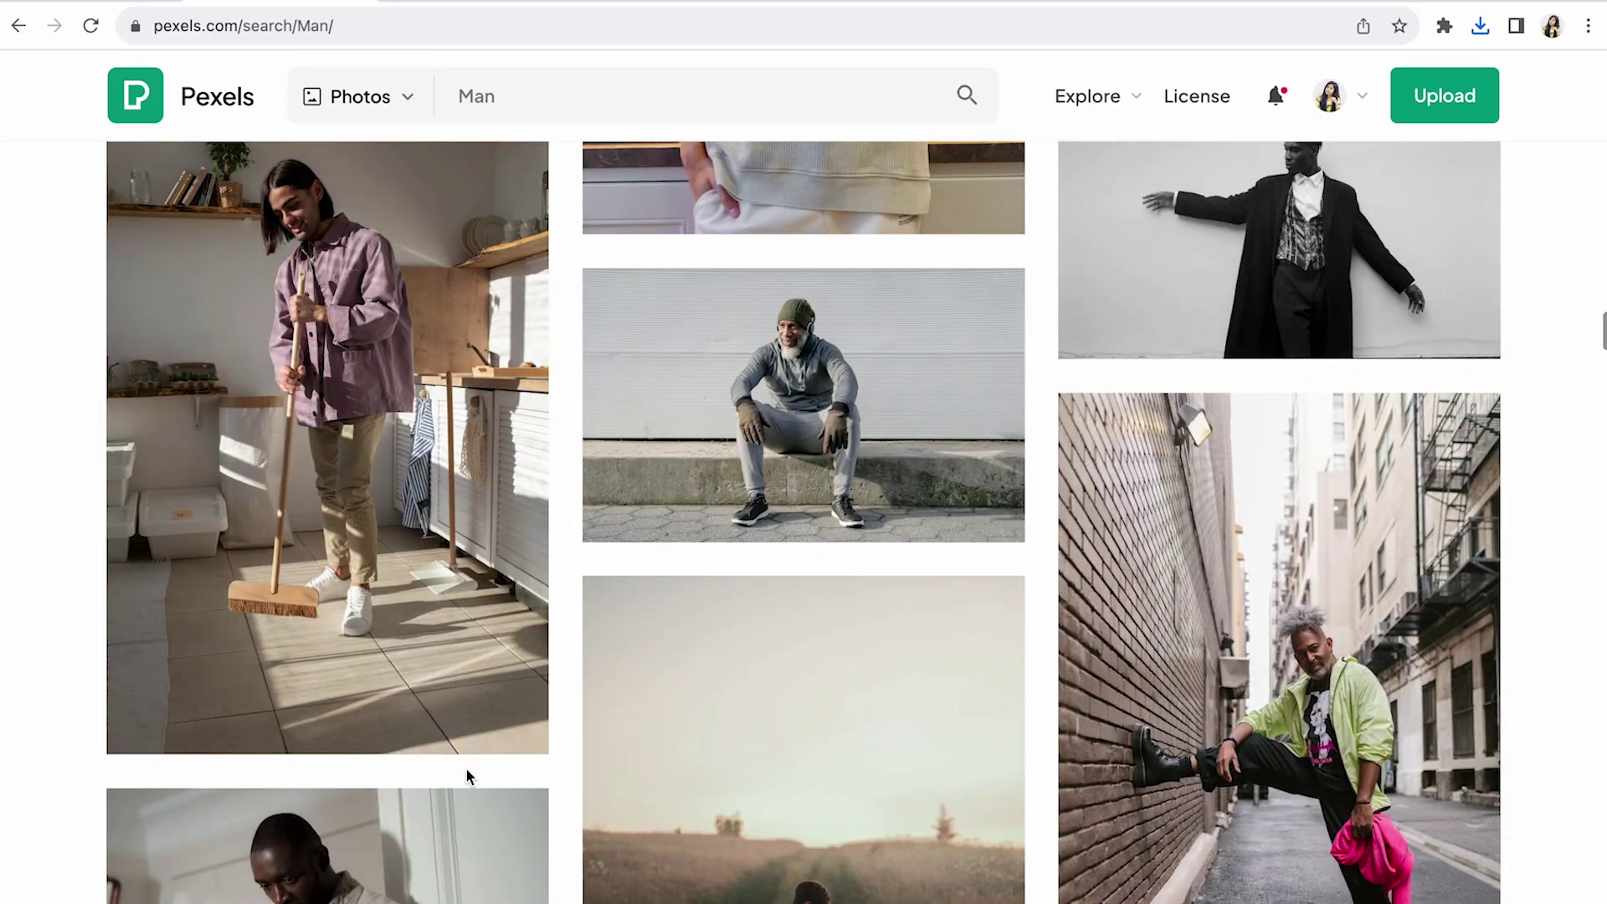
pyautogui.scroll(-15, 466, 777)
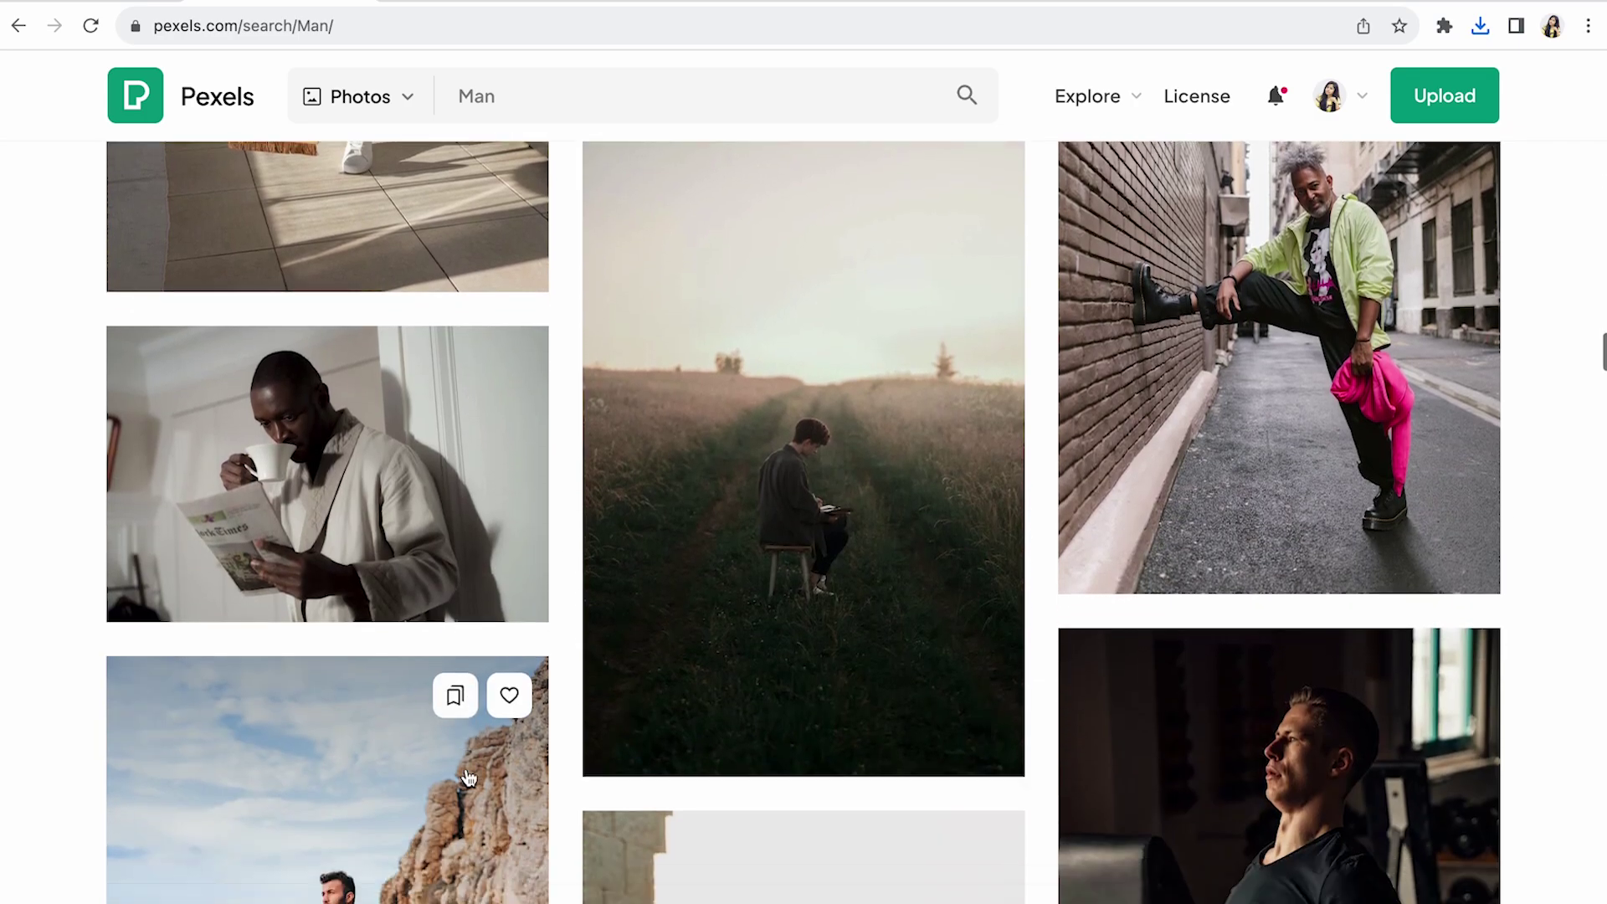
pyautogui.scroll(-15, 468, 778)
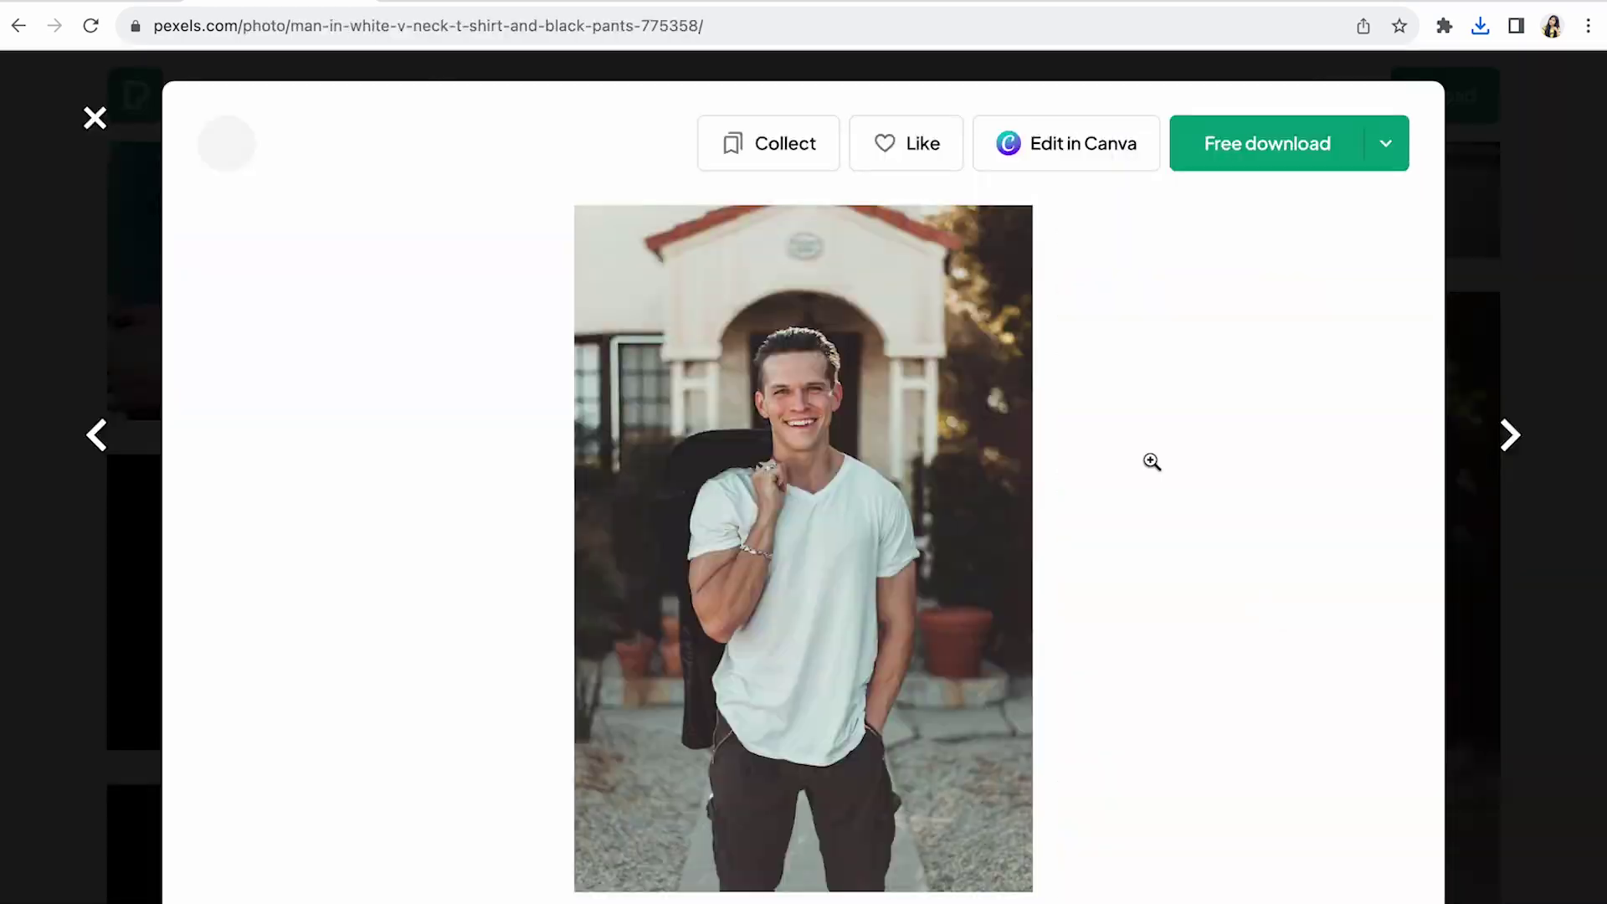
pyautogui.rightClick(818, 401)
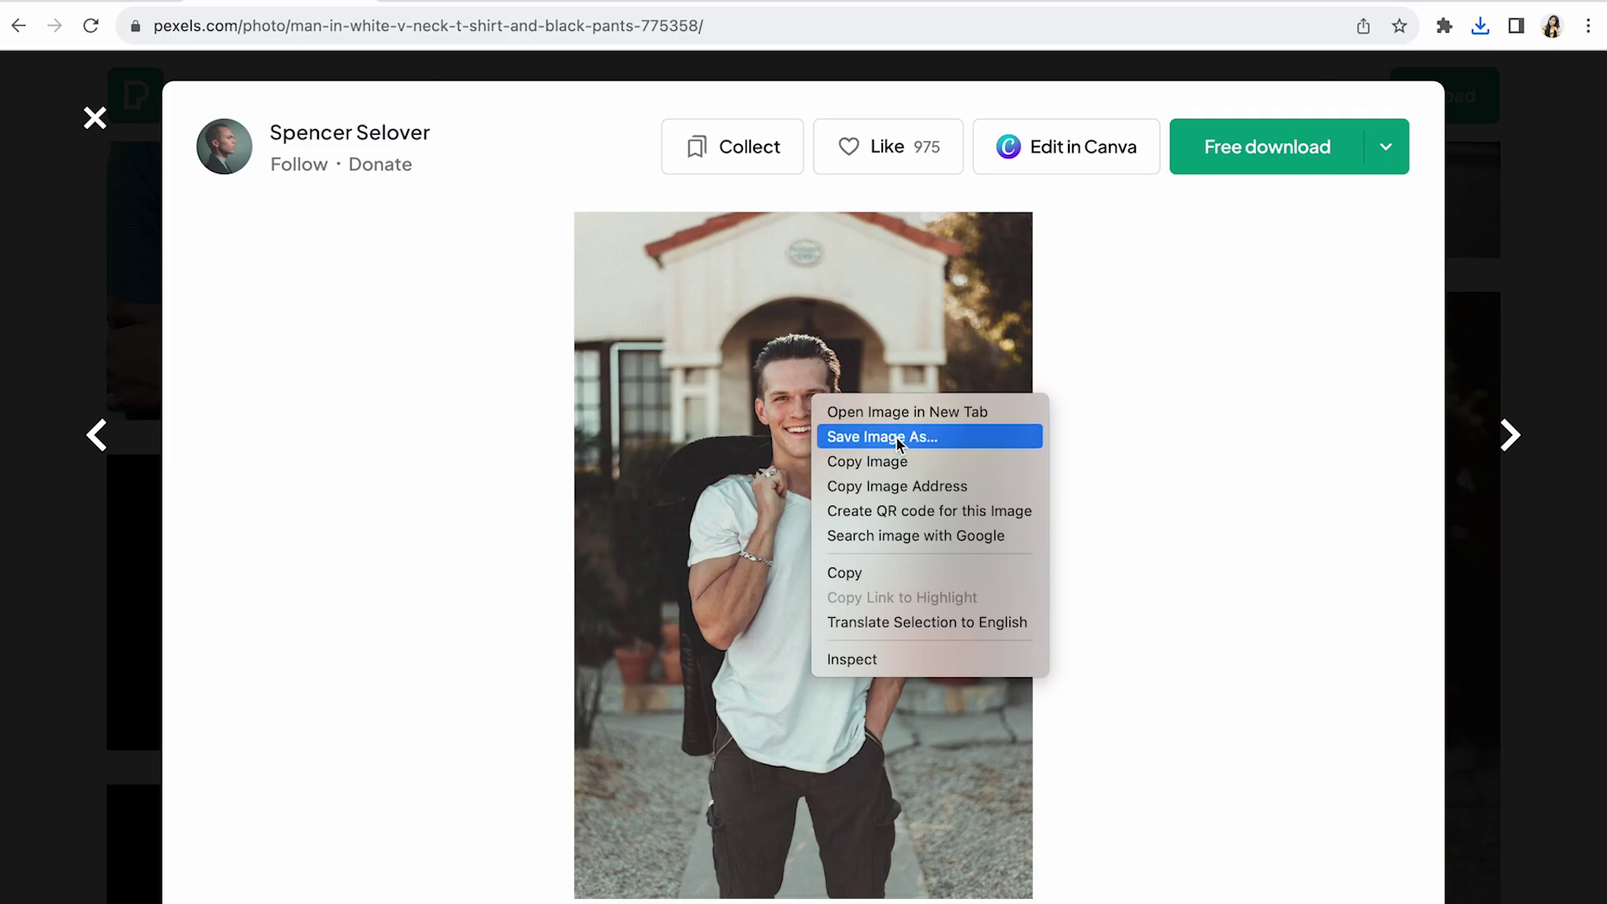
pyautogui.click(933, 443)
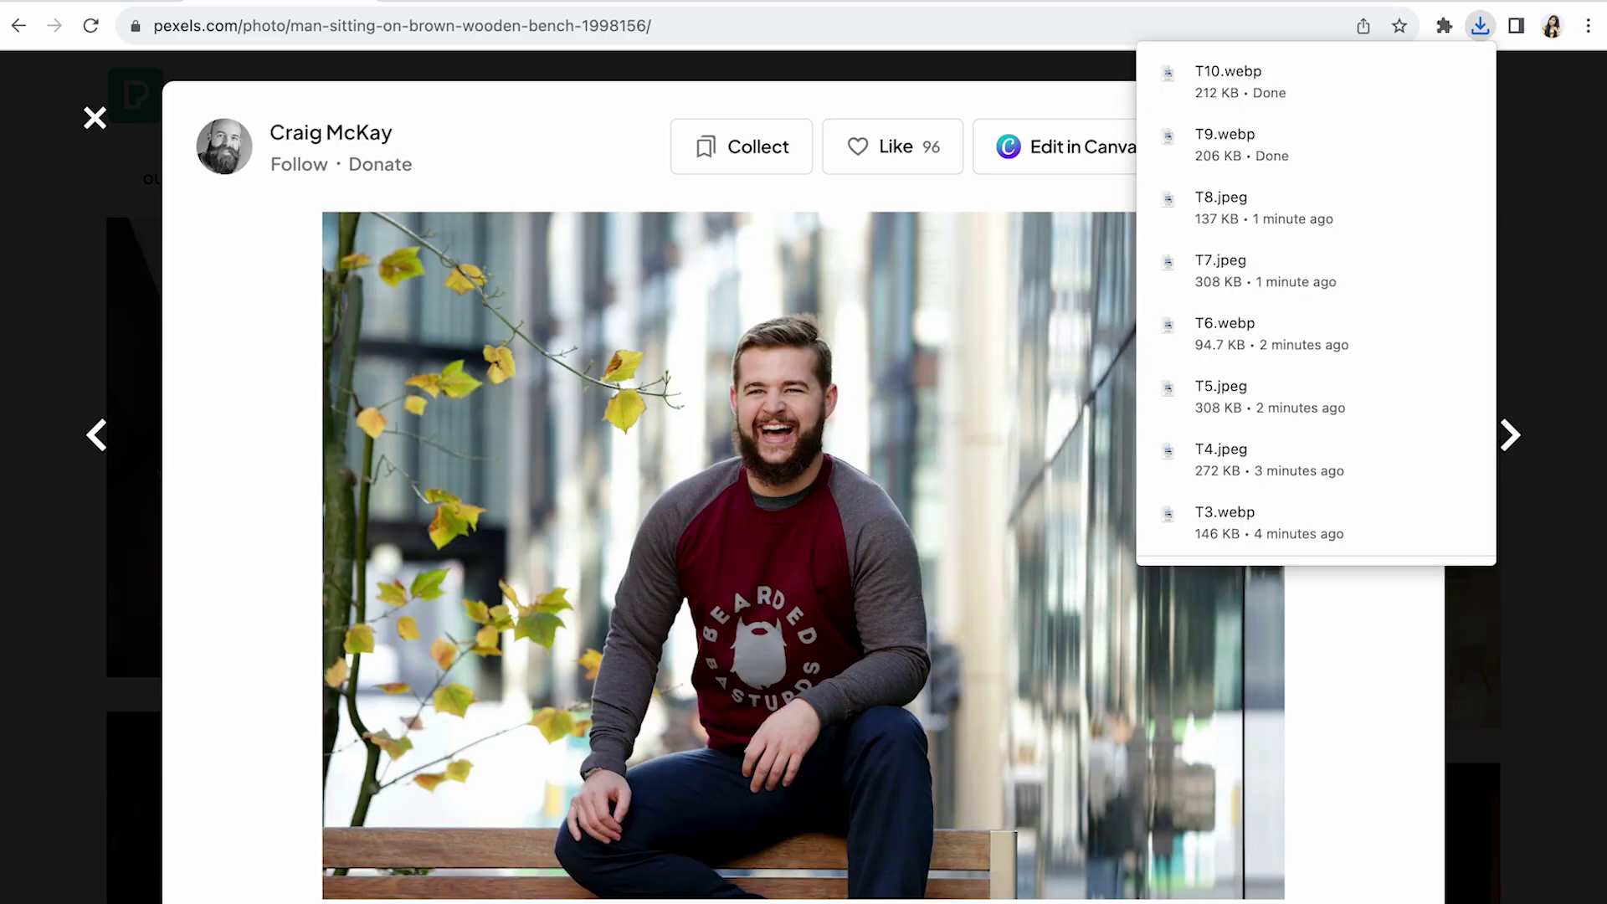
pyautogui.click(1549, 161)
pyautogui.click(1527, 164)
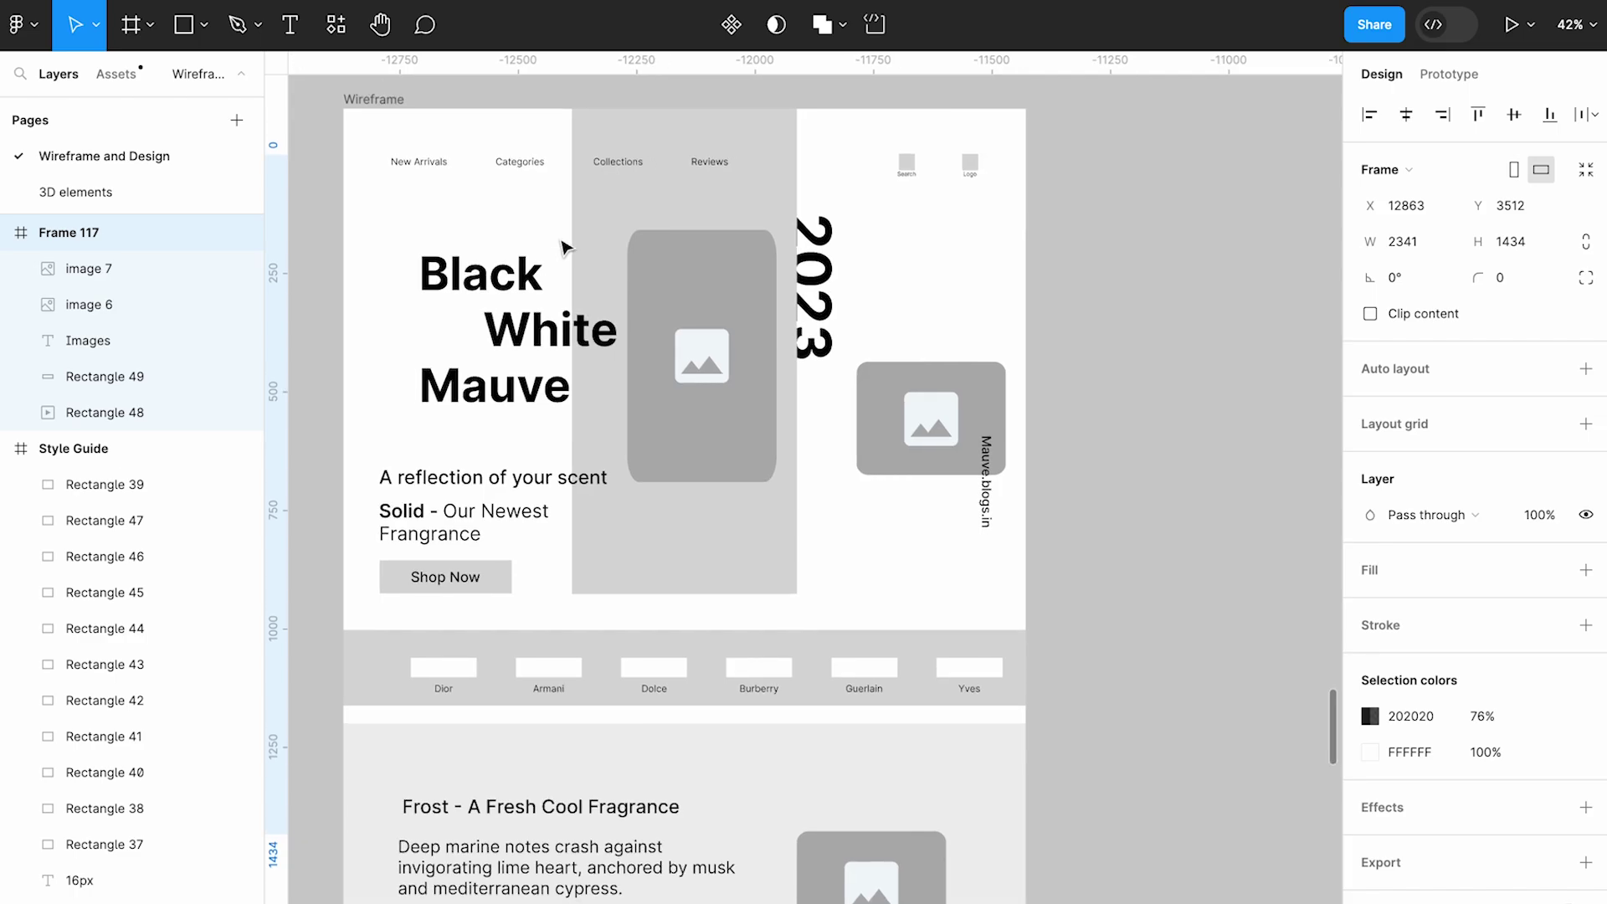
# Step: Switch to Figma and duplicate the whole Wireframe frame
pyautogui.click(362, 144)
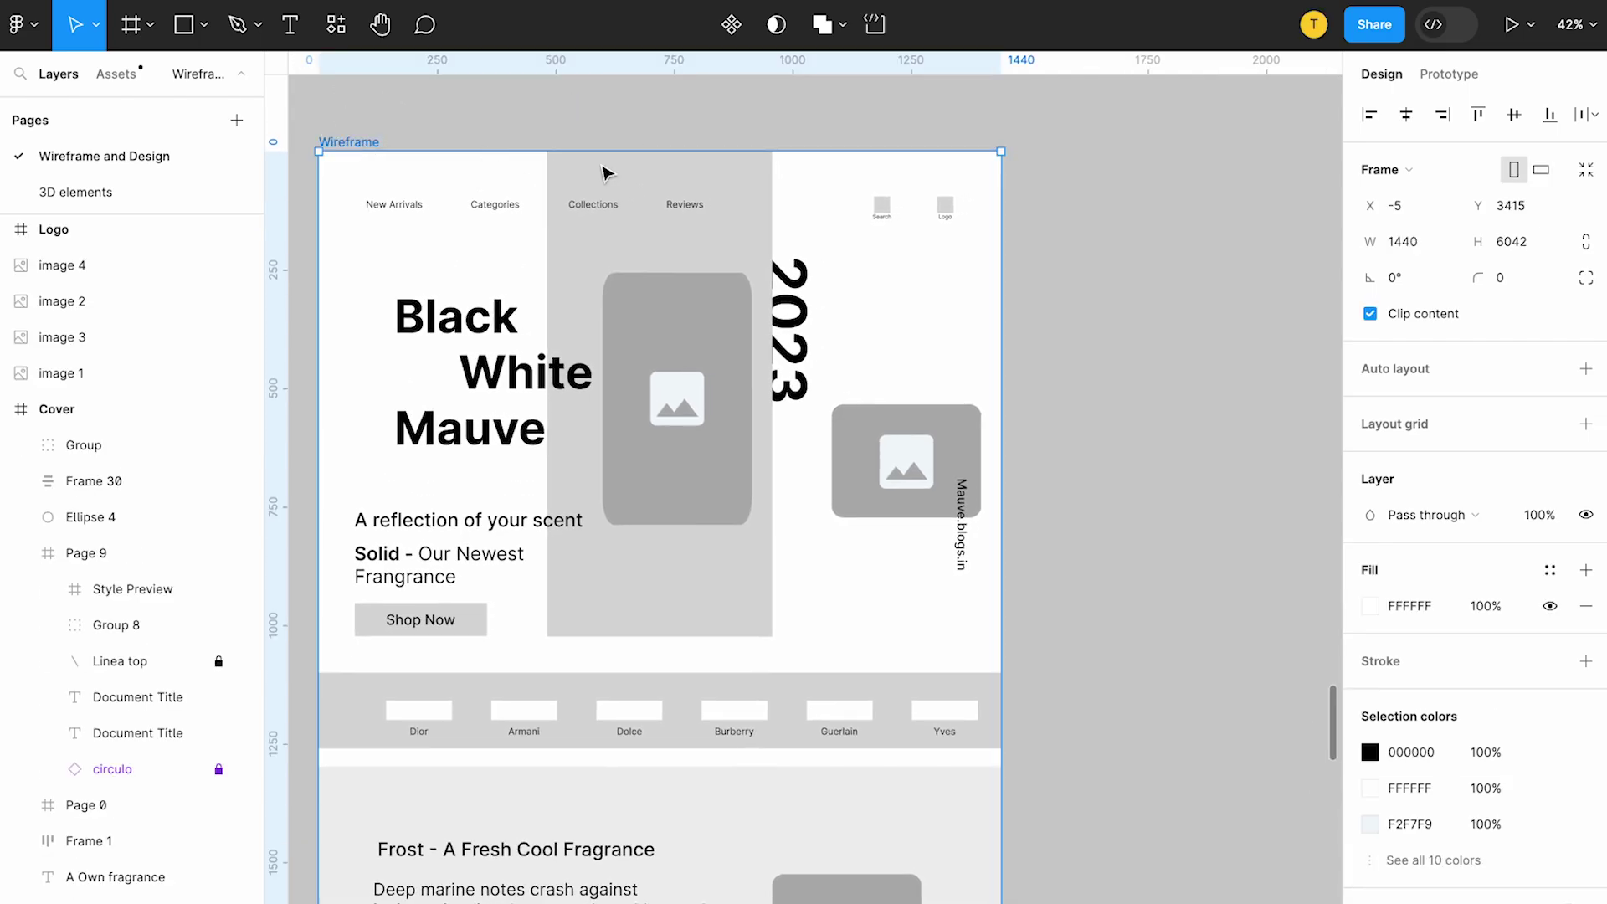
pyautogui.hotkey('ctrl', 'd')
# Step: Delete the tall grey rounded rectangle and its image icon from the hero section of the duplicated wireframe
pyautogui.click(1000, 383)
pyautogui.scroll(4, 898, 401)
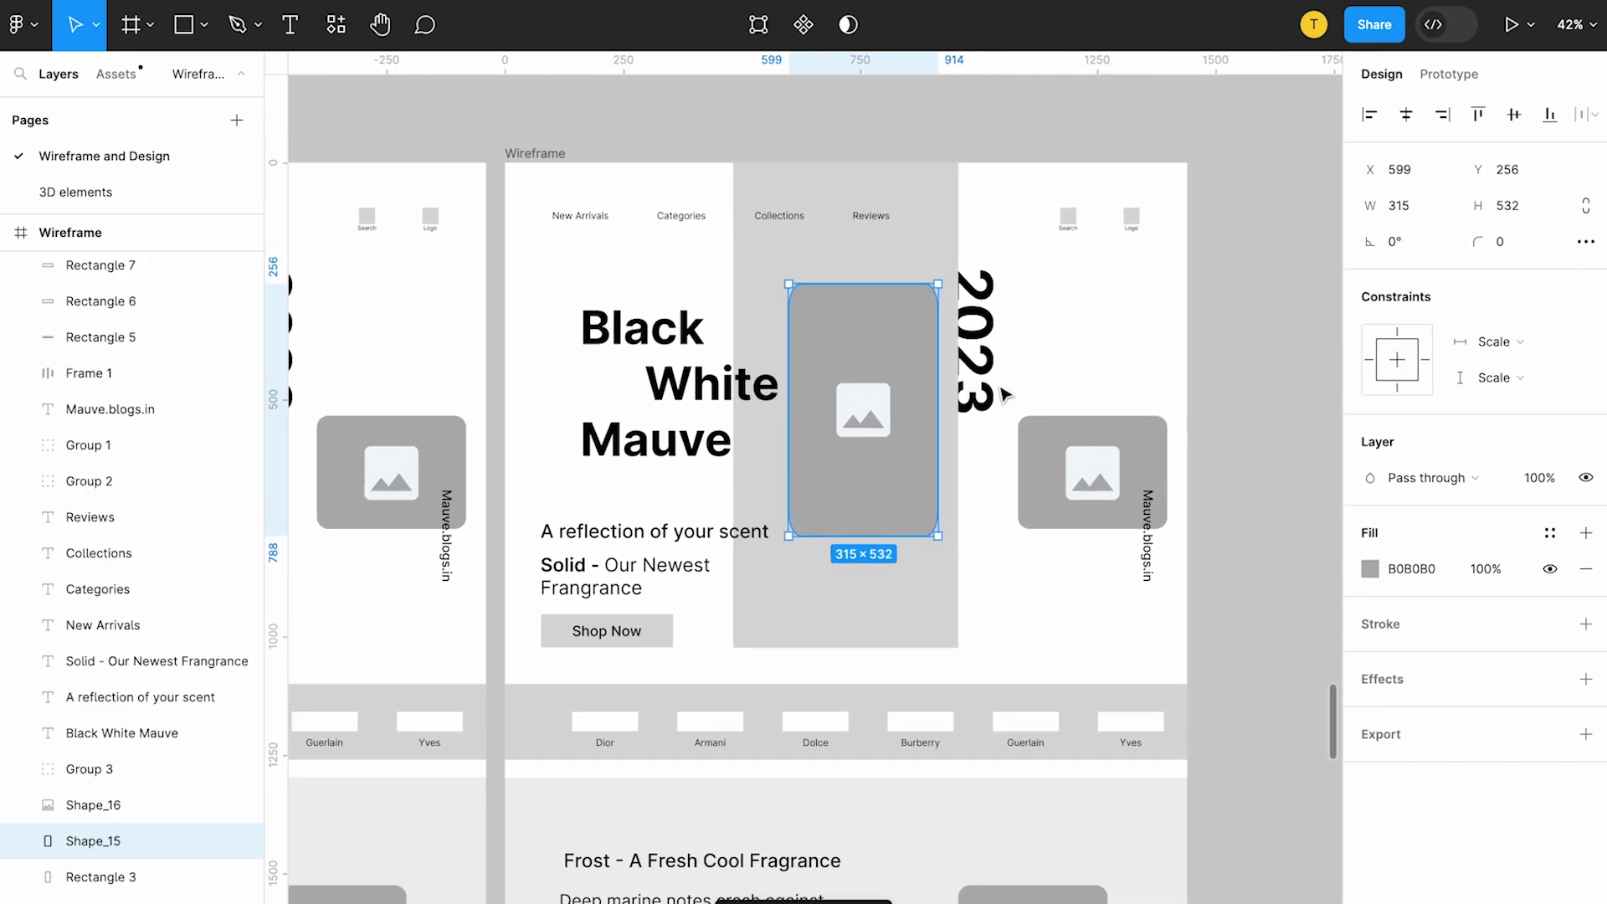
pyautogui.hscroll(2, 898, 401)
pyautogui.scroll(3, 846, 418)
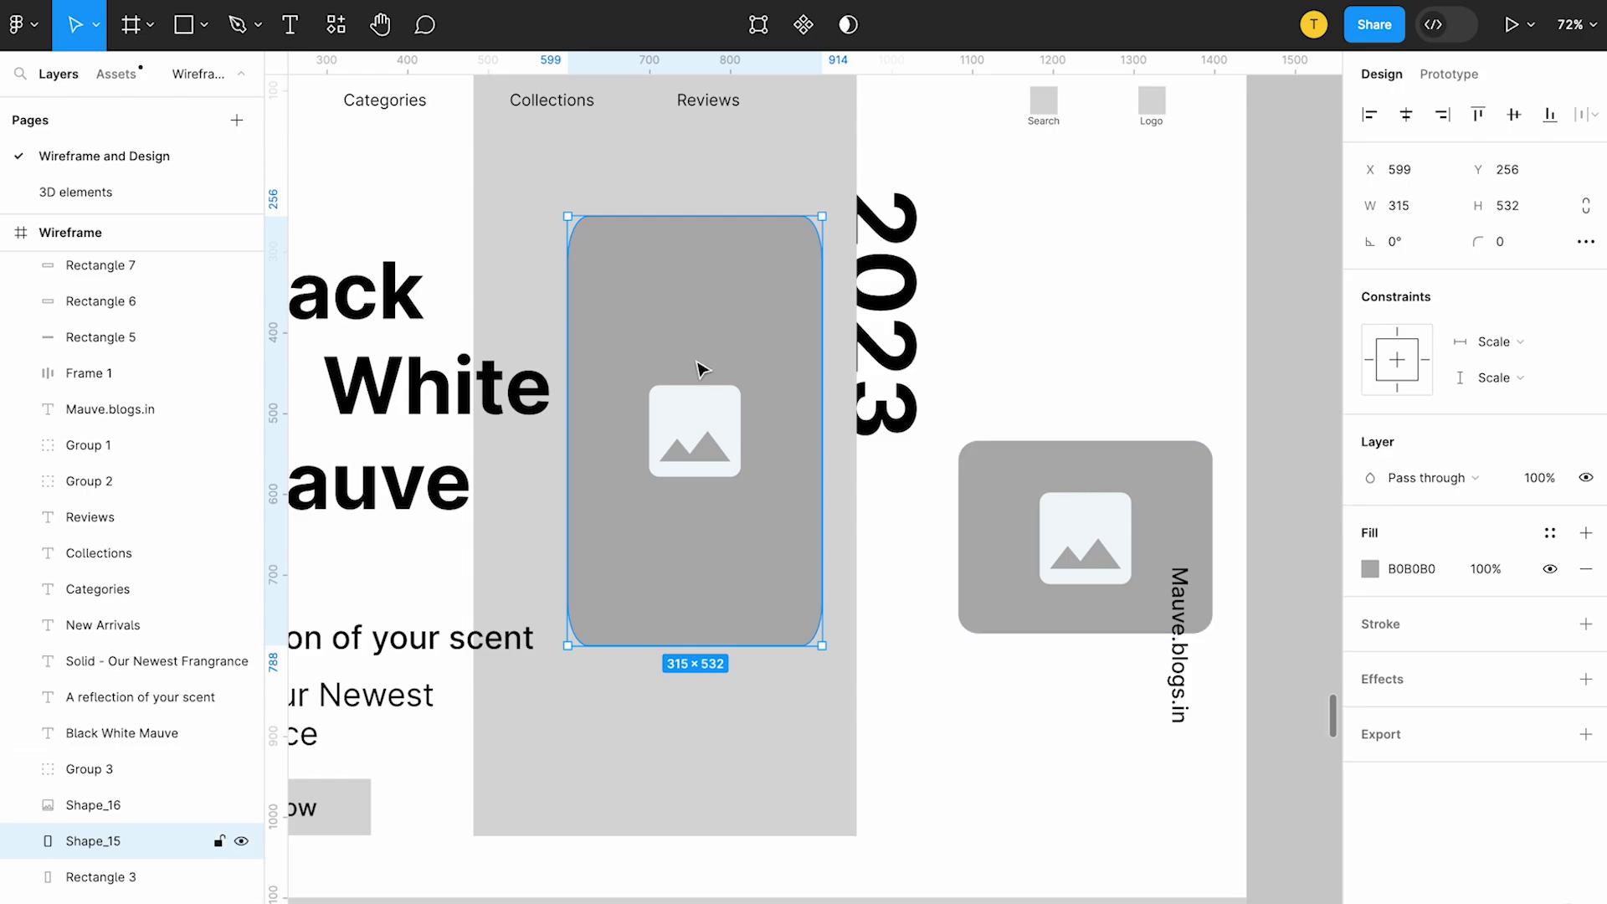
pyautogui.press('Delete')
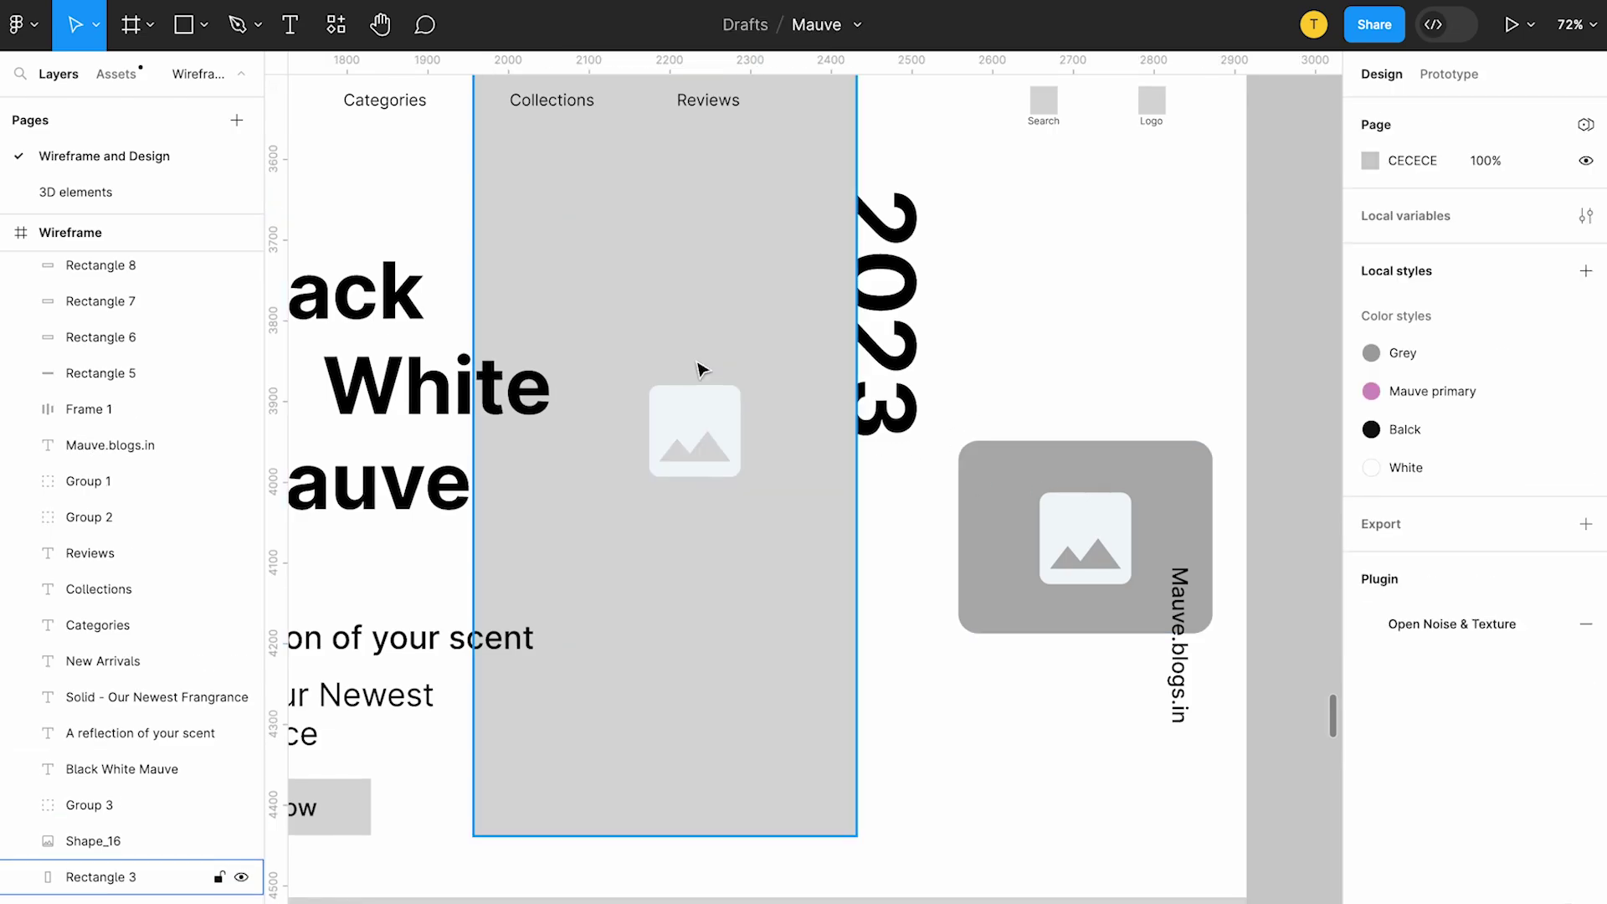
pyautogui.click(716, 441)
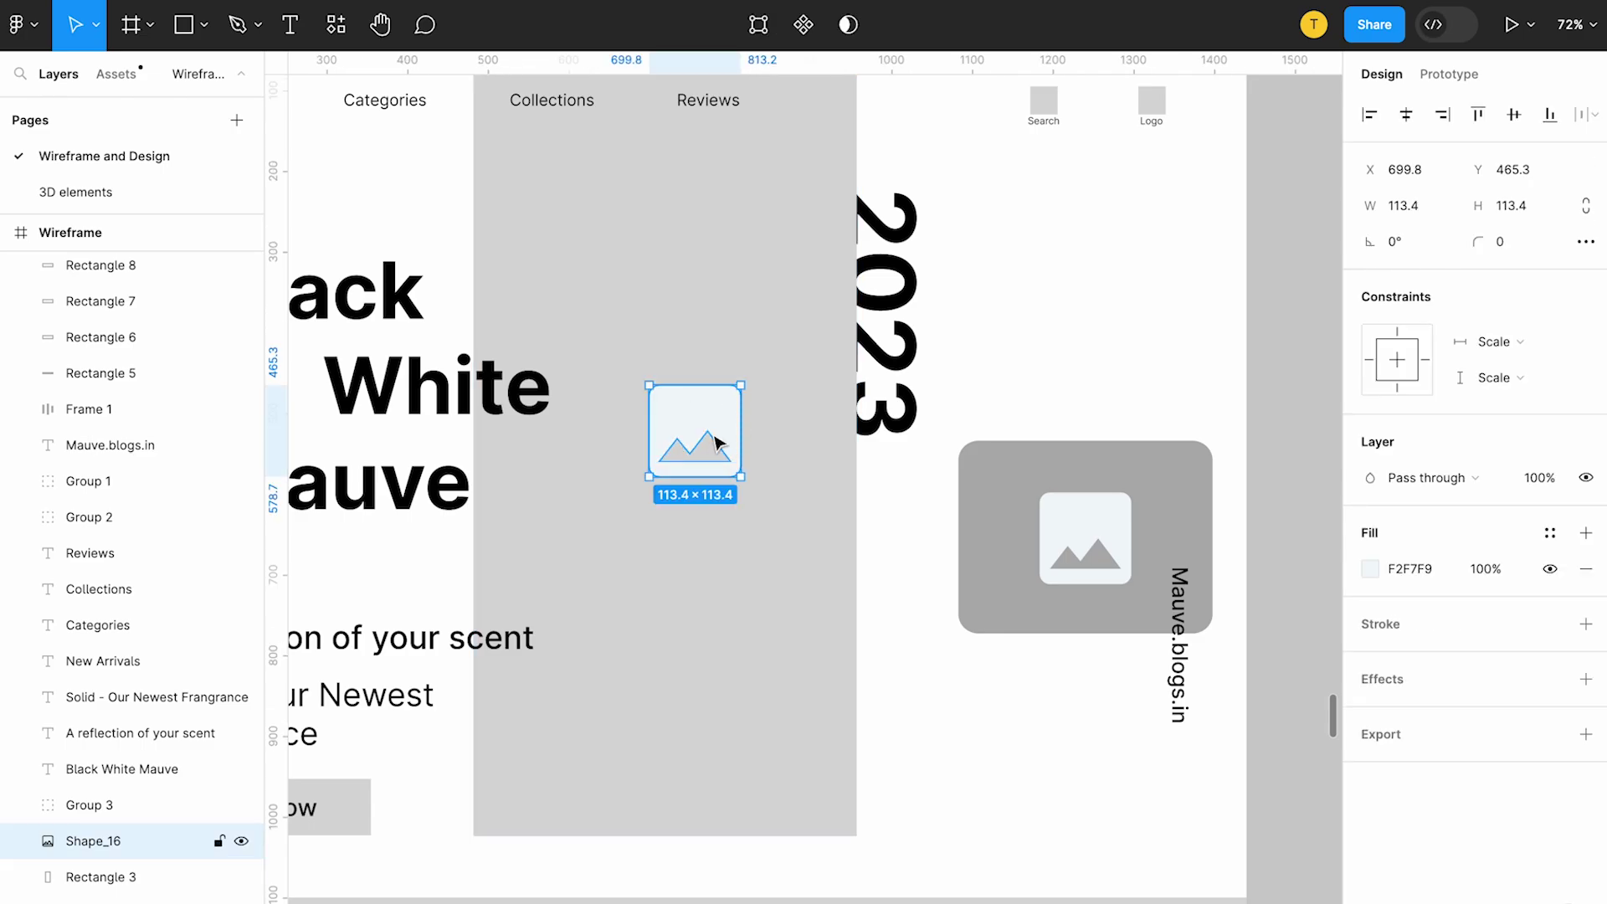
pyautogui.press('Delete')
# Step: Switch to Finder, select today's p and T image files in the Downloads folder, and bring them into the Mauve file in Figma
pyautogui.hotkey('ctrl', 'Up')
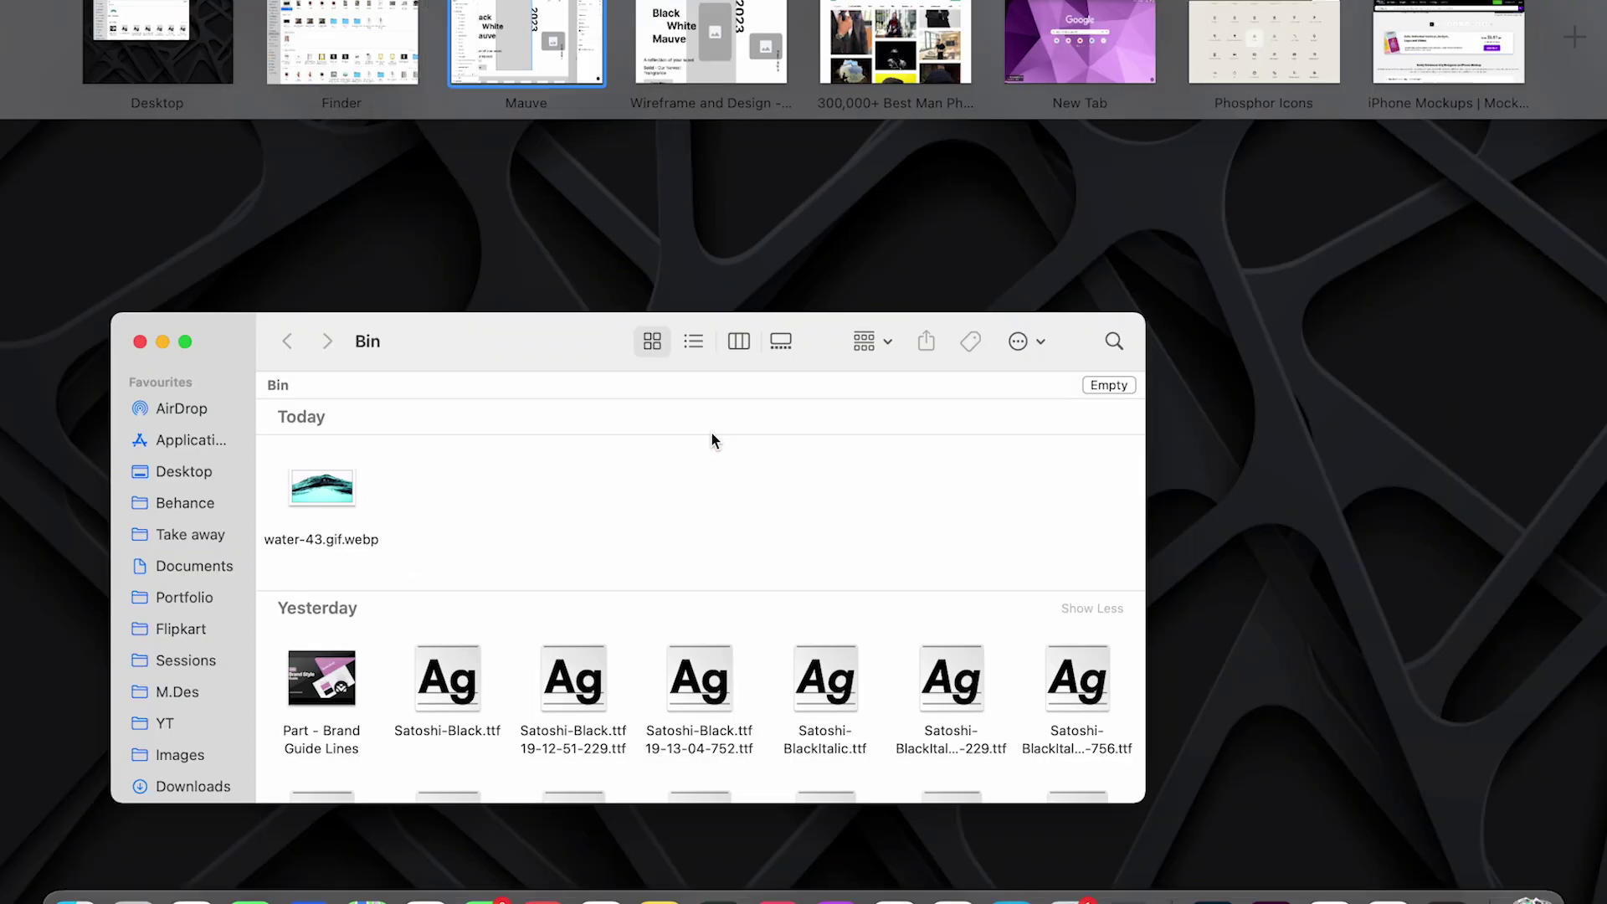
pyautogui.click(674, 488)
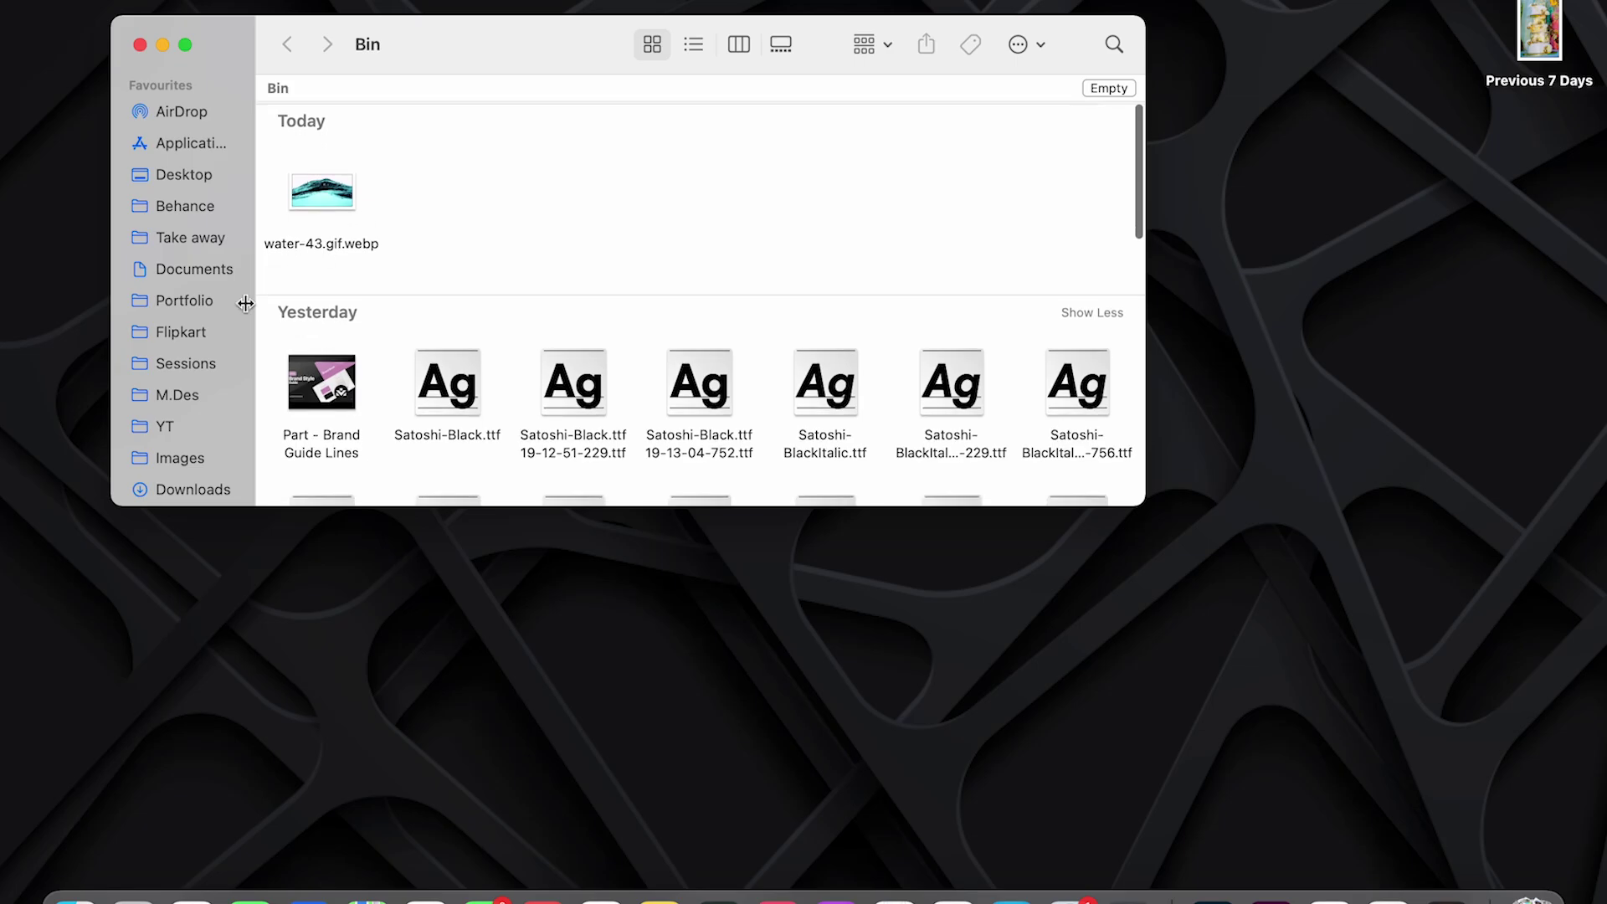
pyautogui.click(200, 487)
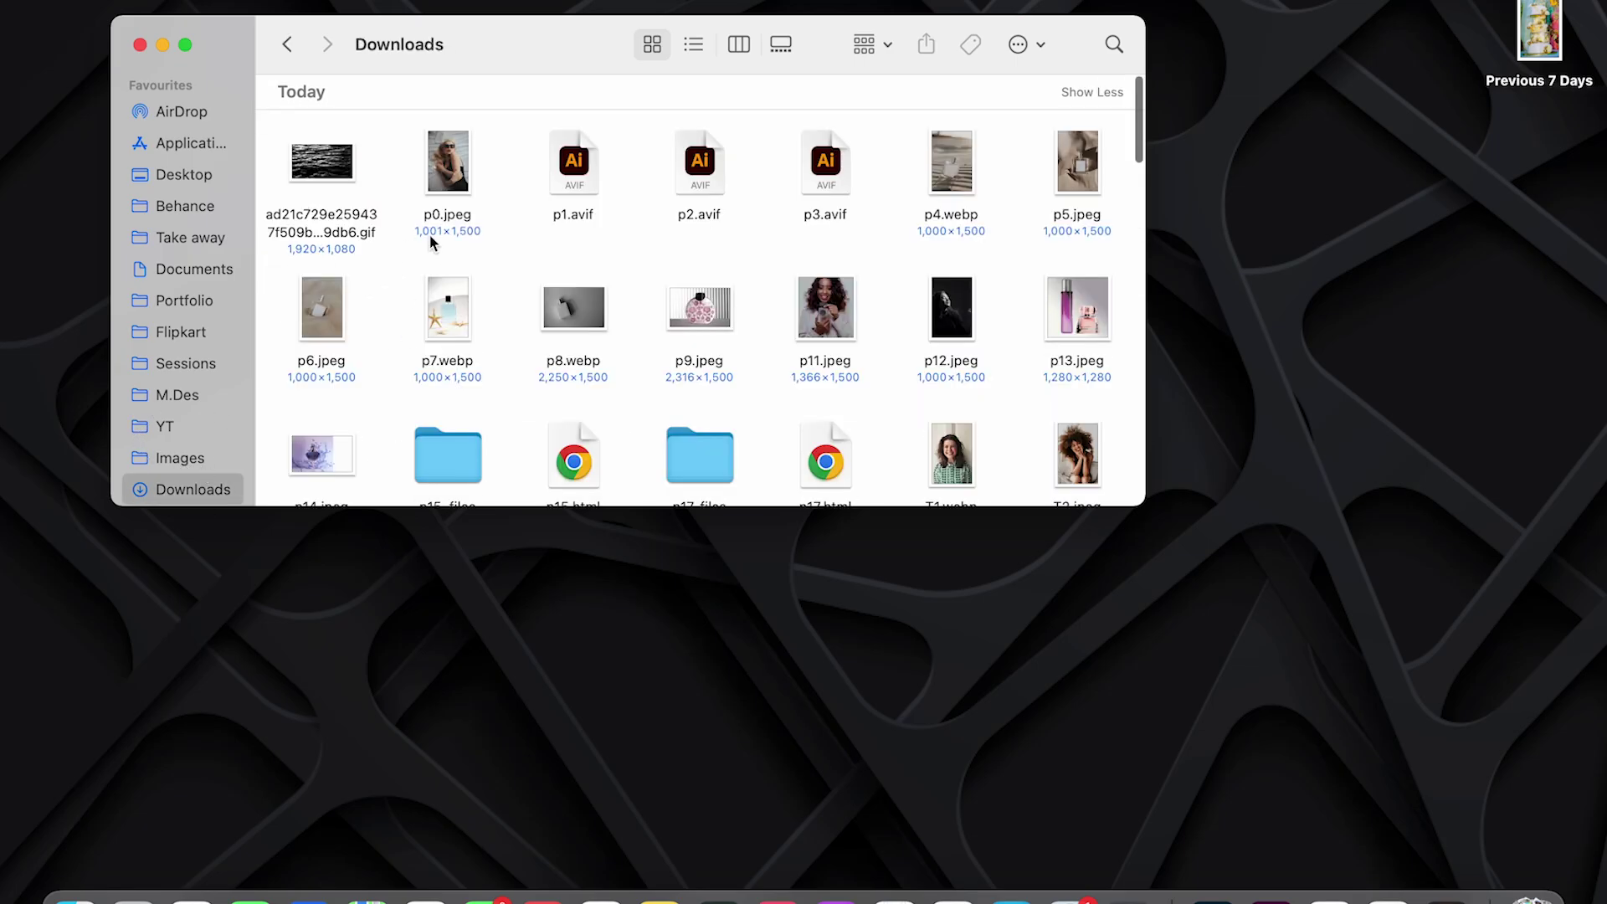
pyautogui.moveTo(281, 285); pyautogui.dragTo(1133, 427)
pyautogui.scroll(2, 505, 286)
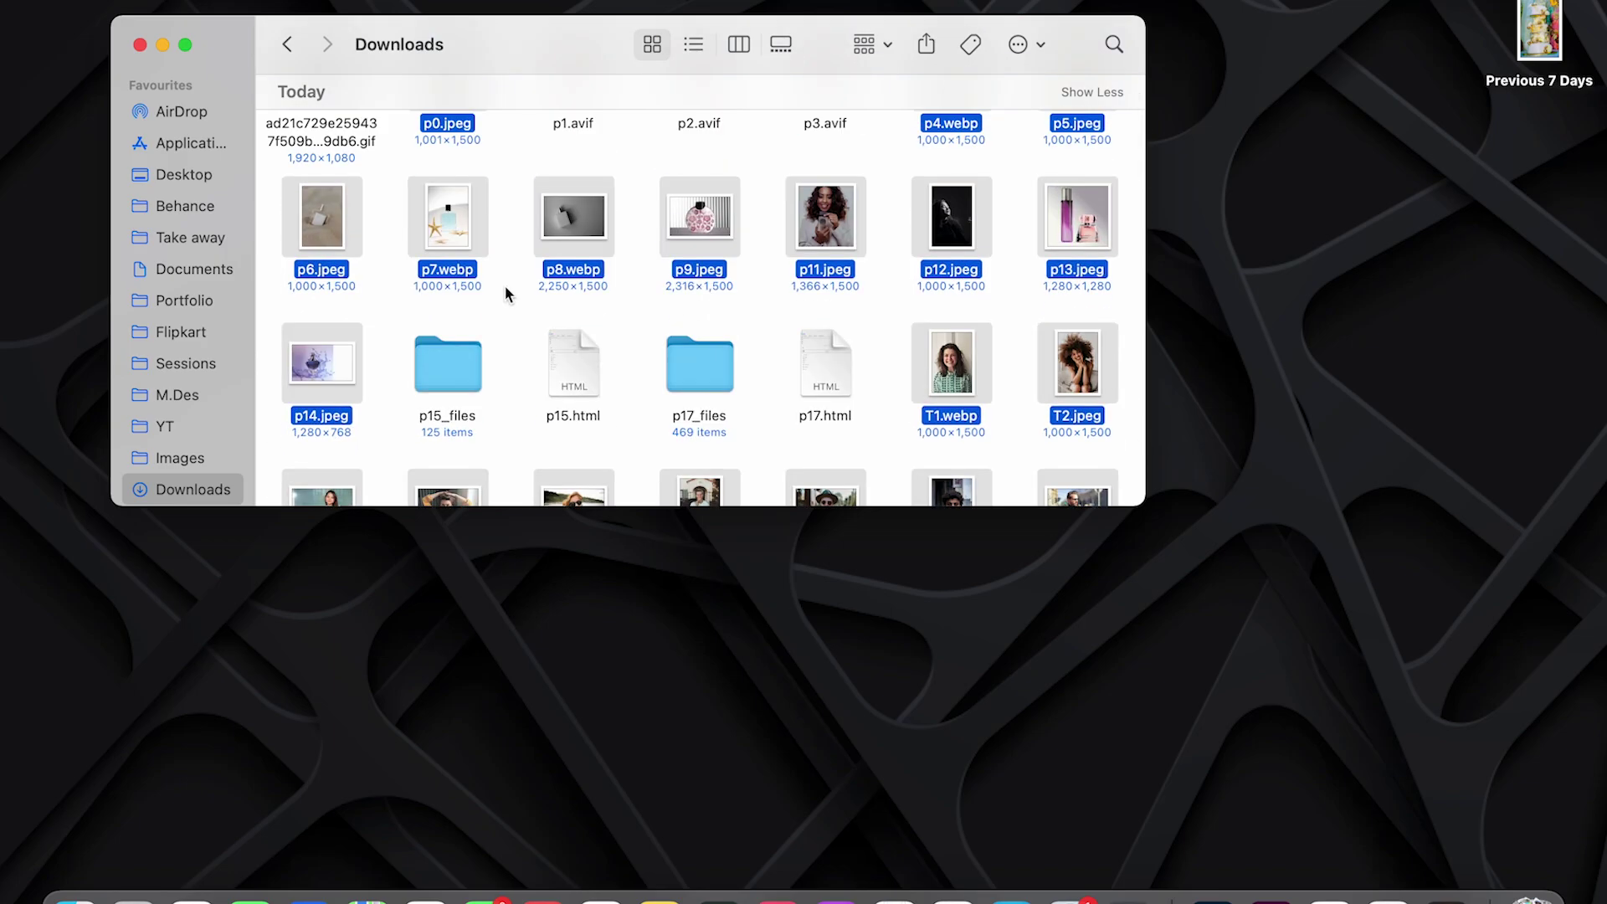
pyautogui.scroll(3, 505, 289)
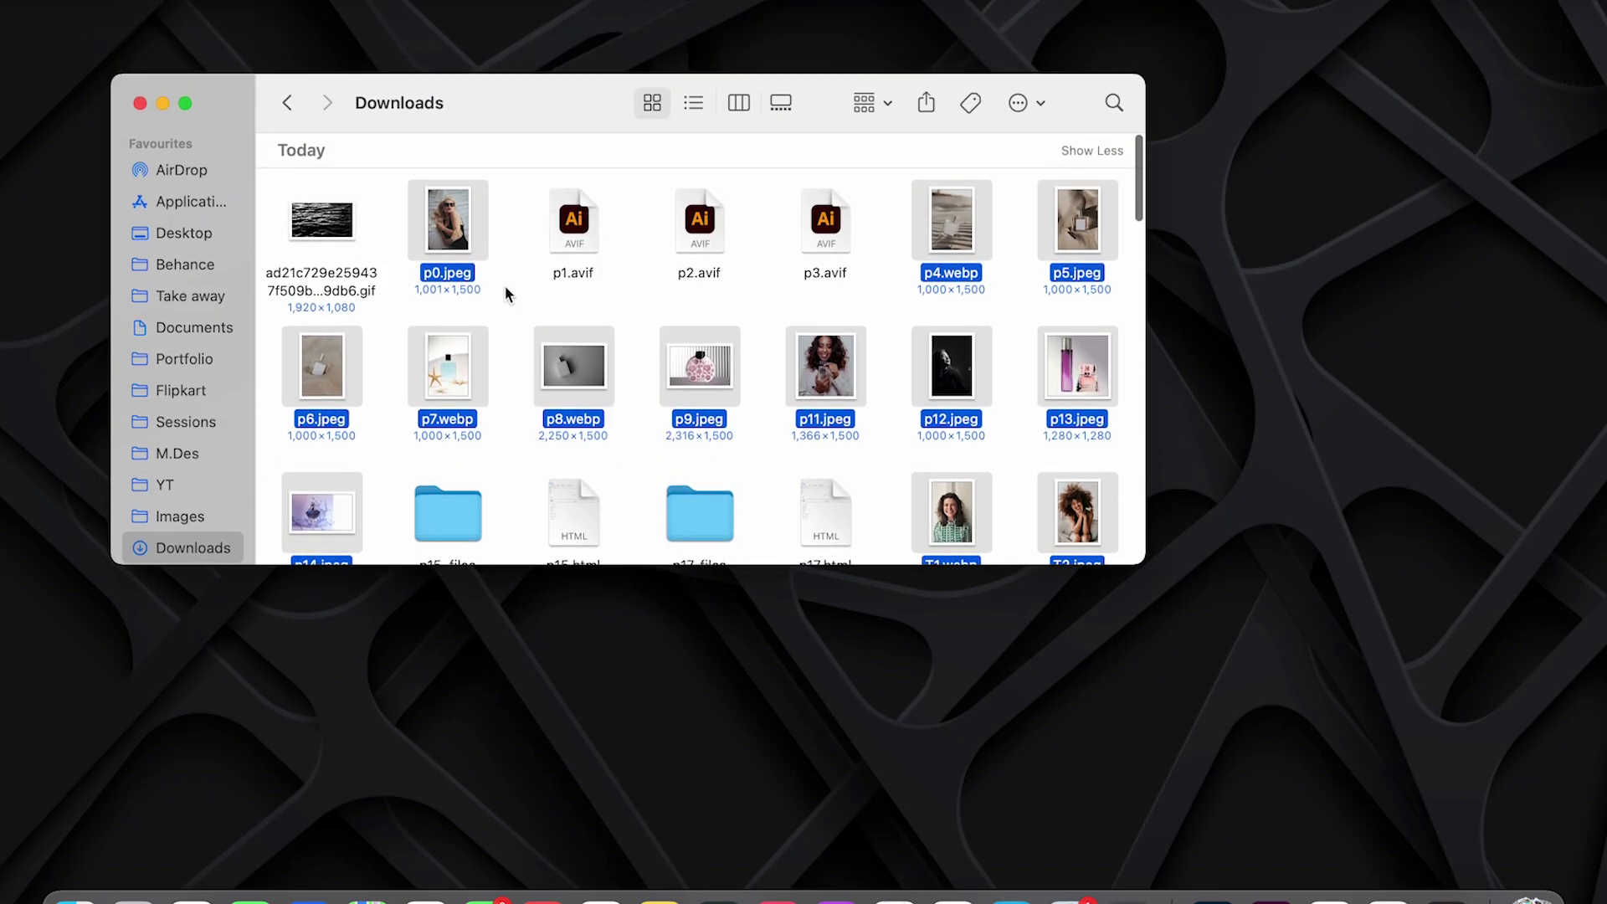
pyautogui.hotkey('ctrl', 'Up')
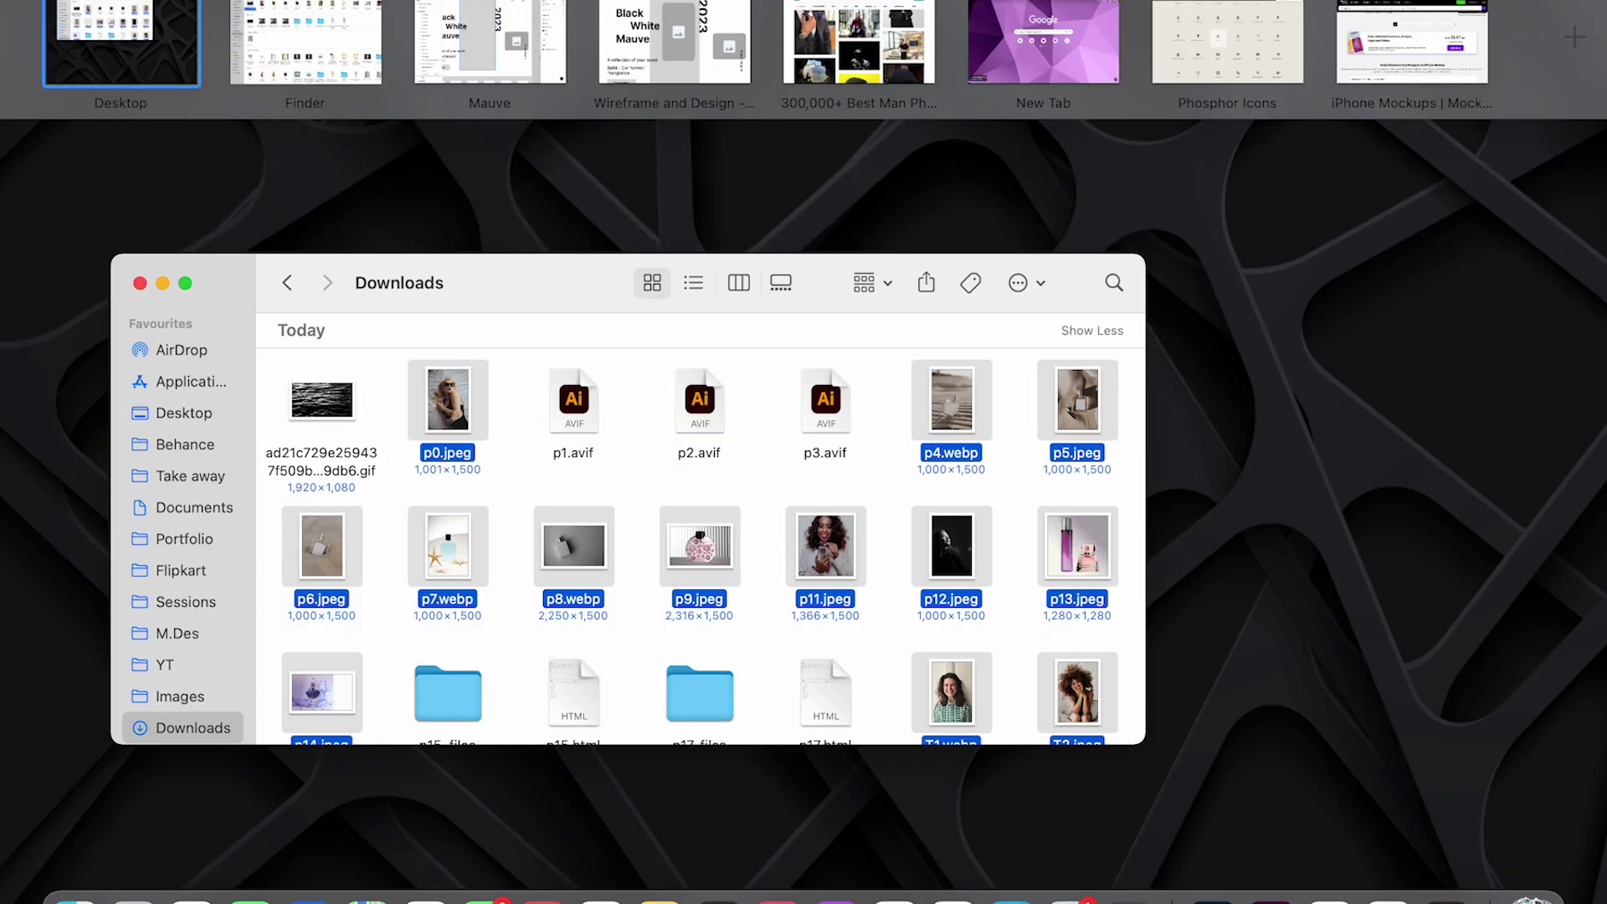
pyautogui.click(696, 54)
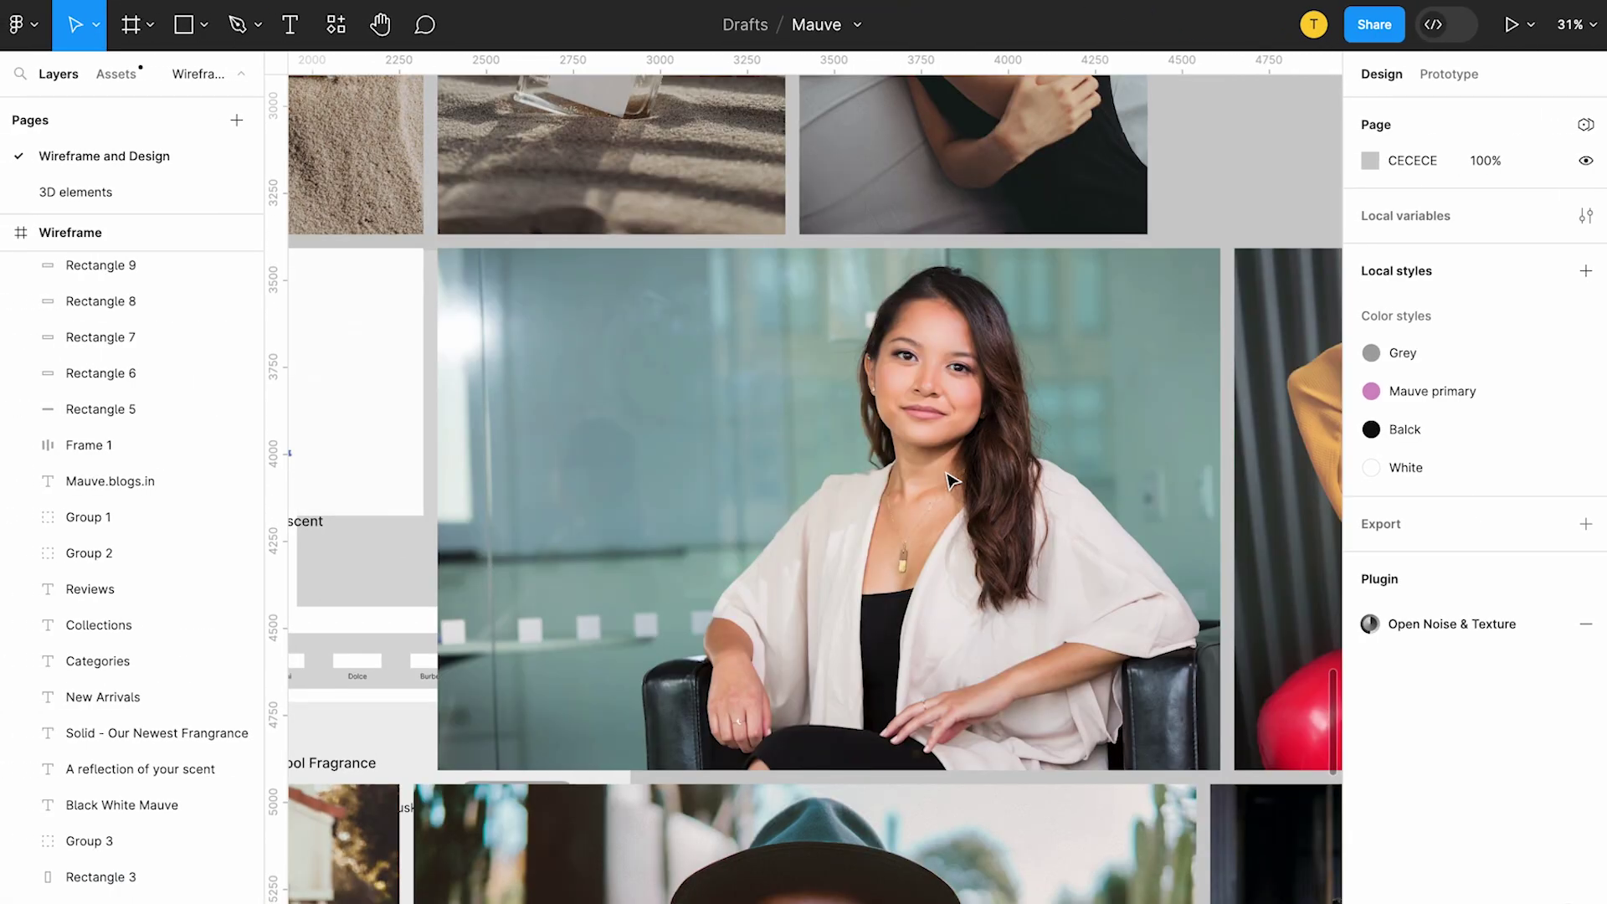
# Step: Undo the image placement over the wireframes and place the images on the empty canvas beside them instead
pyautogui.scroll(-10, 947, 473)
pyautogui.press('super+z')
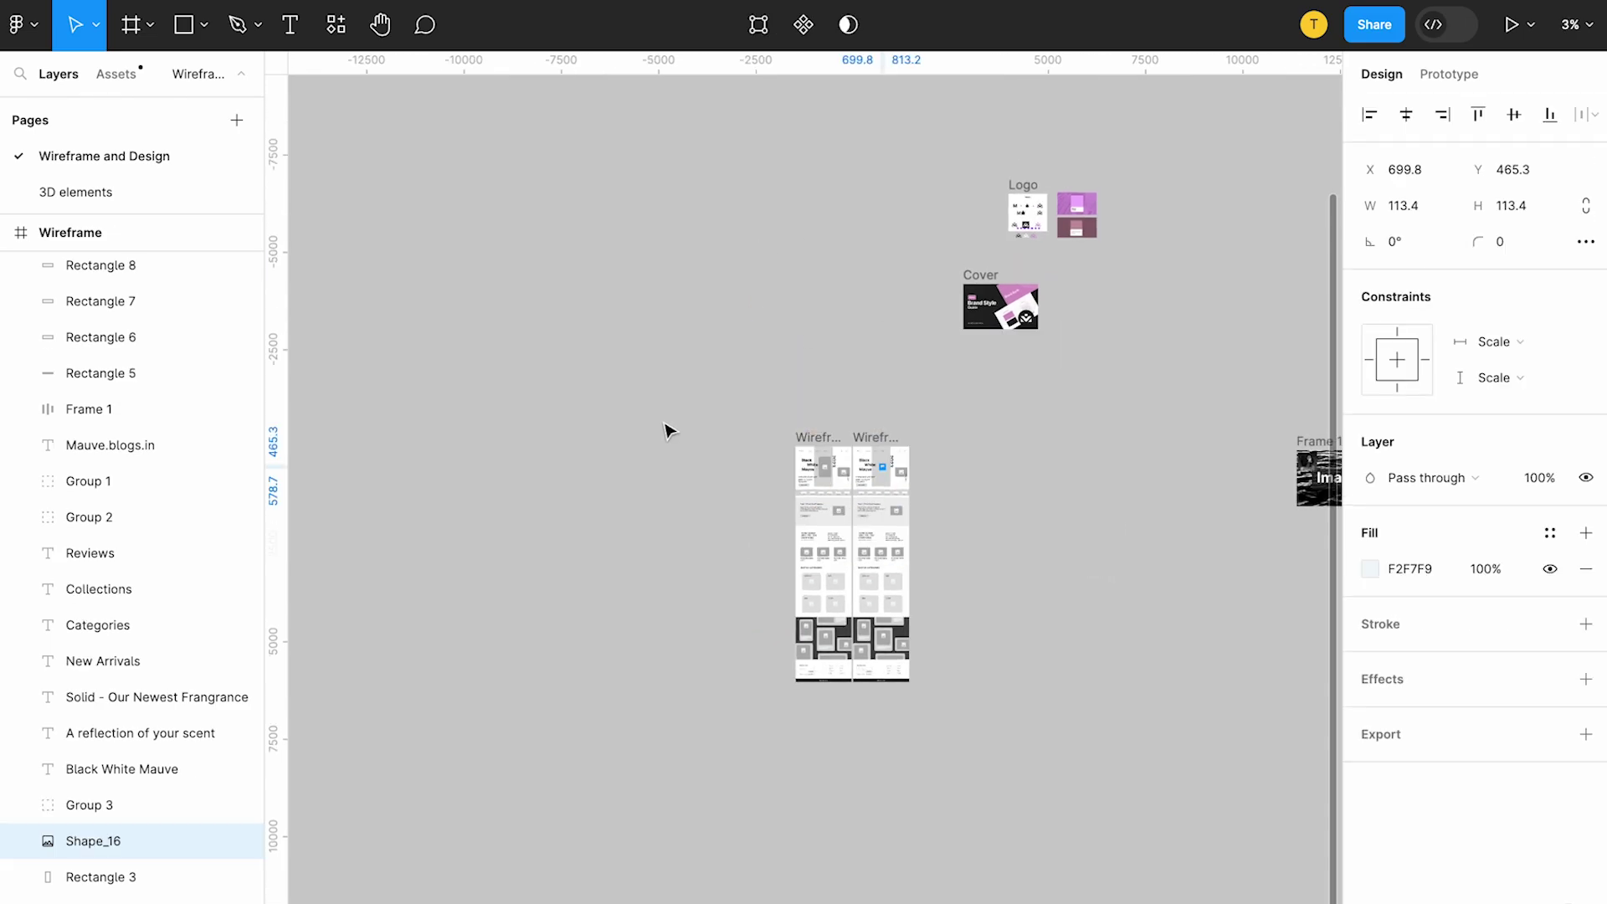
pyautogui.hscroll(-5, 552, 501)
pyautogui.click(549, 491)
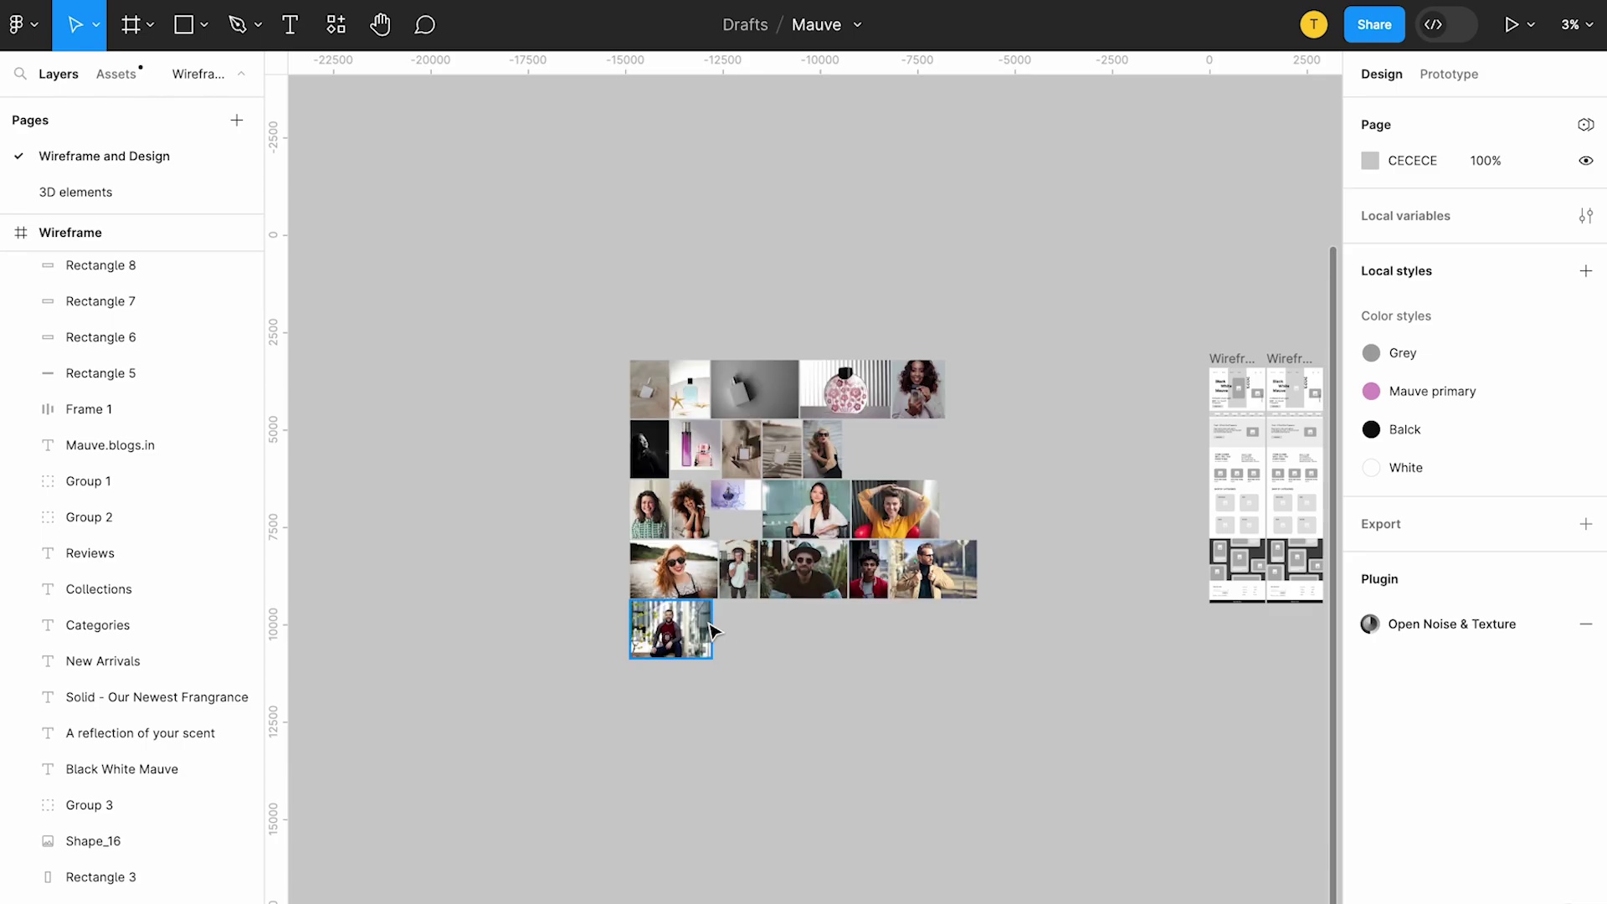
# Step: Move the two upper rows of p images away from the people photos
pyautogui.scroll(3, 728, 484)
pyautogui.scroll(2, 730, 486)
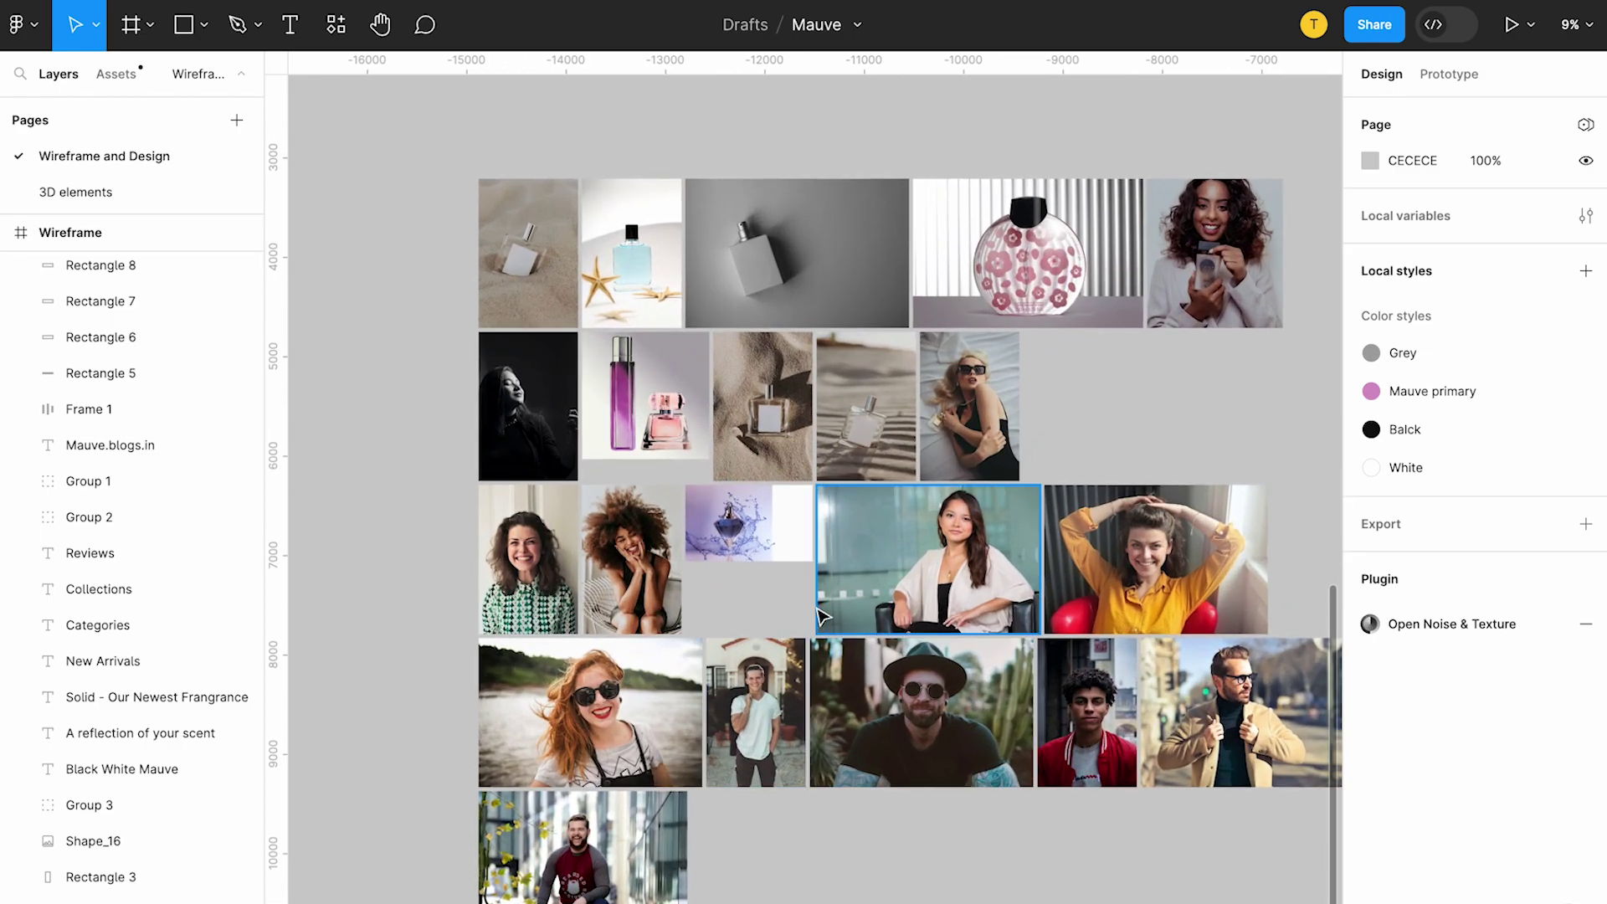
pyautogui.click(841, 578)
pyautogui.moveTo(408, 179); pyautogui.dragTo(1295, 400)
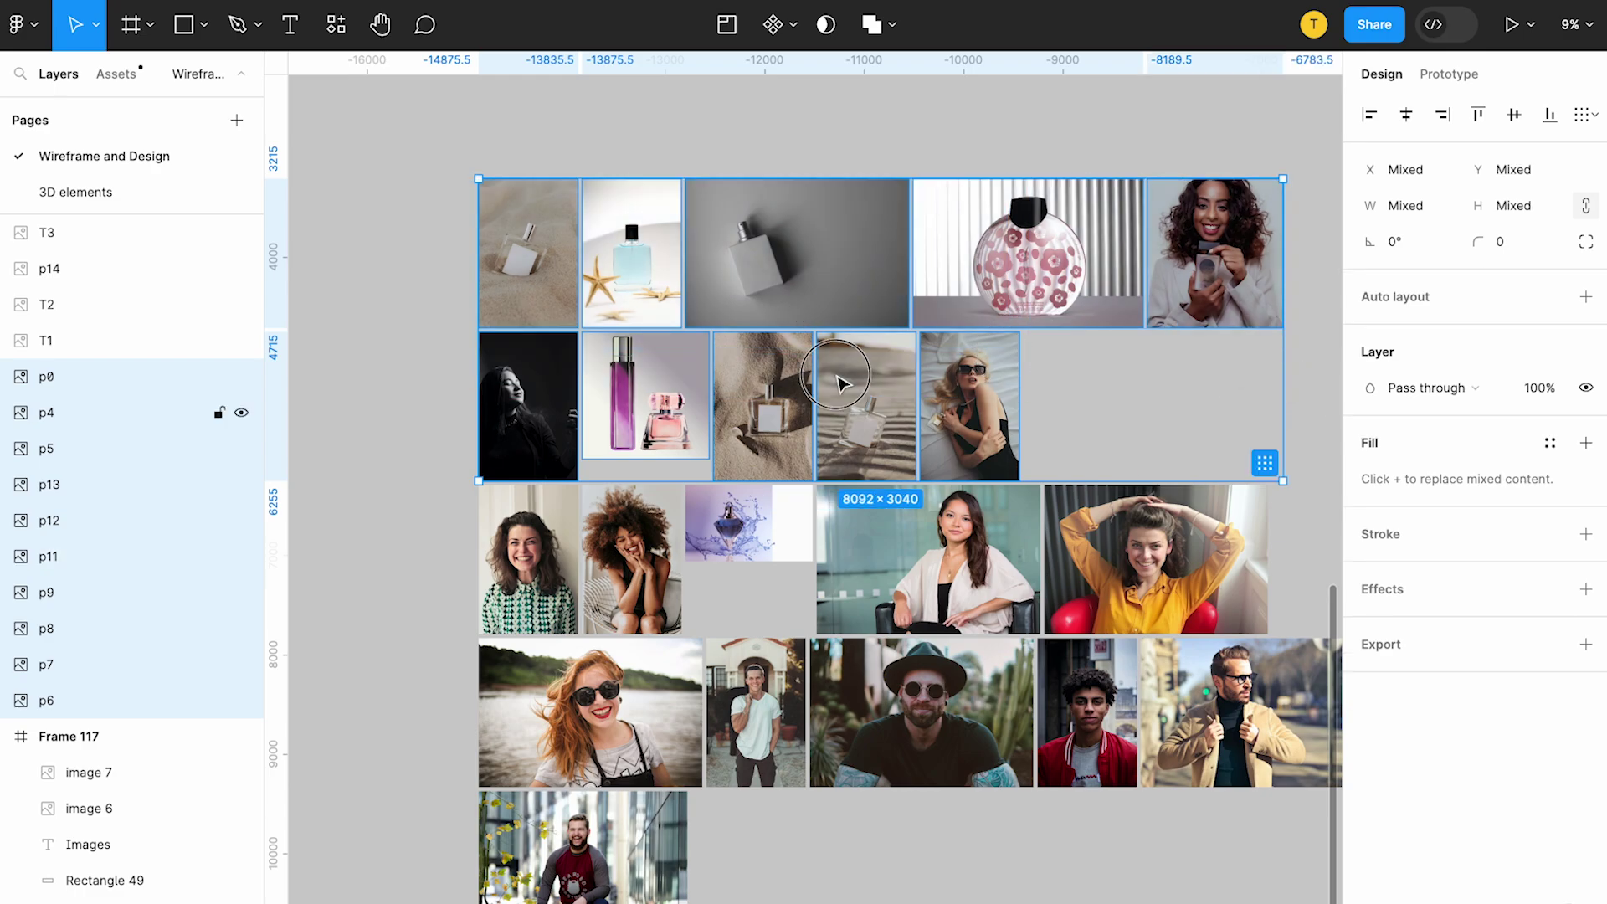
pyautogui.moveTo(840, 376); pyautogui.dragTo(685, 226)
# Step: Set the three photos of women, p11, p0 and p12, apart from the perfume bottle photos as their own group
pyautogui.scroll(-3, 688, 293)
pyautogui.click(961, 201)
pyautogui.moveTo(895, 188); pyautogui.dragTo(1060, 188)
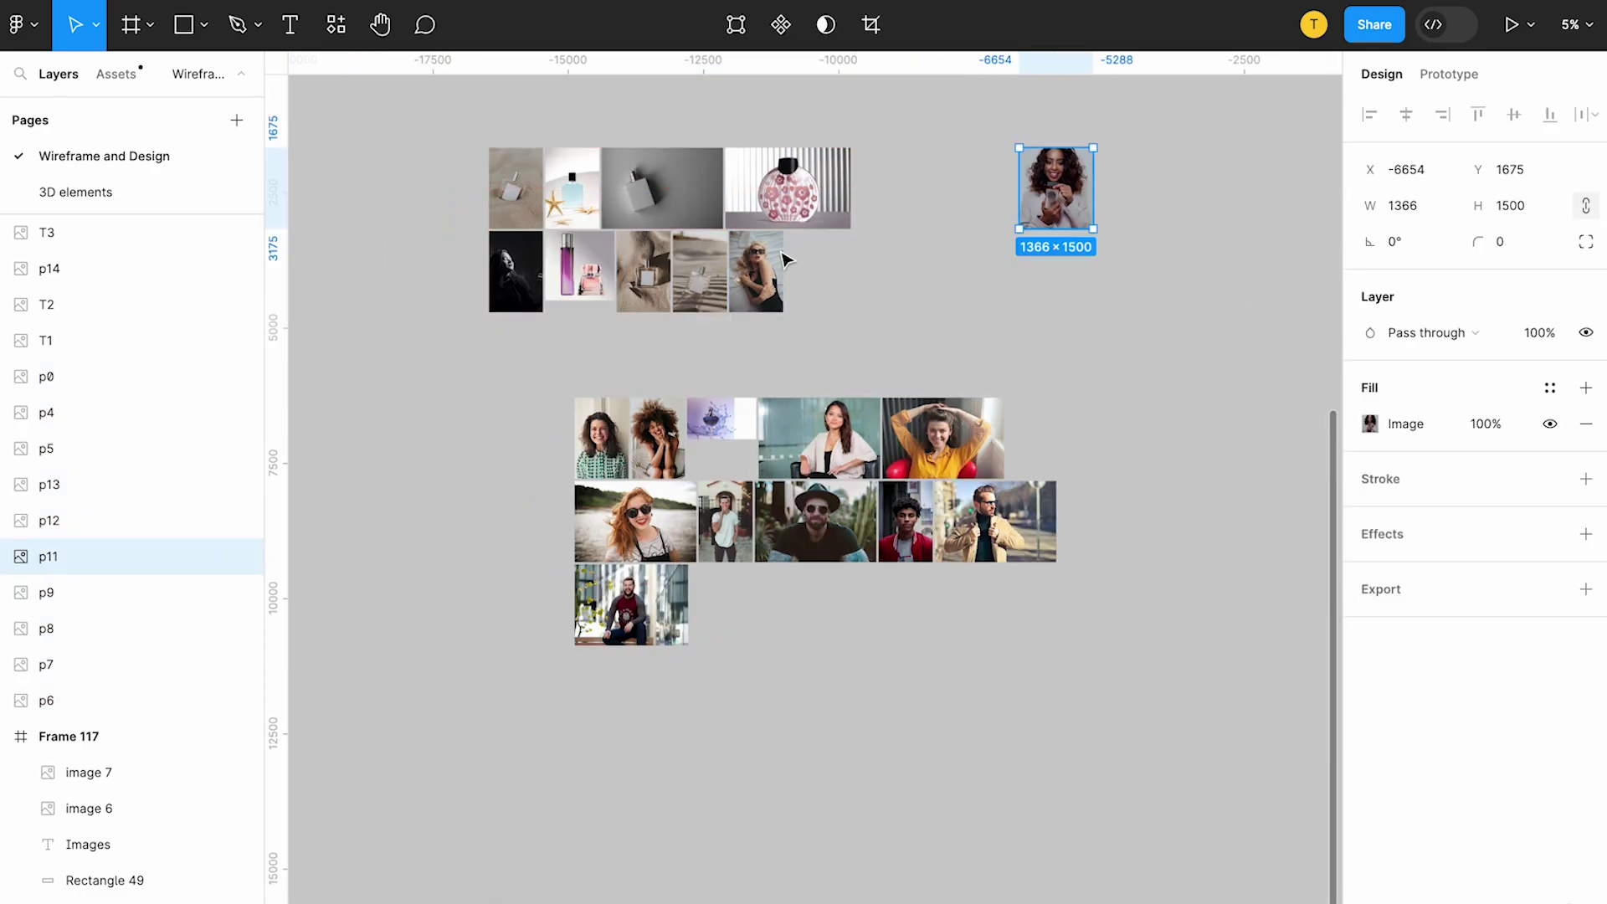
pyautogui.moveTo(754, 251); pyautogui.dragTo(1143, 167)
pyautogui.moveTo(515, 271); pyautogui.dragTo(1197, 194)
# Step: Line up six people photos in a separate row below and move the purple perfume splash image to the bottle photos
pyautogui.moveTo(658, 437); pyautogui.dragTo(805, 713)
pyautogui.moveTo(601, 436); pyautogui.dragTo(859, 713)
pyautogui.moveTo(846, 433); pyautogui.dragTo(975, 706)
pyautogui.moveTo(954, 435); pyautogui.dragTo(1075, 737)
pyautogui.moveTo(636, 519); pyautogui.dragTo(1207, 707)
pyautogui.moveTo(737, 427); pyautogui.dragTo(519, 266)
pyautogui.moveTo(597, 624); pyautogui.dragTo(709, 730)
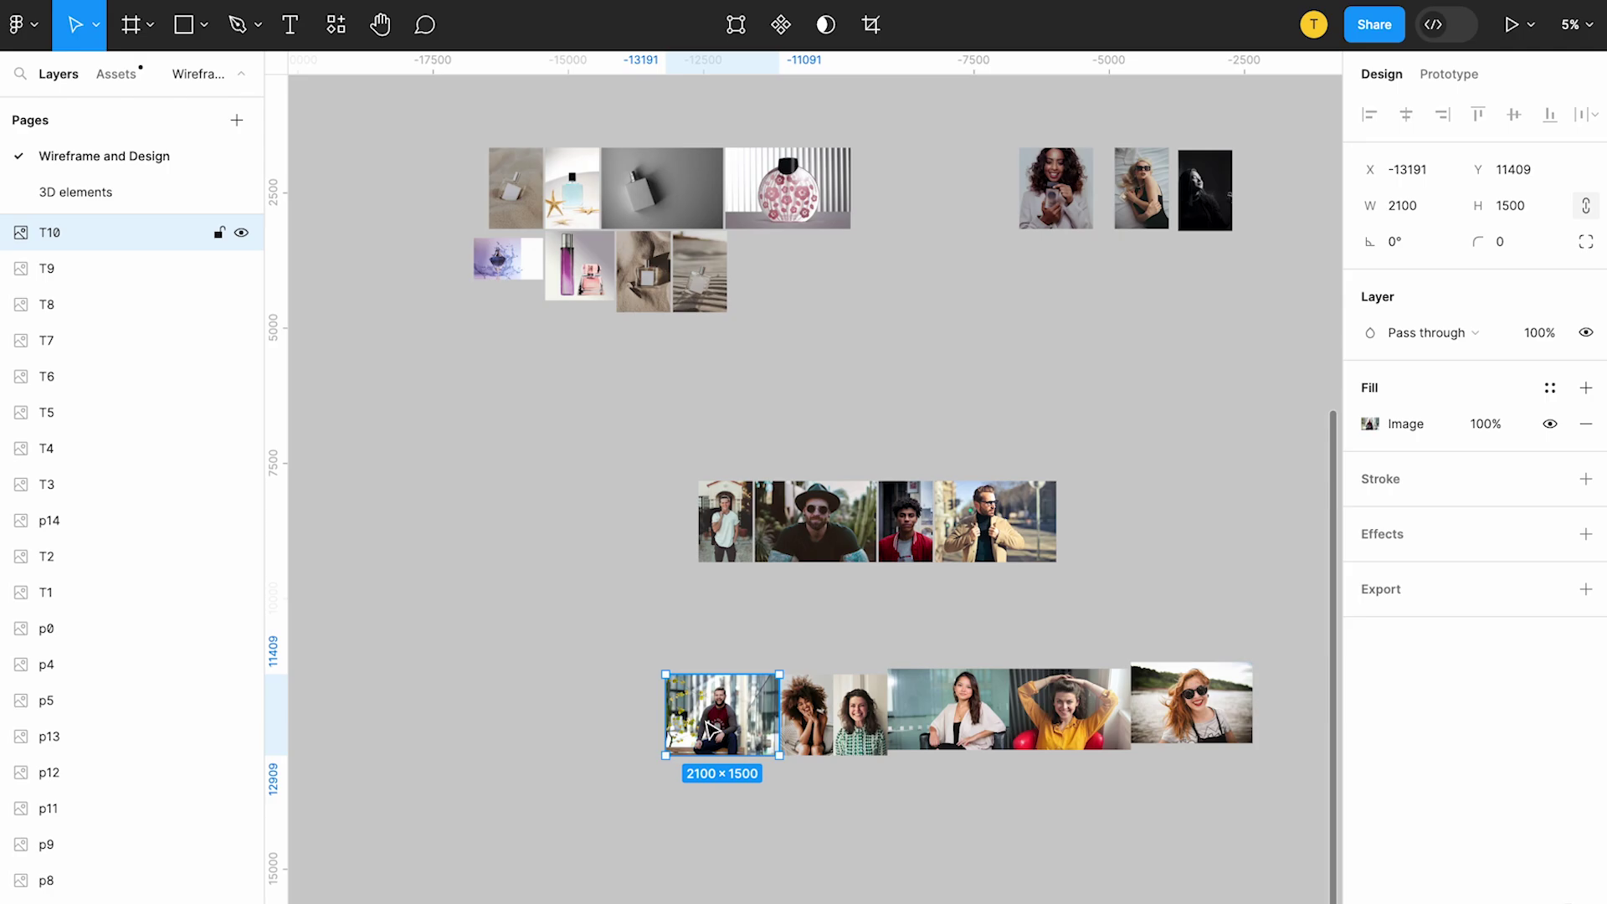
# Step: Switch to Finder and open the p17_files folder in Downloads
pyautogui.scroll(5, 502, 161)
pyautogui.click(559, 237)
pyautogui.scroll(3, 544, 192)
pyautogui.scroll(-3, 724, 470)
pyautogui.scroll(-2, 728, 469)
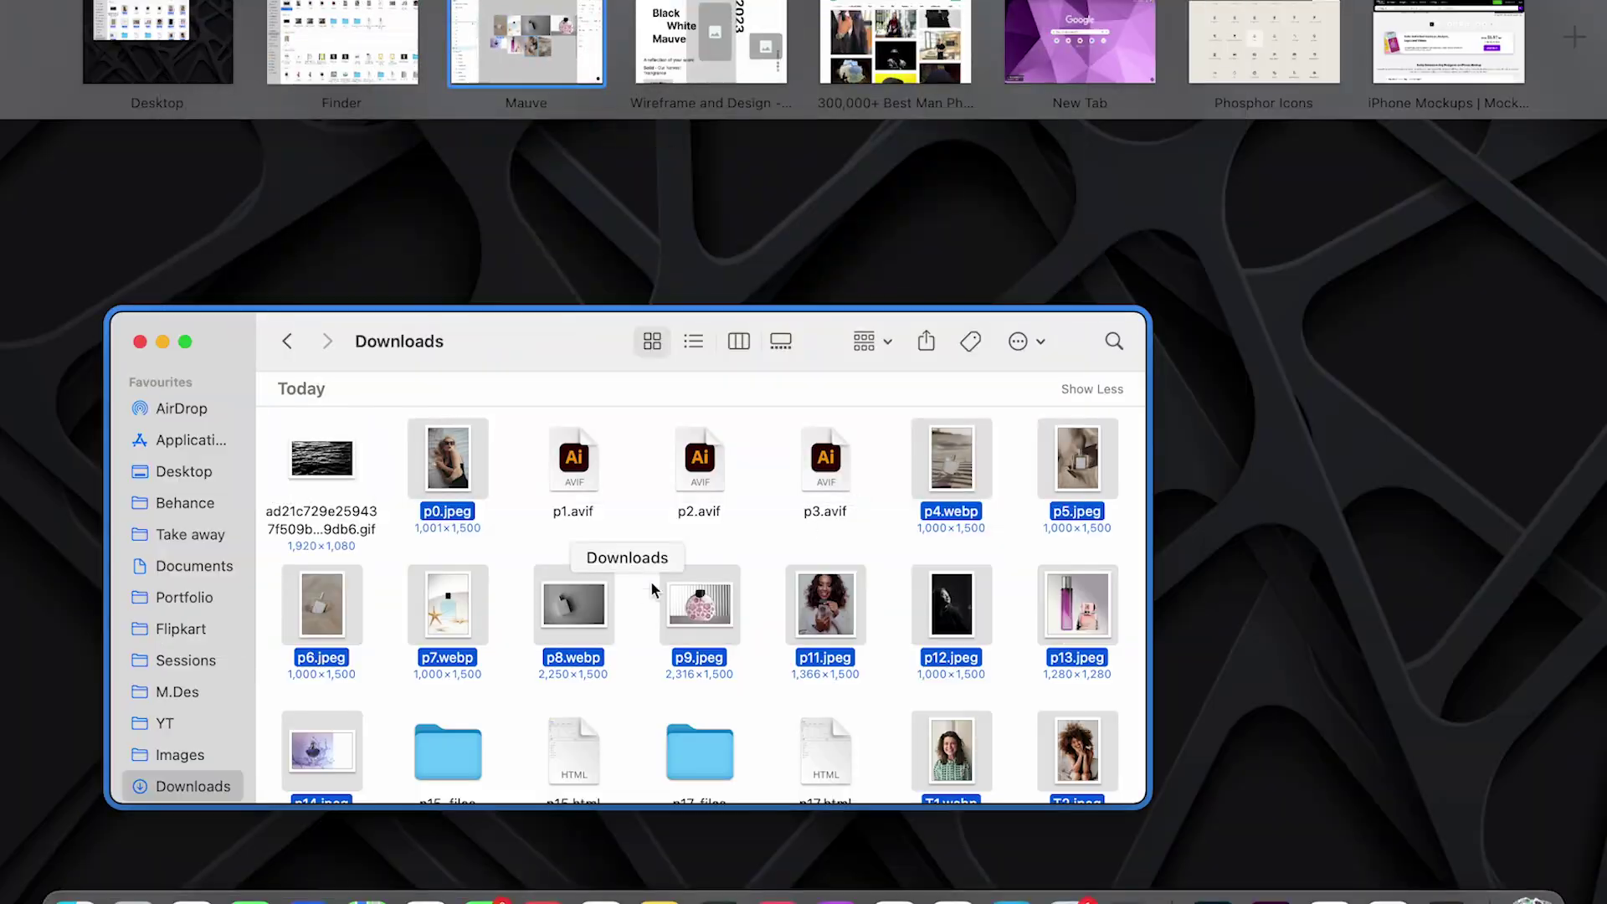
pyautogui.click(650, 580)
pyautogui.doubleClick(706, 453)
pyautogui.scroll(-10, 782, 351)
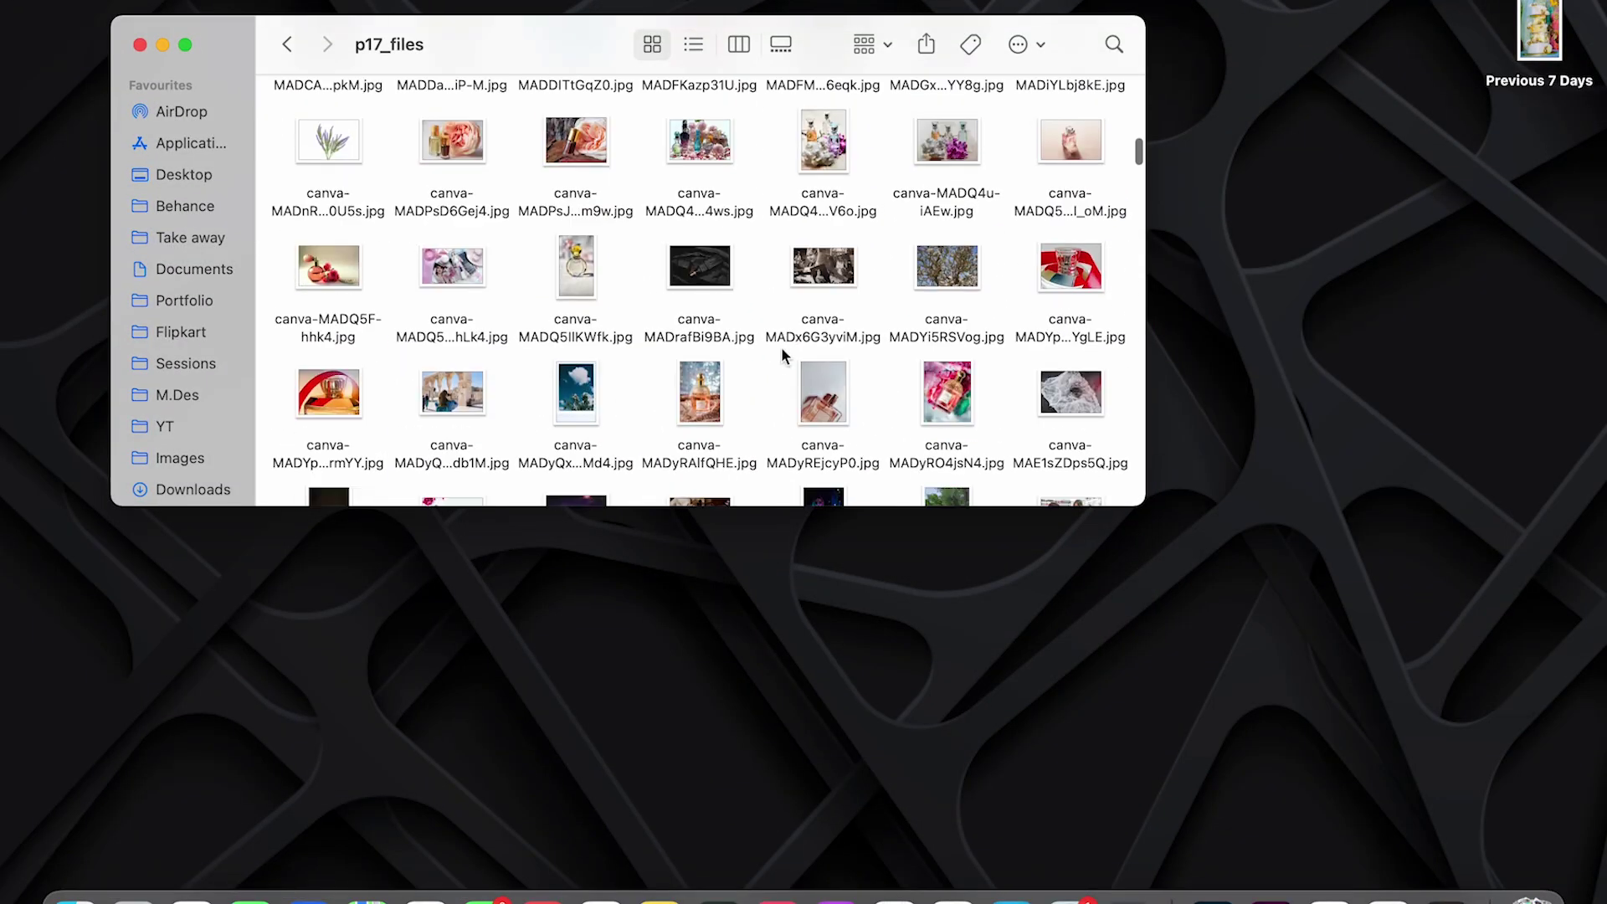
# Step: Select a range of perfume photos throughout the p17_files folder, including the thumbnail_large and tl images
pyautogui.click(575, 319)
pyautogui.keyDown('super'); pyautogui.click(451, 319); pyautogui.keyUp('super')
pyautogui.keyDown('super'); pyautogui.click(699, 320); pyautogui.keyUp('super')
pyautogui.keyDown('super'); pyautogui.click(822, 193); pyautogui.keyUp('super')
pyautogui.scroll(-20, 777, 382)
pyautogui.keyDown('super'); pyautogui.click(698, 418); pyautogui.keyUp('super')
pyautogui.keyDown('super'); pyautogui.click(575, 136); pyautogui.keyUp('super')
pyautogui.keyDown('super'); pyautogui.click(330, 151); pyautogui.keyUp('super')
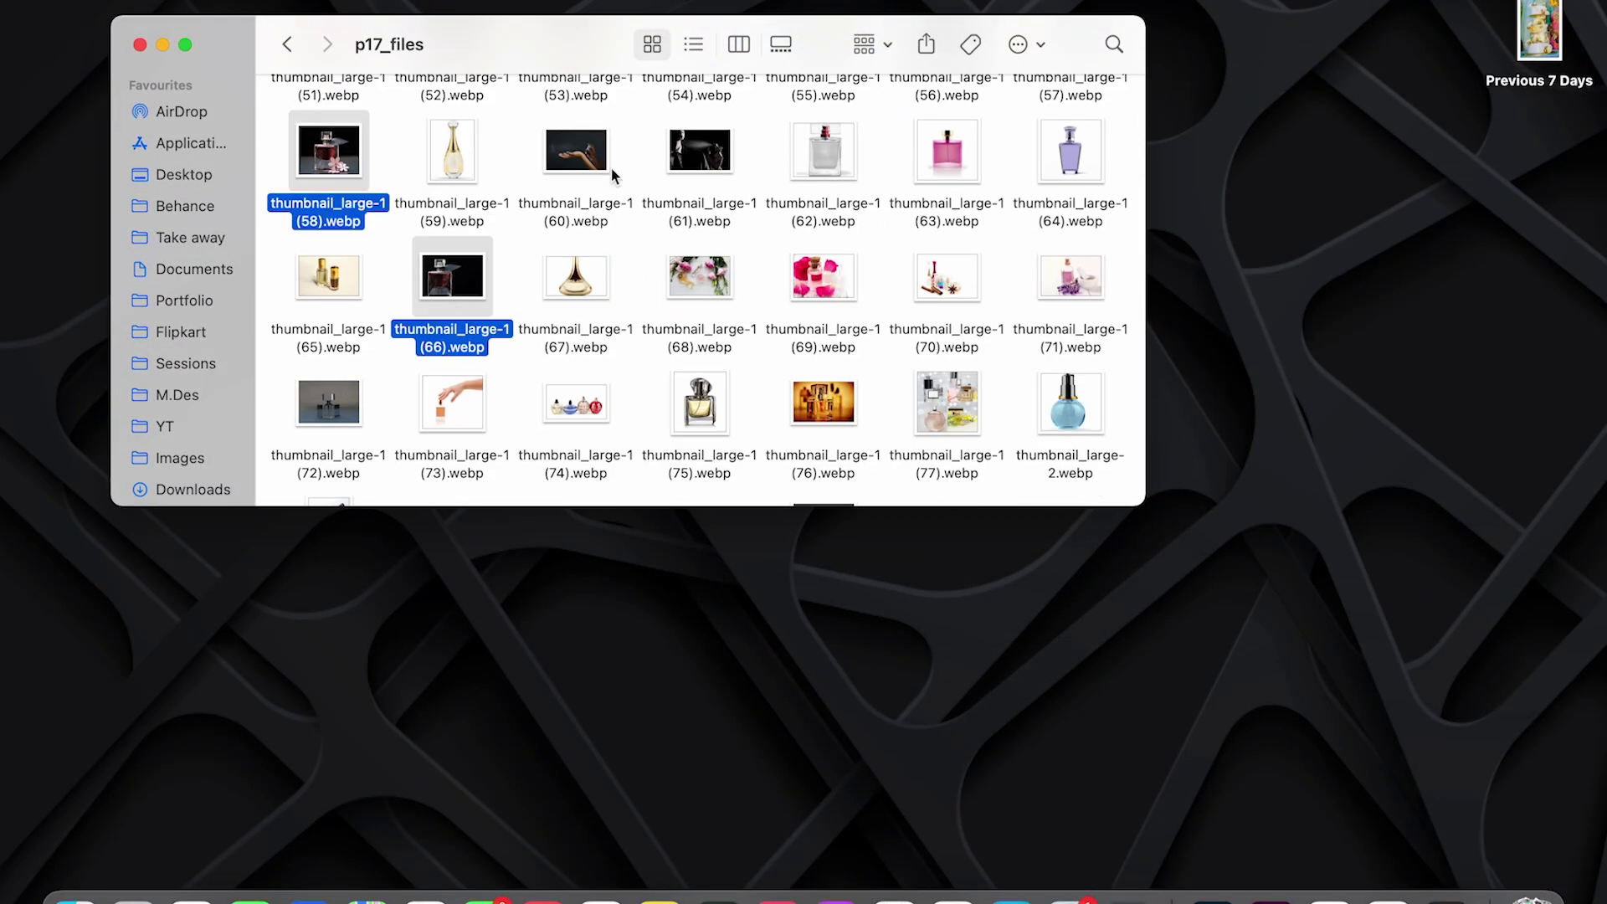
pyautogui.scroll(-15, 1089, 143)
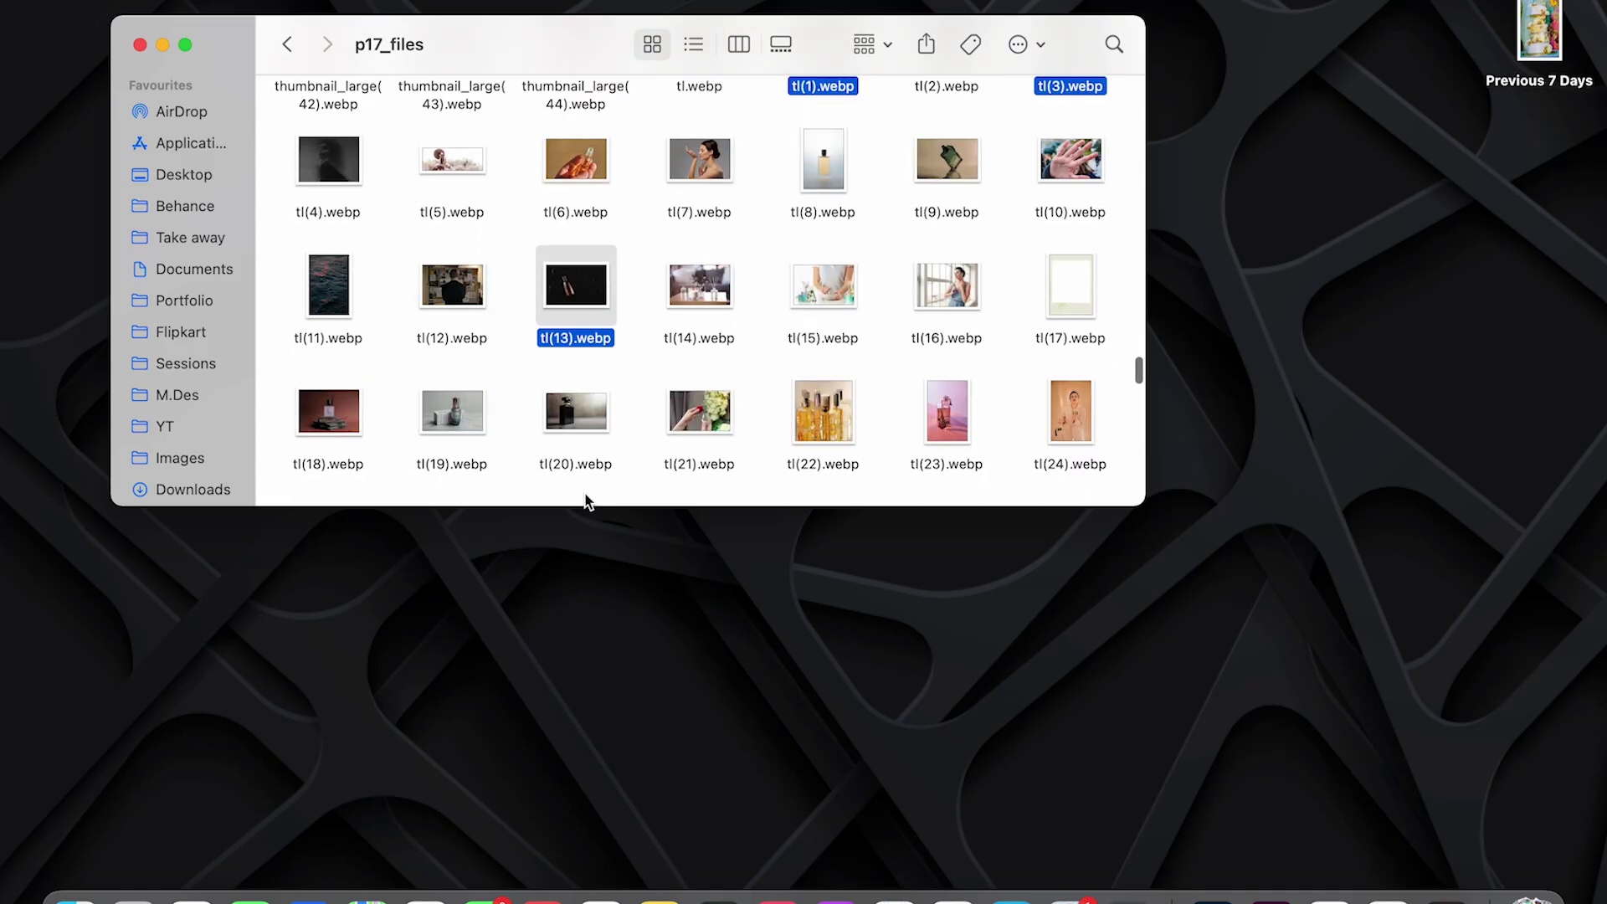
# Step: Switch to Figma and place the selected perfume photos on the empty canvas above the larger bottle images
pyautogui.scroll(20, 390, 318)
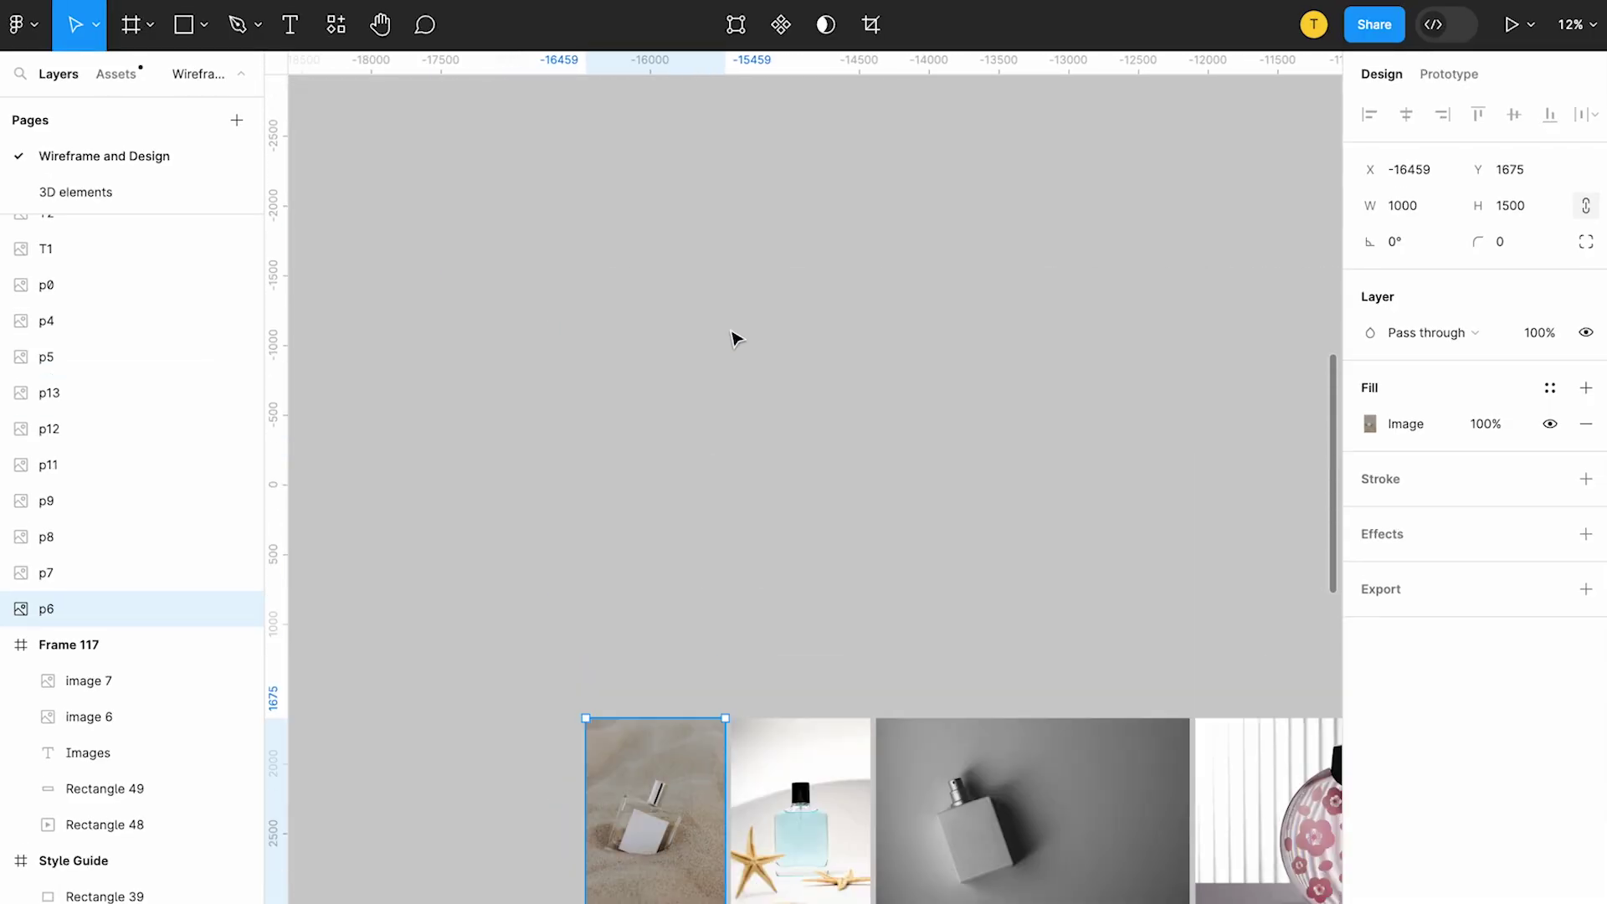
pyautogui.click(732, 337)
pyautogui.scroll(-5, 731, 338)
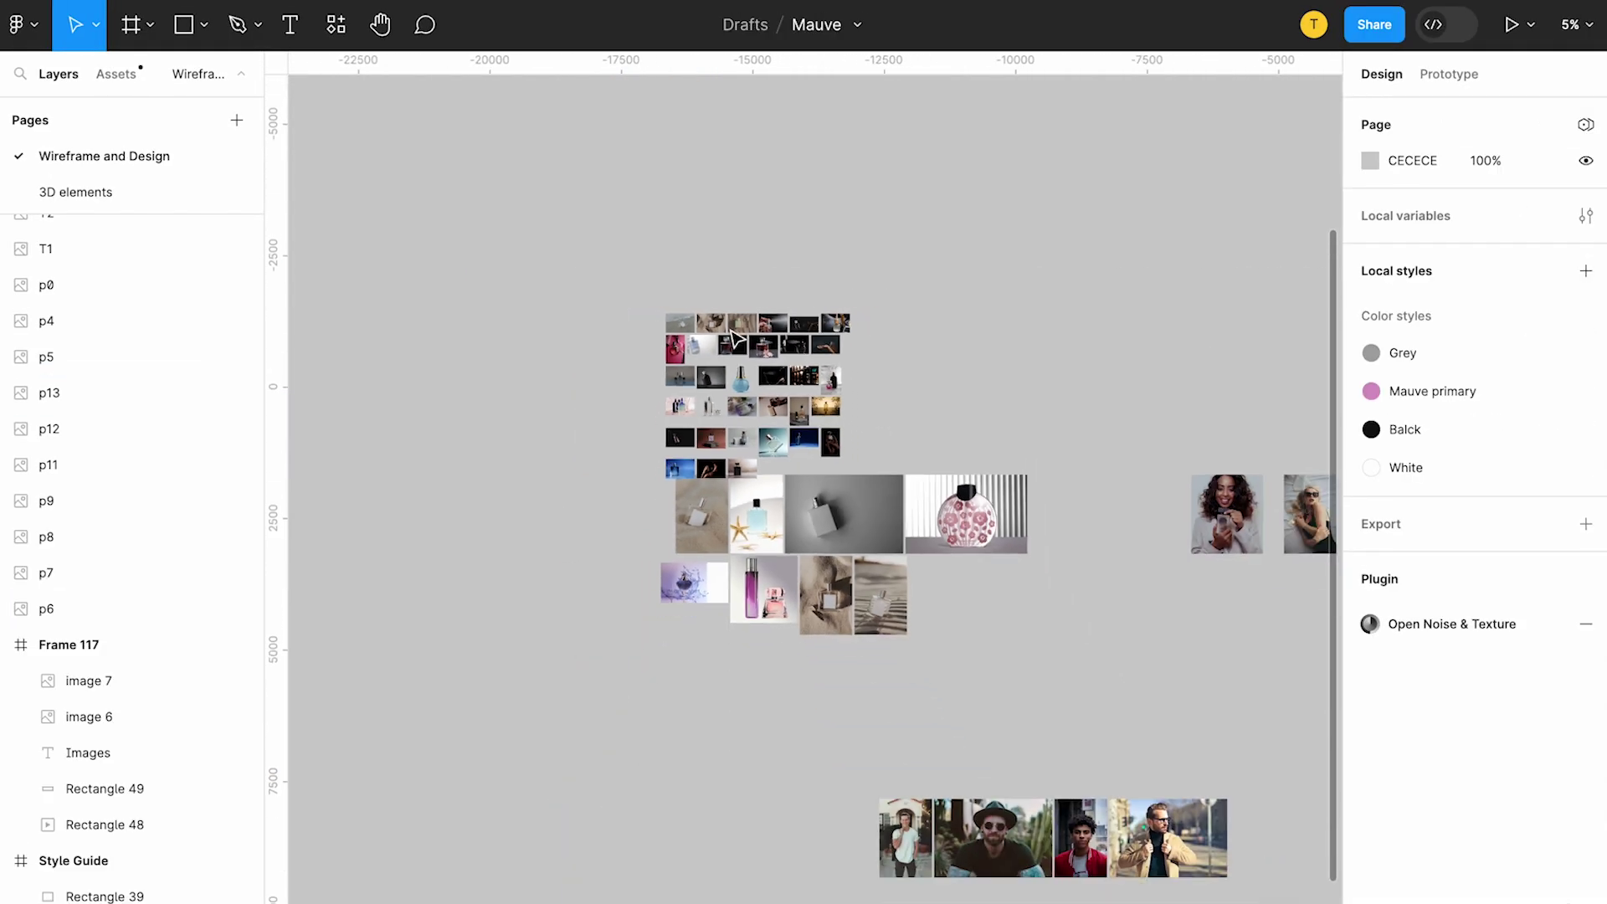
# Step: Examine the newly imported perfume photos and the larger bottle images for use in the design
pyautogui.scroll(5, 846, 377)
pyautogui.click(846, 378)
pyautogui.scroll(10, 846, 377)
pyautogui.scroll(-7, 837, 372)
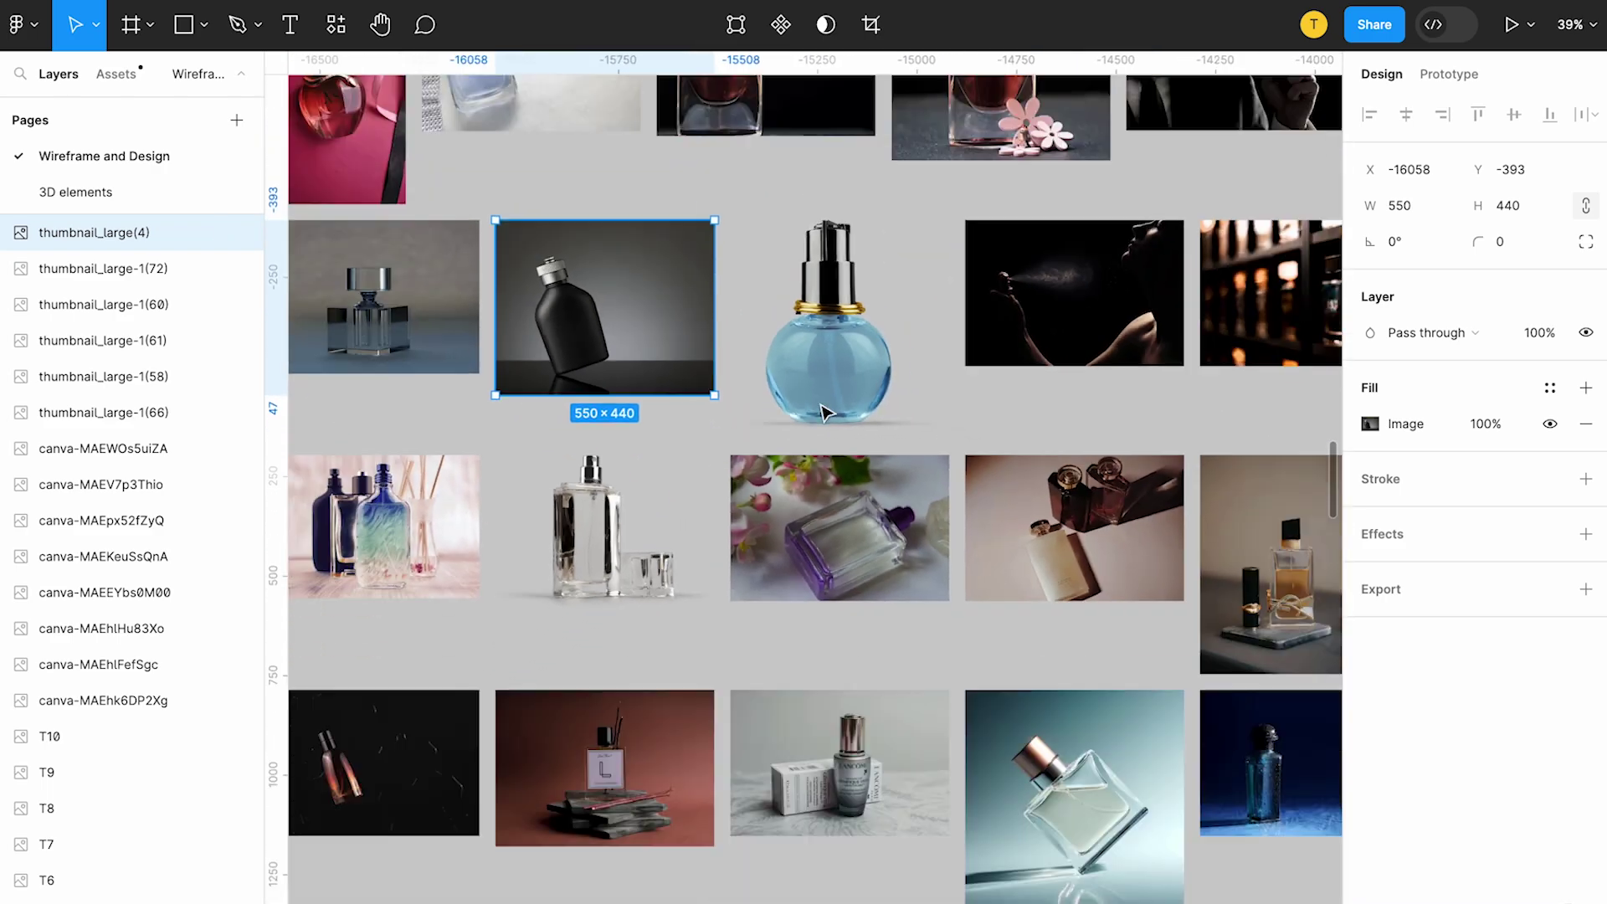
pyautogui.click(835, 368)
pyautogui.scroll(-3, 835, 368)
pyautogui.click(620, 544)
pyautogui.scroll(10, 694, 510)
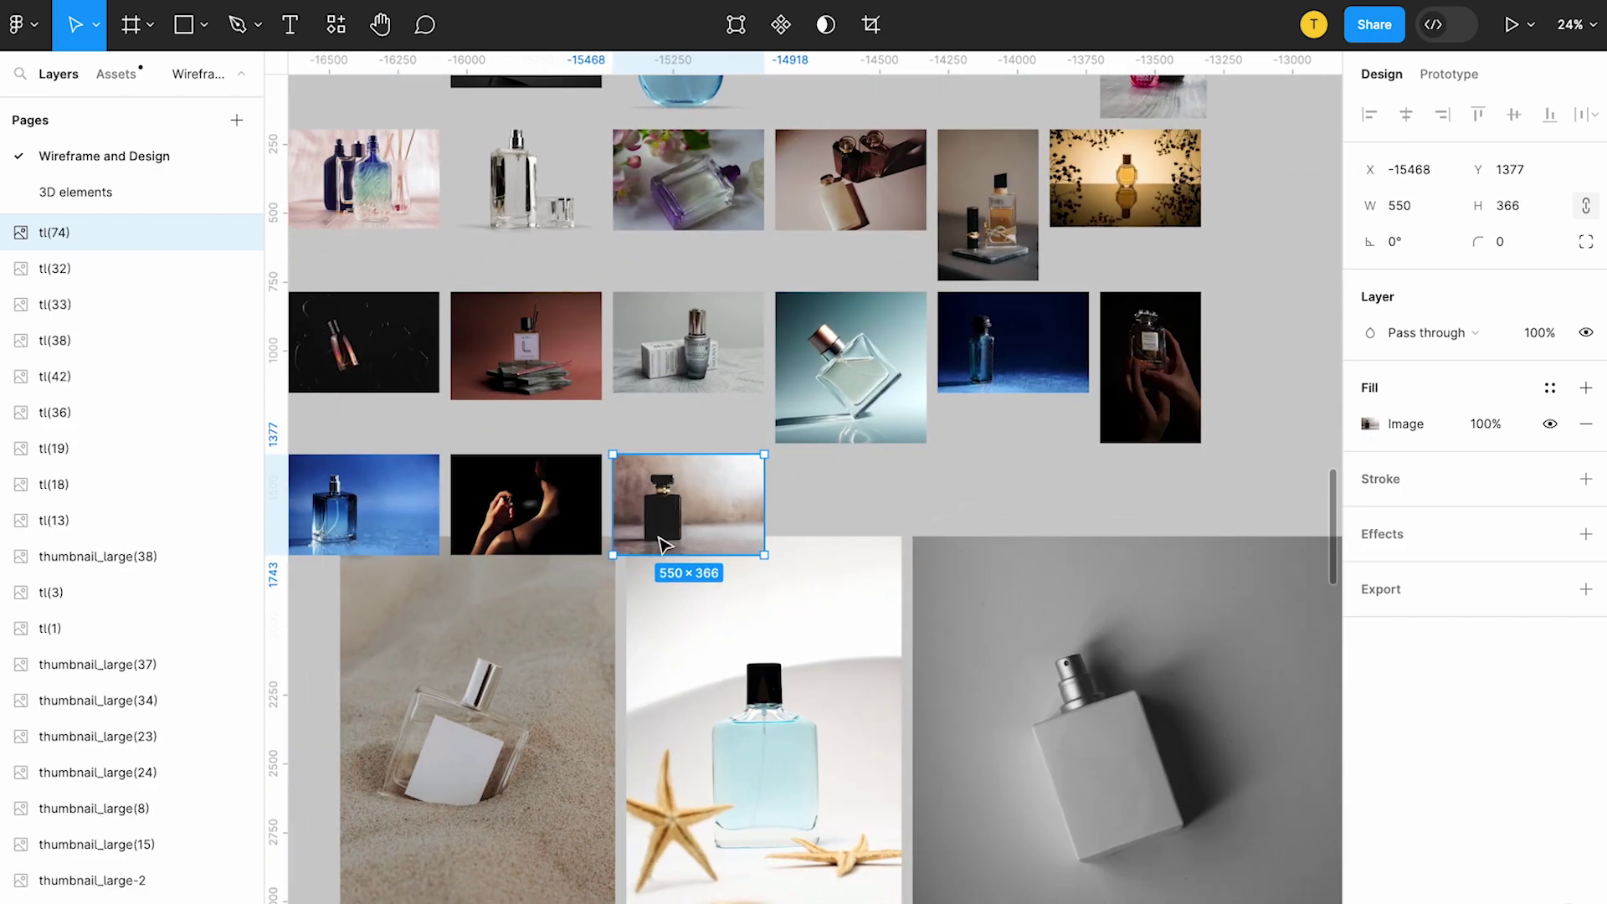
pyautogui.scroll(-5, 705, 512)
pyautogui.scroll(-5, 586, 513)
pyautogui.click(605, 497)
pyautogui.scroll(-5, 605, 497)
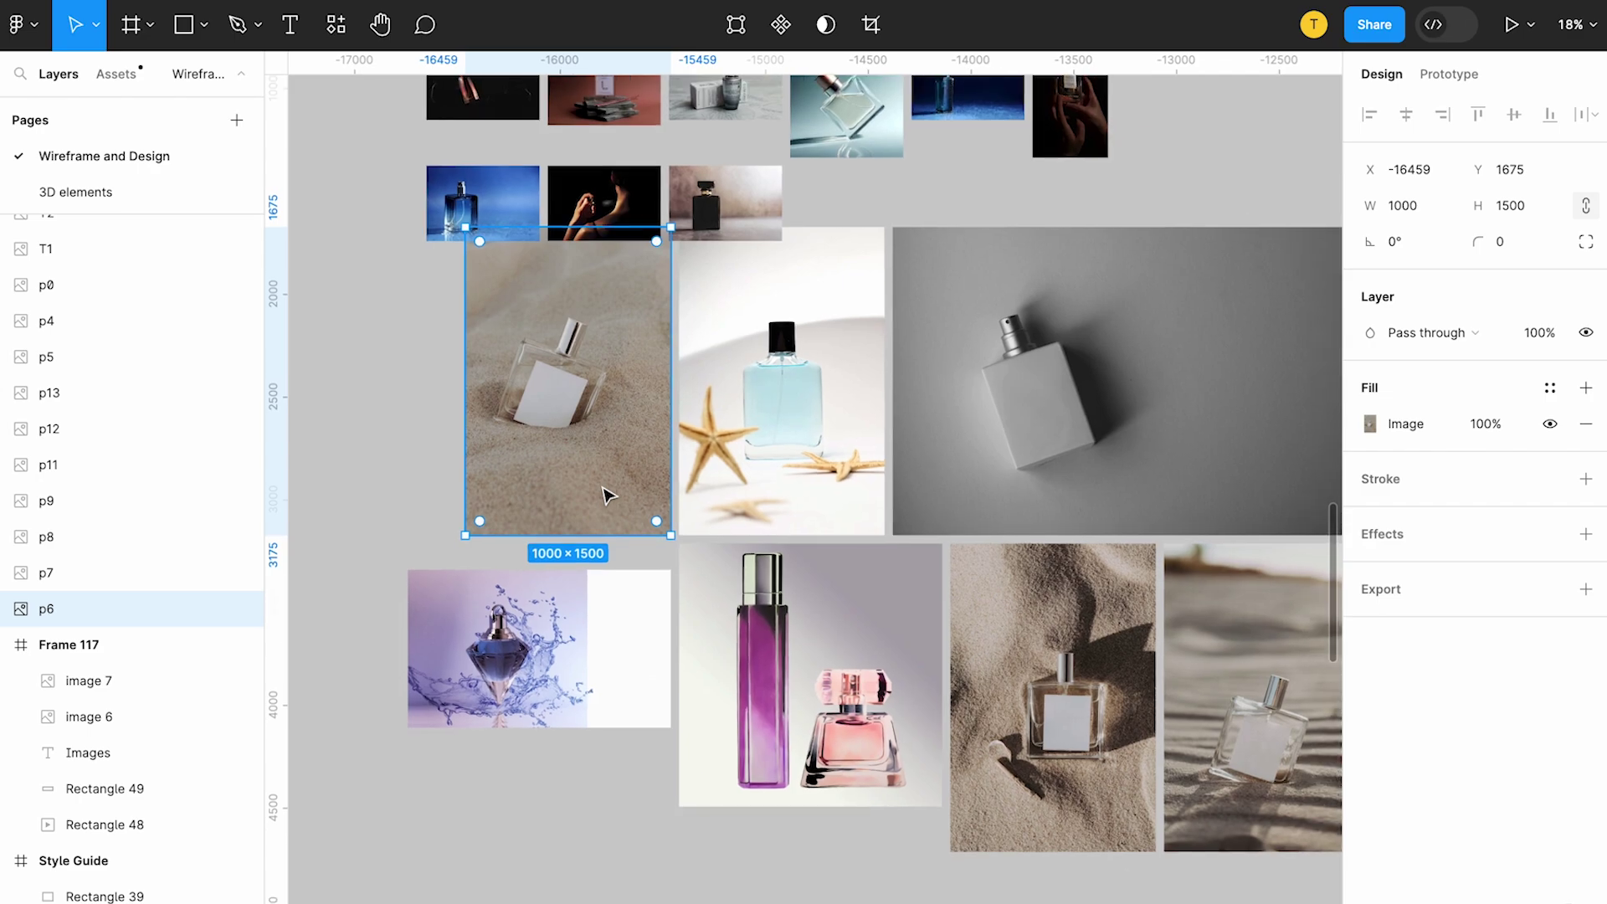
# Step: Move the eight larger perfume bottle photos p4 to p9, p13 and p14 next to the duplicated wireframe
pyautogui.scroll(-5, 602, 488)
pyautogui.hscroll(3, 602, 487)
pyautogui.scroll(-3, 602, 488)
pyautogui.hscroll(2, 602, 488)
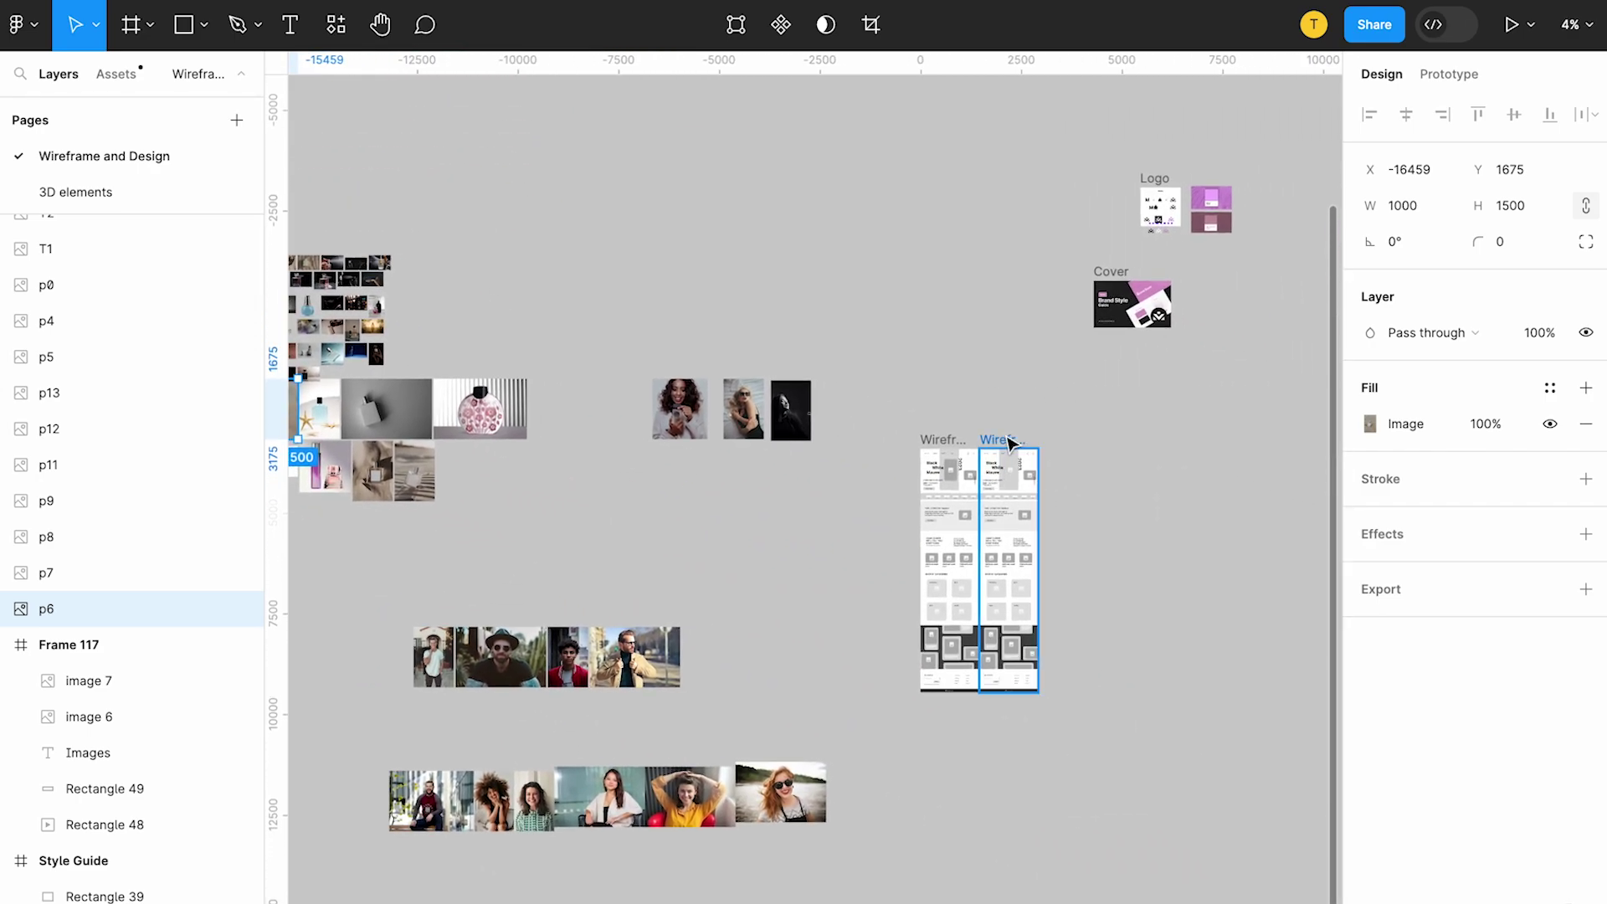
pyautogui.hscroll(-5, 477, 473)
pyautogui.click(525, 521)
pyautogui.moveTo(526, 521); pyautogui.dragTo(1144, 457)
# Step: Examine the small perfume photos up close, including the red bottle with pink flowers and the bottles on sand
pyautogui.hscroll(-4, 800, 396)
pyautogui.scroll(3, 800, 396)
pyautogui.scroll(5, 530, 359)
pyautogui.hscroll(-4, 586, 293)
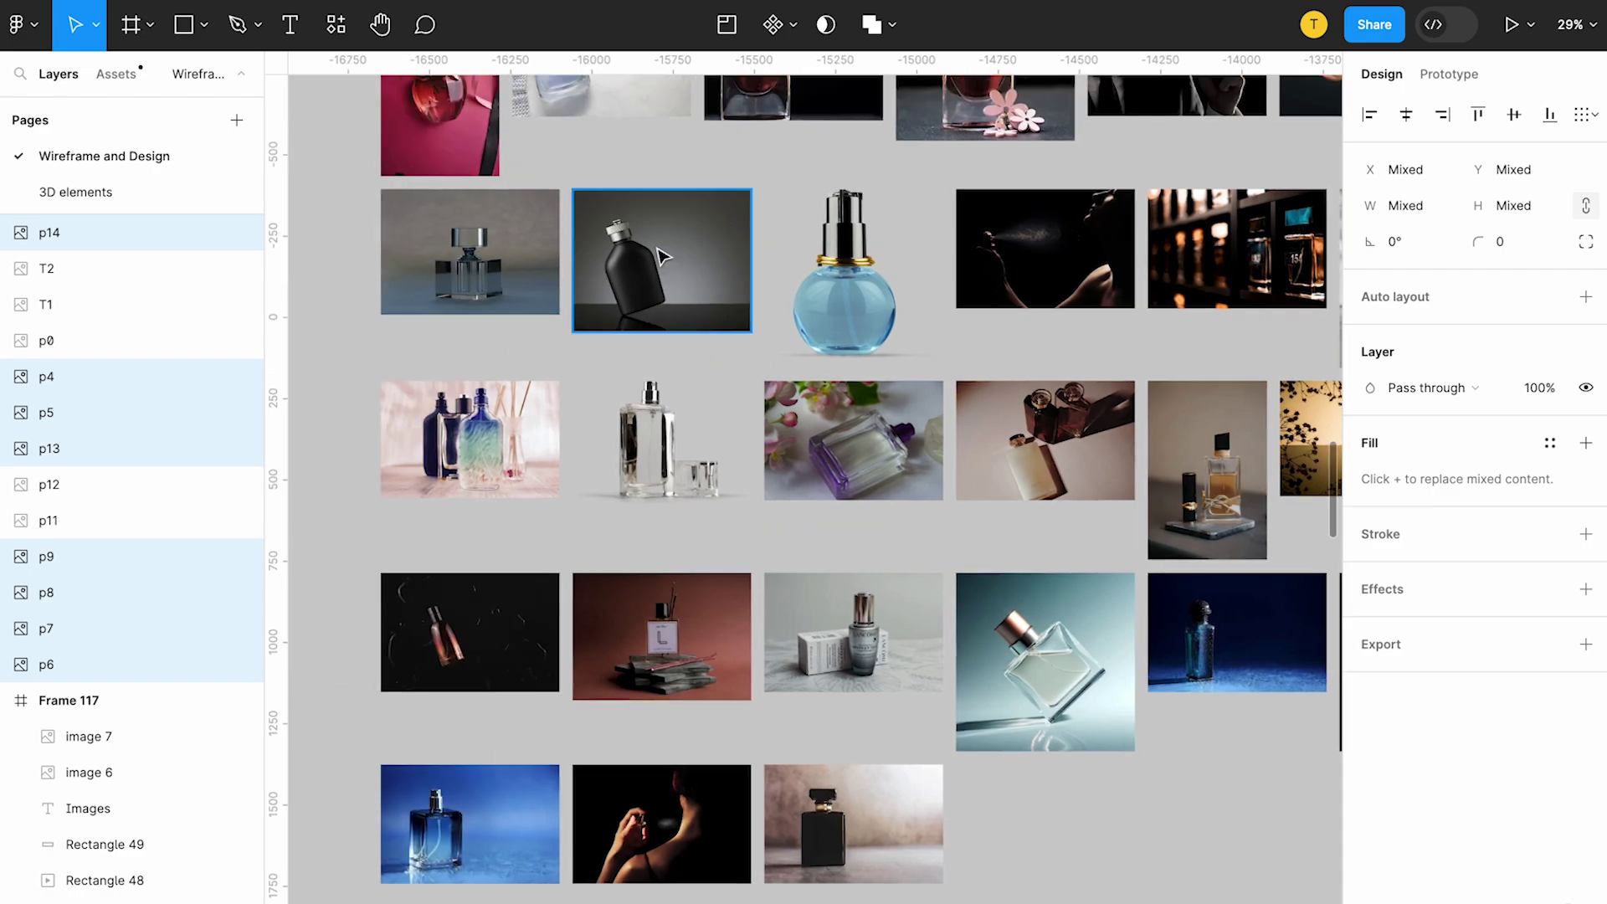
pyautogui.scroll(-3, 628, 243)
pyautogui.scroll(2, 728, 301)
pyautogui.scroll(6, 826, 292)
pyautogui.scroll(3, 833, 300)
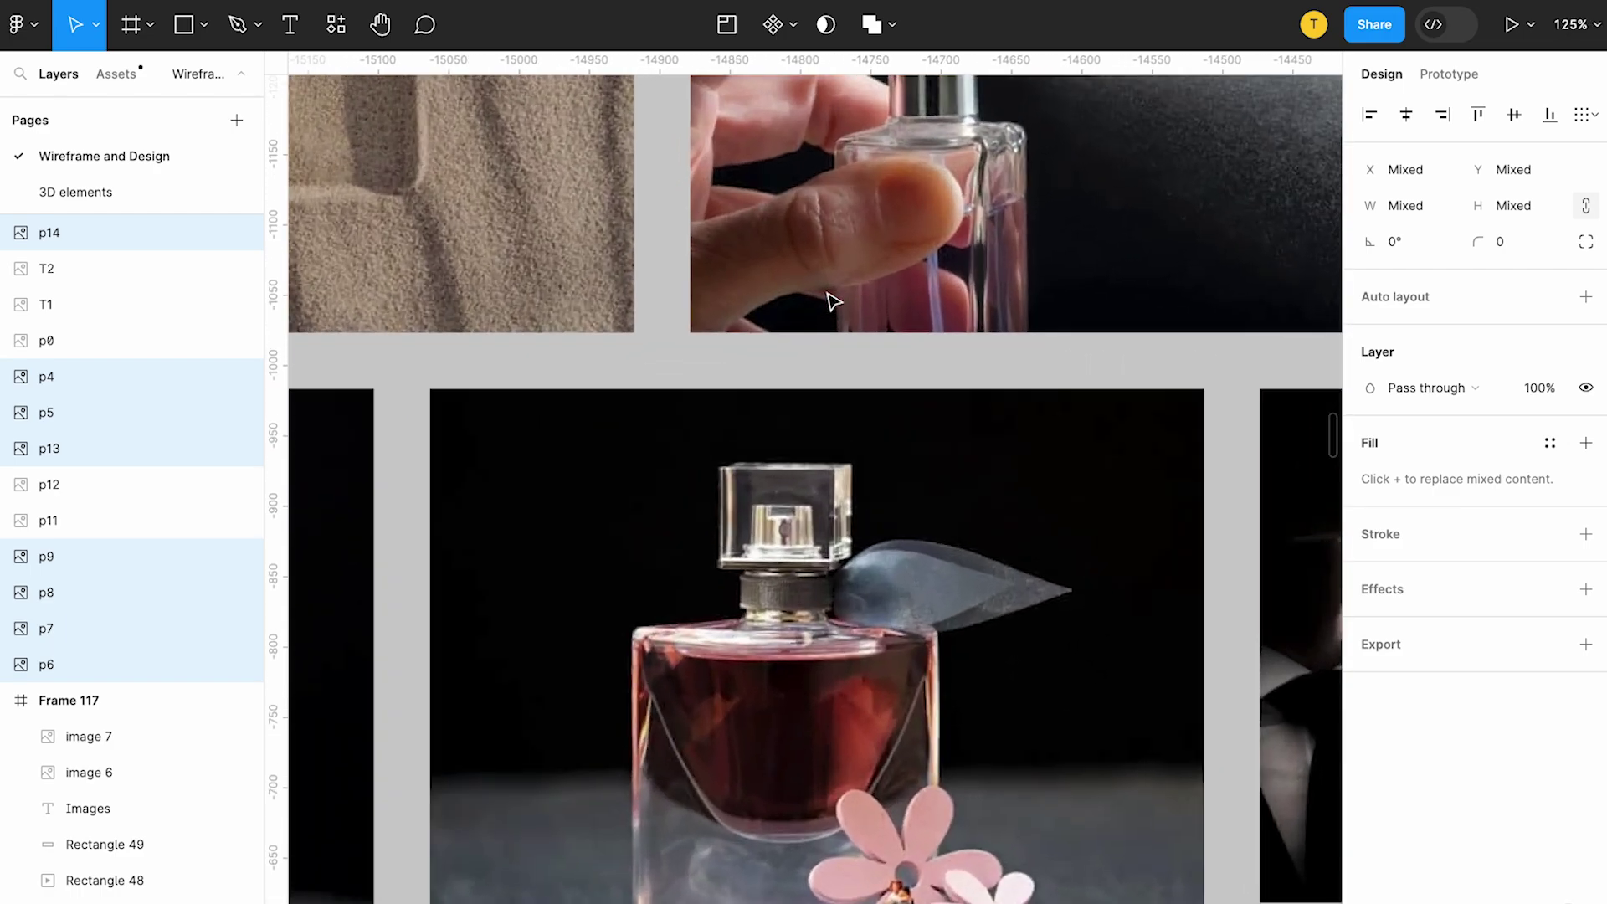
pyautogui.scroll(-1, 804, 635)
pyautogui.click(805, 636)
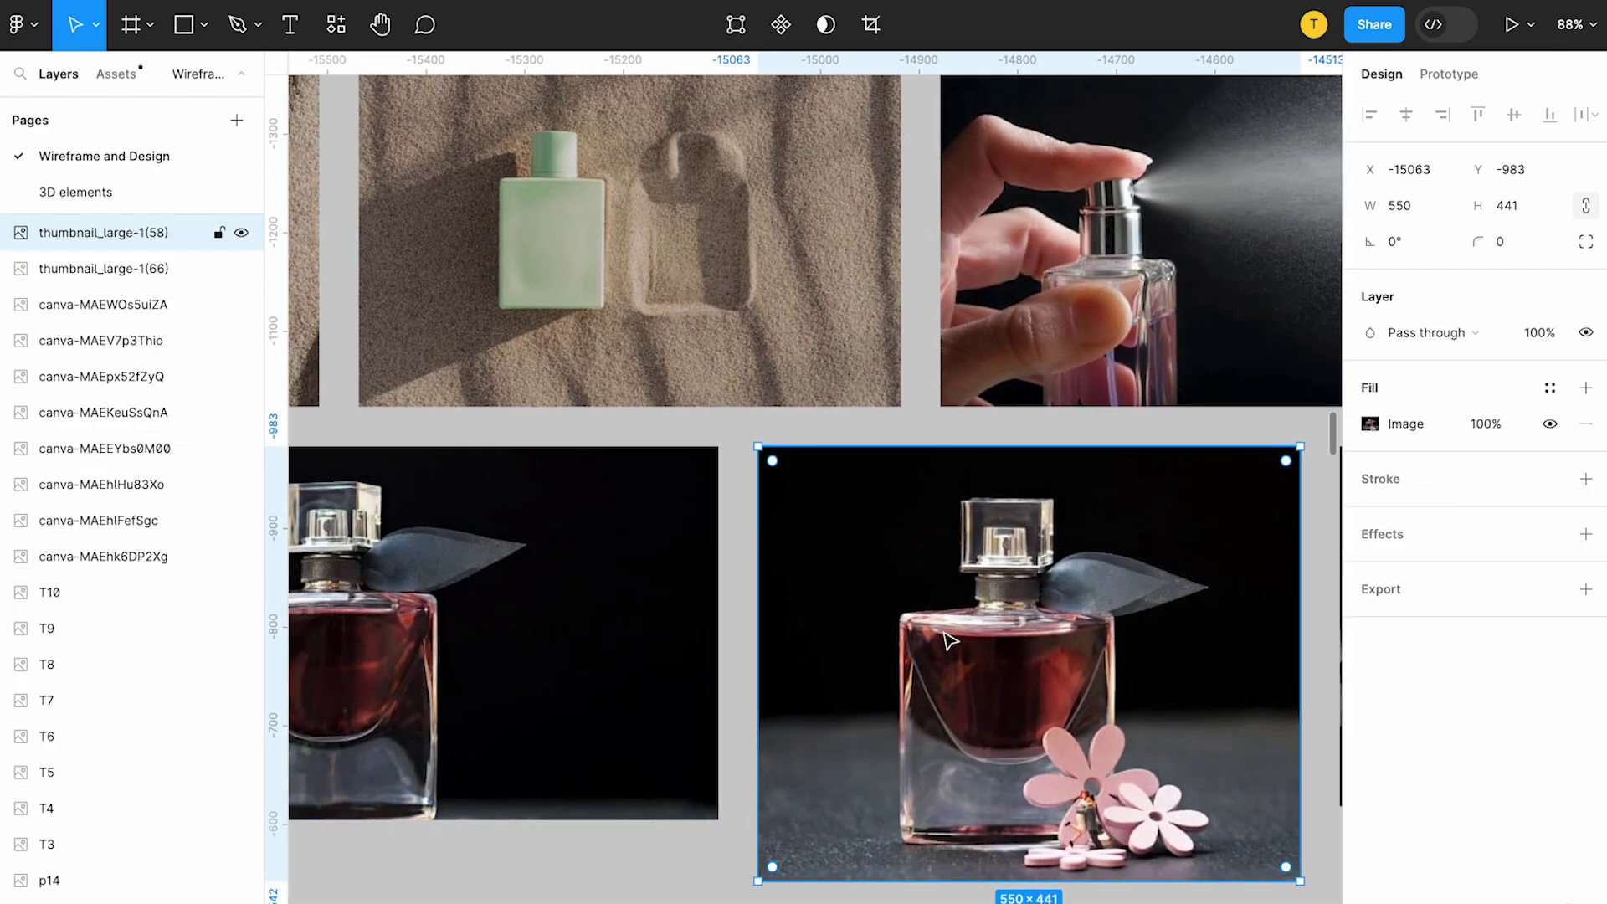
pyautogui.hscroll(-3, 1044, 419)
pyautogui.hscroll(-1, 1004, 385)
pyautogui.scroll(-5, 793, 238)
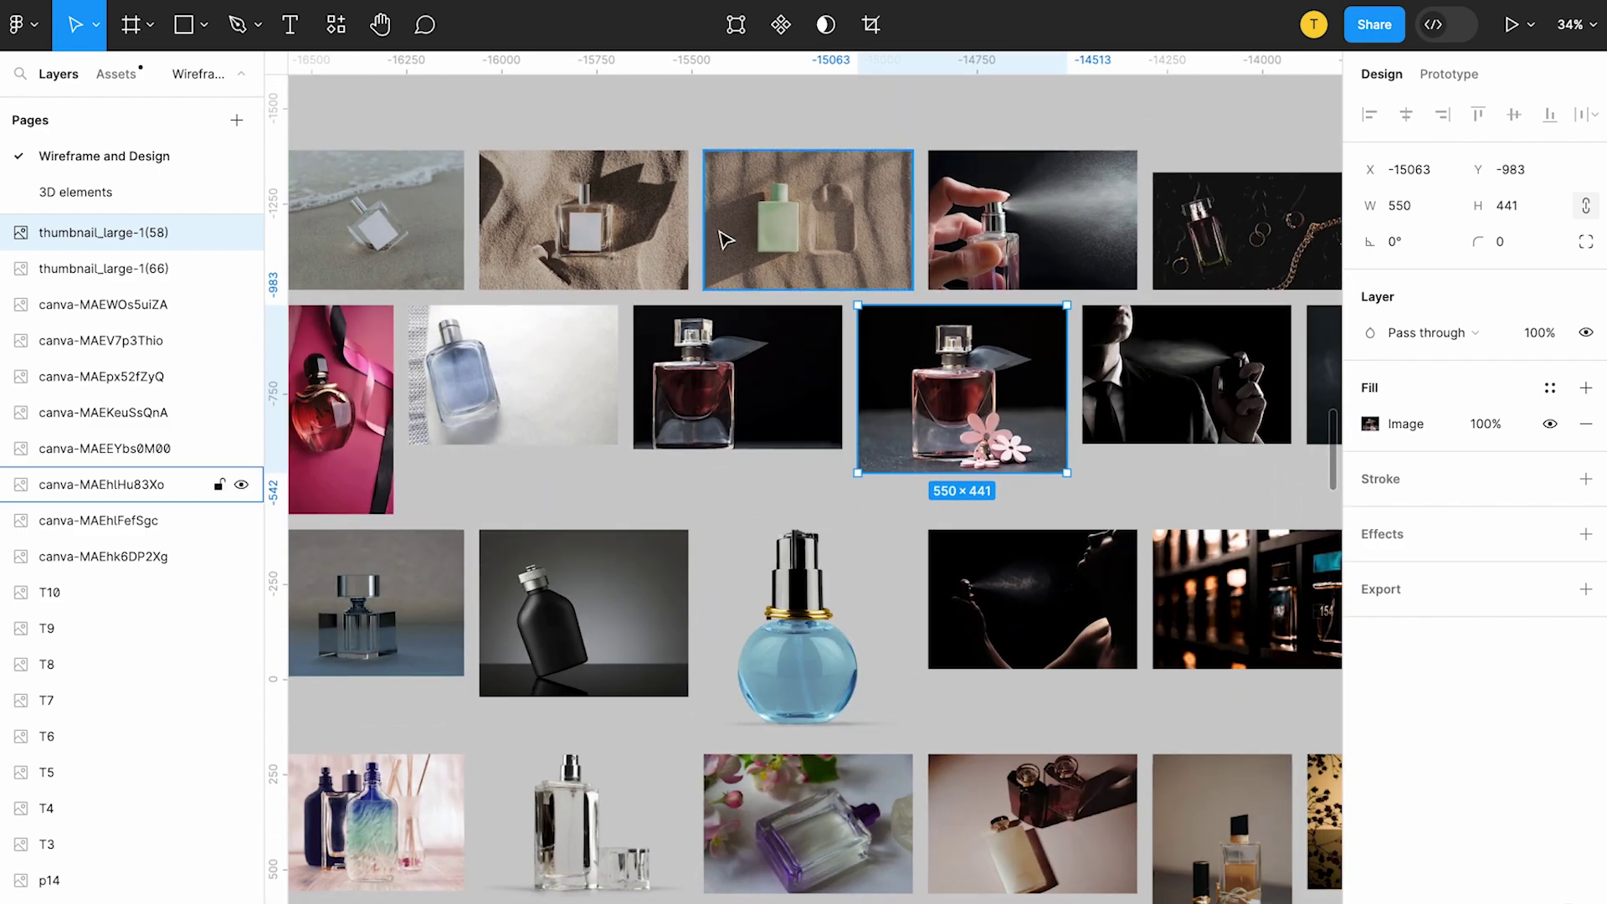
# Step: Select the three beach and sand perfume photos in the first row and move them next to the duplicated wireframe
pyautogui.scroll(-3, 595, 220)
pyautogui.click(595, 220)
pyautogui.moveTo(480, 147); pyautogui.dragTo(713, 247)
pyautogui.scroll(-3, 713, 248)
pyautogui.scroll(-3, 657, 216)
pyautogui.moveTo(631, 219); pyautogui.dragTo(1126, 466)
# Step: Scale the eight perfume bottle photos beside the duplicated wireframe down to 1854 × 809
pyautogui.hscroll(5, 1019, 294)
pyautogui.moveTo(1125, 676); pyautogui.dragTo(1394, 517)
pyautogui.hscroll(3, 1247, 664)
pyautogui.scroll(6, 1088, 544)
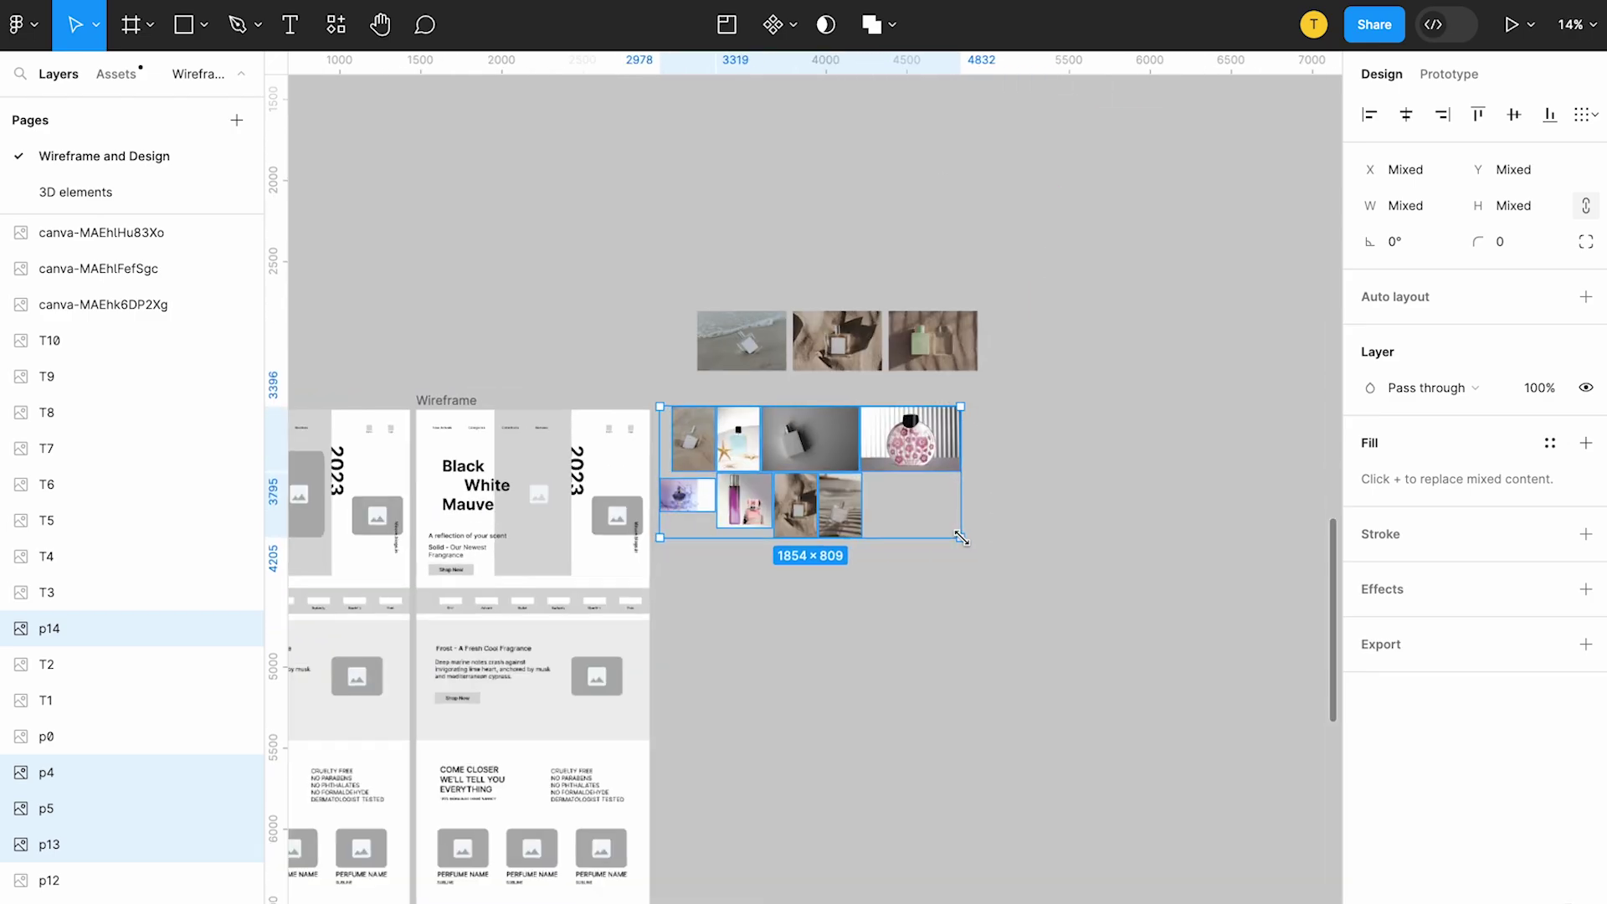
# Step: Select the purple and pink perfume bottles photo p13 and open the plugin manager
pyautogui.click(971, 488)
pyautogui.scroll(4, 971, 488)
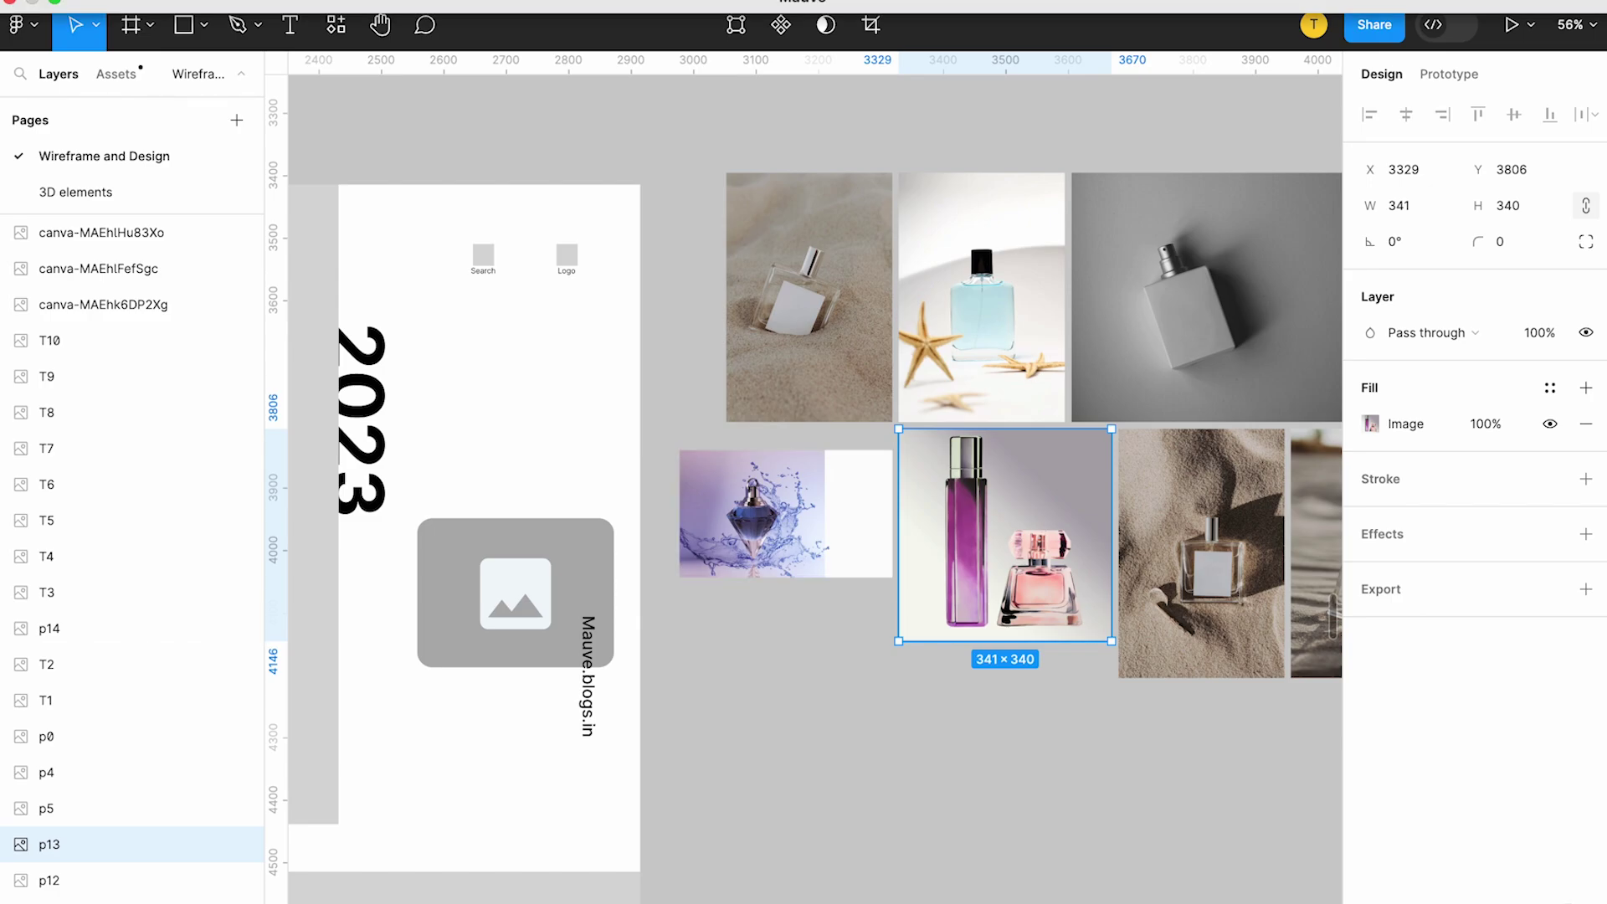
pyautogui.click(579, 2)
pyautogui.moveTo(579, 77)
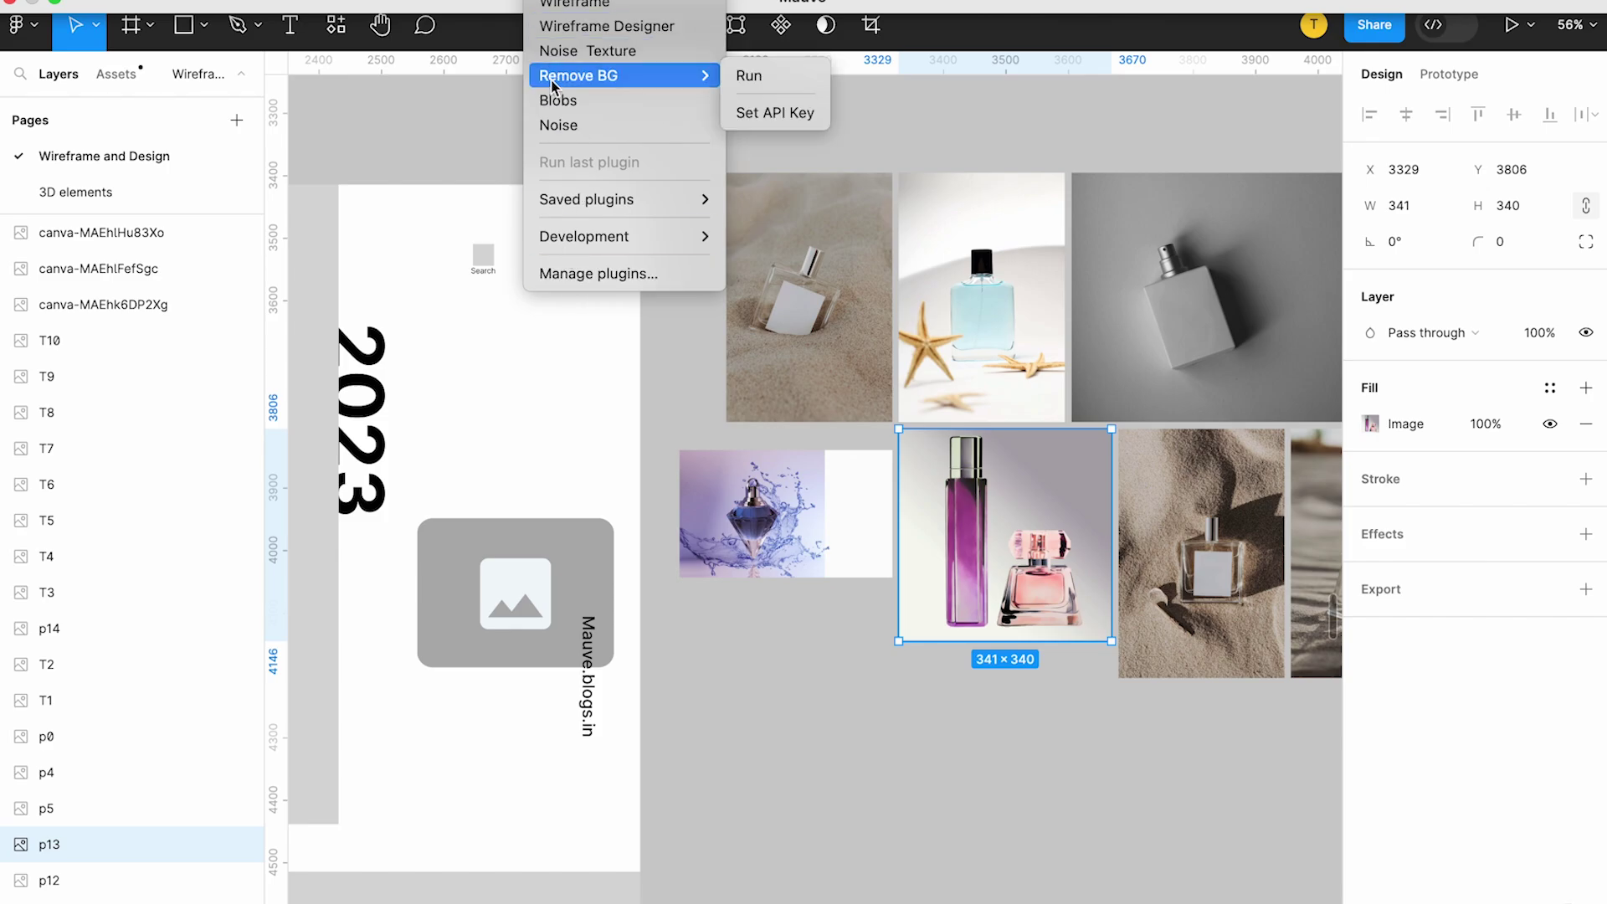
pyautogui.click(585, 273)
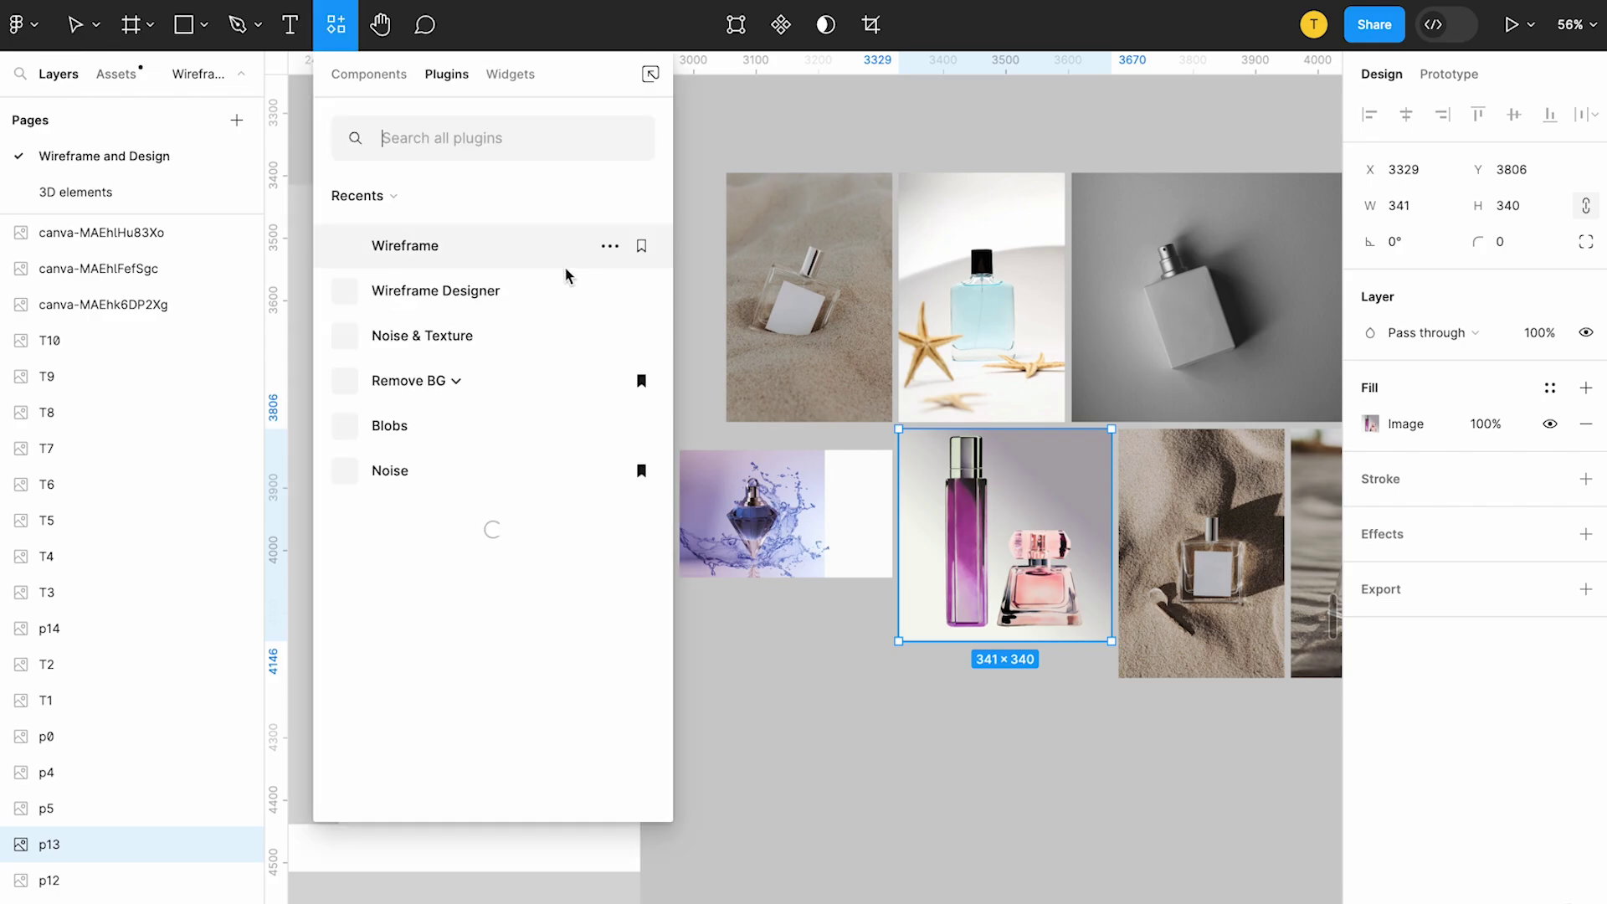
# Step: Find the Magic Cut plugin by searching for "remove background" and cut the background out of the purple and pink bottles photo
pyautogui.click(450, 137)
pyautogui.write('remove')
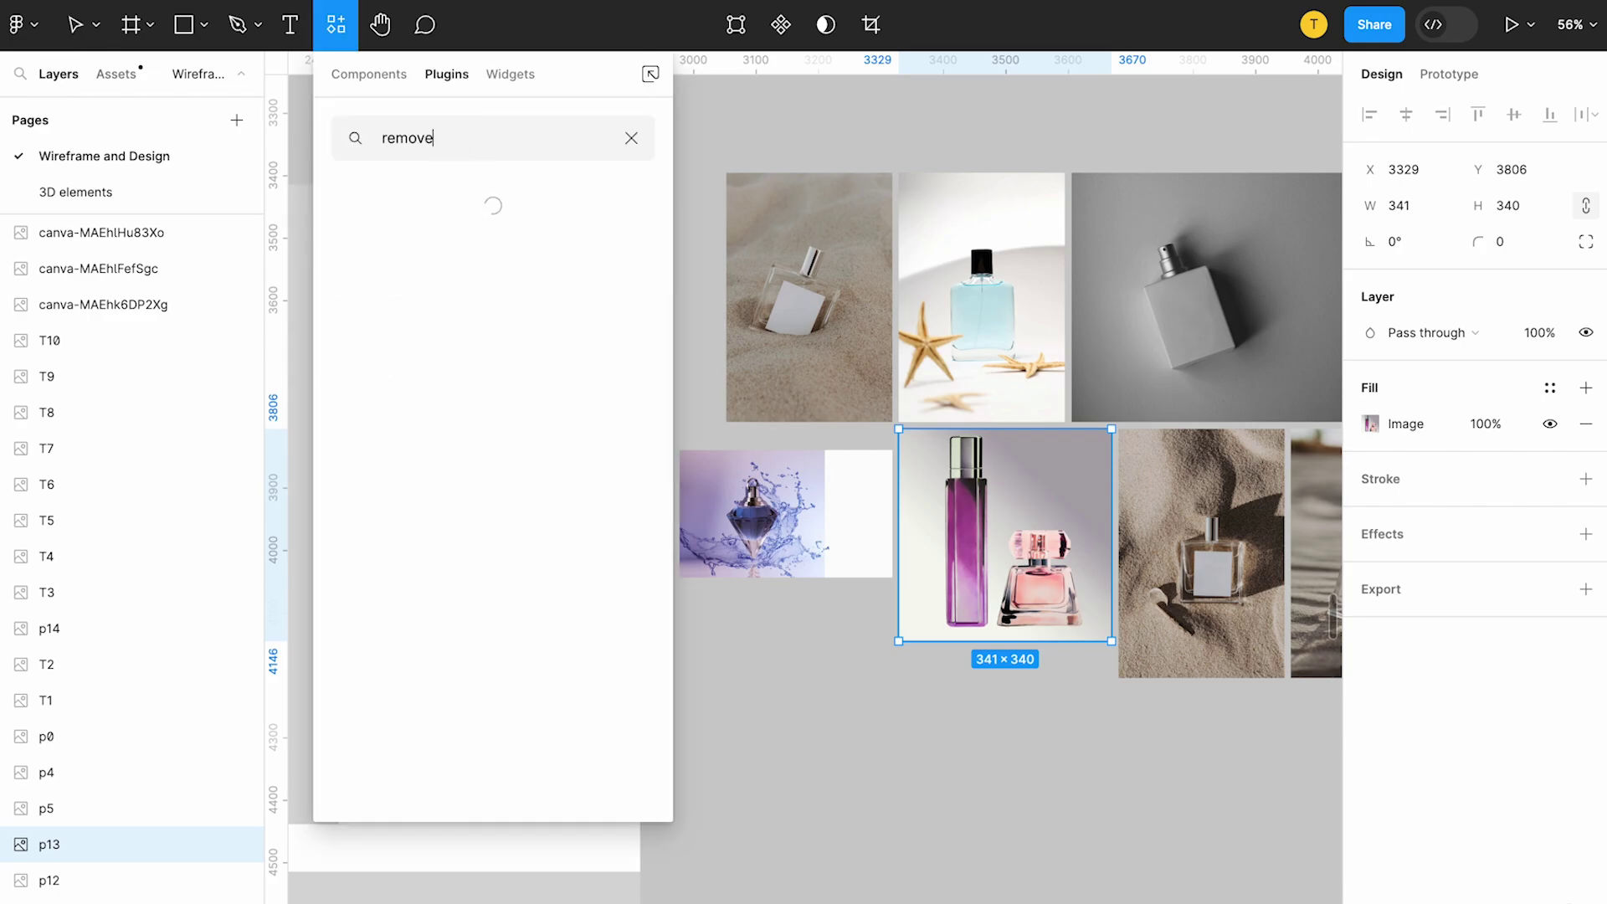
pyautogui.write(' bg')
pyautogui.click(432, 216)
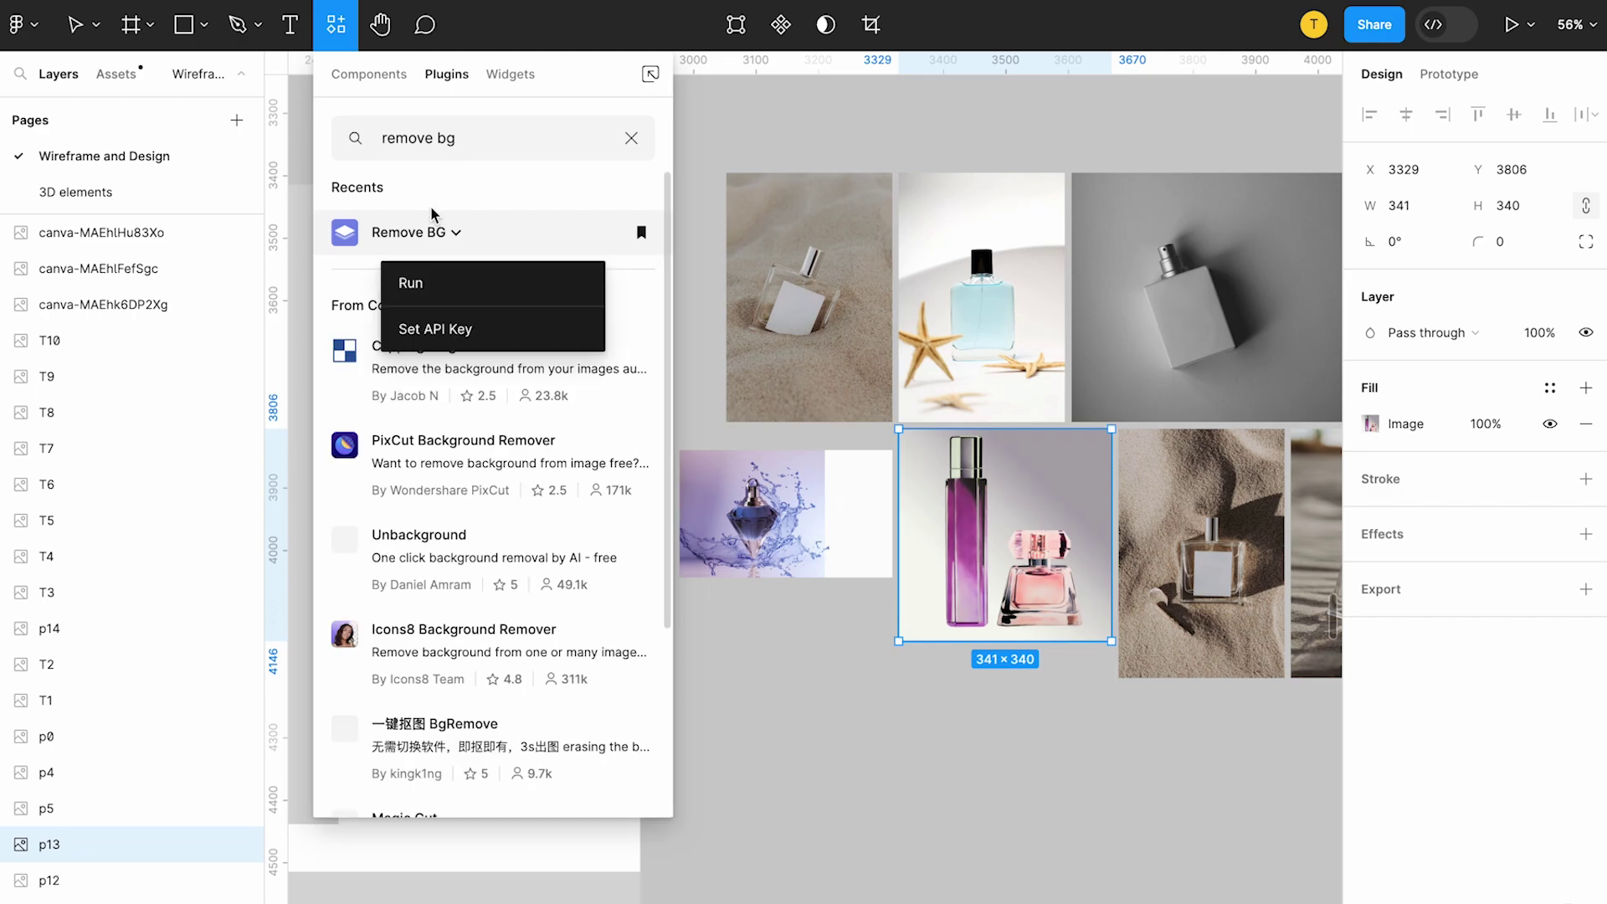
pyautogui.click(403, 245)
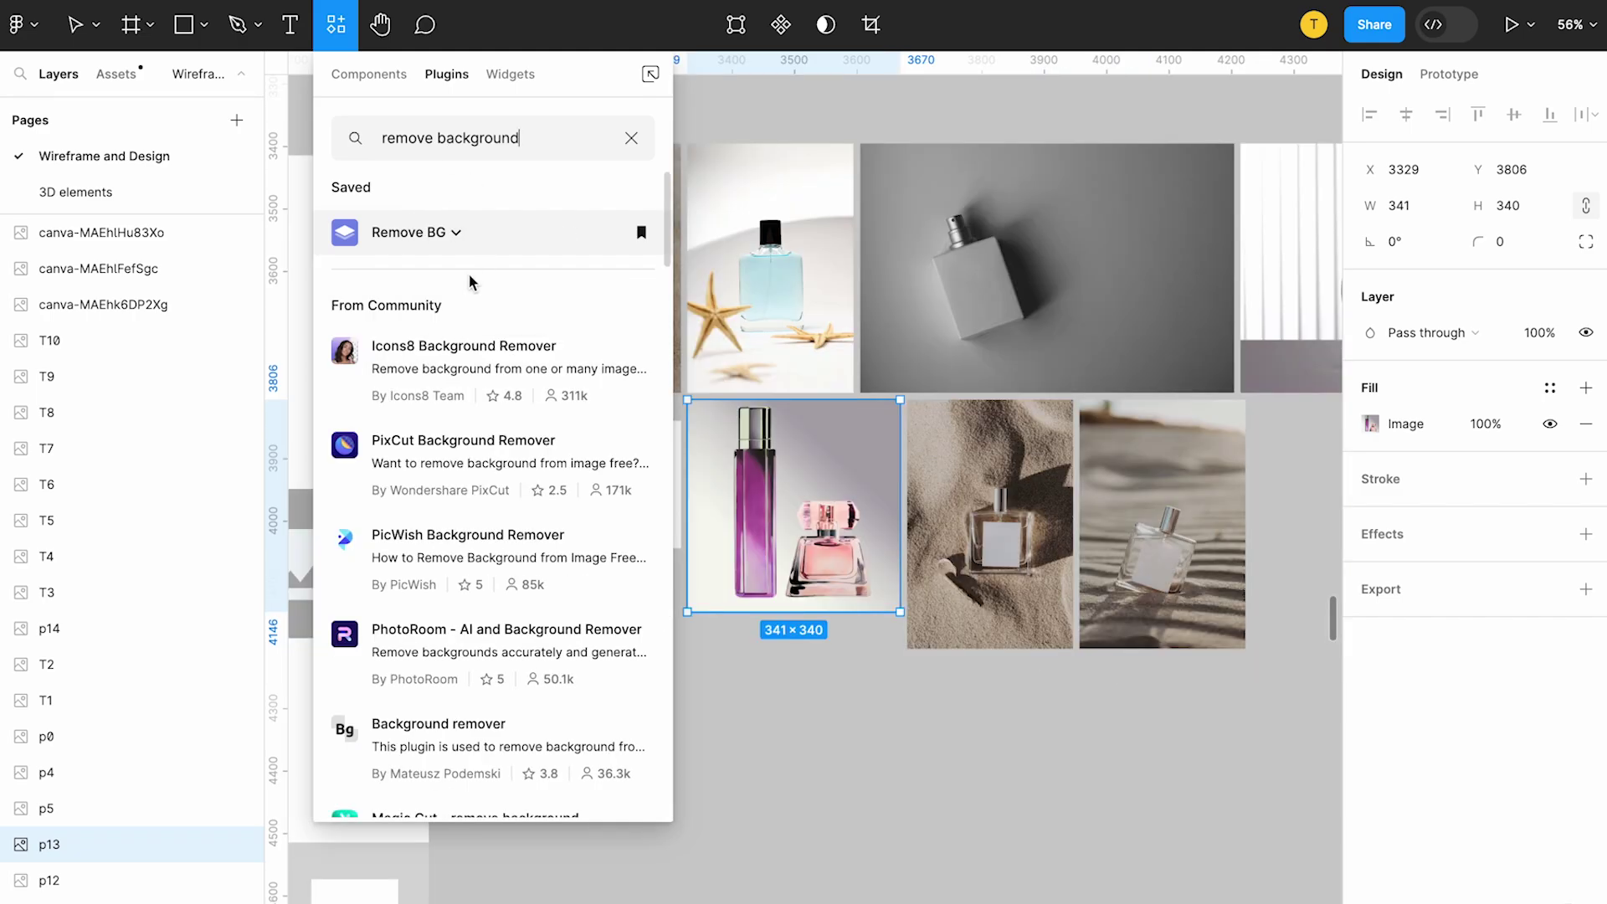
pyautogui.scroll(-3, 441, 586)
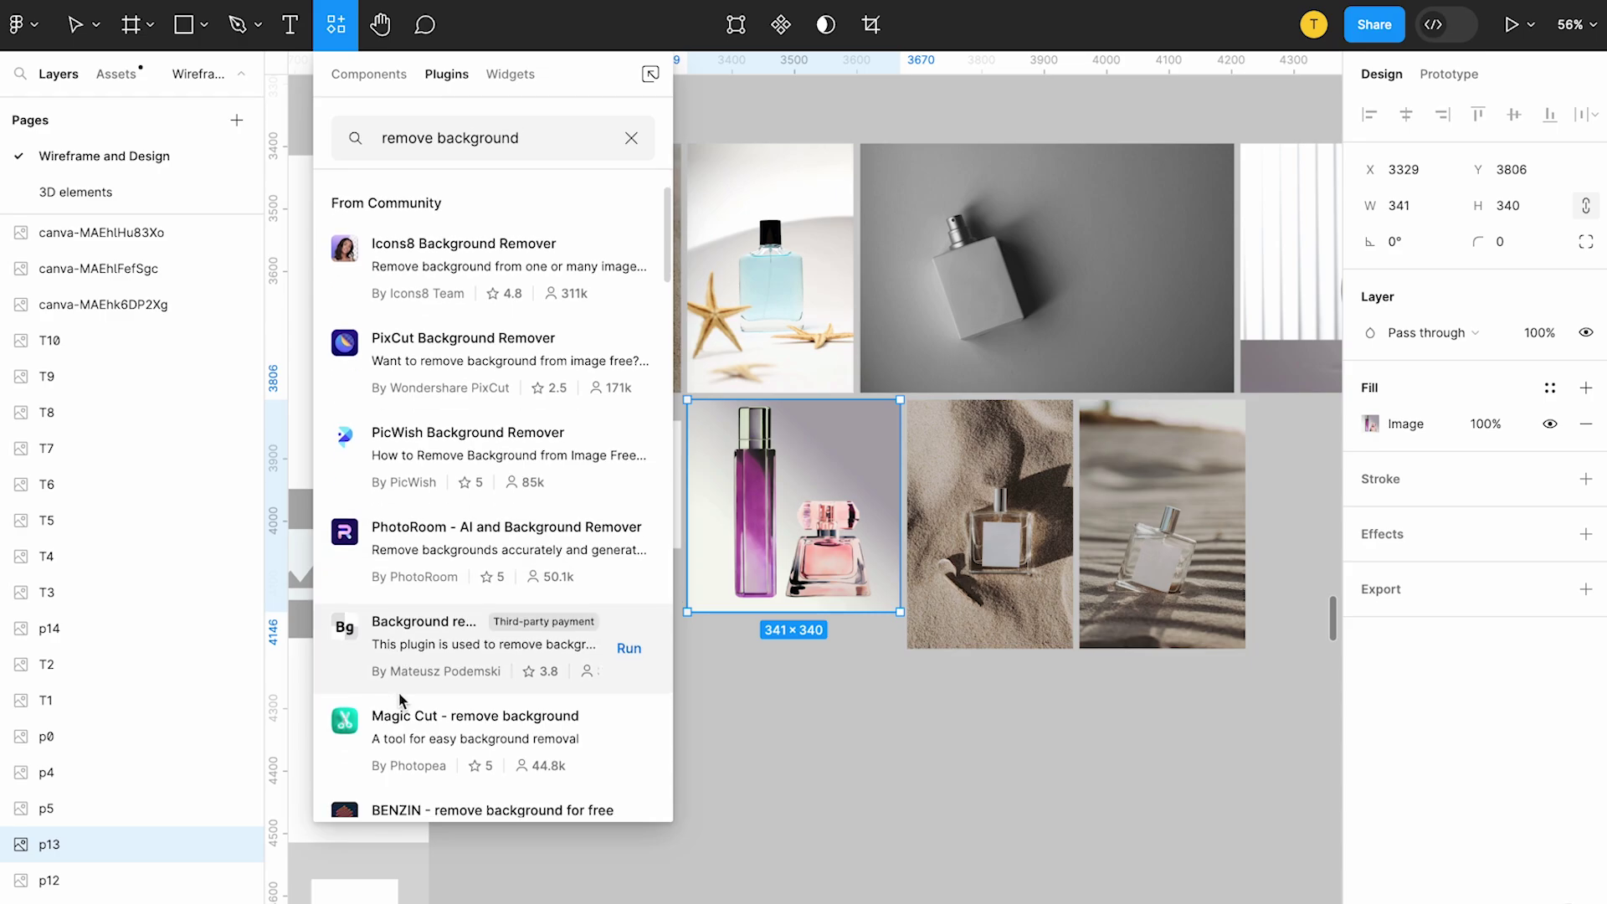
pyautogui.press('Escape')
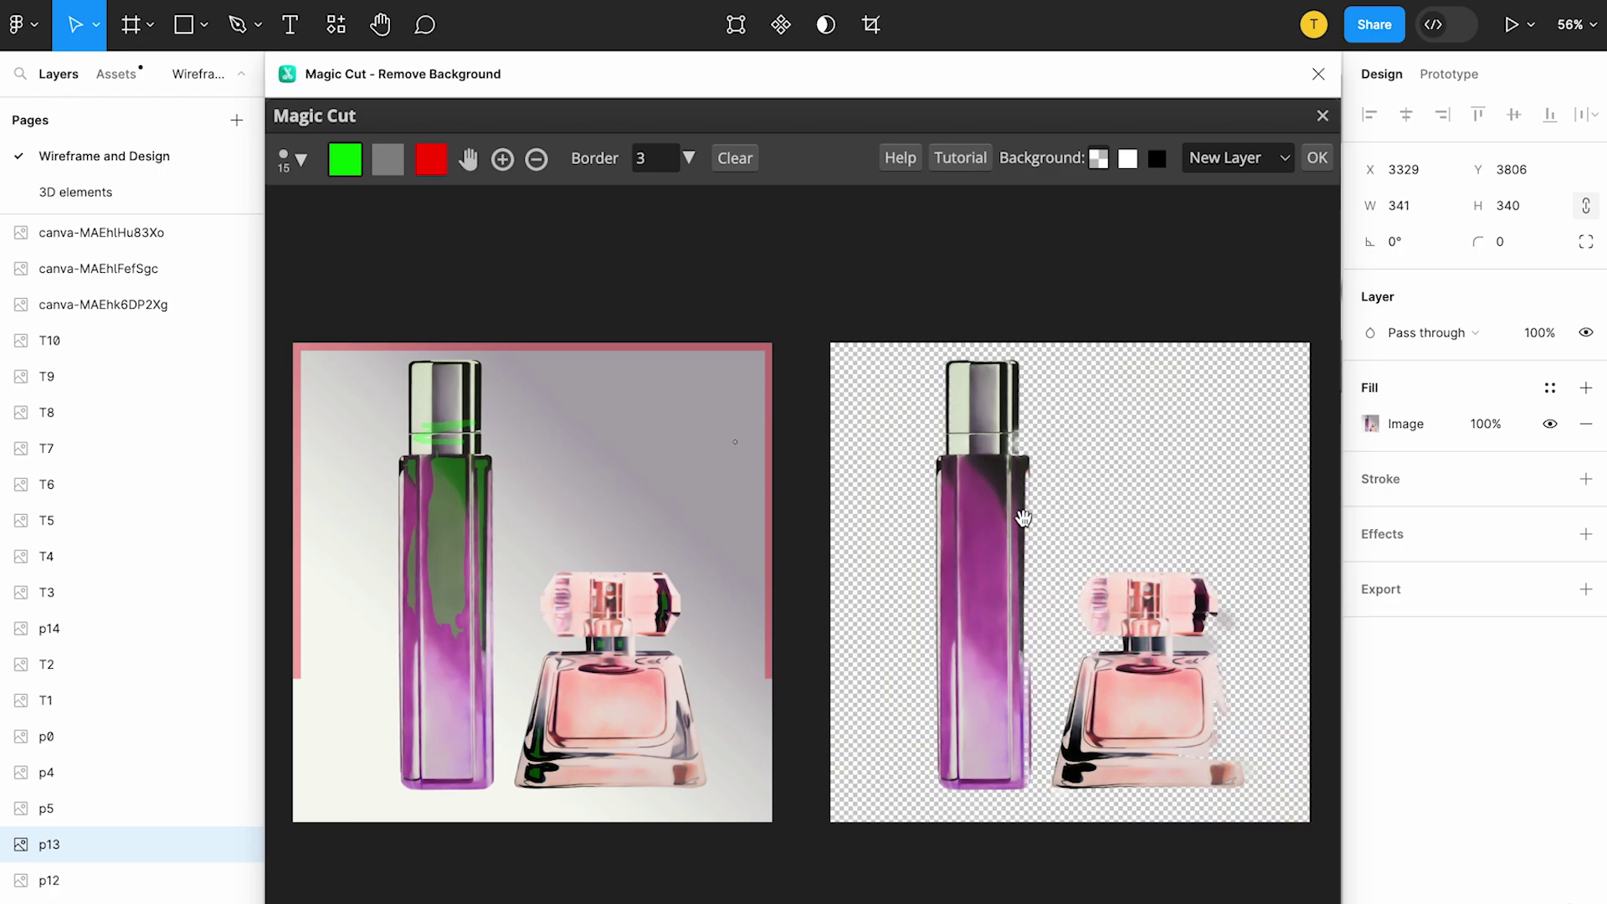
pyautogui.click(1318, 158)
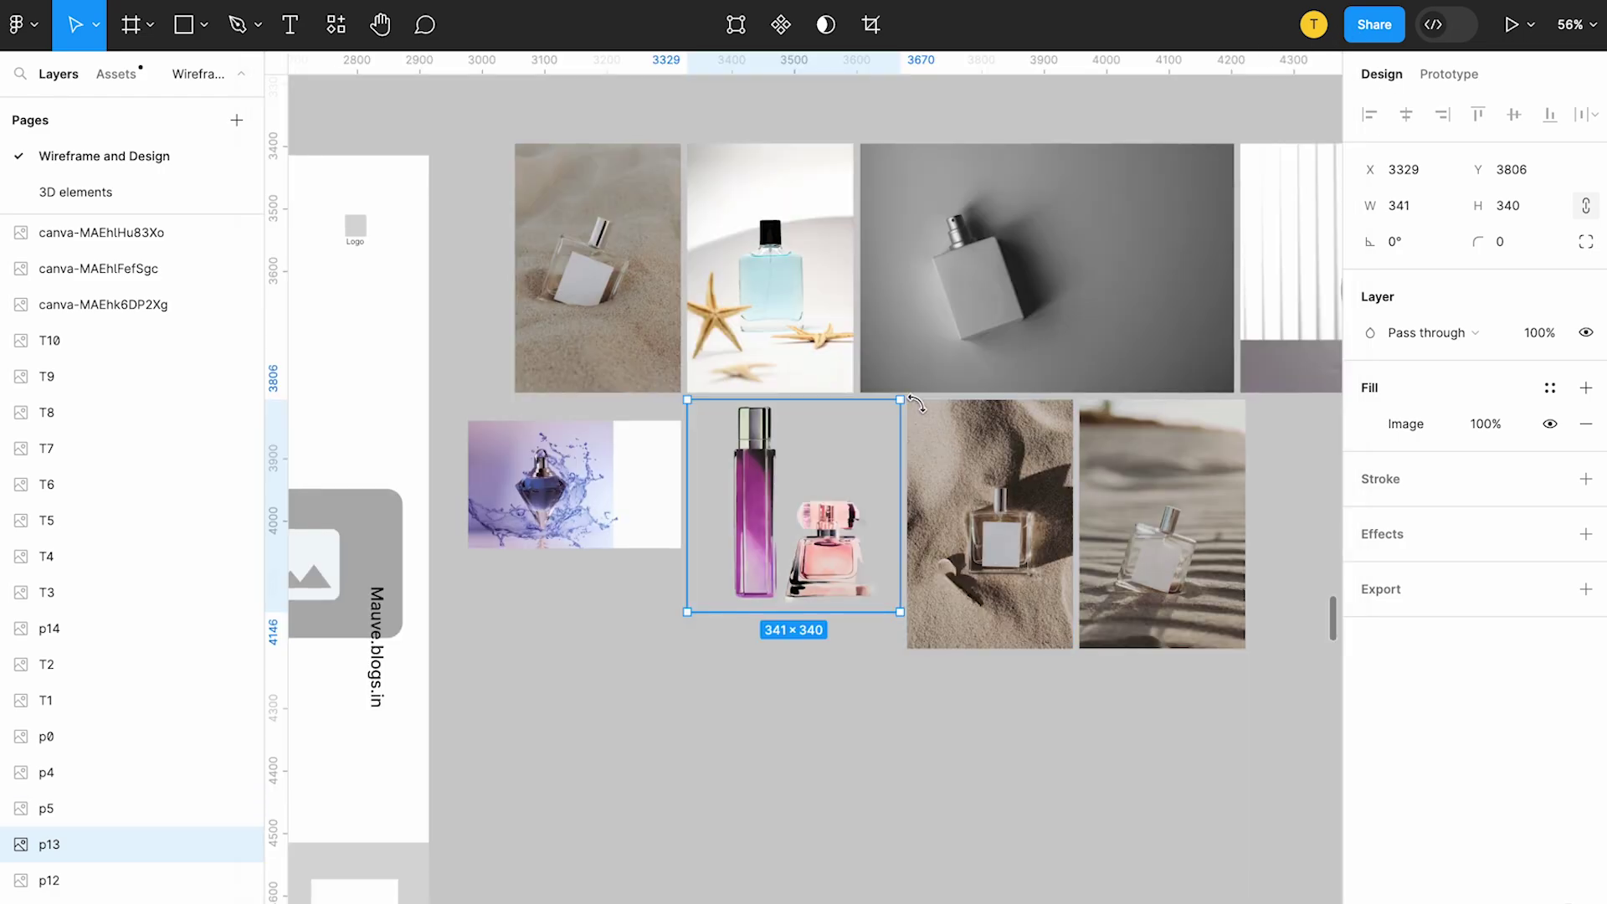
# Step: Move the bottle cutout below the other photos and place a copy cropped to the purple bottle, 112 × 340, in the duplicated wireframe's hero
pyautogui.moveTo(783, 525); pyautogui.dragTo(635, 755)
pyautogui.click(720, 755)
pyautogui.moveTo(535, 743); pyautogui.dragTo(565, 749)
pyautogui.hscroll(-5, 577, 753)
pyautogui.moveTo(863, 787); pyautogui.dragTo(316, 467)
pyautogui.hscroll(-3, 590, 515)
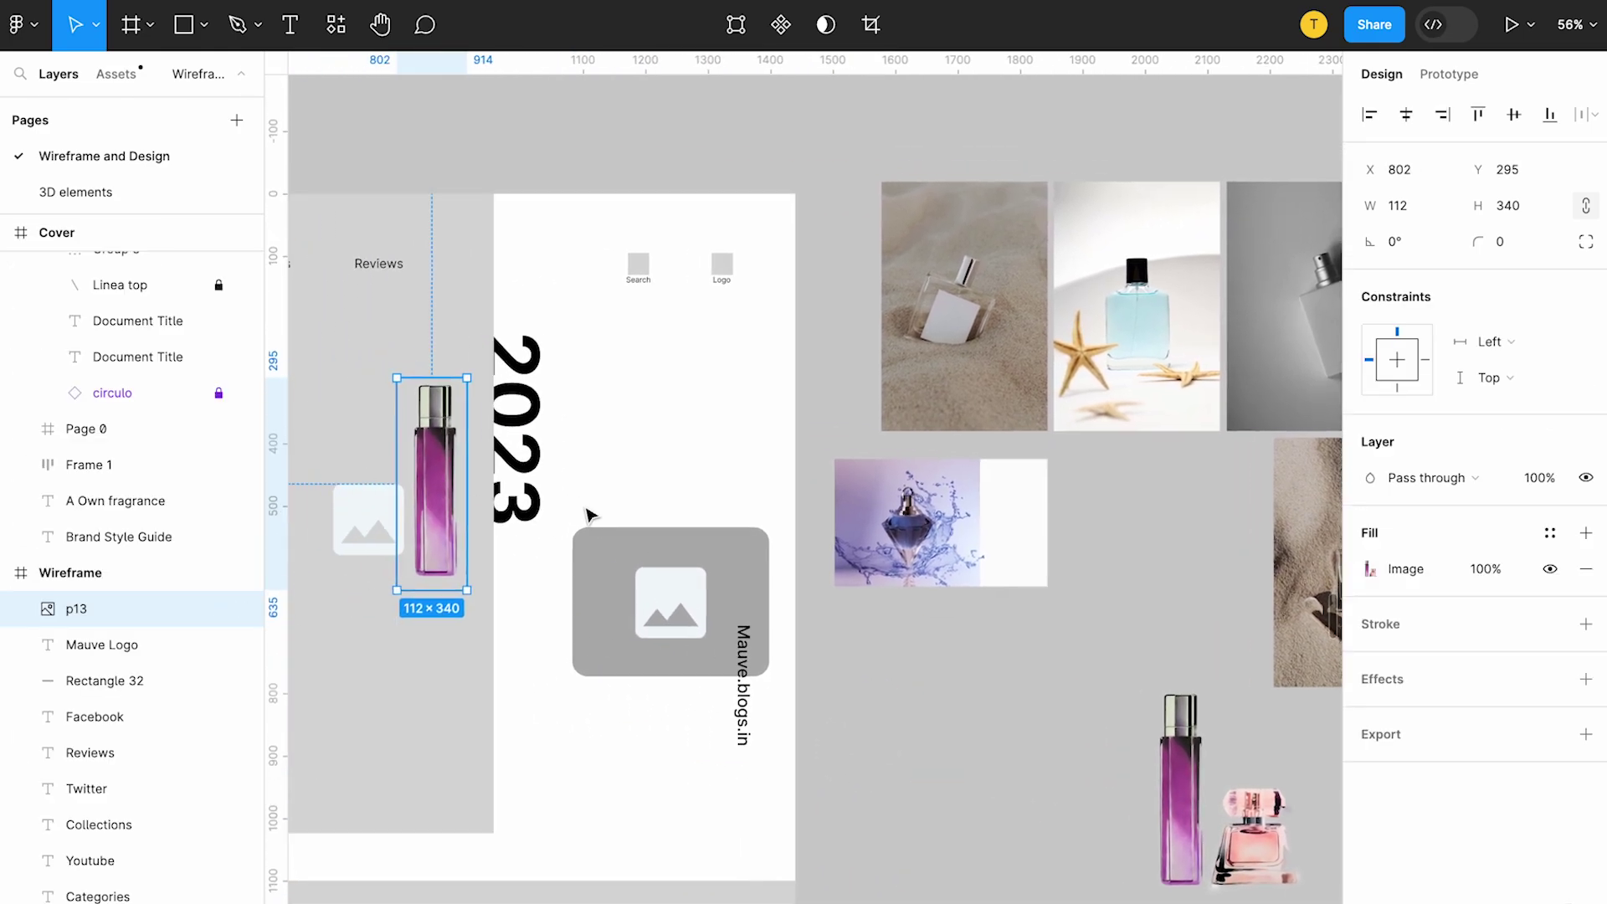
# Step: Delete the hero's central image placeholder and enlarge the purple bottle to 251 × 763 in its place
pyautogui.scroll(3, 588, 514)
pyautogui.hscroll(-4, 644, 502)
pyautogui.click(657, 492)
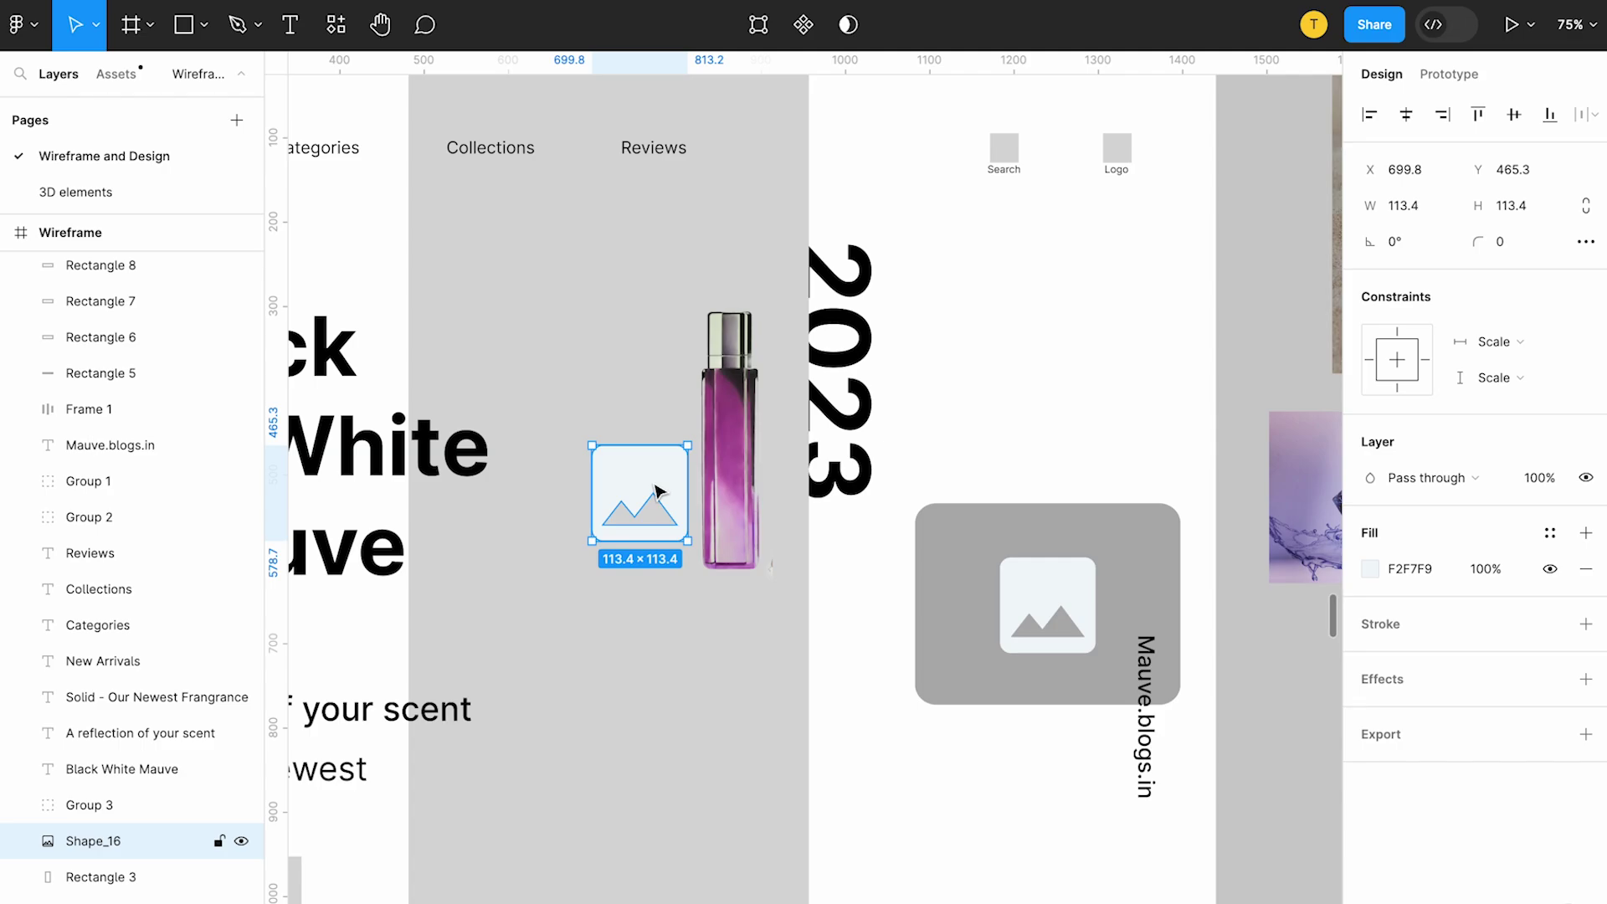
pyautogui.press('Delete')
pyautogui.click(718, 427)
pyautogui.moveTo(718, 427); pyautogui.dragTo(591, 353)
pyautogui.moveTo(642, 510); pyautogui.dragTo(762, 870)
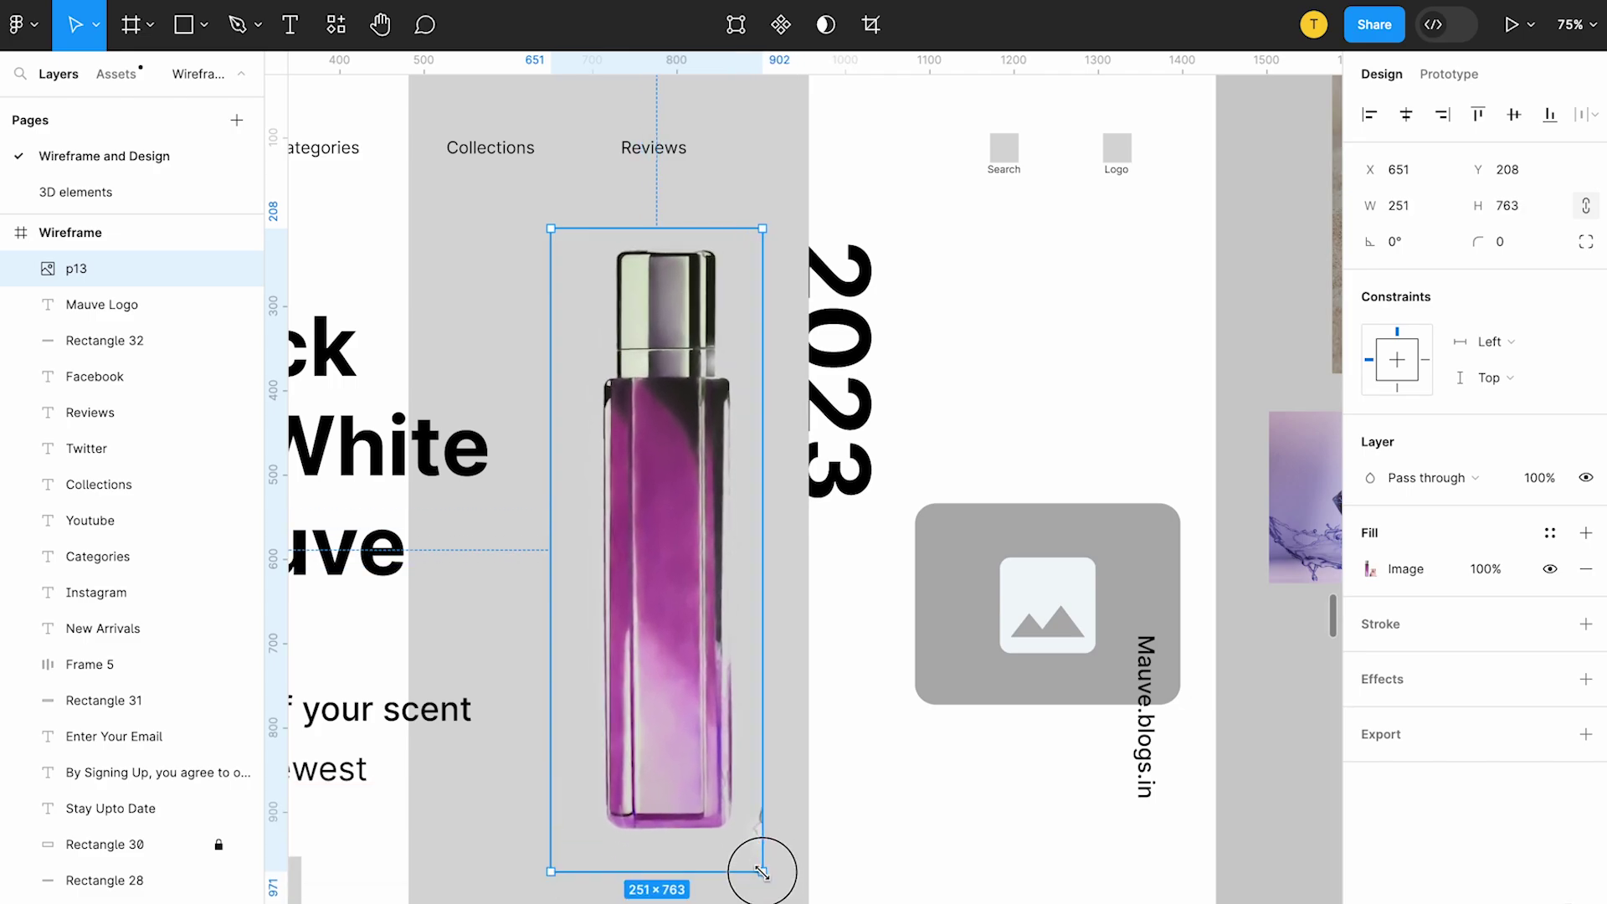
# Step: Delete the image icon from the rounded grey placeholder beside the 2023 text, keeping its grey box
pyautogui.scroll(-2, 645, 617)
pyautogui.scroll(-3, 645, 617)
pyautogui.click(831, 474)
pyautogui.click(703, 495)
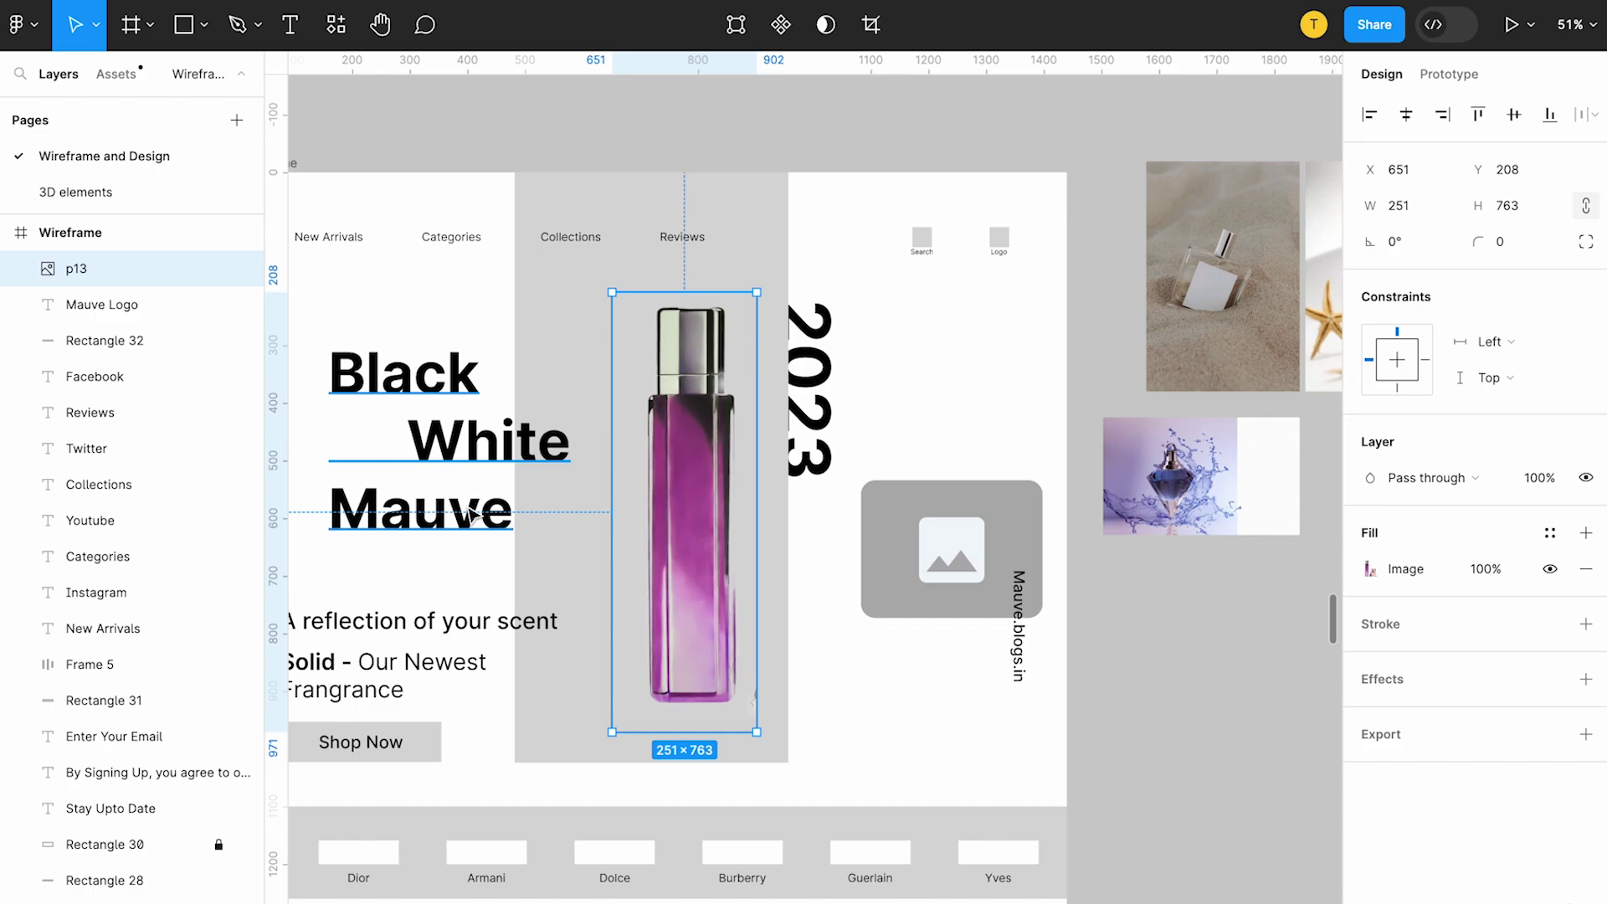
pyautogui.scroll(-3, 691, 552)
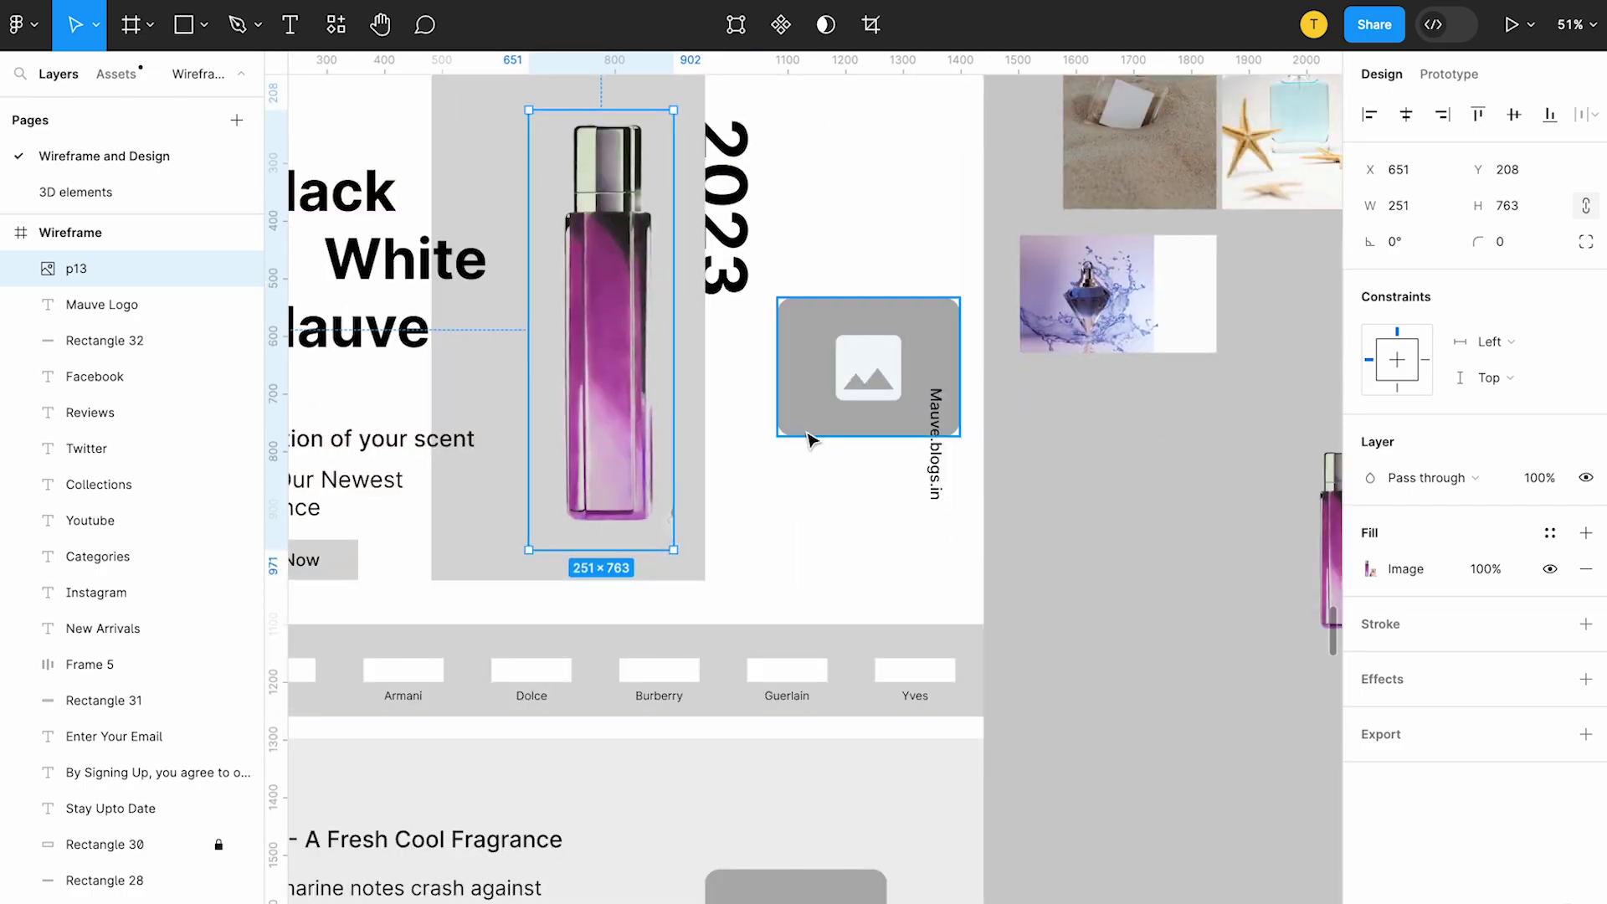
pyautogui.doubleClick(871, 376)
pyautogui.click(887, 377)
pyautogui.press('Delete')
pyautogui.click(815, 406)
pyautogui.scroll(4, 828, 406)
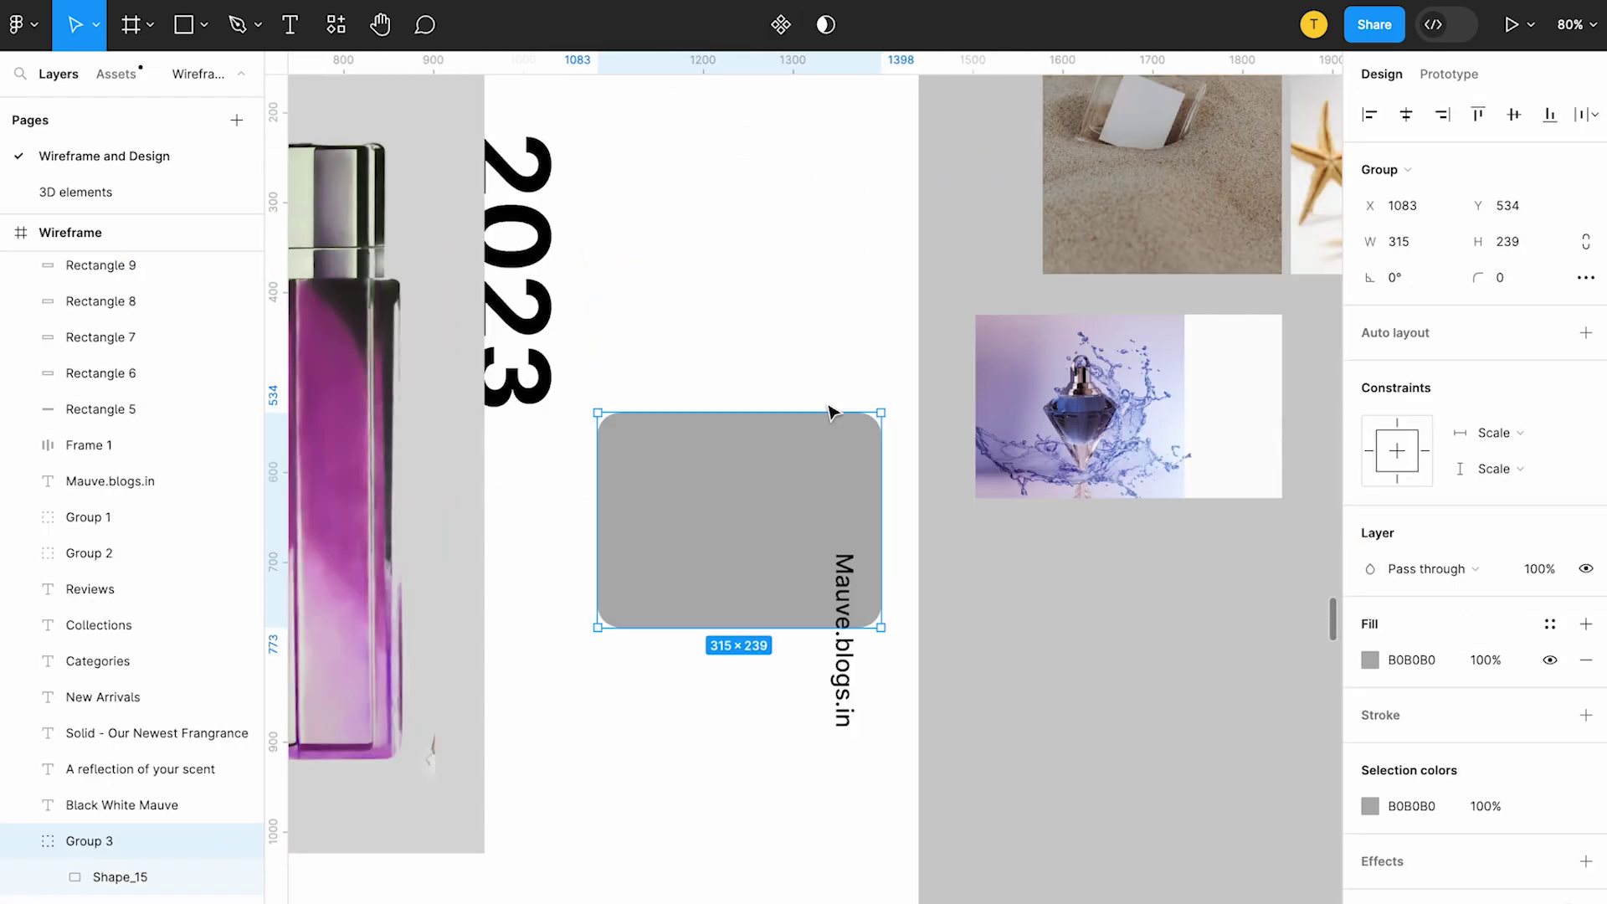
# Step: Copy the tilted black perfume bottle photo from the thumbnail collection and return to the duplicated wireframe
pyautogui.scroll(-3, 828, 410)
pyautogui.hscroll(2, 750, 534)
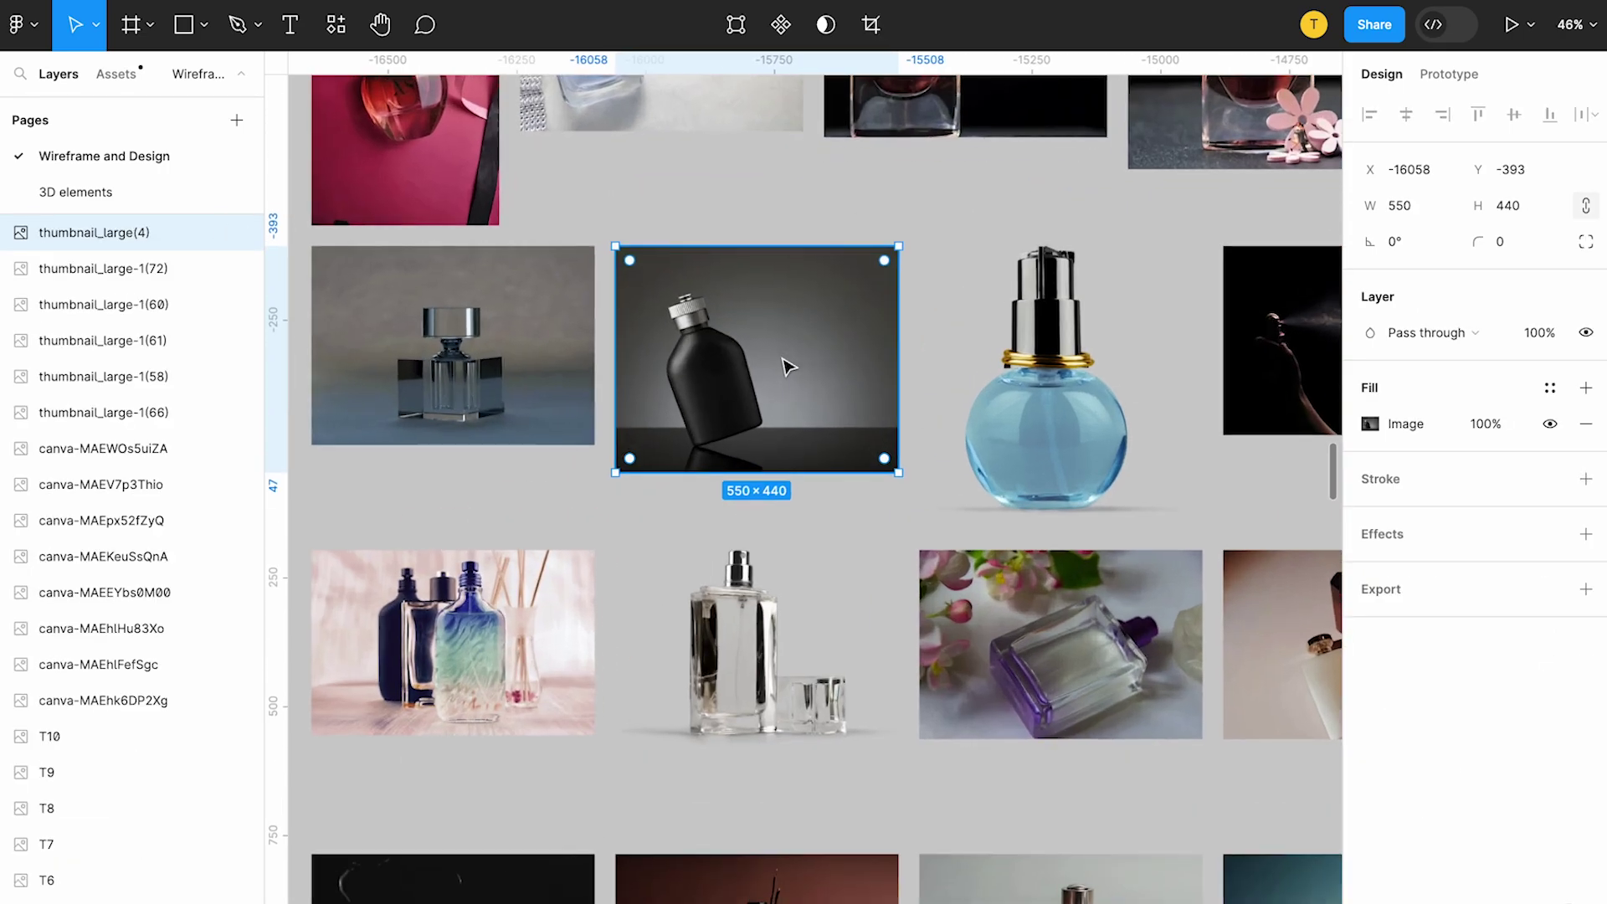
pyautogui.scroll(-5, 786, 367)
pyautogui.scroll(-4, 911, 488)
pyautogui.hscroll(10, 911, 488)
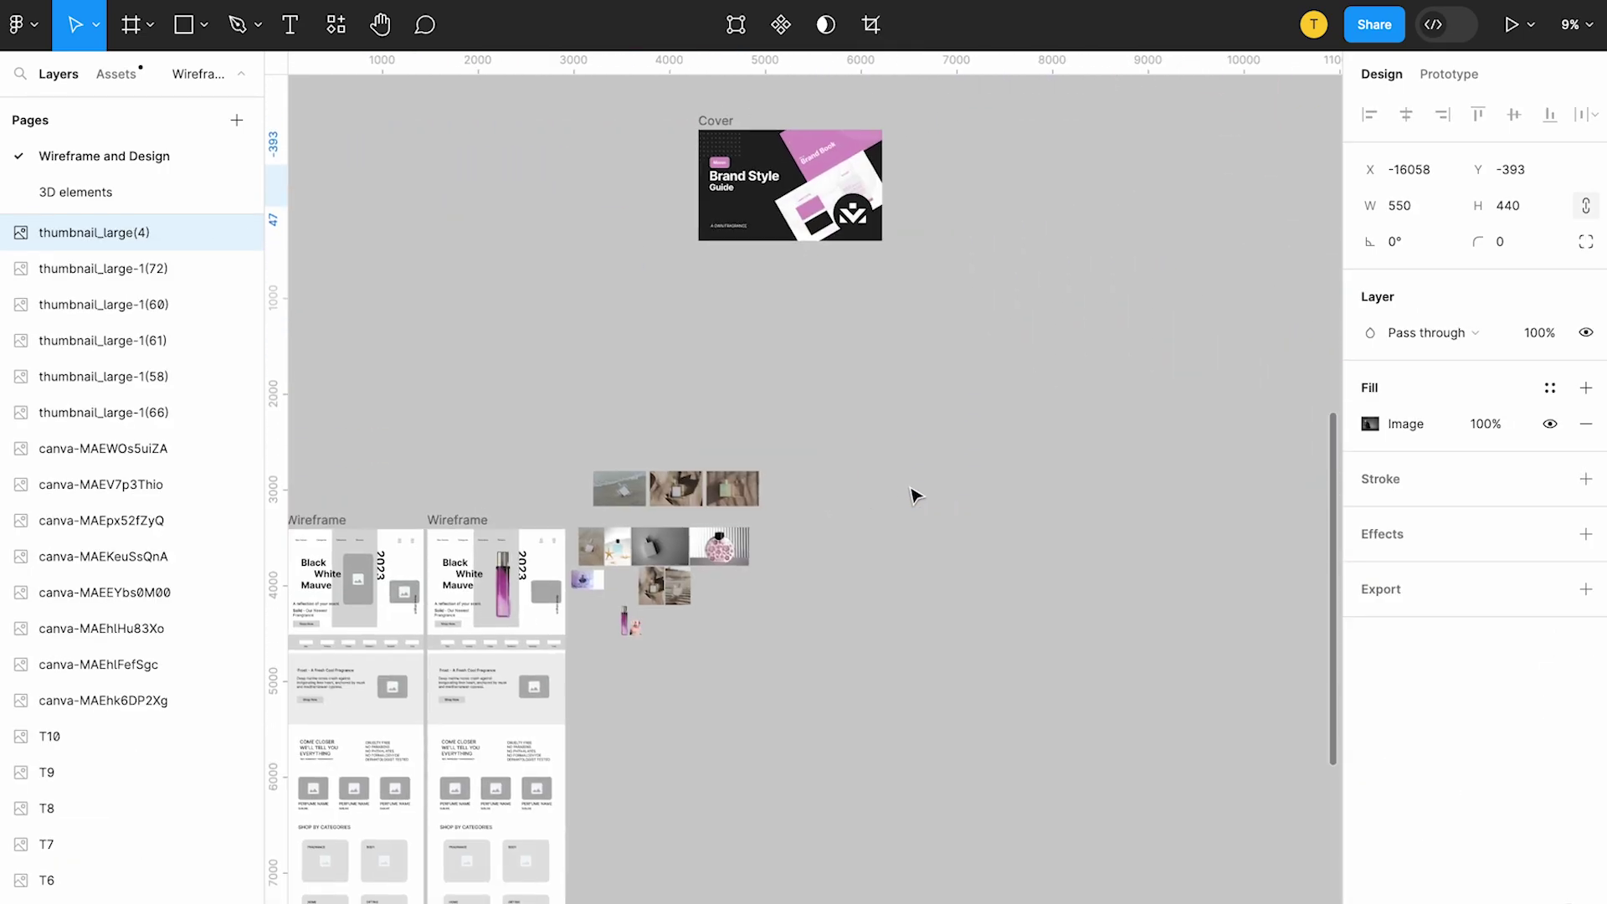
pyautogui.scroll(10, 914, 495)
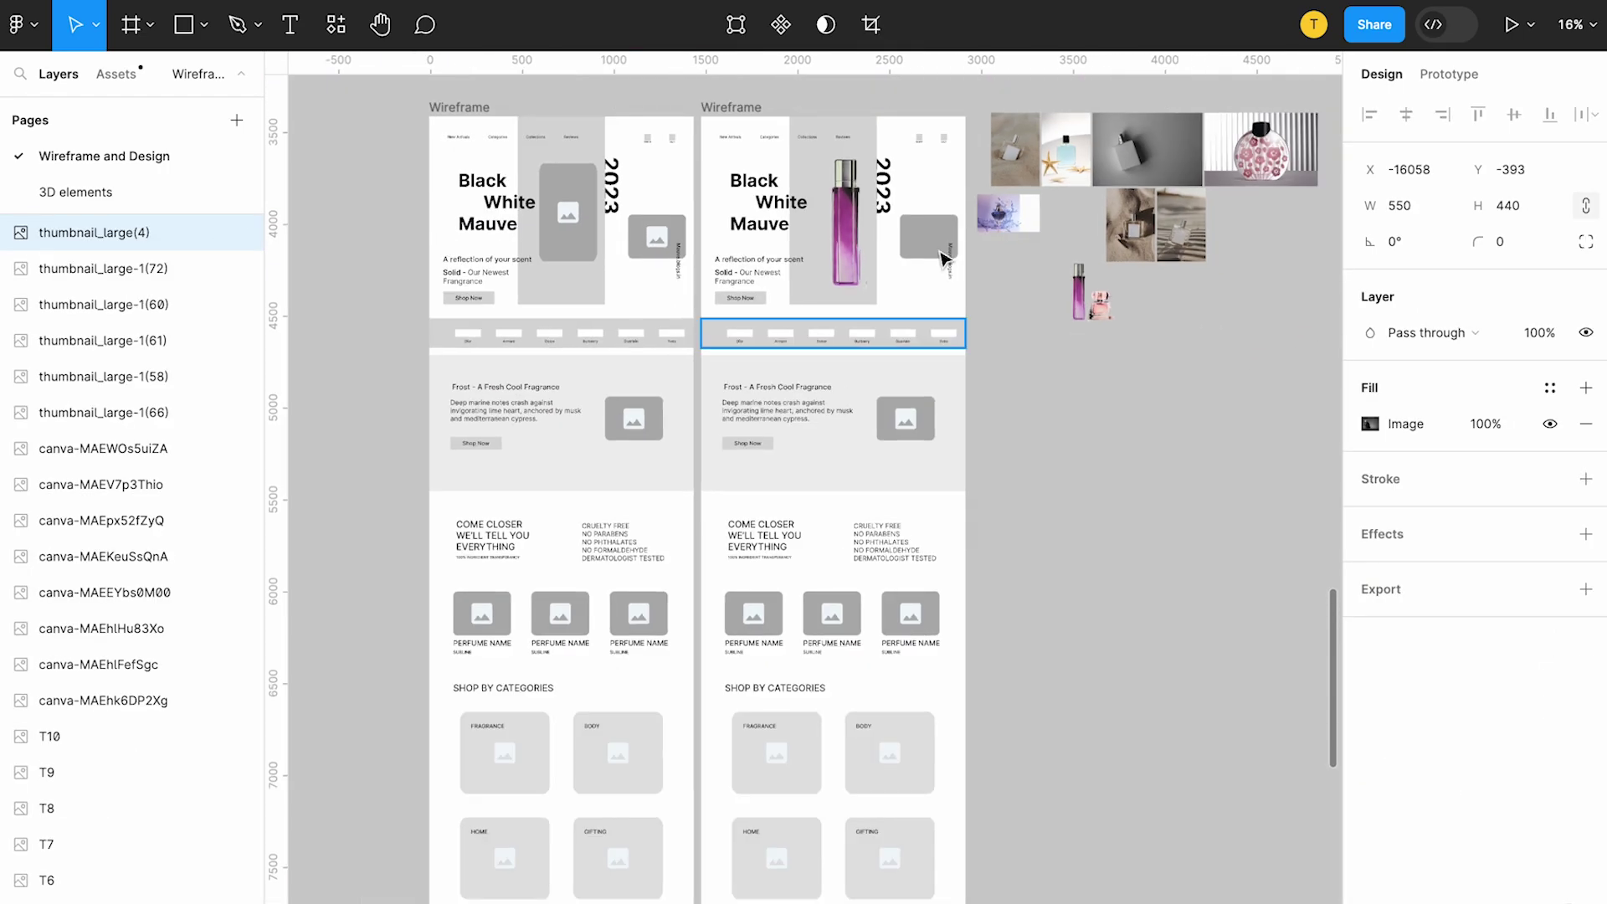
# Step: Paste the black bottle photo into the small hero placeholder's group and delete the grey rectangle
pyautogui.click(914, 265)
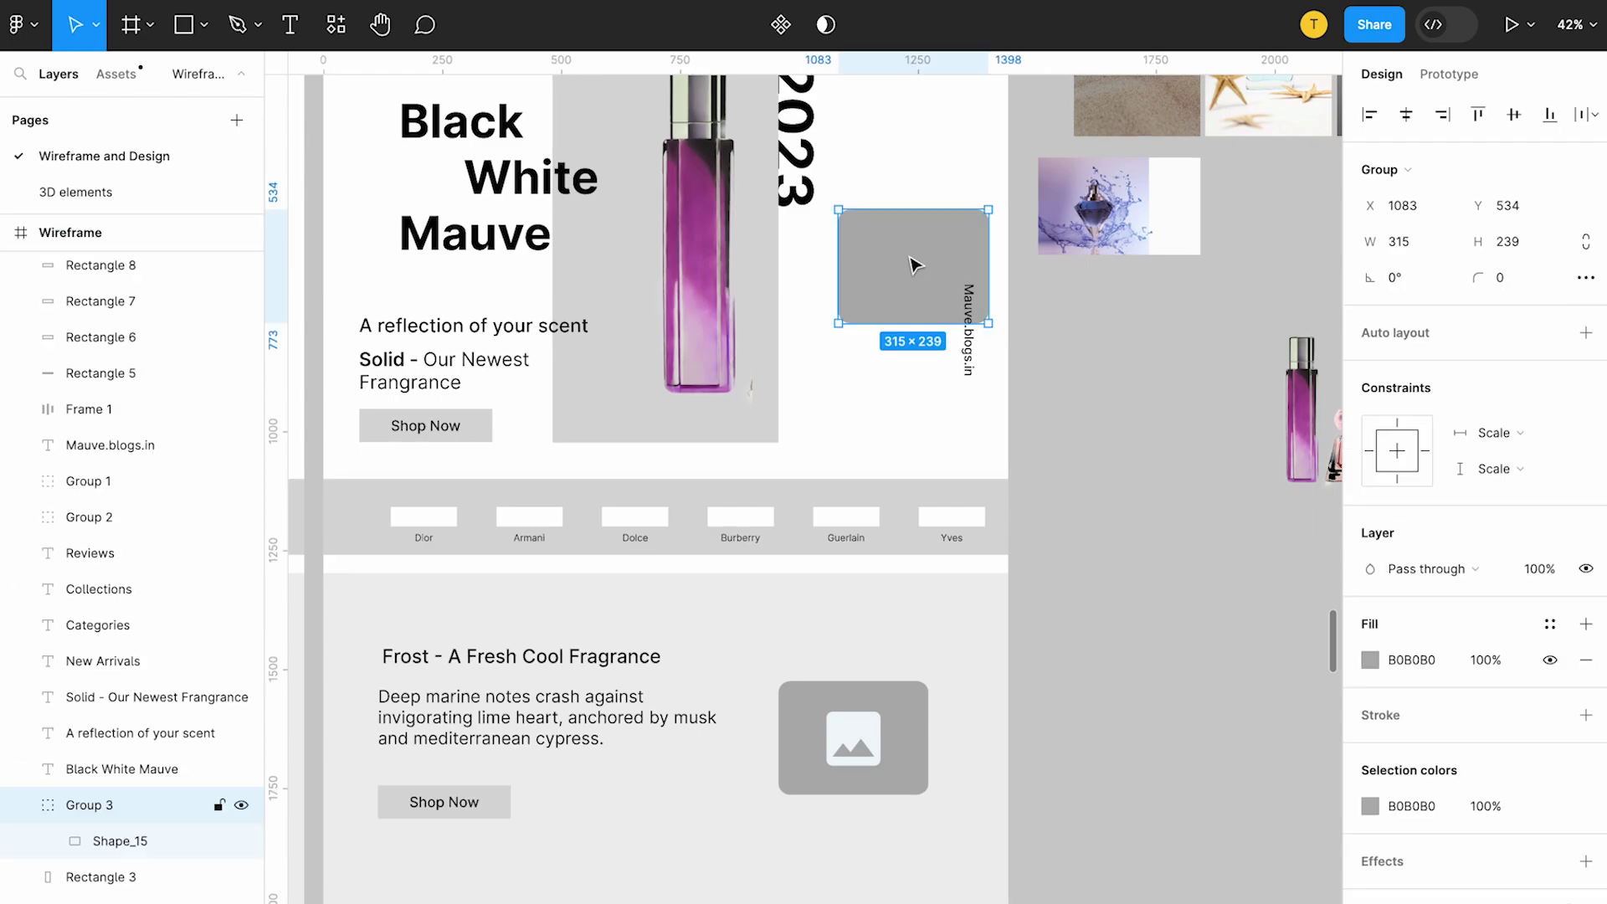
pyautogui.scroll(5, 914, 265)
pyautogui.hotkey('ctrl', 'v')
pyautogui.scroll(-5, 915, 265)
pyautogui.moveTo(915, 273); pyautogui.dragTo(988, 351)
pyautogui.click(942, 214)
pyautogui.press('BackSpace')
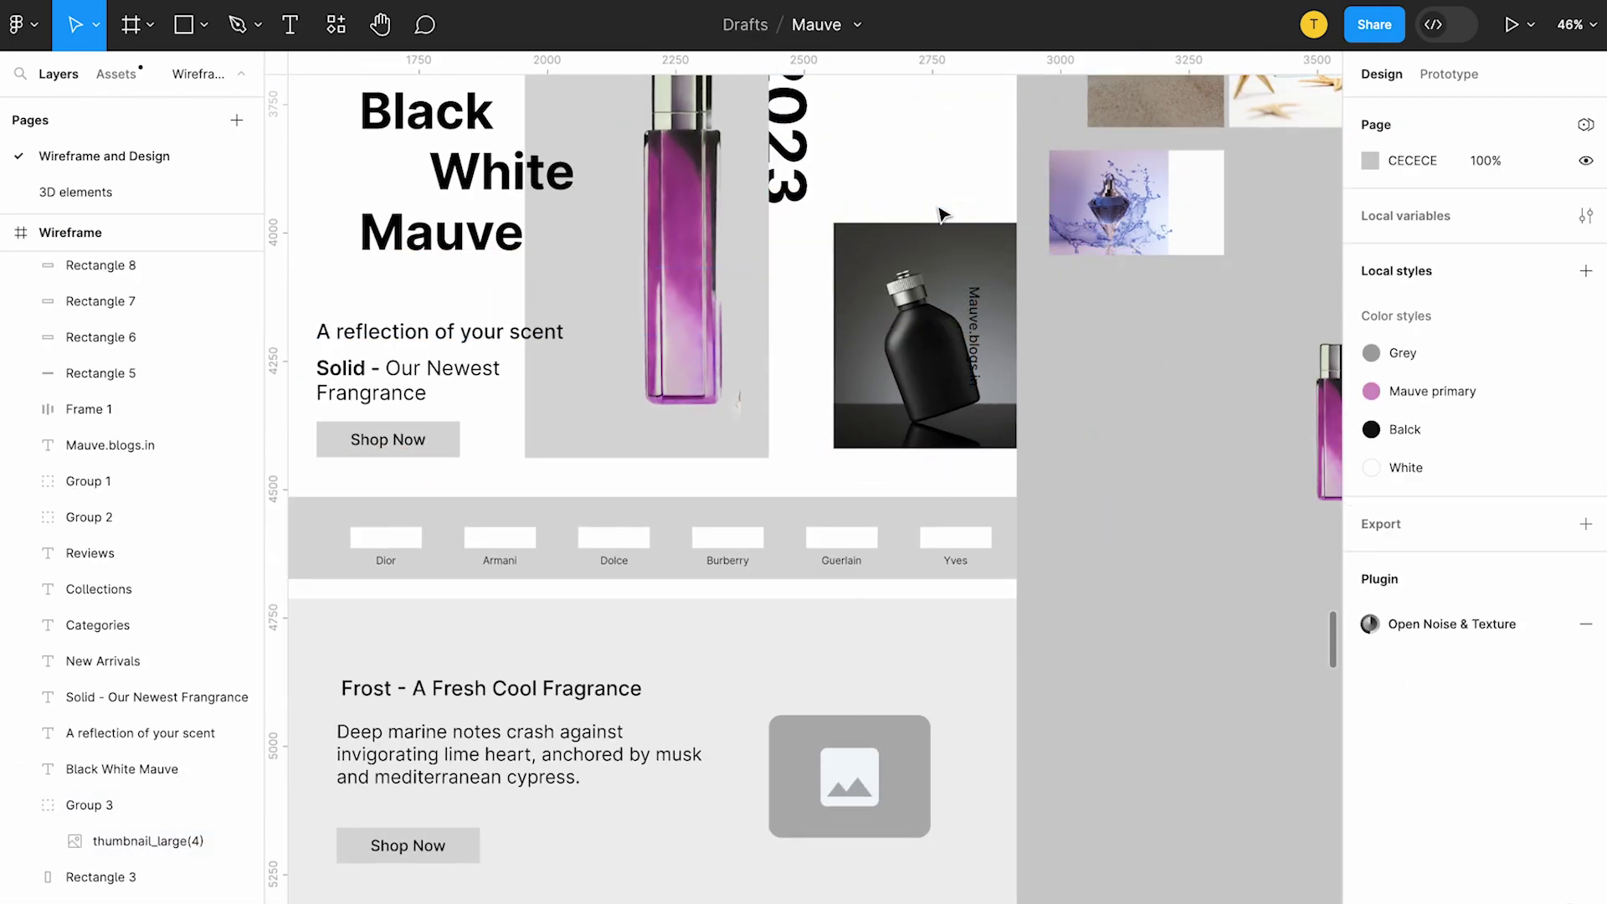
# Step: Scale the black bottle photo down and position it beneath the 2023 text within the hero's edge
pyautogui.click(962, 276)
pyautogui.moveTo(1116, 449)
pyautogui.mouseDown()
pyautogui.moveTo(921, 328)
pyautogui.moveTo(1046, 329)
pyautogui.moveTo(1112, 434)
pyautogui.moveTo(1101, 423)
pyautogui.mouseUp()
pyautogui.scroll(6, 922, 328)
pyautogui.scroll(3, 1007, 334)
pyautogui.scroll(-3, 882, 334)
pyautogui.moveTo(857, 390); pyautogui.dragTo(817, 345)
pyautogui.moveTo(966, 494); pyautogui.dragTo(925, 429)
# Step: Recolour the vertical Mauve.blogs.in text over the black bottle photo white
pyautogui.click(1370, 803)
pyautogui.moveTo(1155, 456); pyautogui.dragTo(1076, 384)
pyautogui.click(915, 178)
pyautogui.scroll(-5, 915, 178)
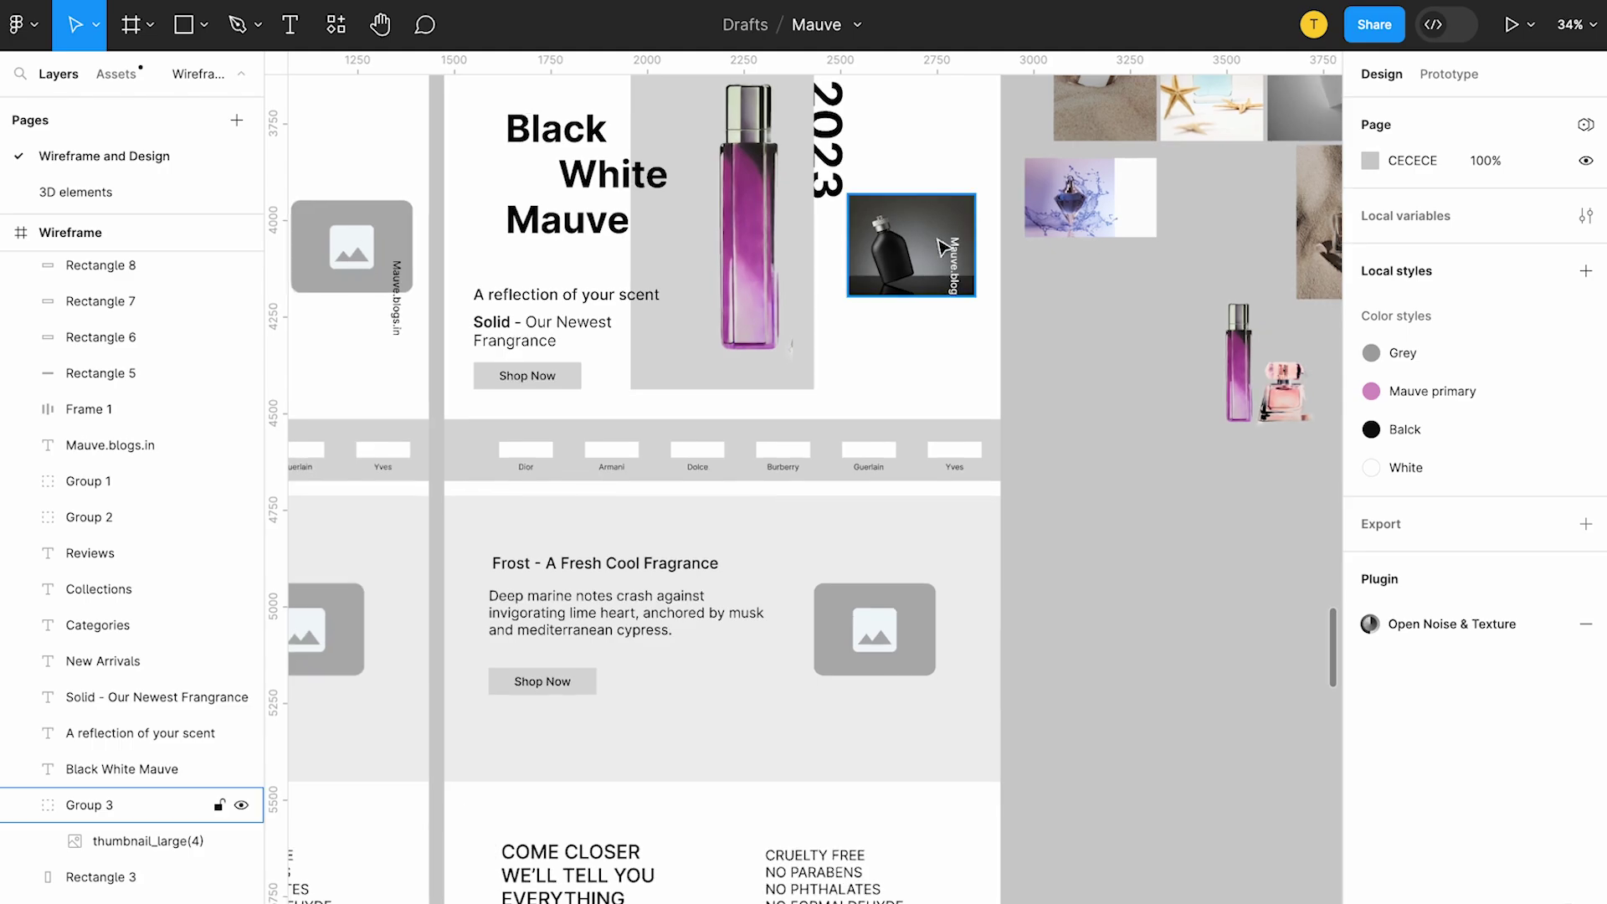
# Step: Examine the portrait photos of women on the canvas to choose one for the hero section
pyautogui.scroll(-5, 742, 288)
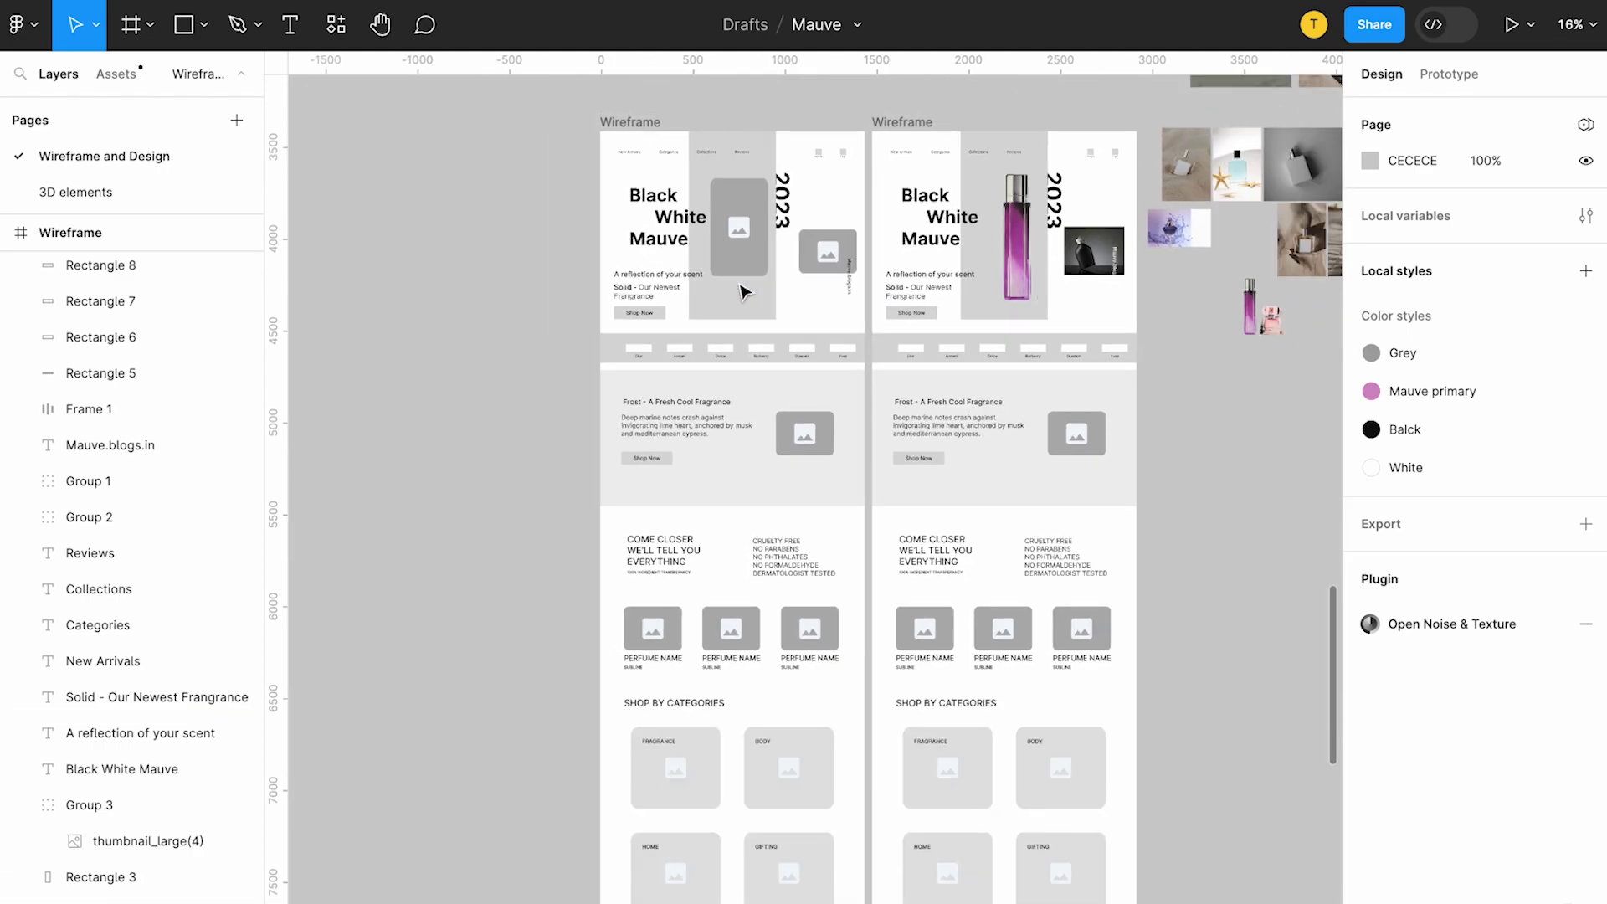
pyautogui.hscroll(-5, 742, 291)
pyautogui.scroll(3, 742, 291)
pyautogui.click(737, 459)
pyautogui.scroll(-2, 736, 461)
pyautogui.hscroll(-3, 620, 483)
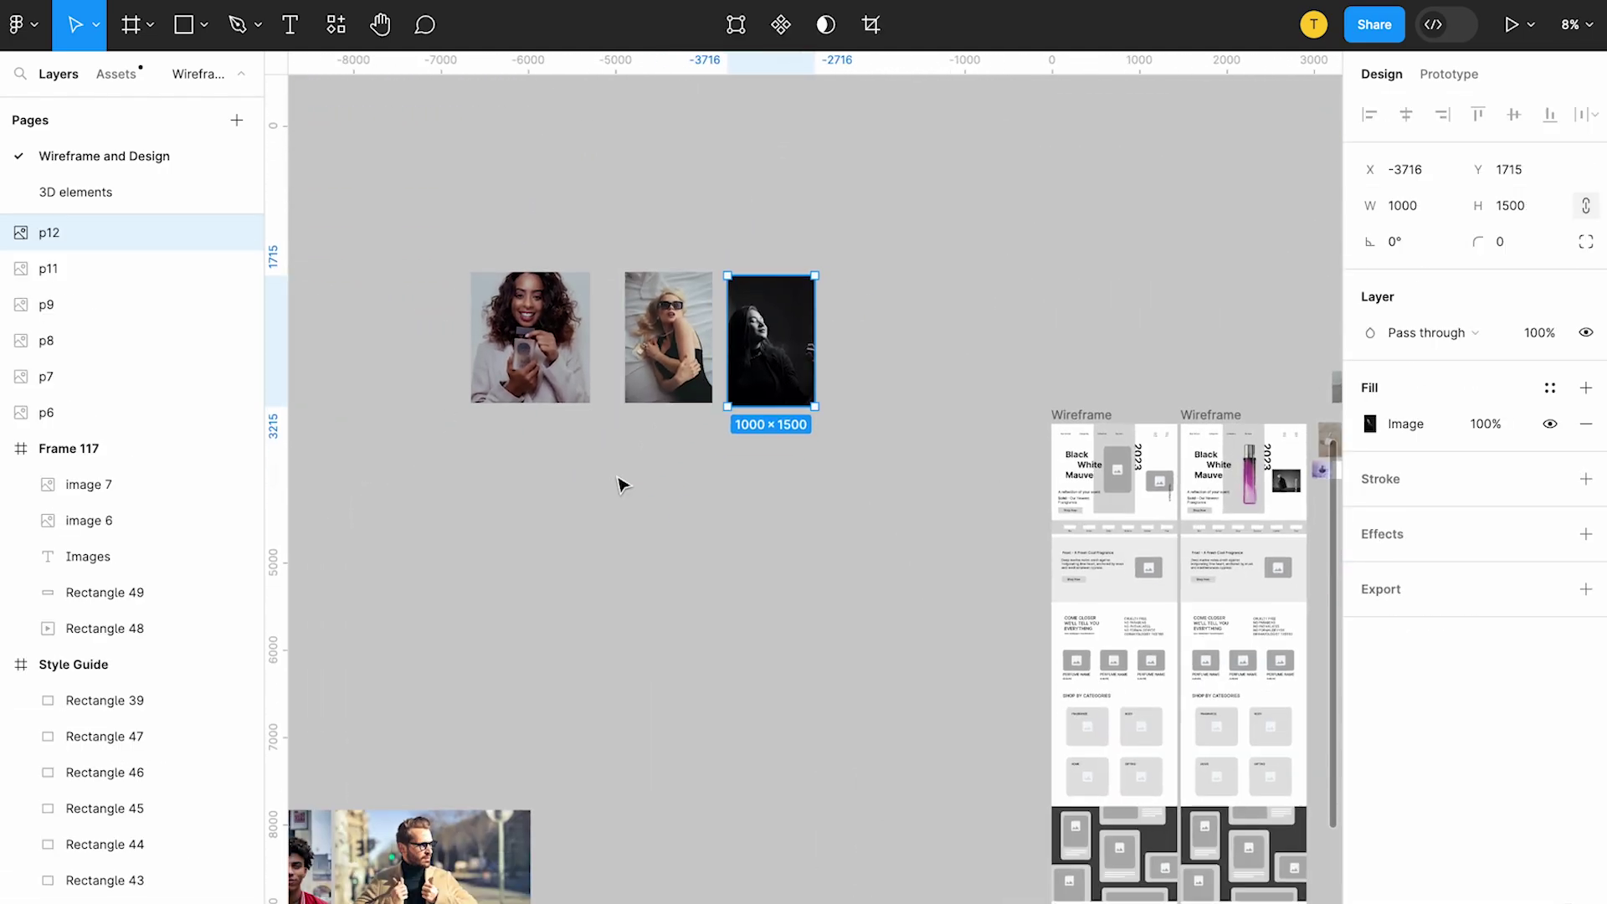
pyautogui.scroll(-5, 621, 483)
pyautogui.scroll(4, 619, 478)
pyautogui.click(818, 375)
pyautogui.scroll(1, 820, 383)
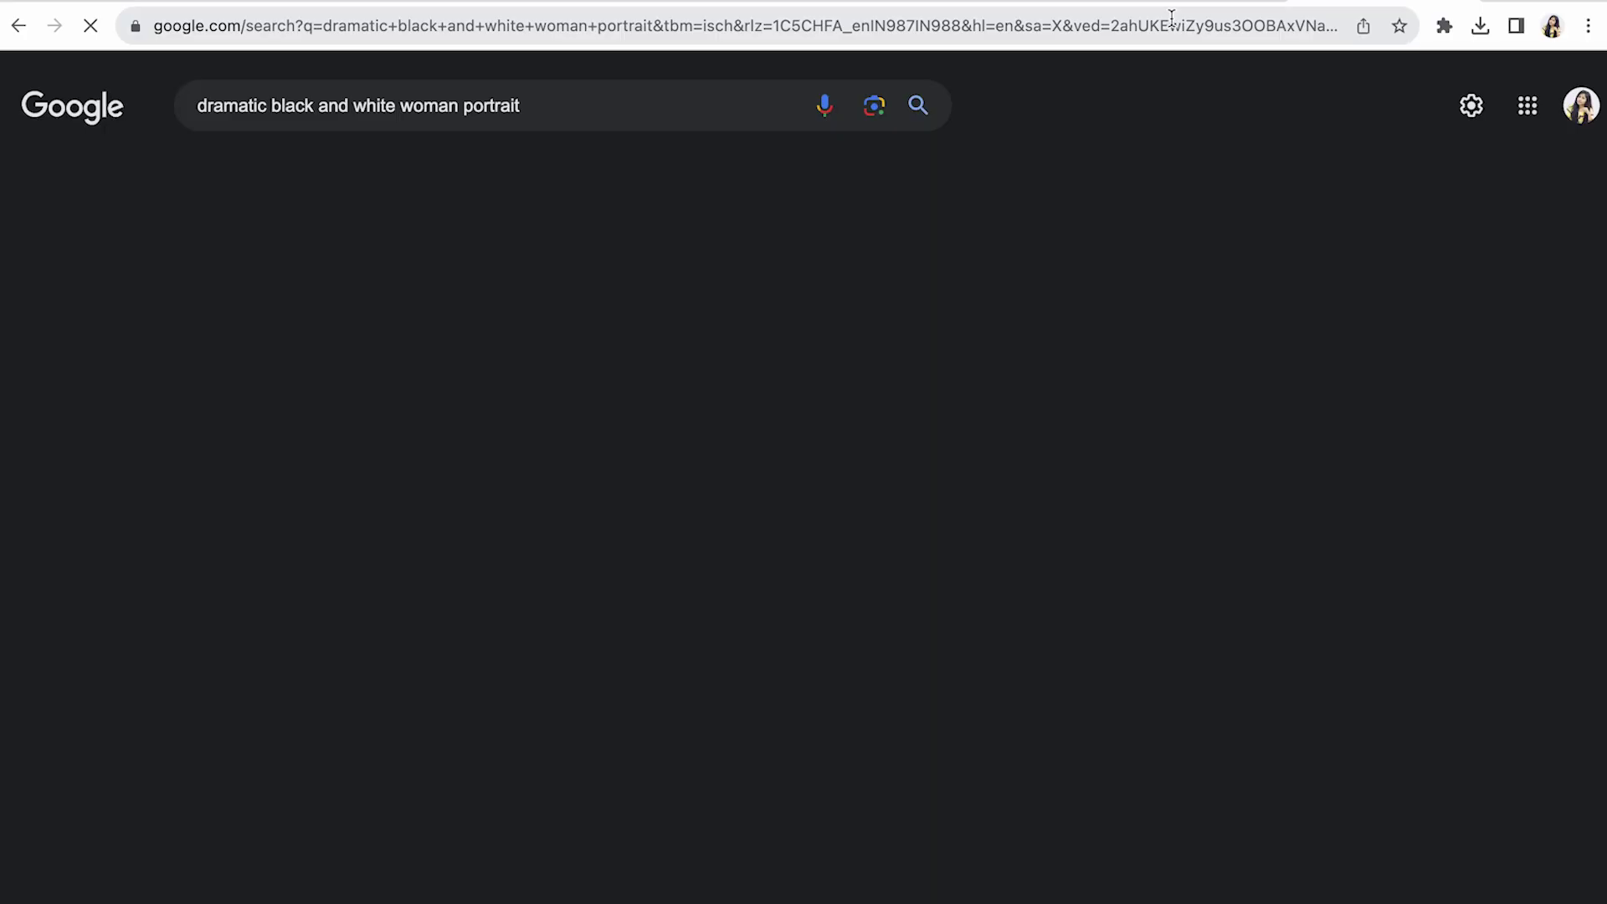
# Step: Switch to the browser and open the Adobe Express background removal tool
pyautogui.click(1170, 25)
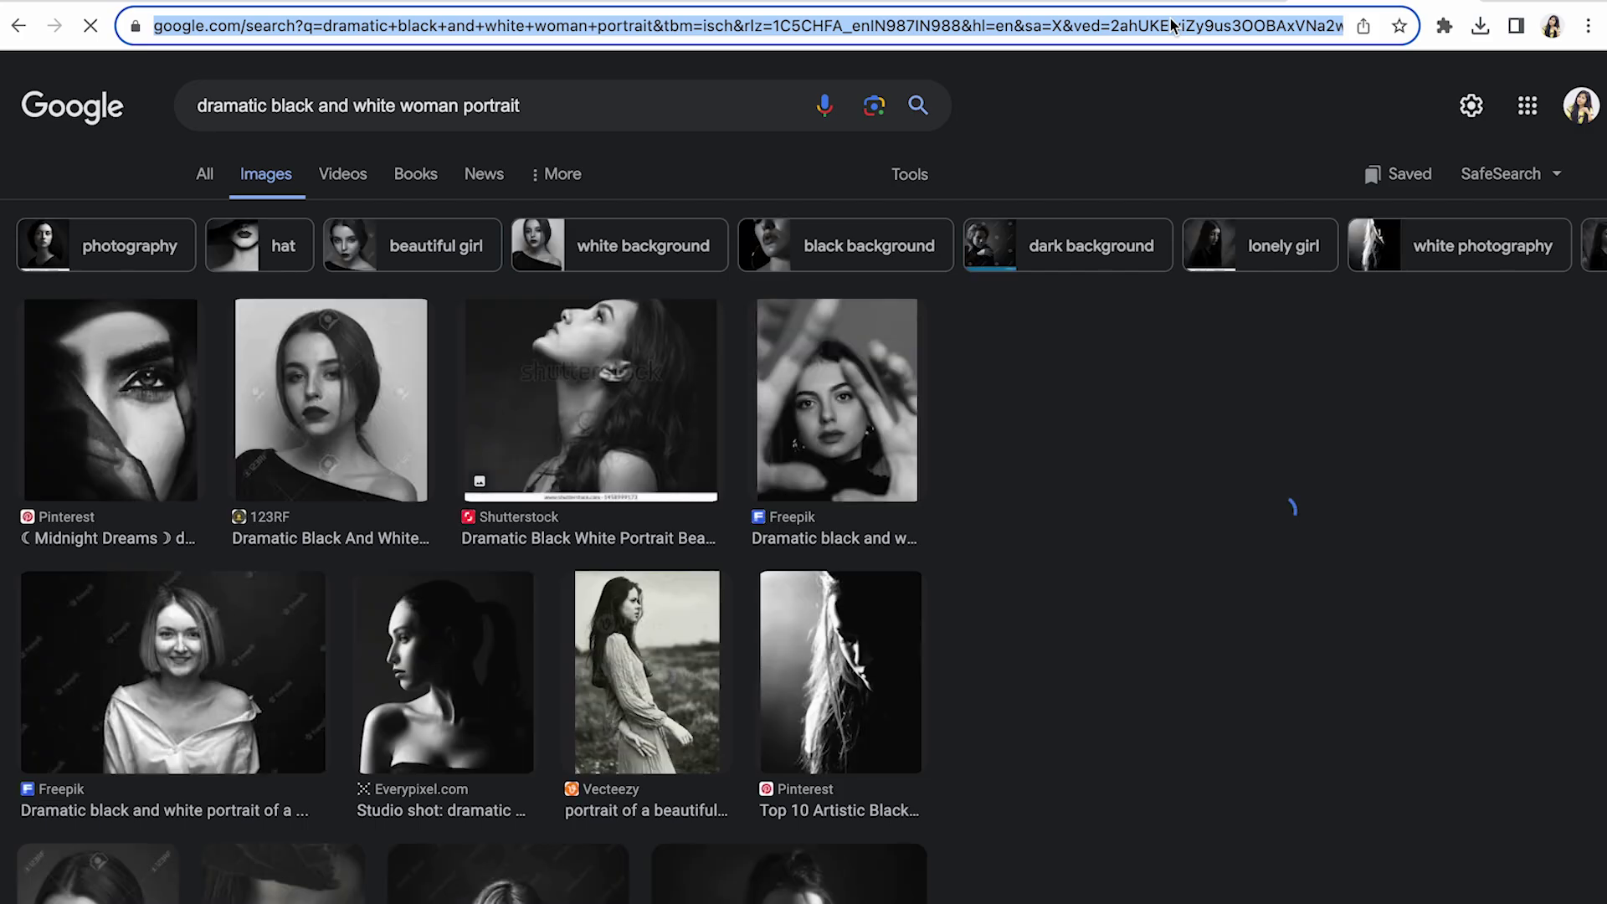
pyautogui.write('ba')
pyautogui.write('ckground')
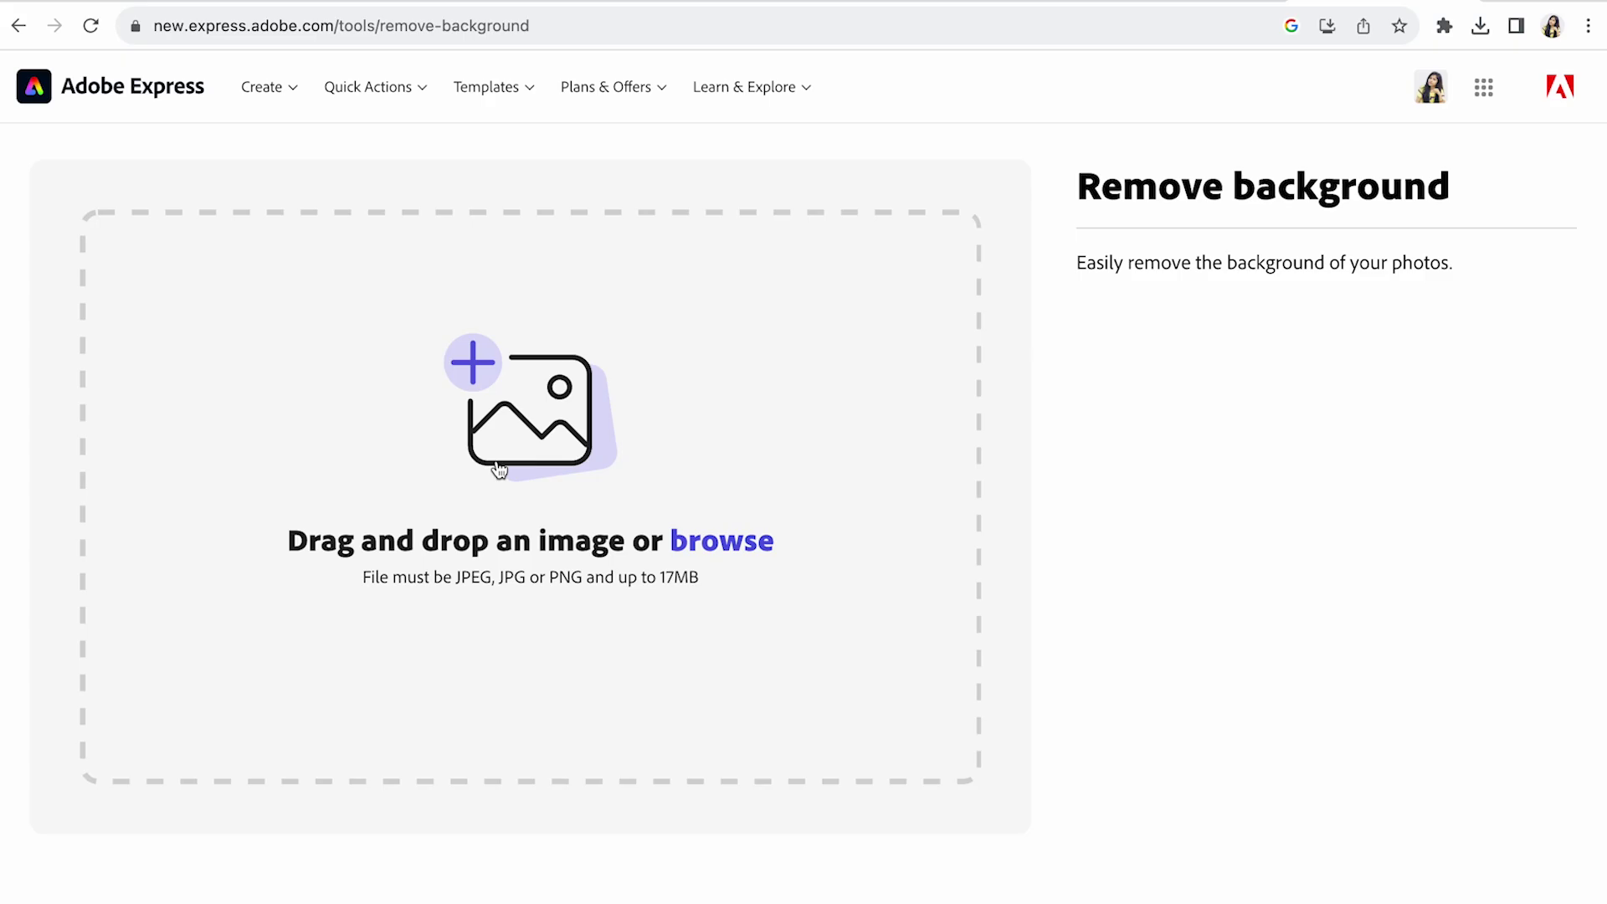
# Step: Upload the photo of the woman in sunglasses from Downloads, remove its background and download the cutout
pyautogui.click(499, 470)
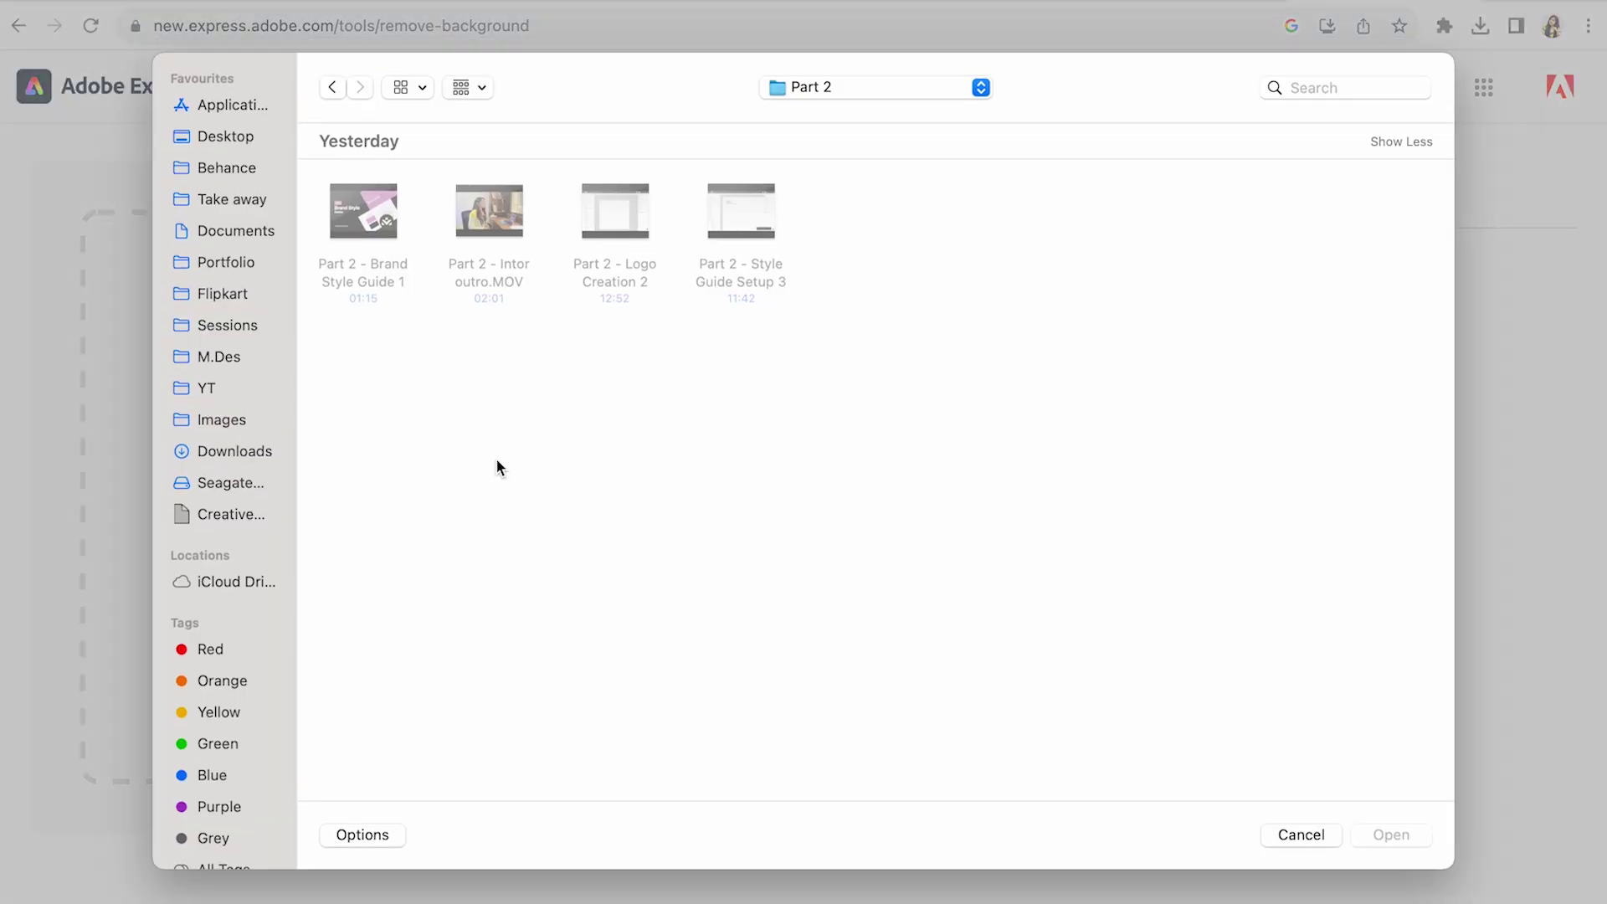
pyautogui.click(227, 452)
pyautogui.click(488, 213)
pyautogui.click(1391, 834)
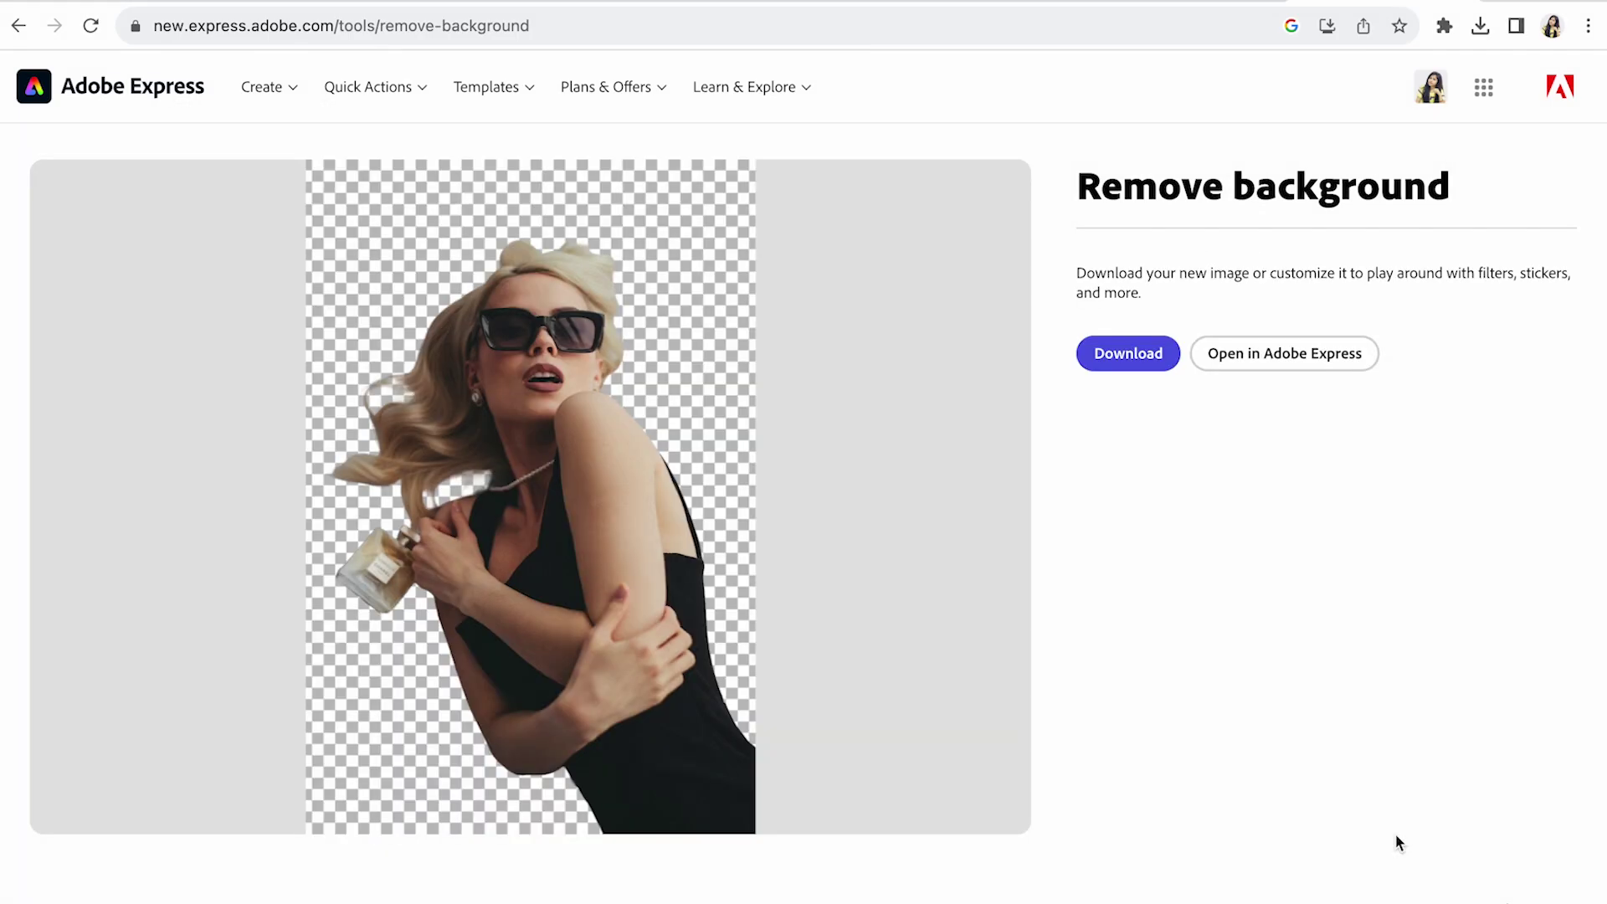
pyautogui.click(1128, 353)
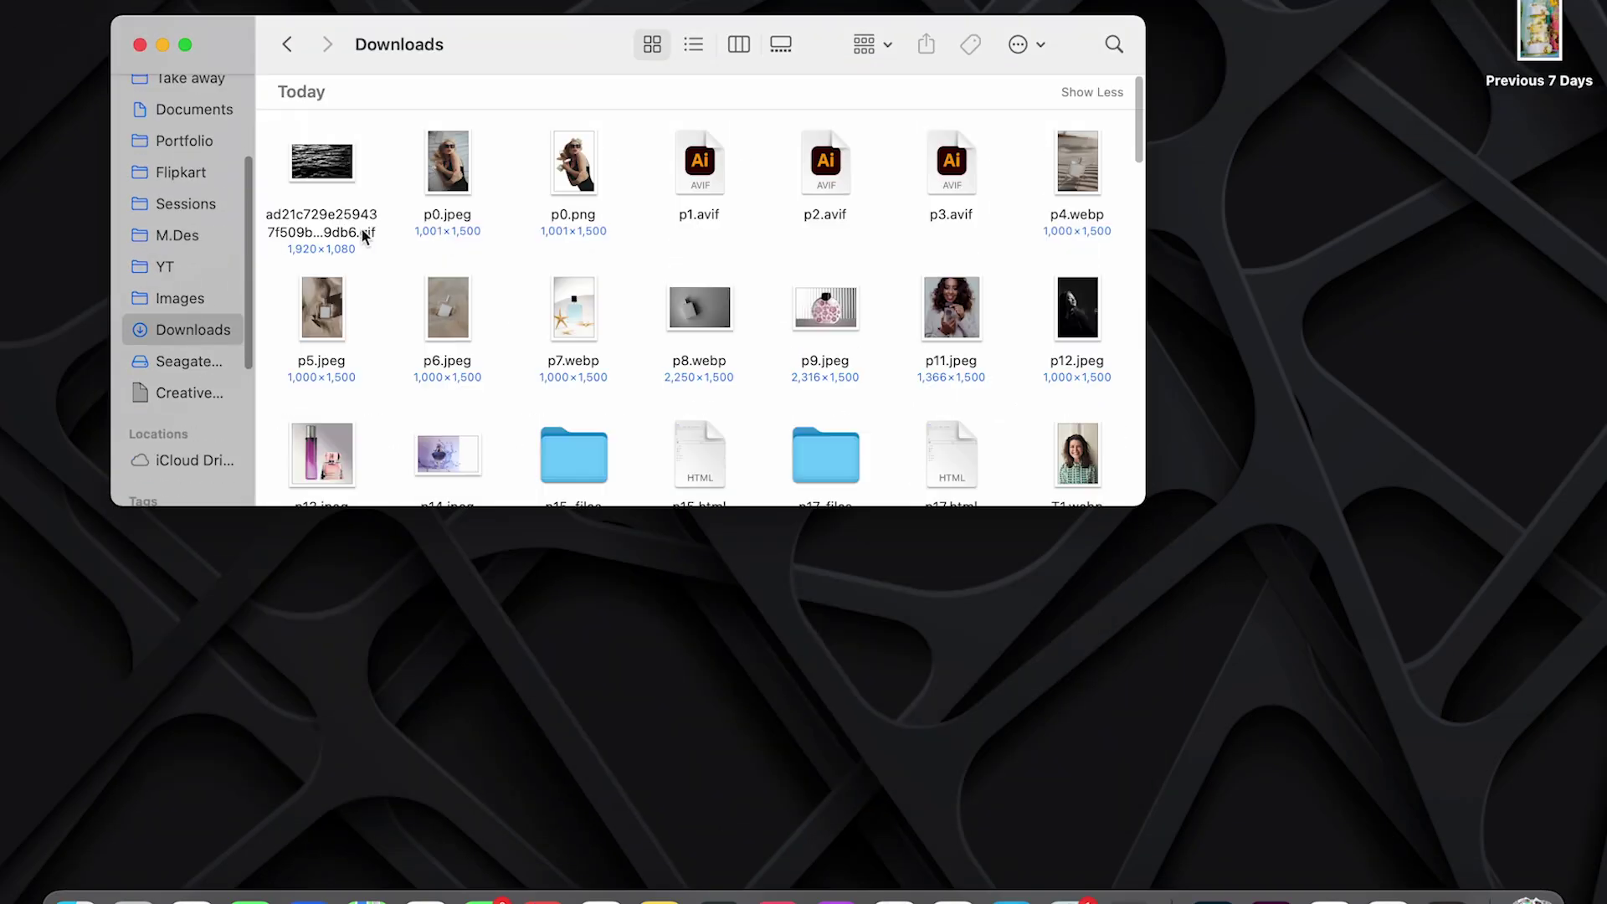
# Step: Copy p0.png from the Downloads folder and paste it into the duplicated wireframe in Figma
pyautogui.click(554, 161)
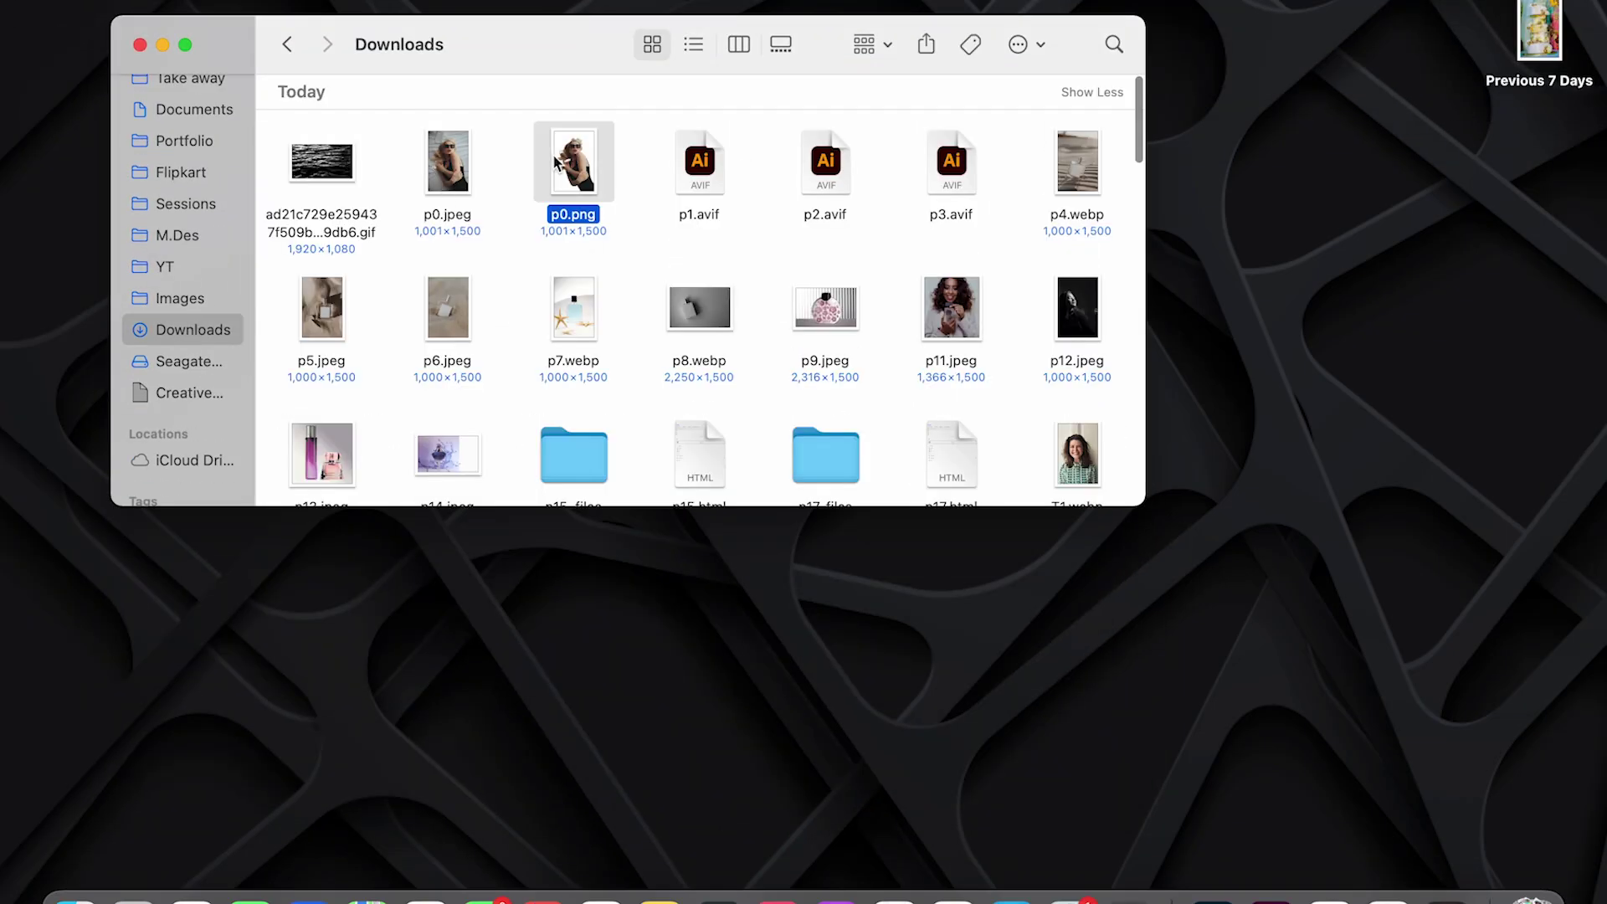
pyautogui.hotkey('ctrl', 'Up')
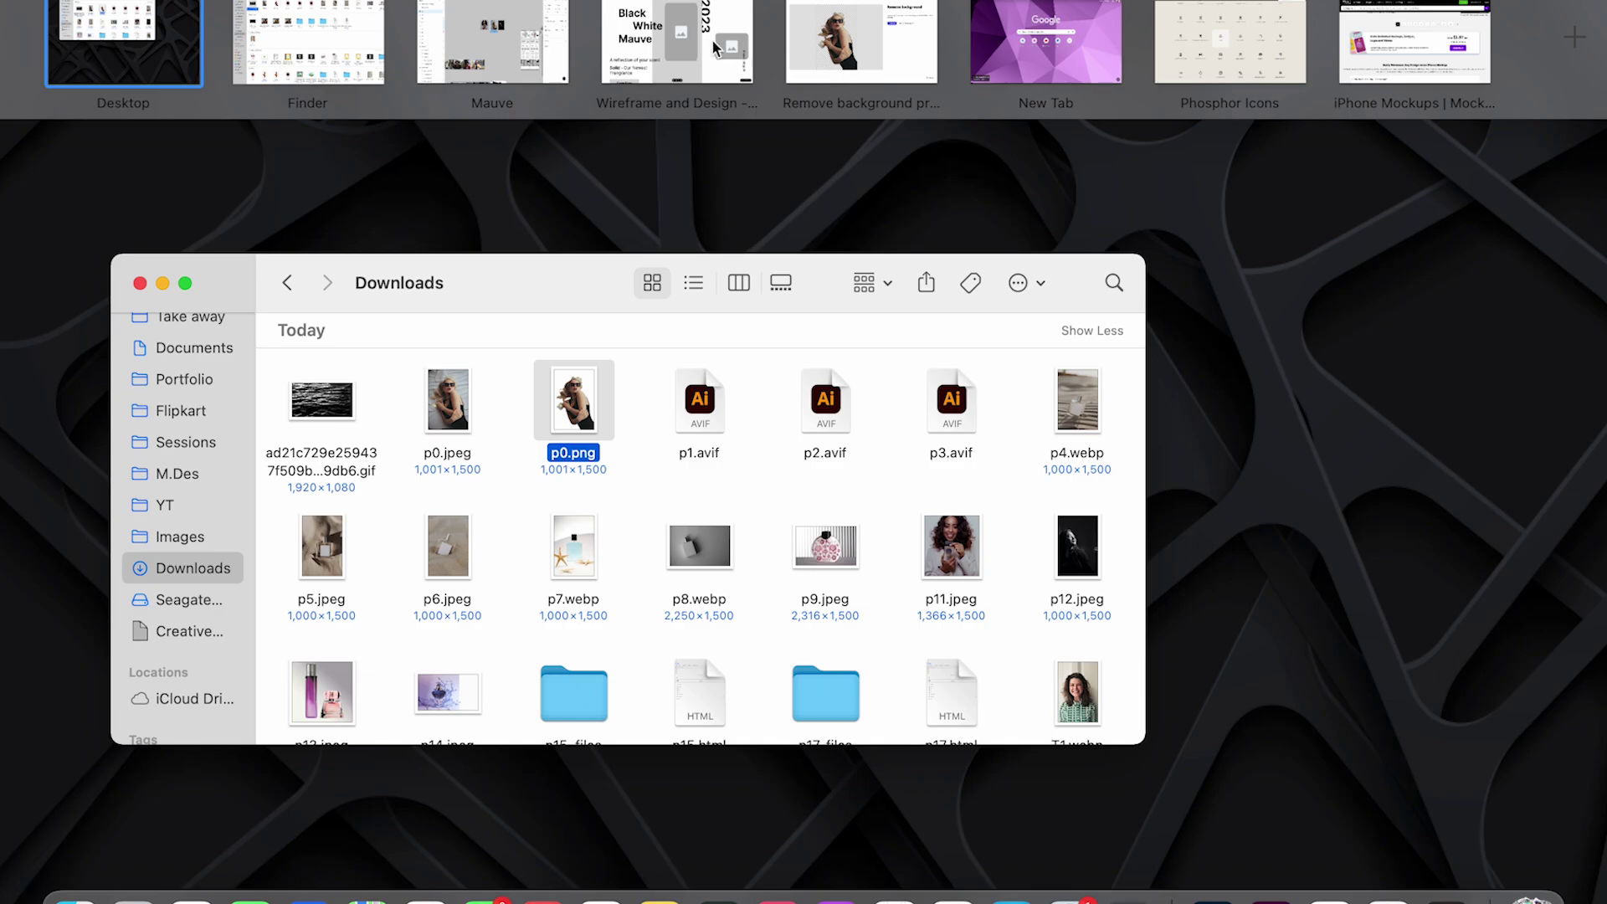
pyautogui.click(684, 59)
pyautogui.hotkey('ctrl', 'Left')
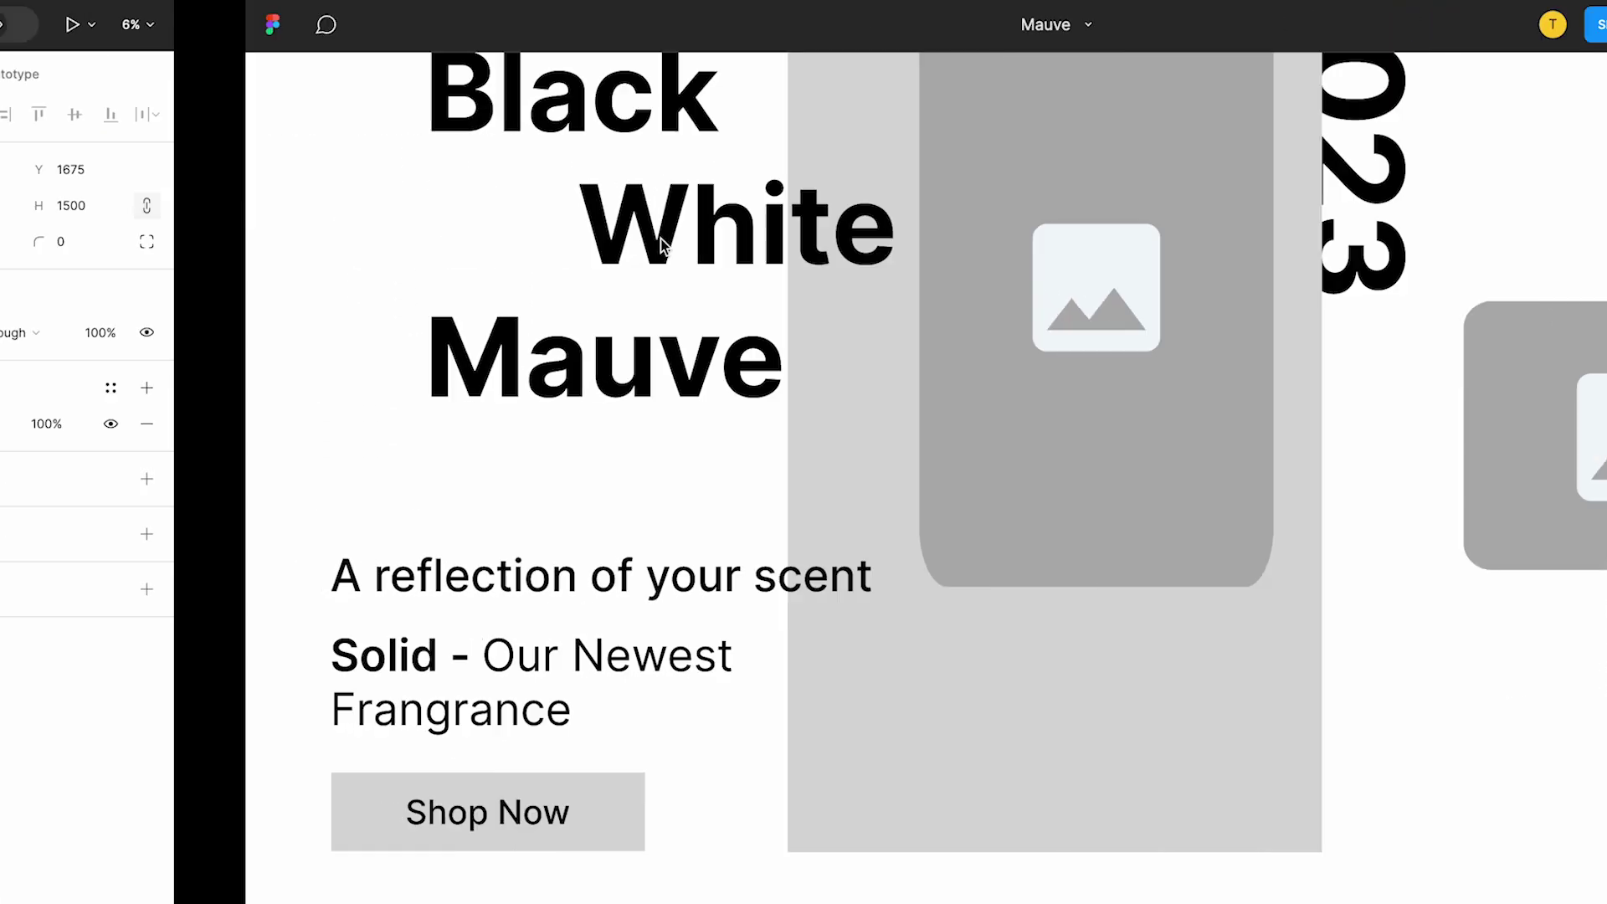
pyautogui.hscroll(4, 842, 436)
pyautogui.scroll(5, 843, 437)
pyautogui.scroll(4, 842, 457)
pyautogui.scroll(-4, 842, 457)
pyautogui.click(465, 133)
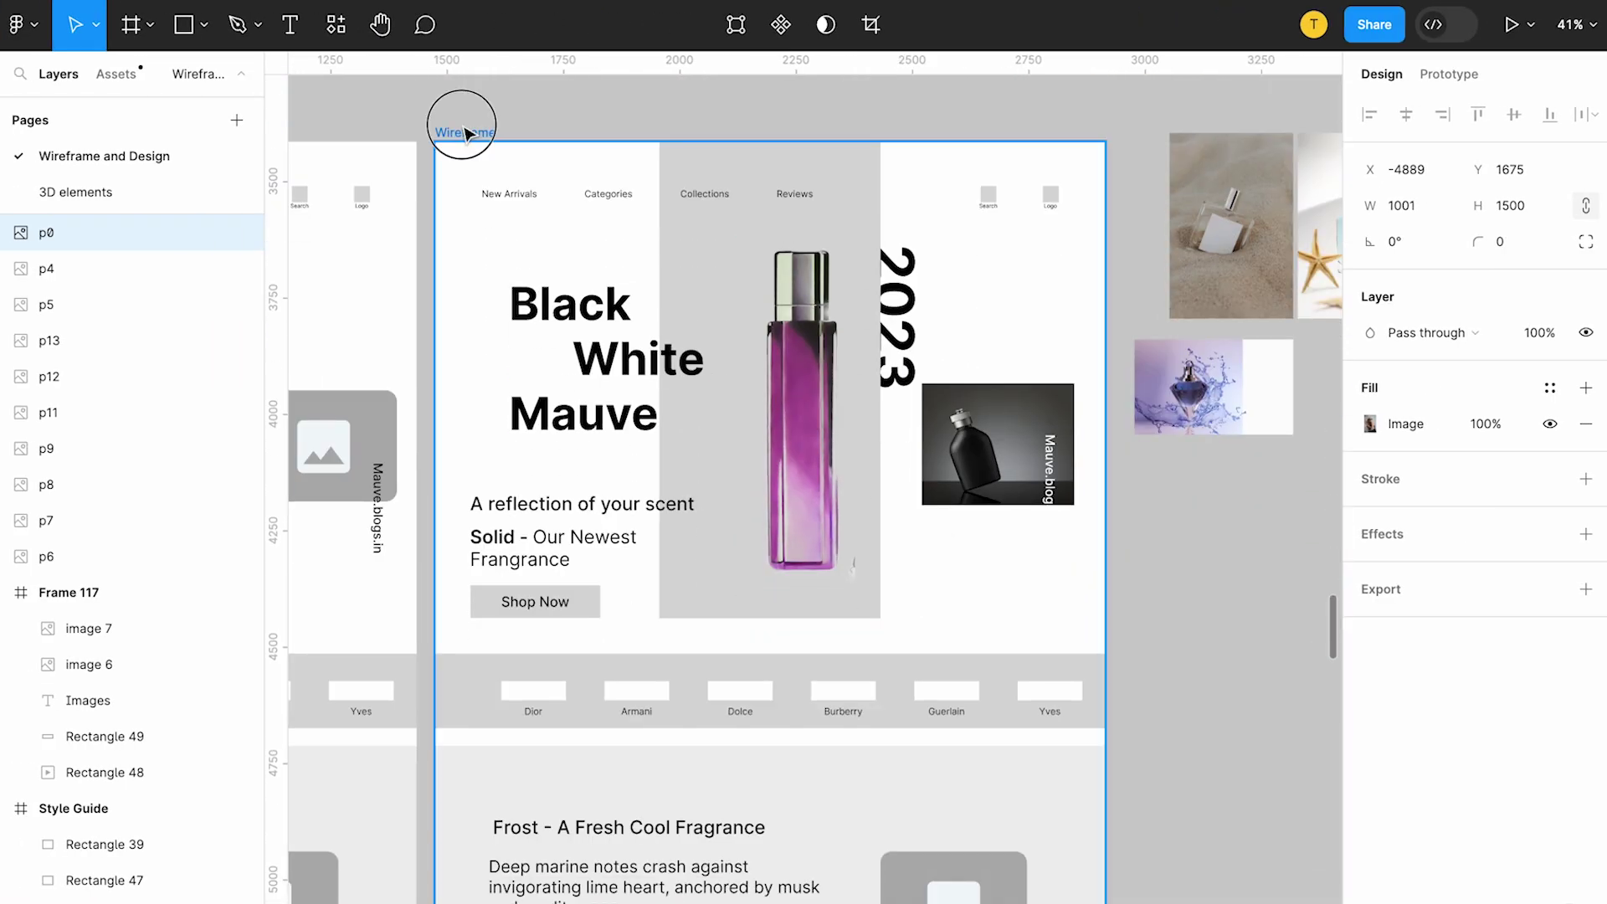
pyautogui.press('super+v')
# Step: Scale the woman cutout down to 319 × 477 and place it below the black bottle photo
pyautogui.moveTo(818, 548); pyautogui.dragTo(902, 500)
pyautogui.scroll(-4, 1134, 743)
pyautogui.hscroll(2, 1134, 743)
pyautogui.moveTo(826, 387); pyautogui.dragTo(971, 449)
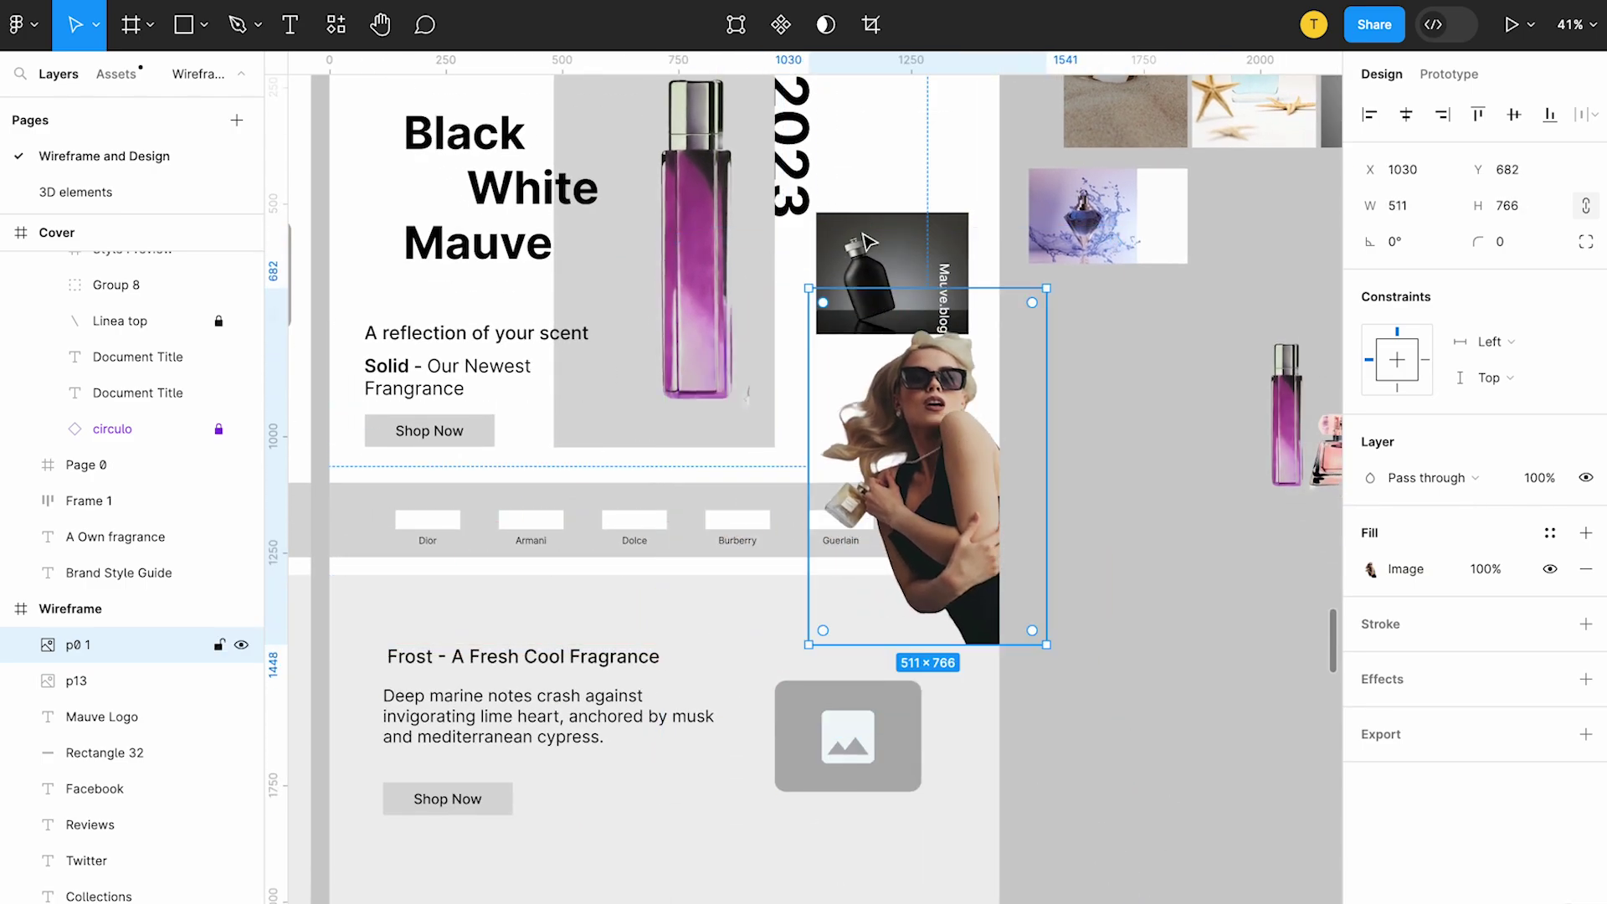
pyautogui.scroll(3, 868, 243)
pyautogui.hscroll(1, 867, 242)
pyautogui.moveTo(930, 655); pyautogui.dragTo(923, 618)
pyautogui.scroll(4, 875, 517)
pyautogui.moveTo(832, 505); pyautogui.dragTo(941, 541)
pyautogui.scroll(-7, 941, 541)
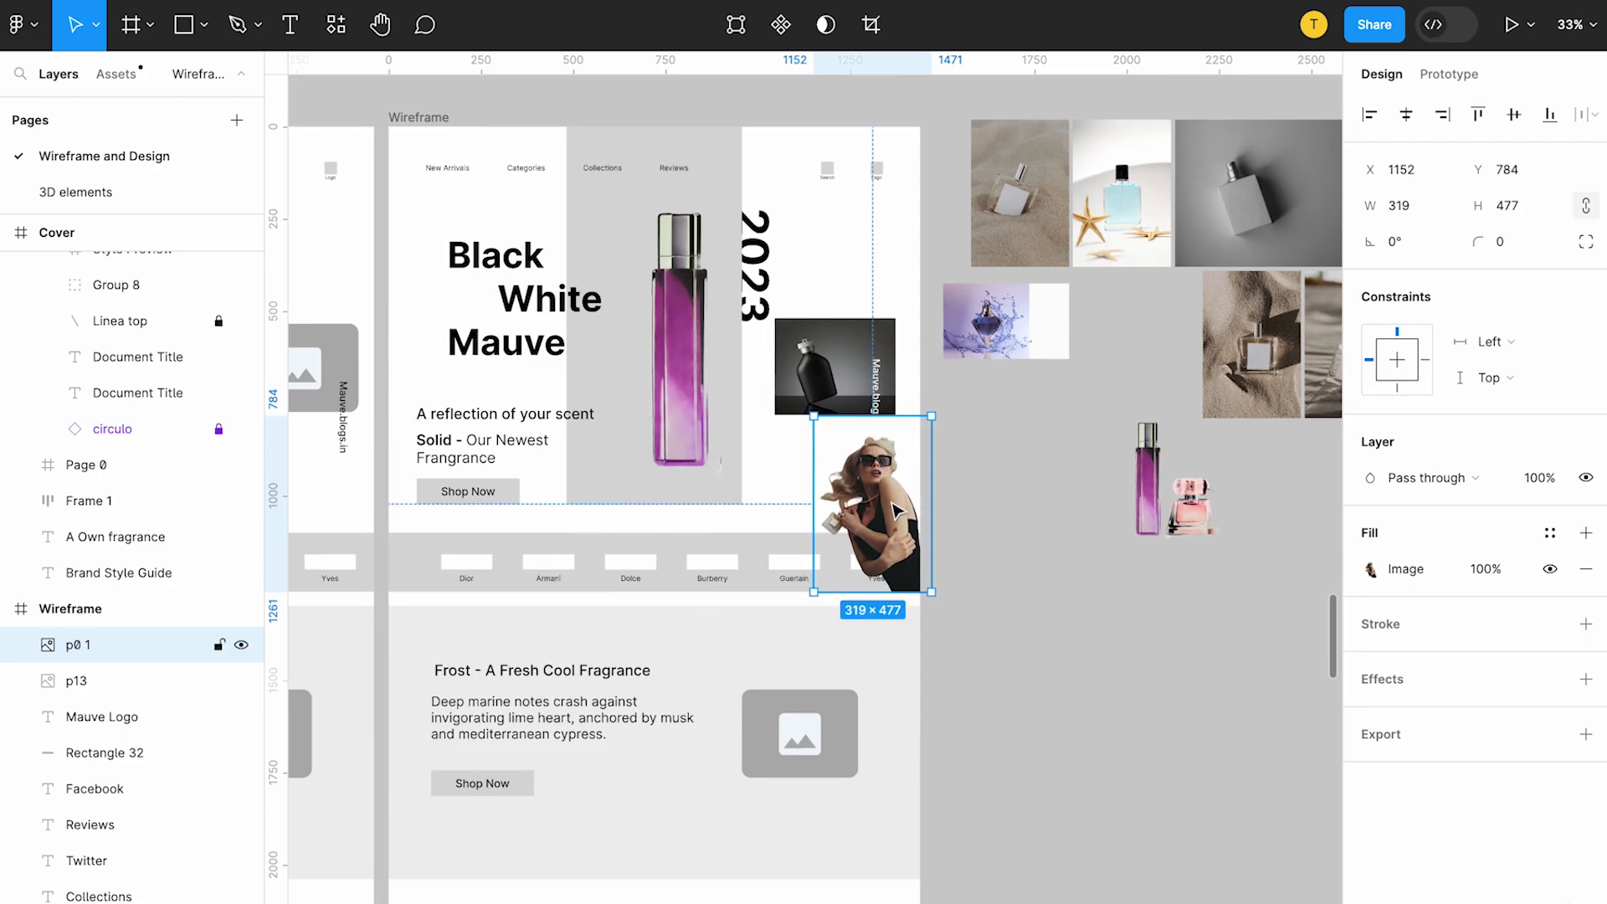
# Step: Try a black drop shadow on the woman cutout with a Y offset of 0, testing spread values of 10 and 2
pyautogui.scroll(5, 895, 510)
pyautogui.rightClick(894, 506)
pyautogui.press('Escape')
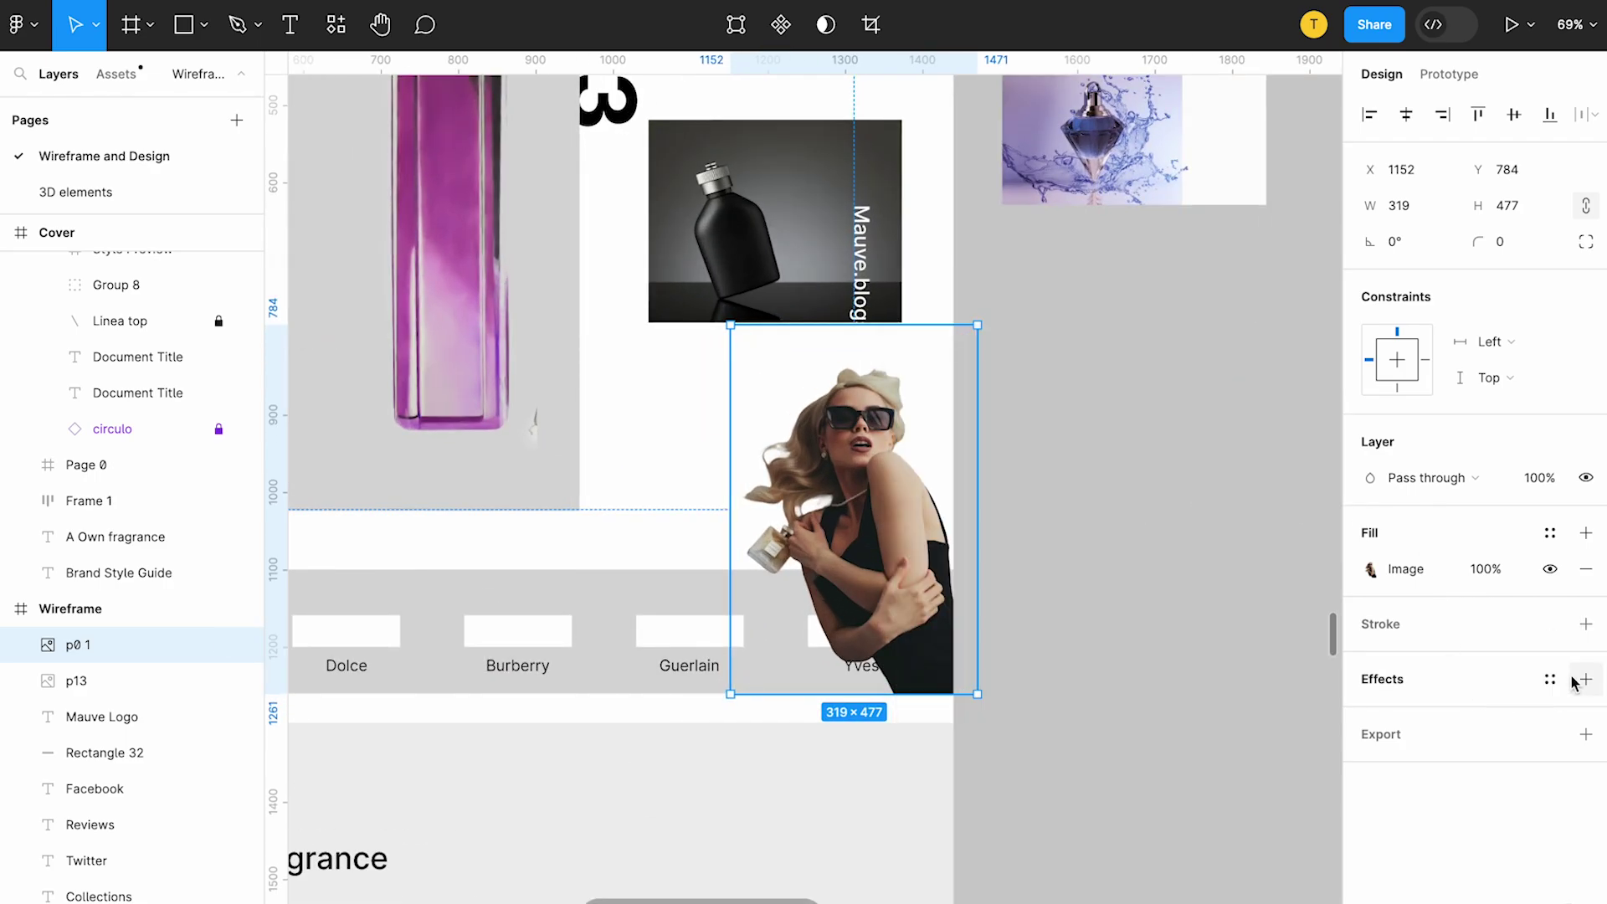
pyautogui.click(1370, 716)
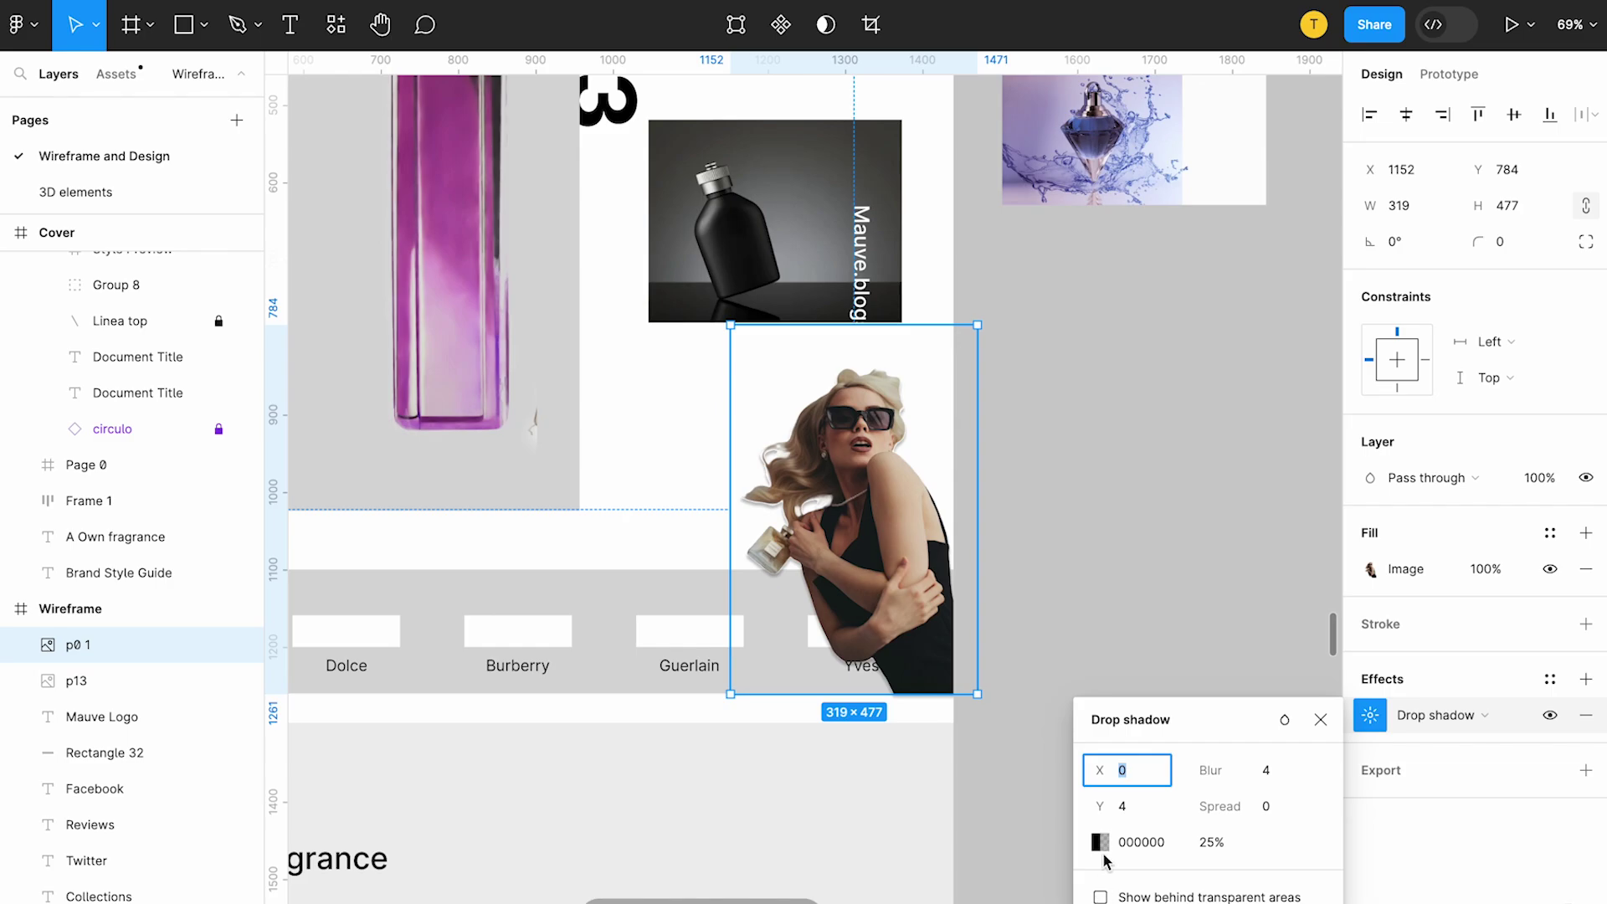
pyautogui.click(1102, 844)
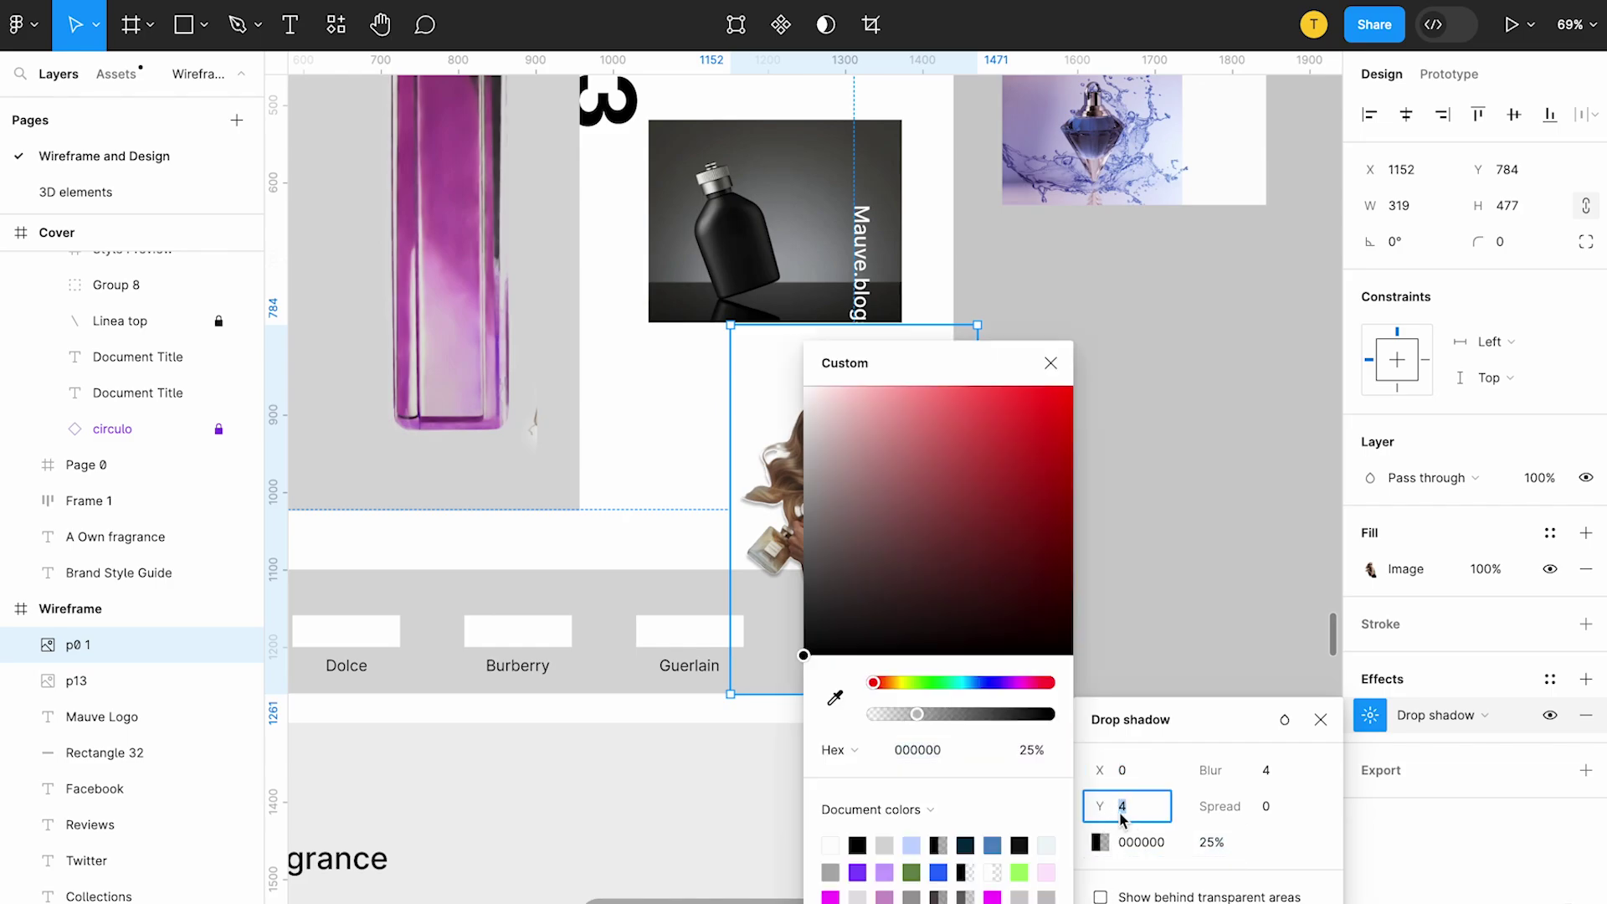
pyautogui.write('10')
pyautogui.press('Return')
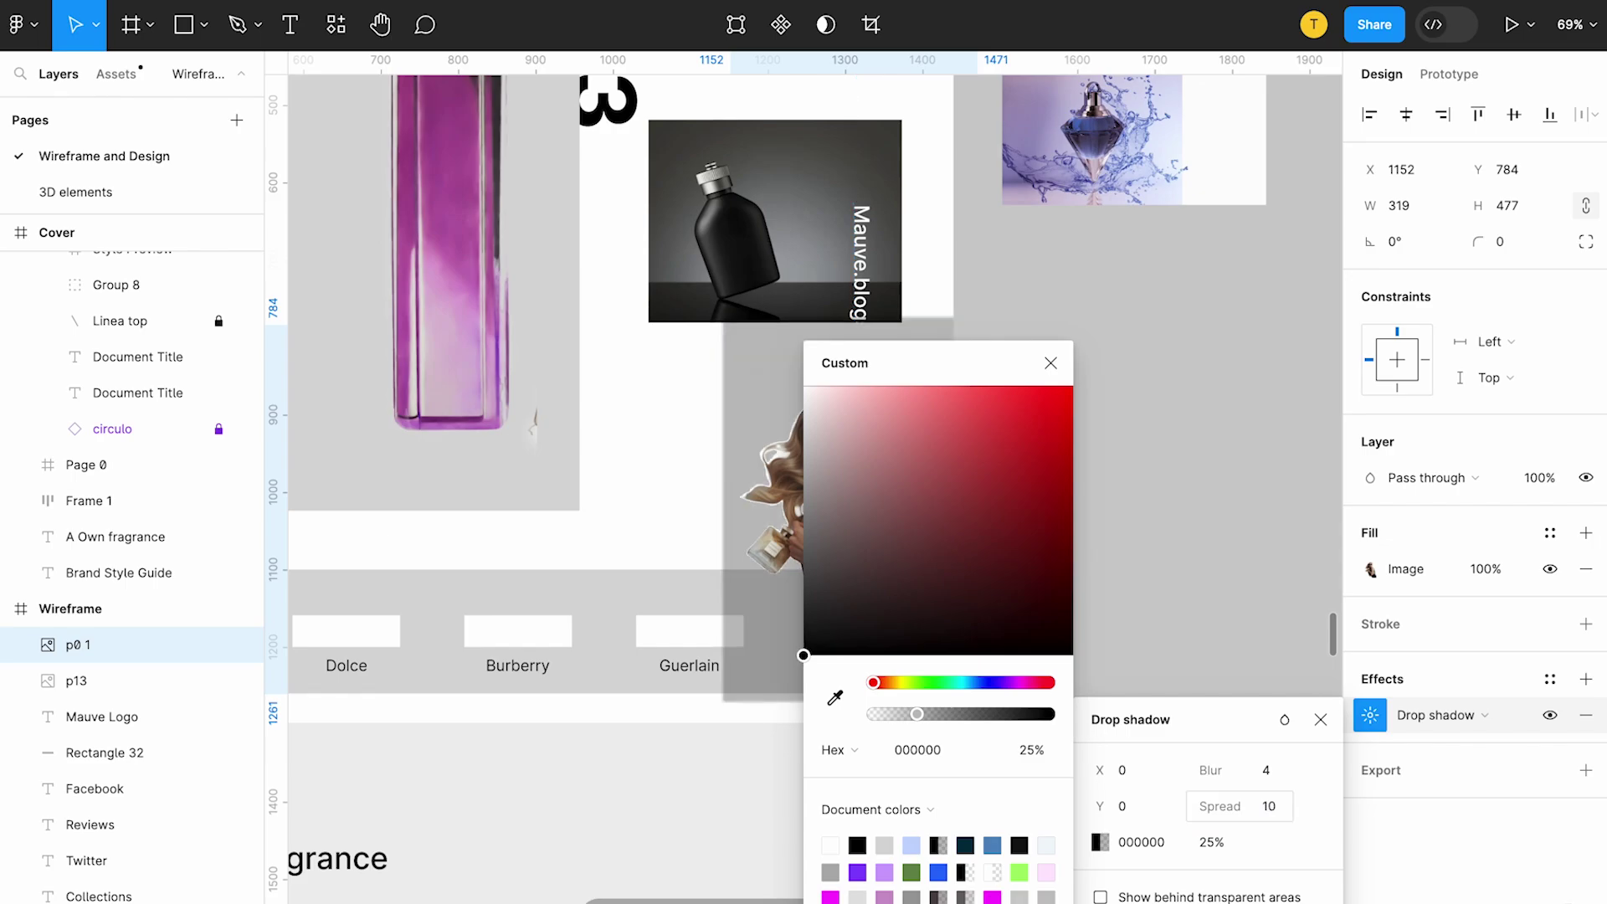
pyautogui.click(1274, 805)
pyautogui.write('2')
pyautogui.press('Return')
pyautogui.press('BackSpace')
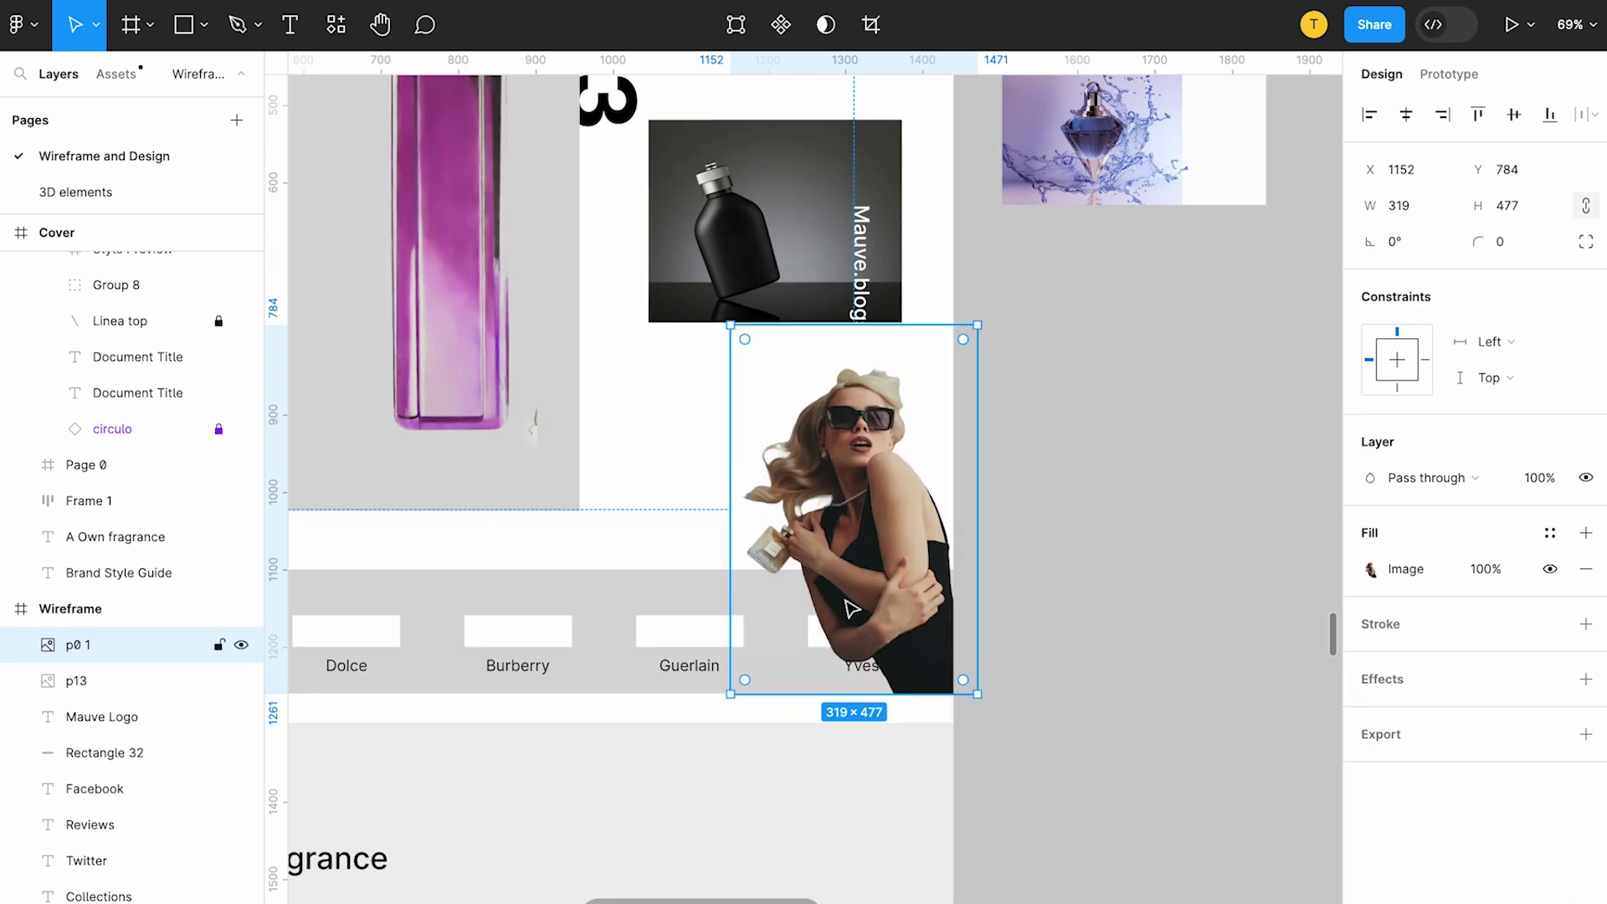
# Step: Add a 25% black drop shadow with Y 4, blur 4 and spread 0 to the woman cutout
pyautogui.click(1369, 717)
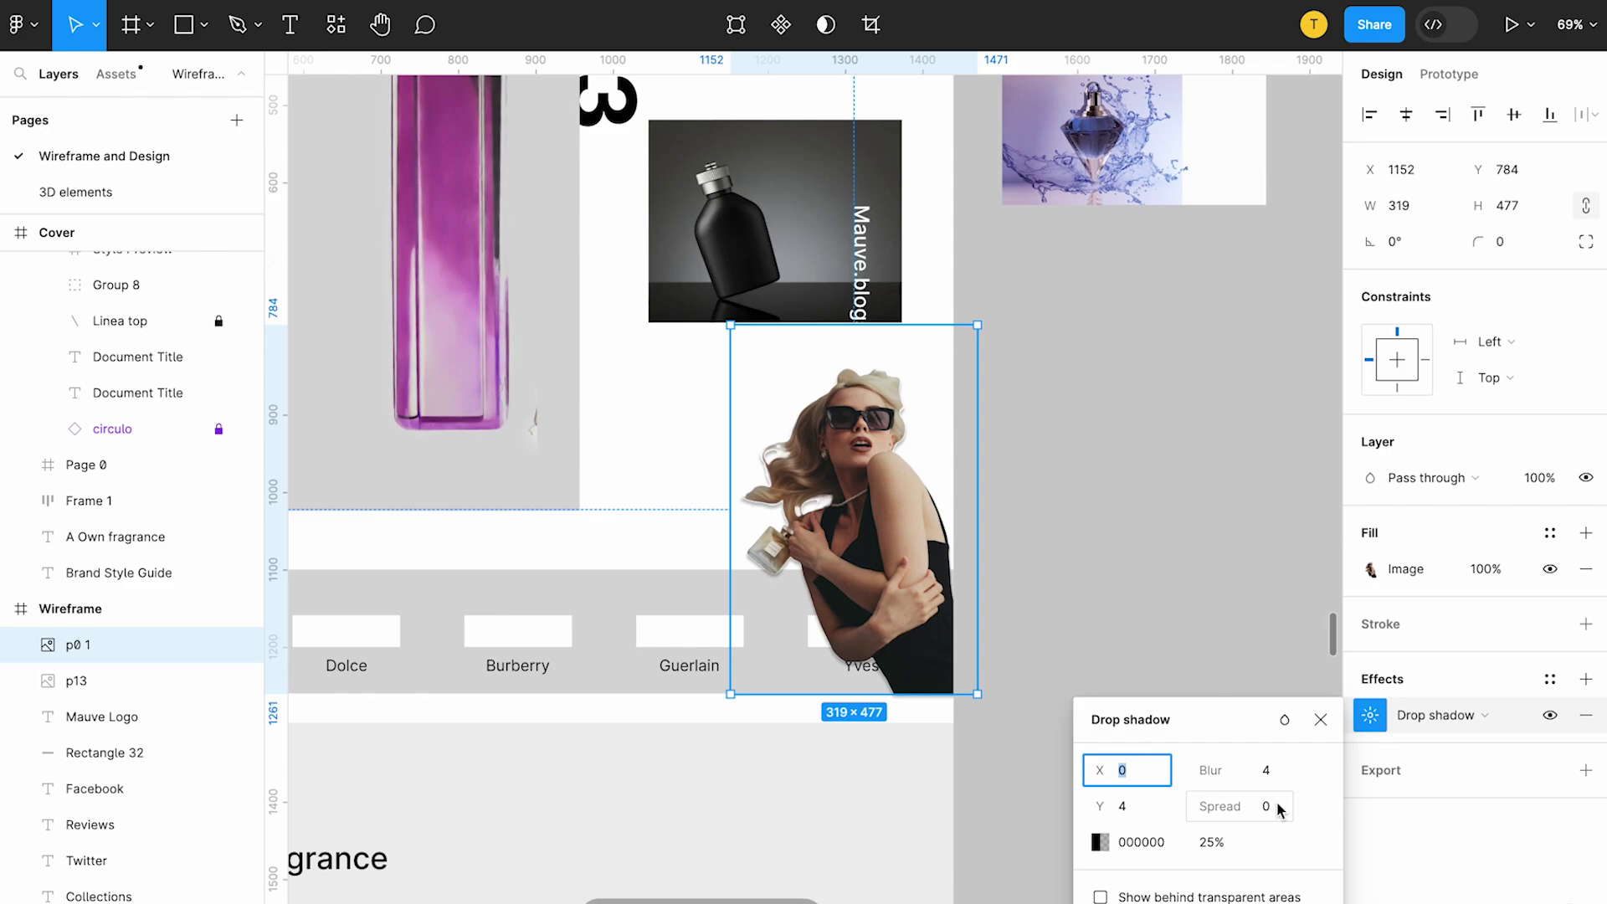
pyautogui.press('Return')
pyautogui.hotkey('ctrl', 'z')
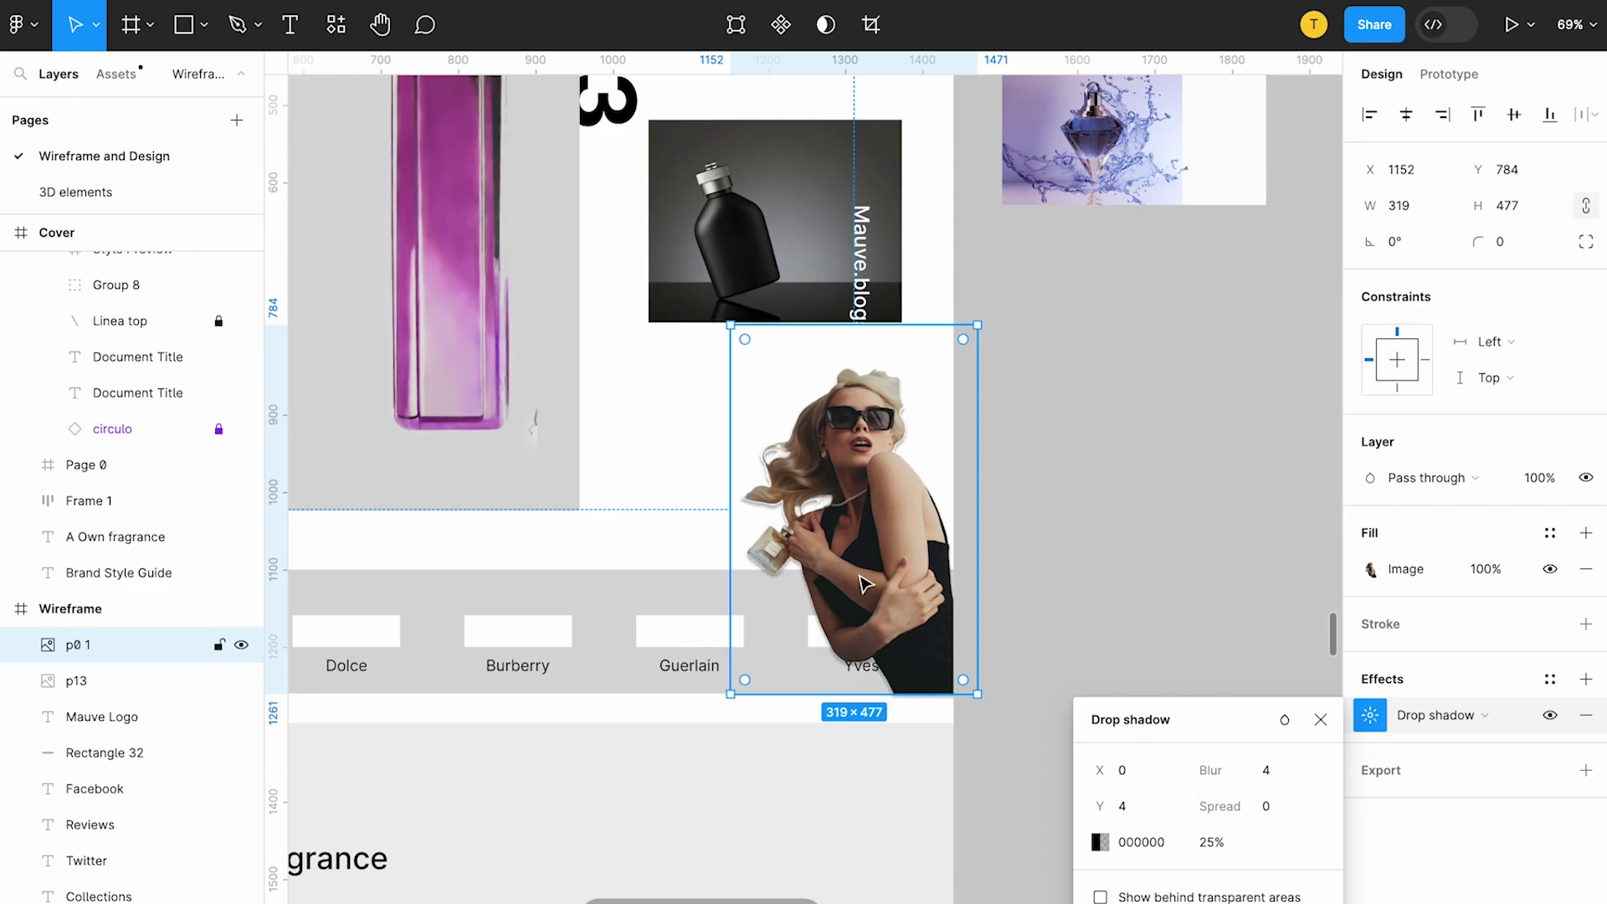
pyautogui.scroll(5, 868, 531)
pyautogui.scroll(-5, 945, 435)
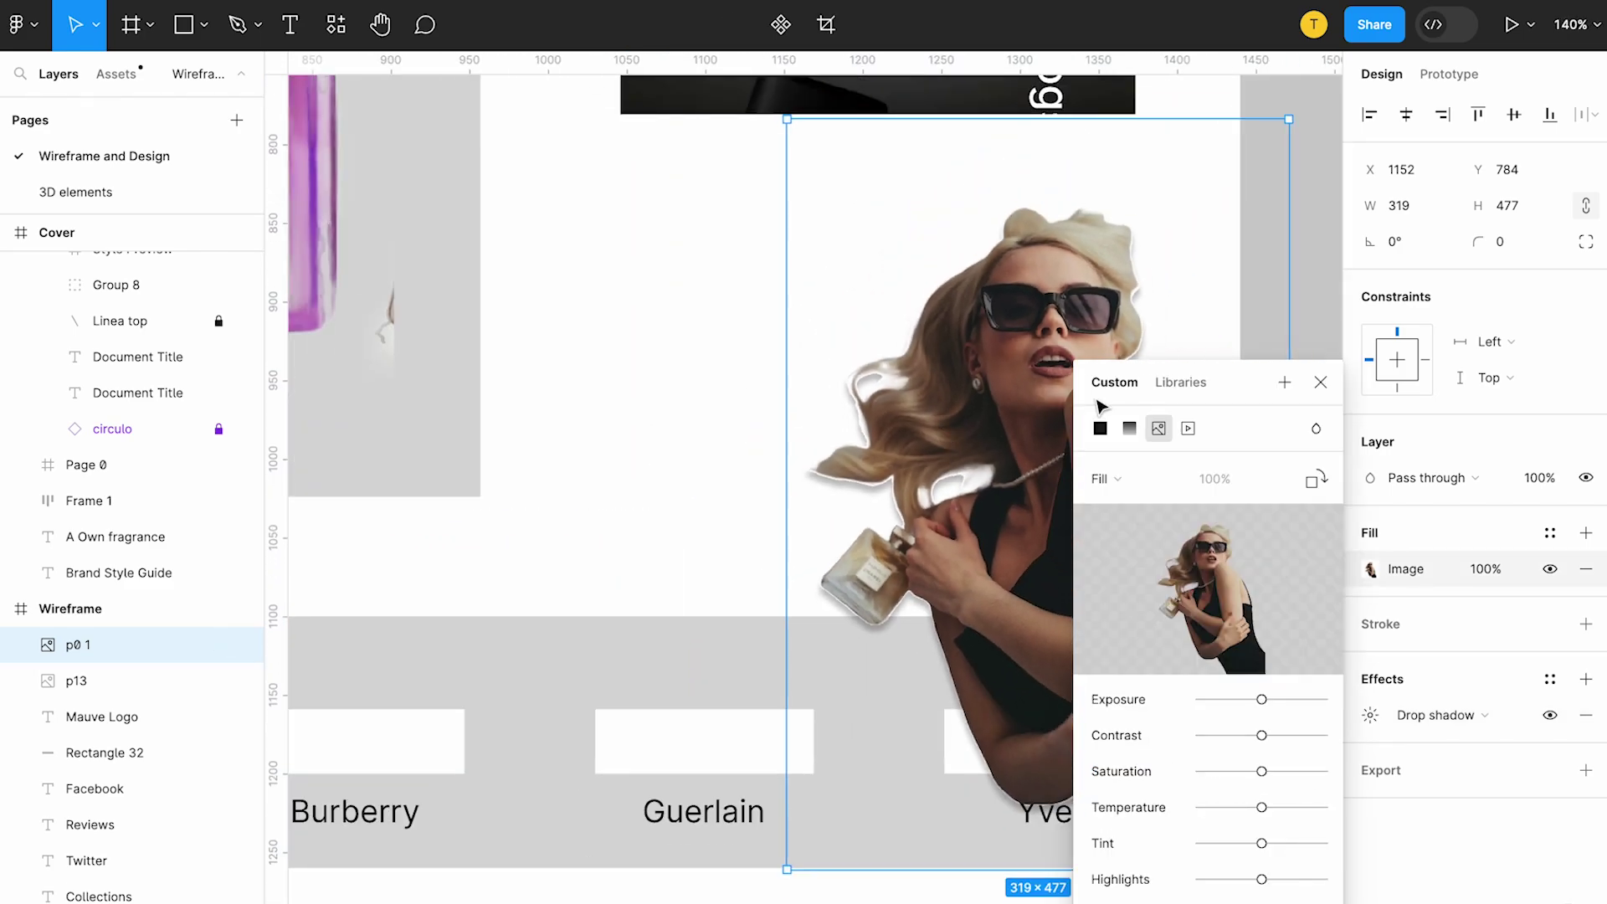
pyautogui.scroll(-3, 1113, 314)
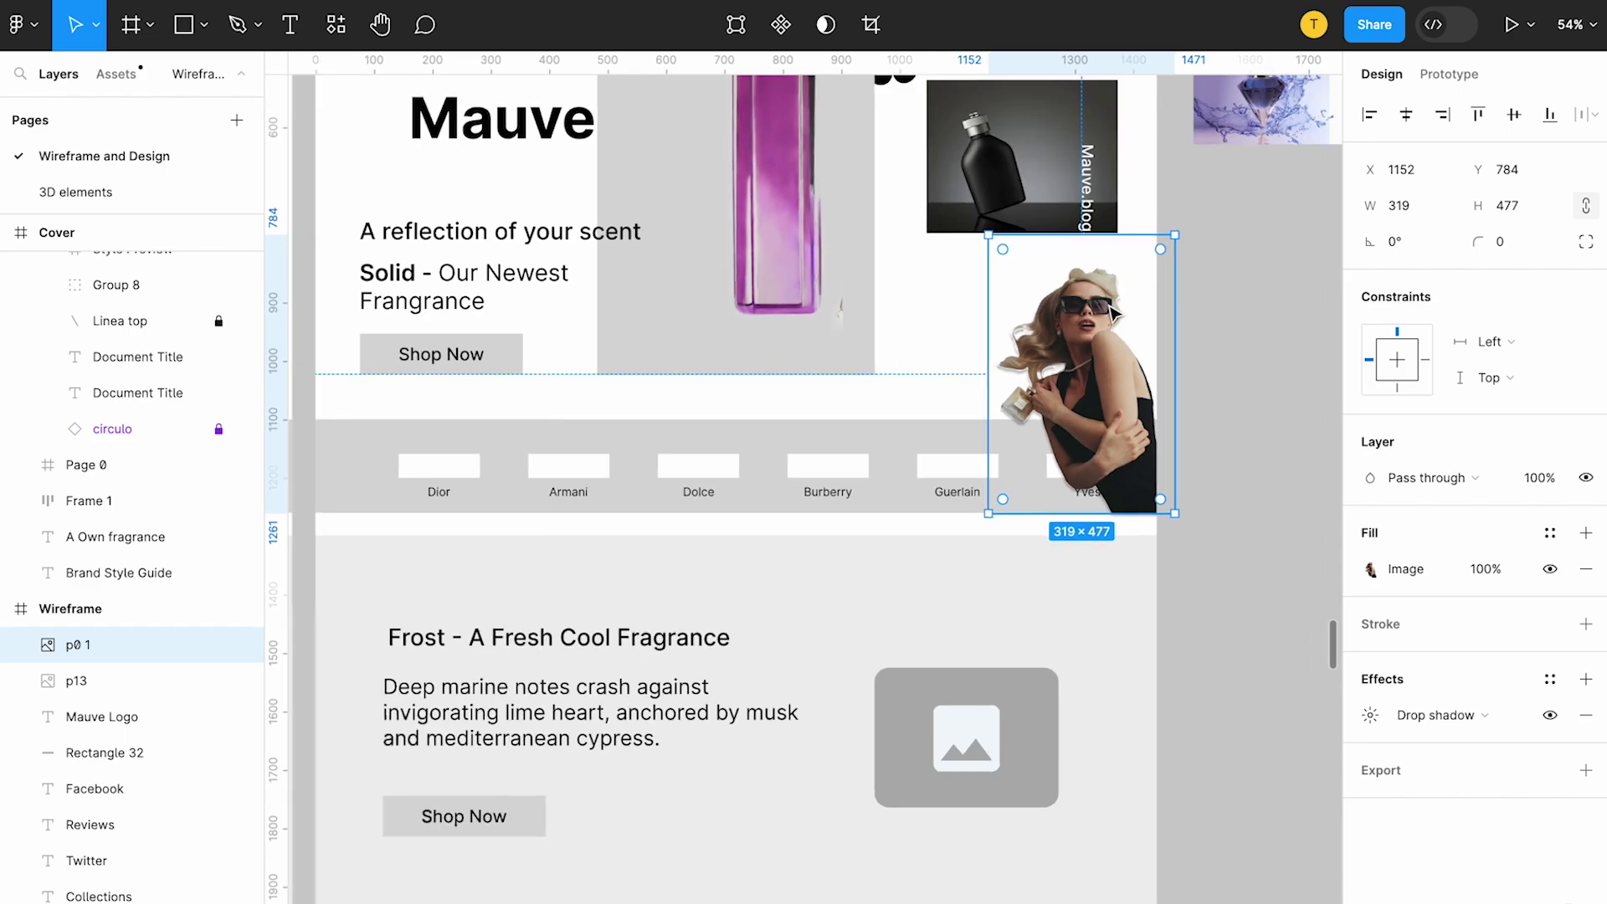
# Step: Delete the woman cutout from the duplicated wireframe
pyautogui.press('Delete')
pyautogui.scroll(-4, 1113, 314)
pyautogui.scroll(-2, 1113, 314)
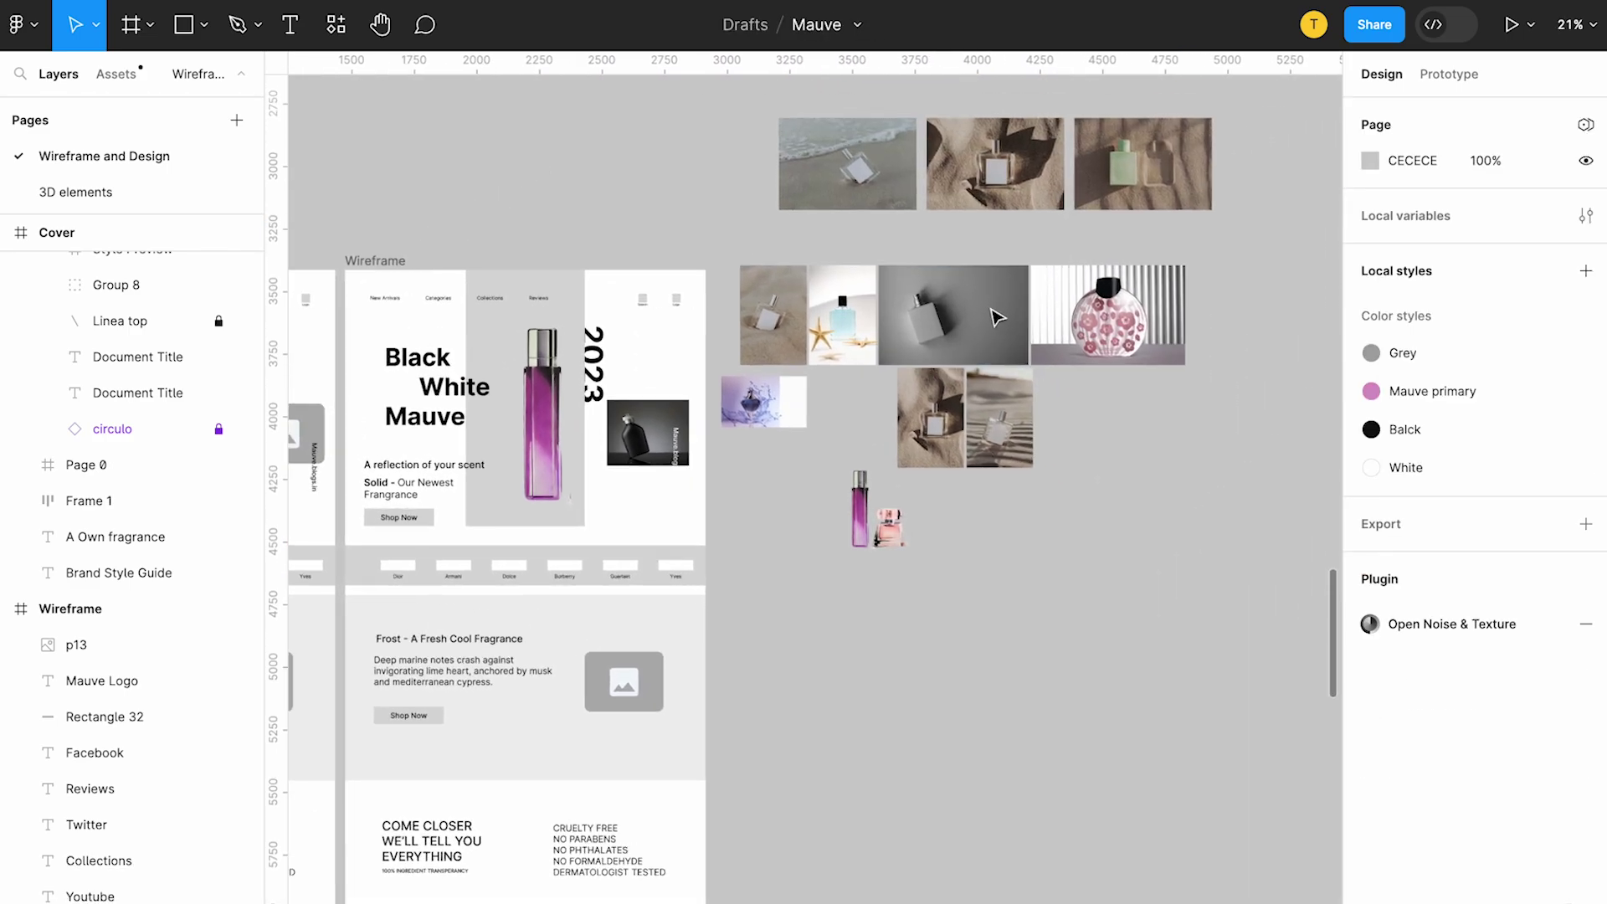
pyautogui.scroll(3, 991, 318)
pyautogui.click(969, 339)
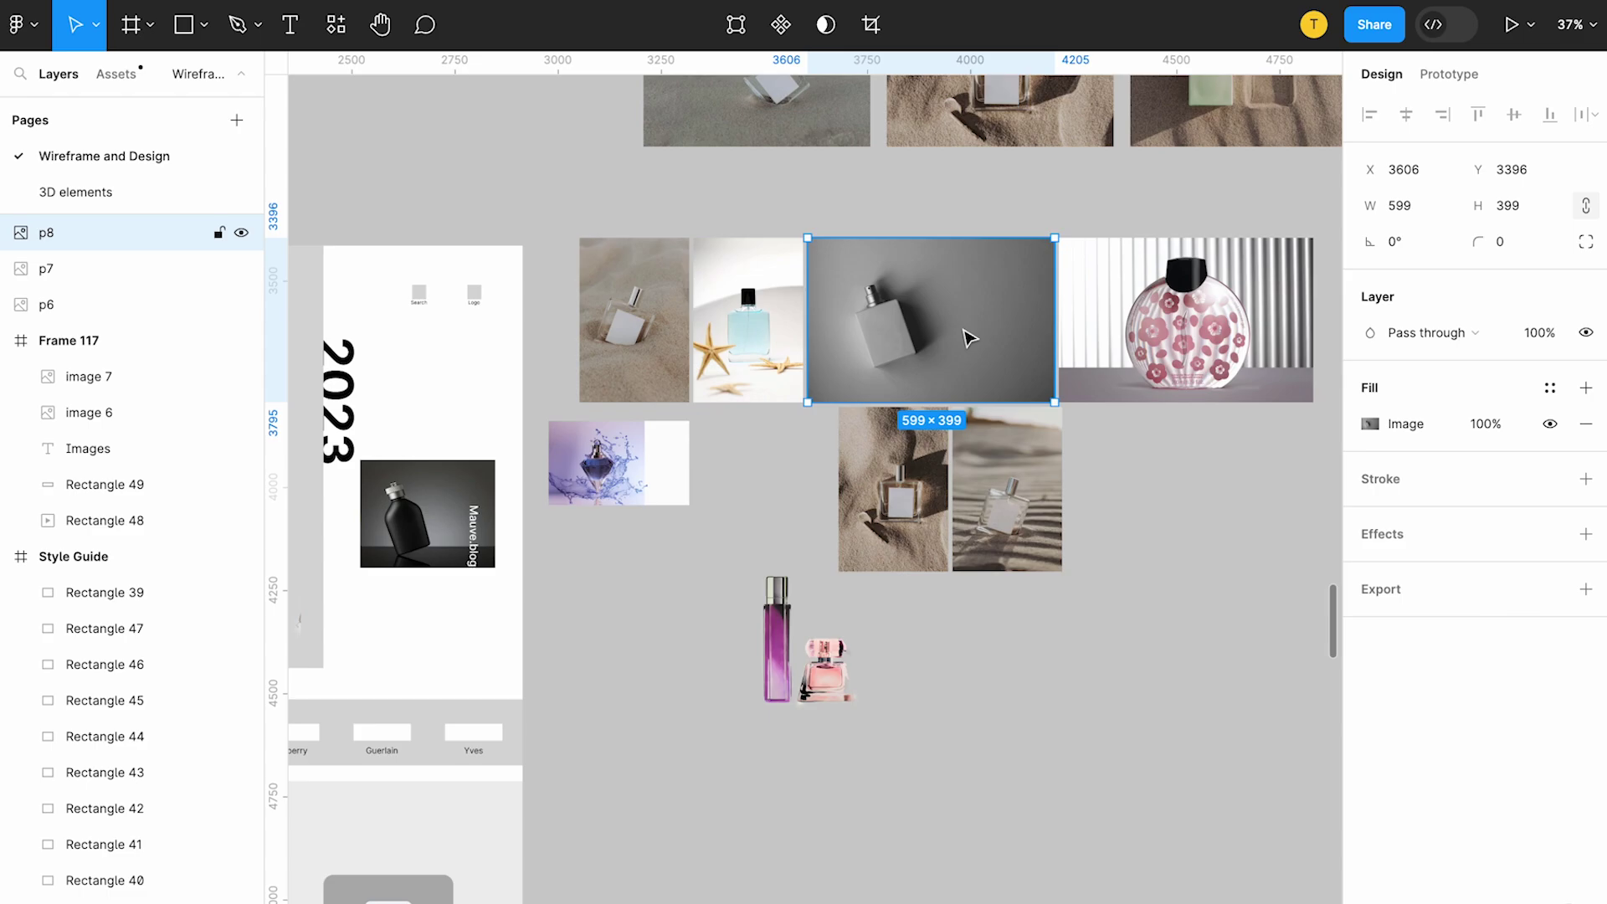
pyautogui.scroll(-2, 969, 339)
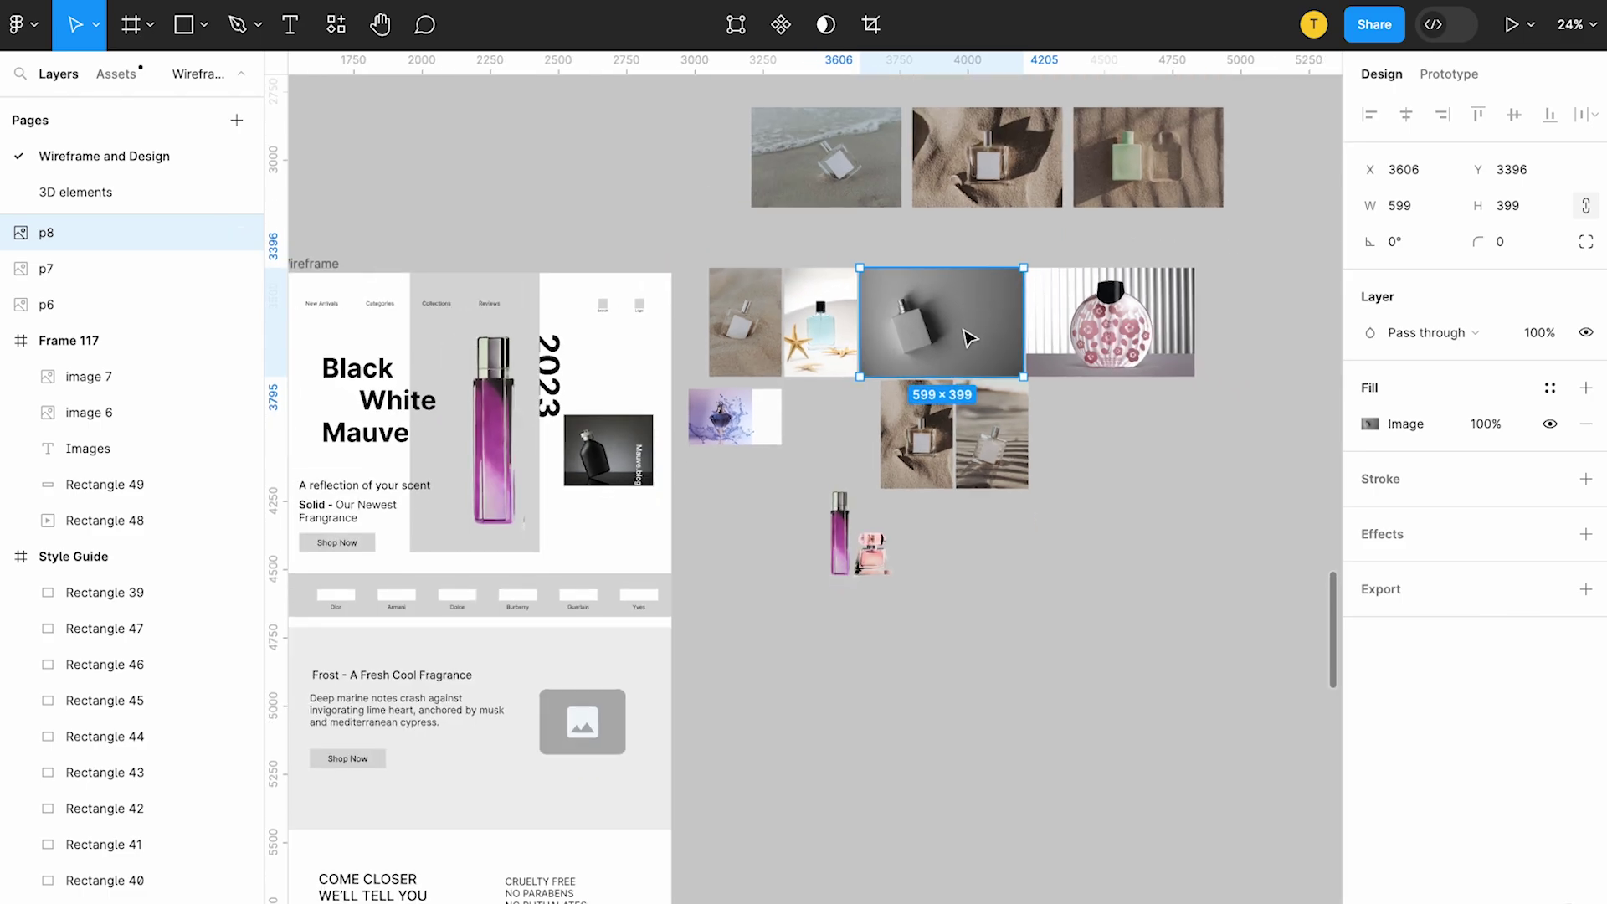
pyautogui.hscroll(-3, 964, 330)
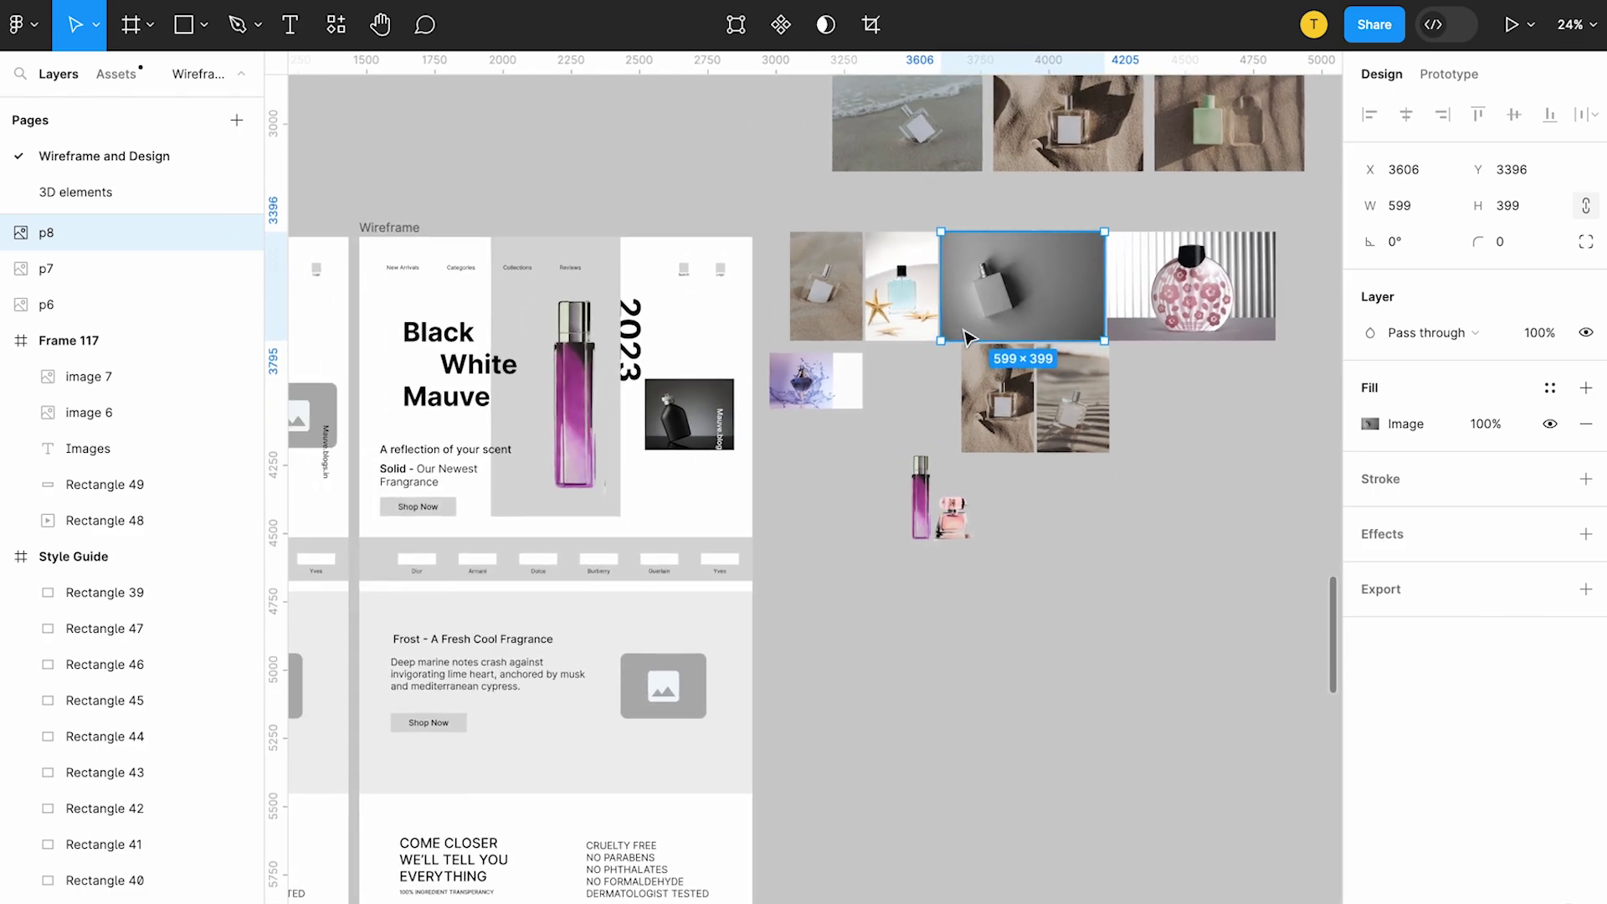
# Step: Enlarge the black bottle photo to about 393 wide and move it with the Mauve.blogs.in text against the hero's right edge
pyautogui.scroll(4, 806, 404)
pyautogui.click(806, 404)
pyautogui.keyDown('shift'); pyautogui.click(844, 423); pyautogui.keyUp('shift')
pyautogui.moveTo(653, 486); pyautogui.dragTo(607, 527)
pyautogui.moveTo(698, 433); pyautogui.dragTo(753, 490)
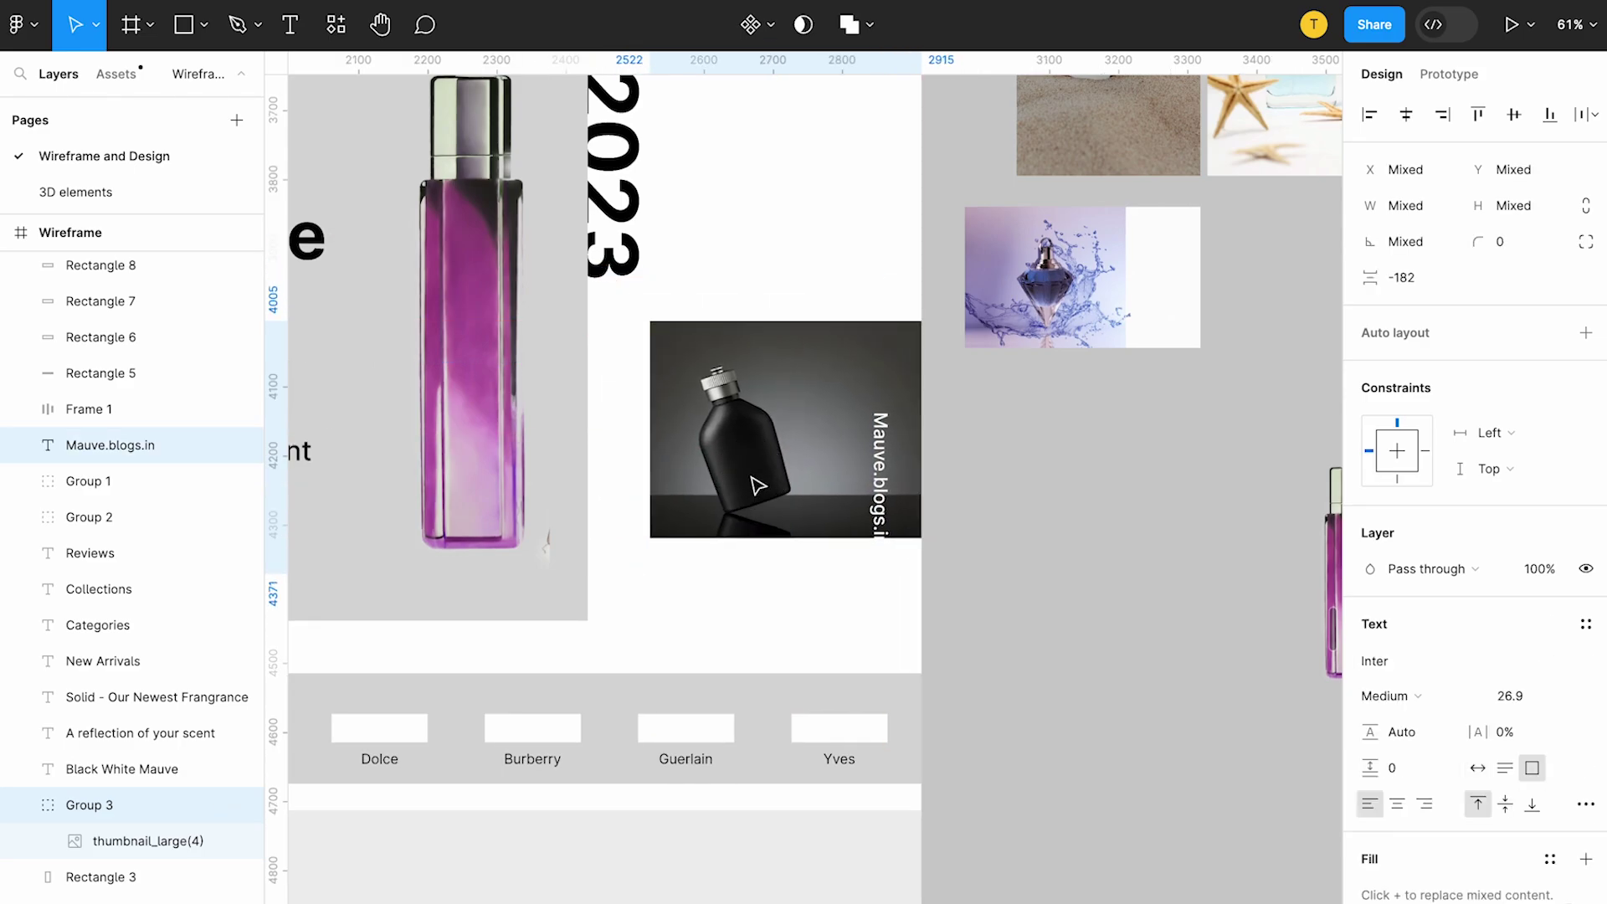
pyautogui.press('Escape')
pyautogui.click(884, 459)
pyautogui.scroll(-4, 867, 512)
pyautogui.hscroll(-3, 868, 512)
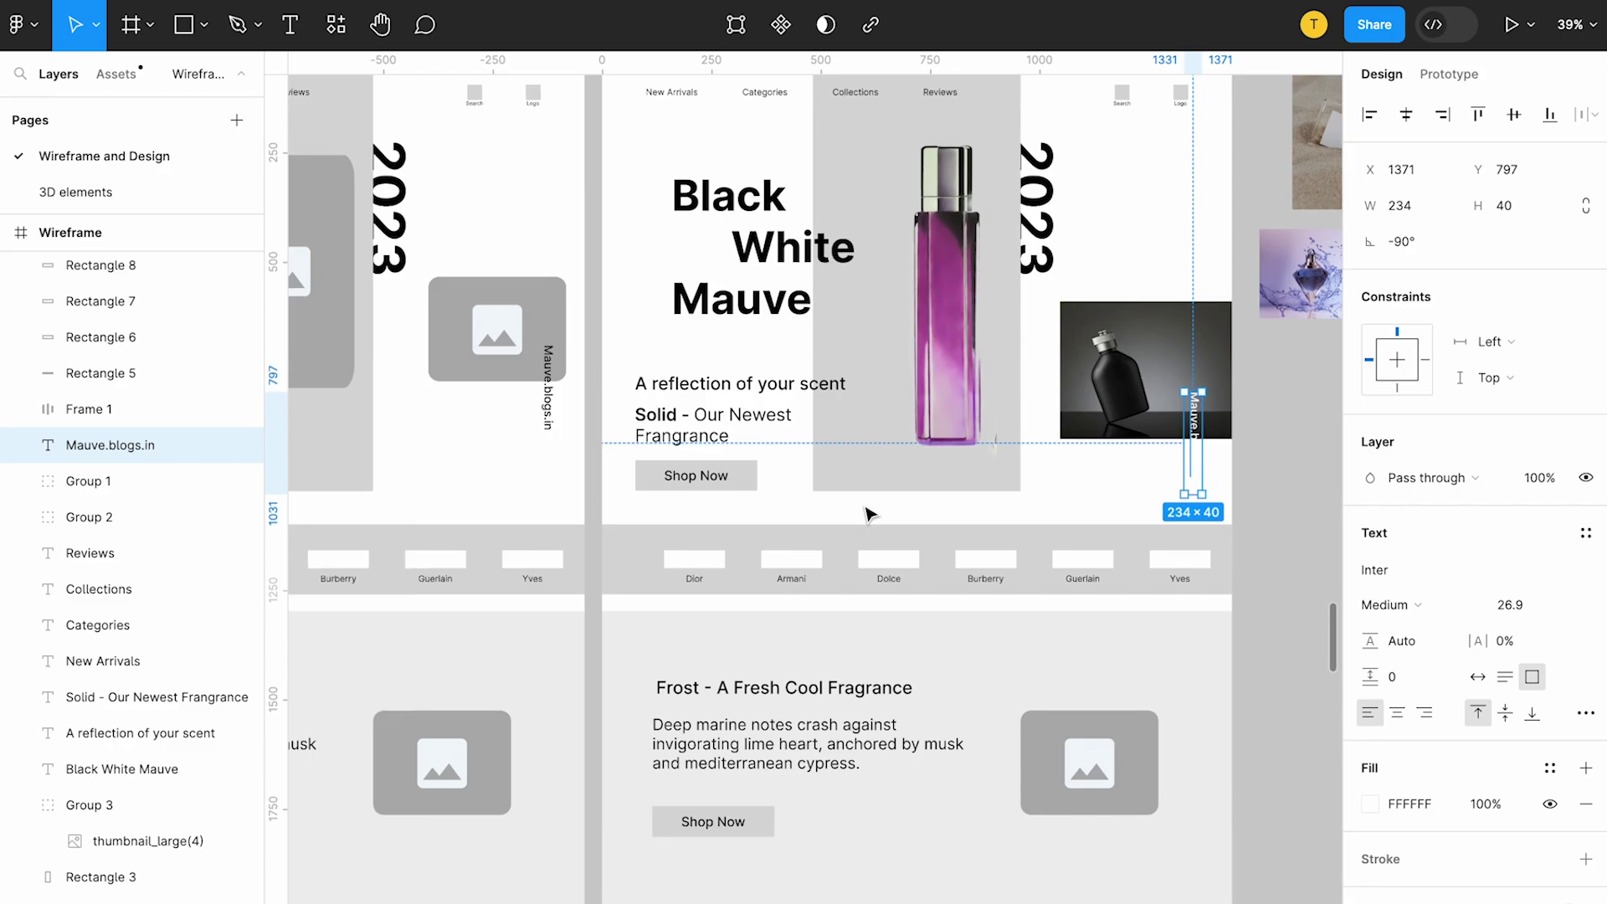
# Step: Delete the image placeholder from the Frost - A Fresh Cool Fragrance section
pyautogui.scroll(-3, 868, 512)
pyautogui.doubleClick(983, 556)
pyautogui.click(1053, 556)
pyautogui.click(1004, 556)
pyautogui.press('Delete')
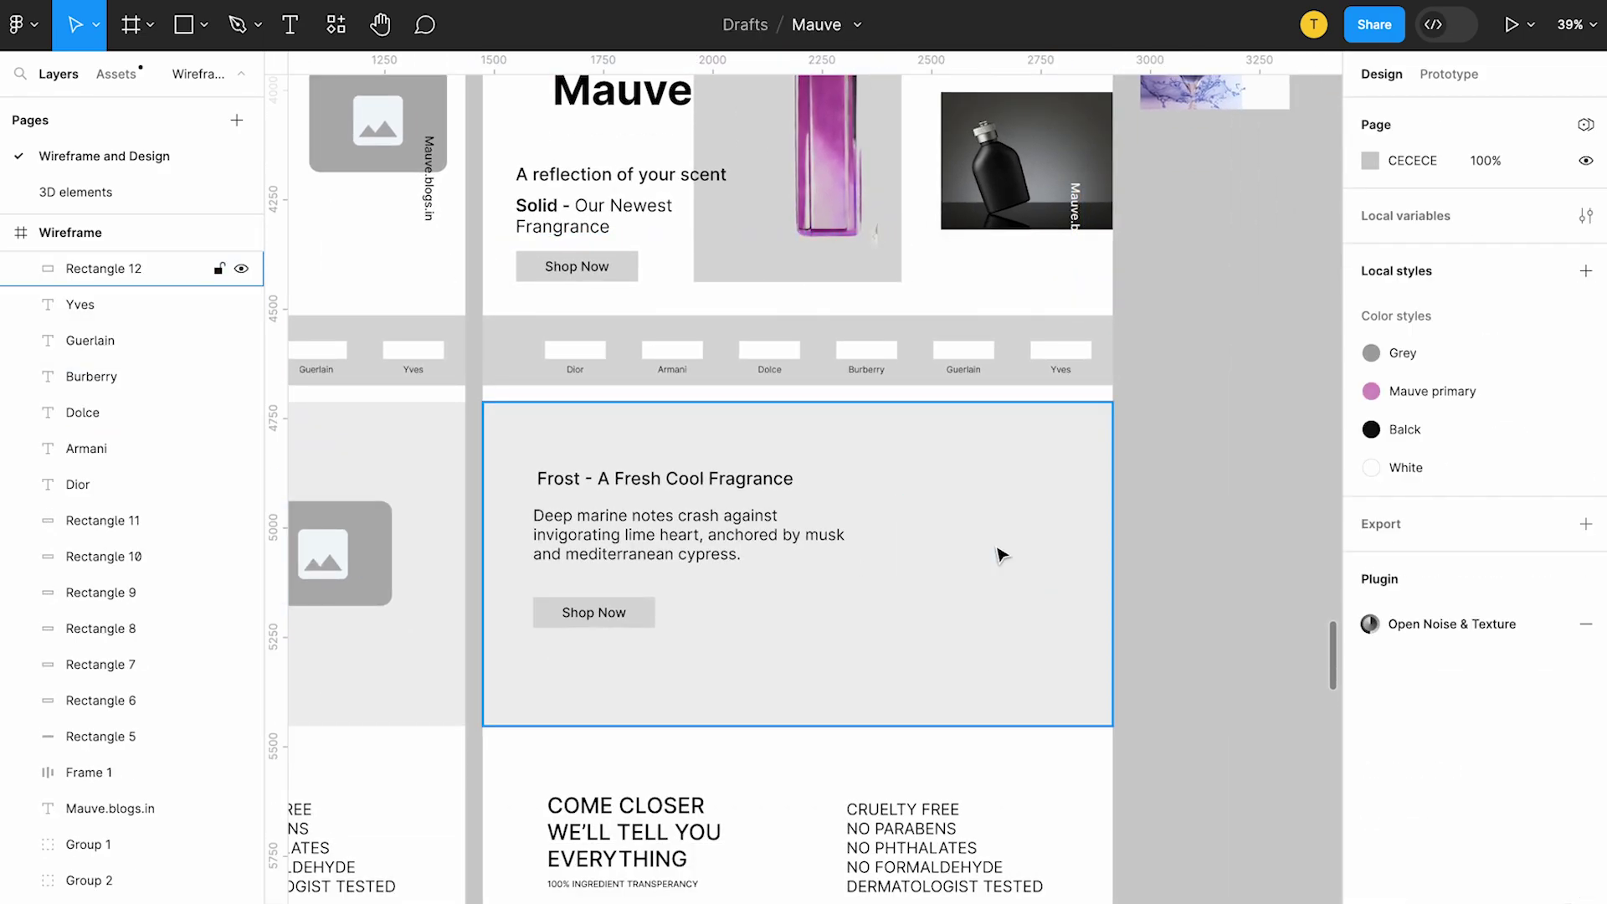
pyautogui.click(1001, 554)
pyautogui.scroll(-3, 979, 506)
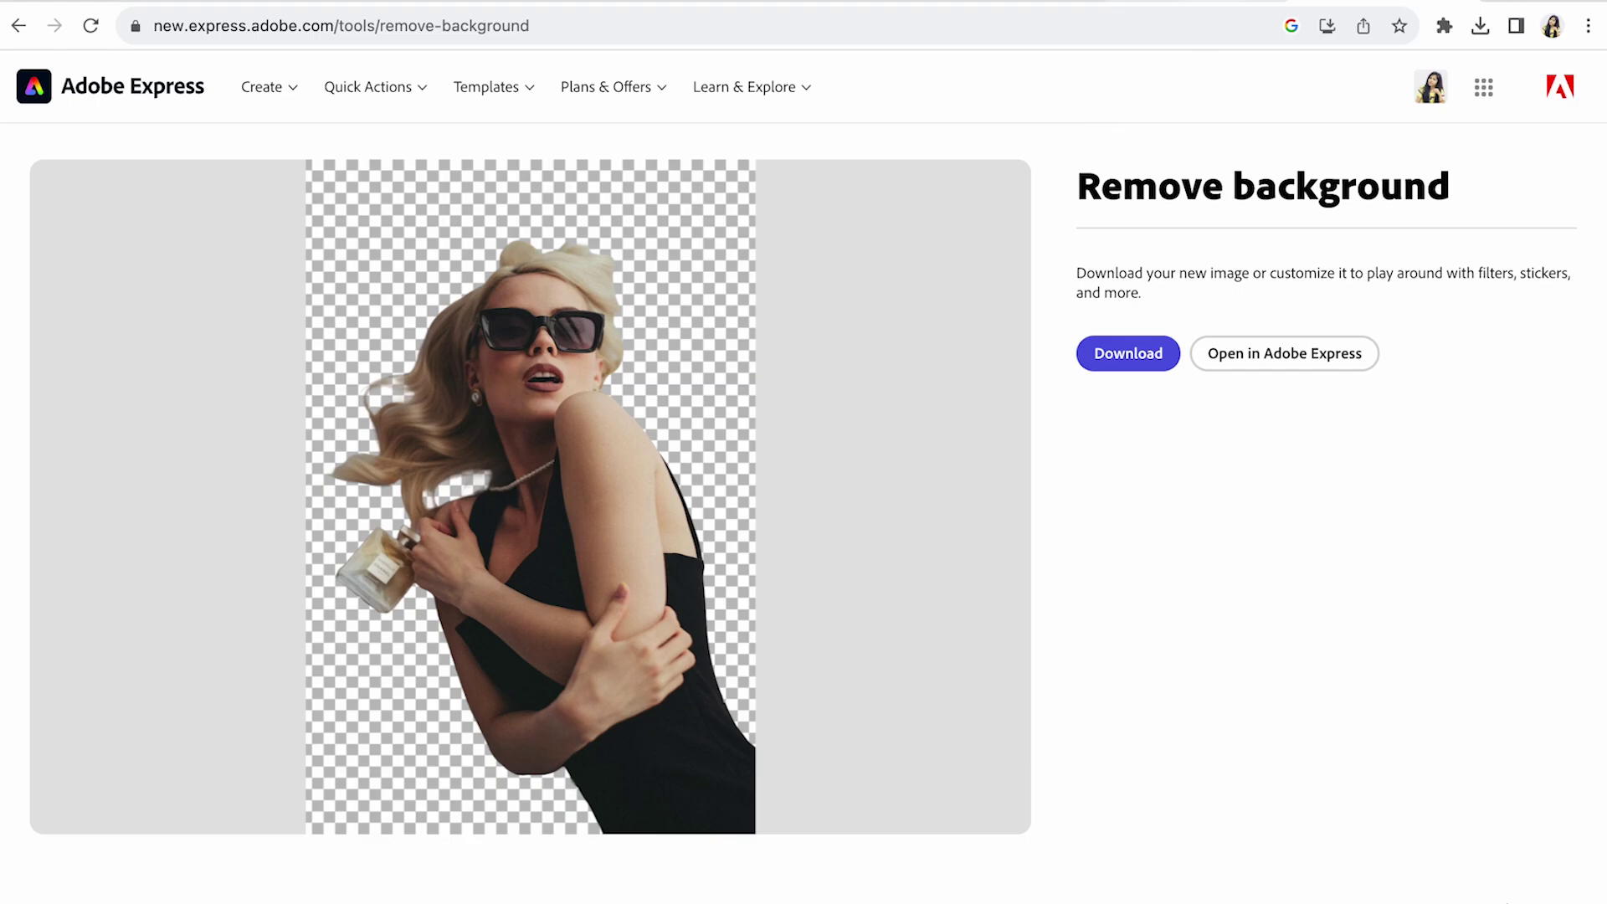
# Step: Switch to the browser and search Google in a new tab for "water black and white gif"
pyautogui.hotkey('ctrl', 't')
pyautogui.click(848, 21)
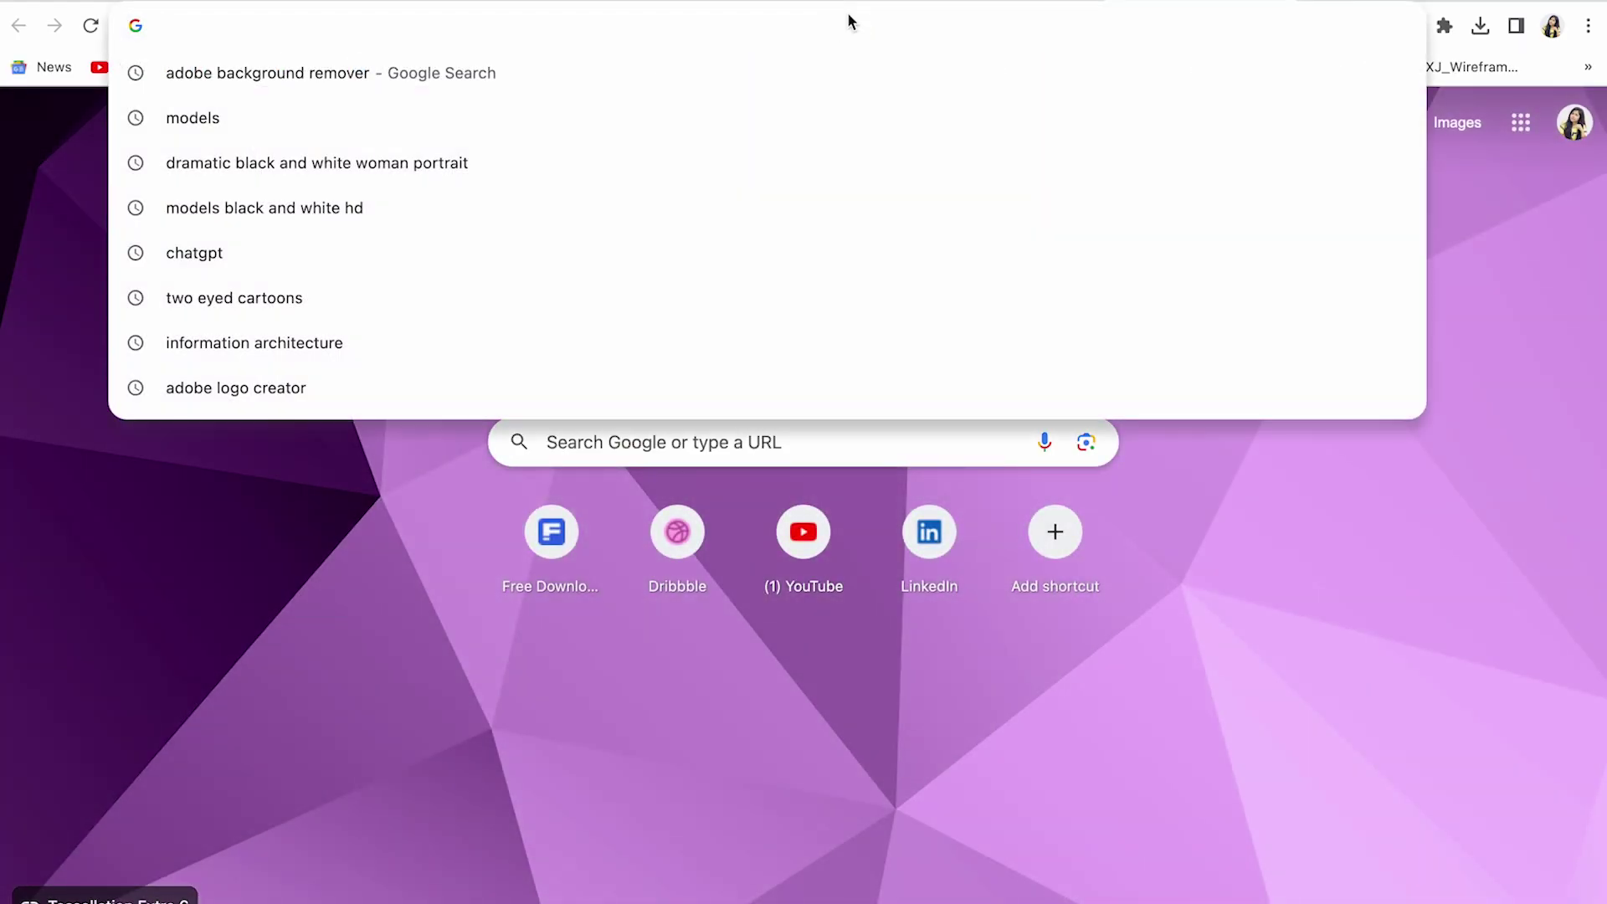
pyautogui.write('g')
pyautogui.press('BackSpace')
pyautogui.write('gi')
pyautogui.press('BackSpace')
pyautogui.press('BackSpace')
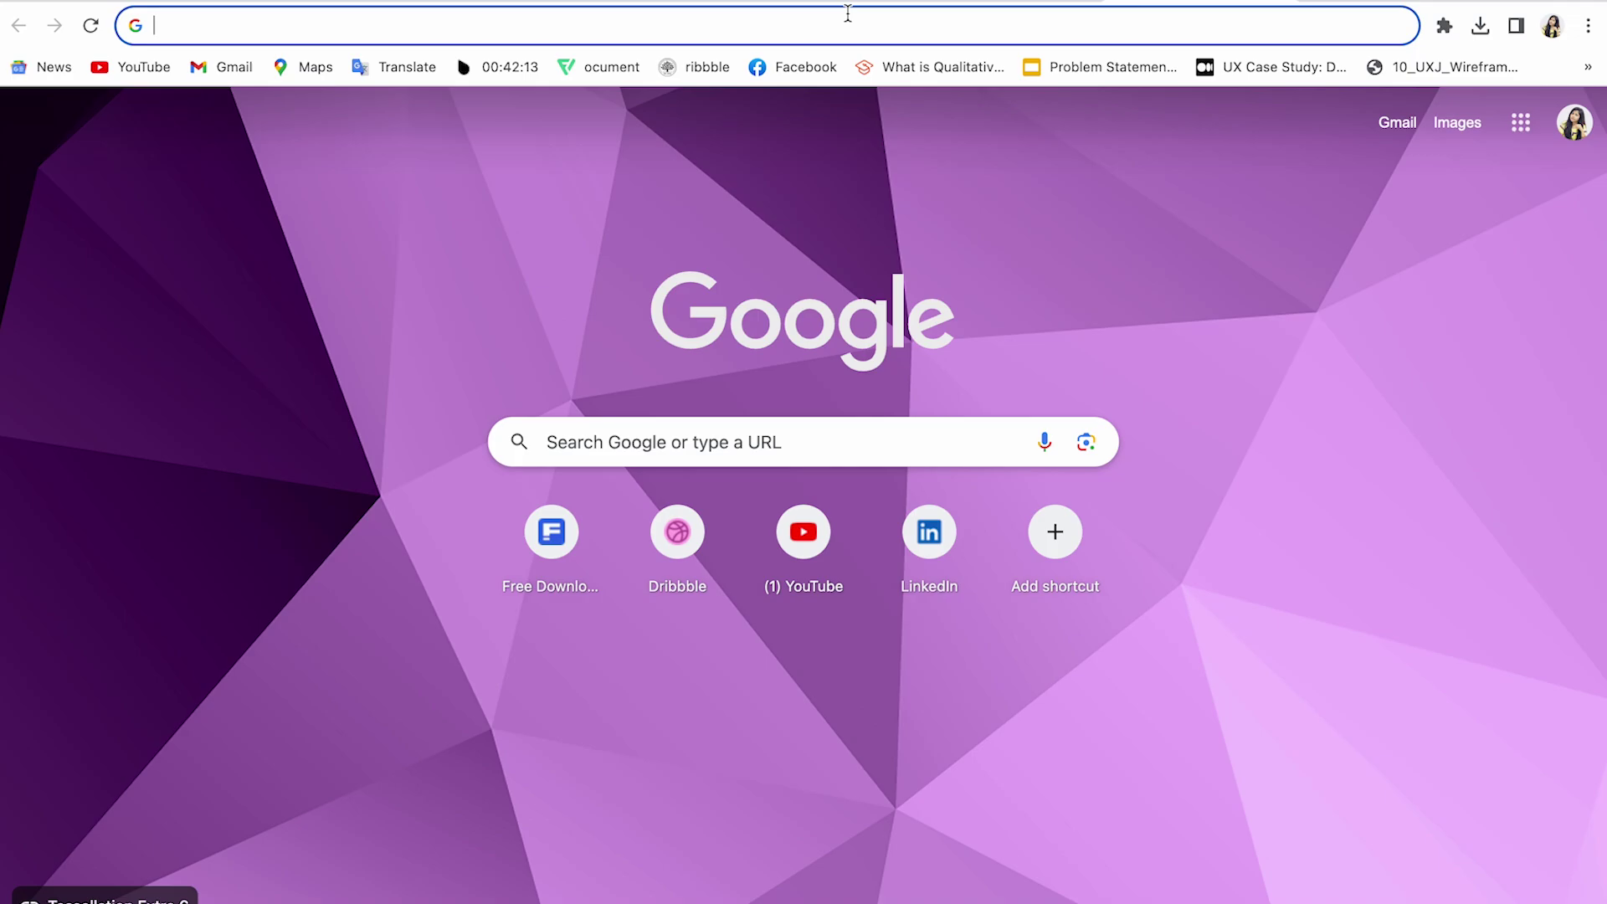
pyautogui.write('water b')
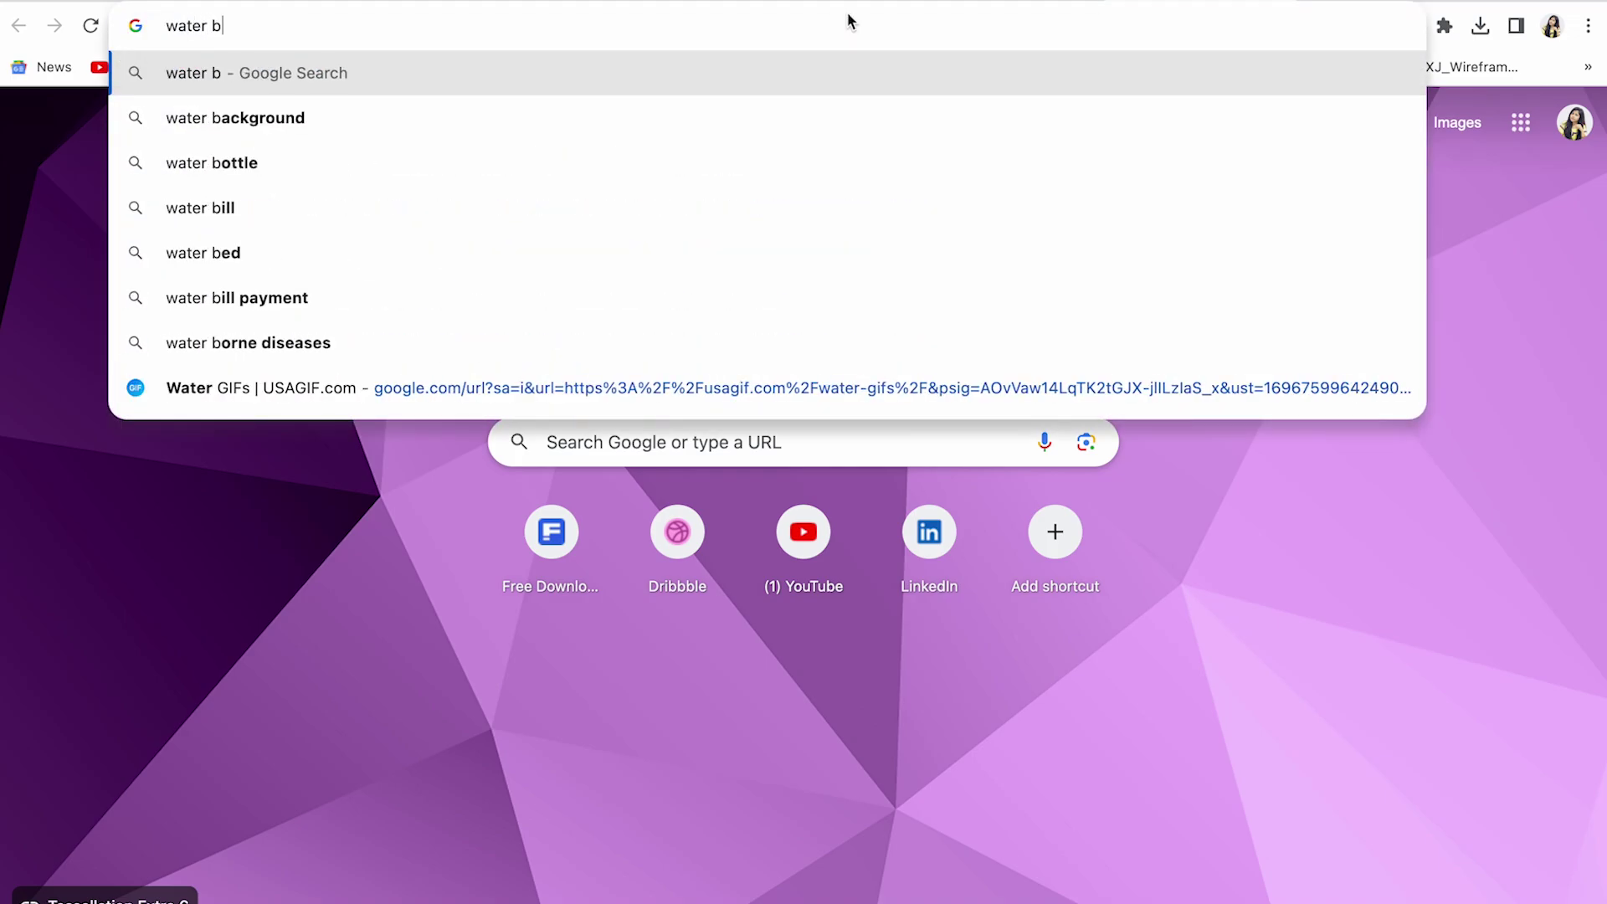
pyautogui.write('lack and white gif')
pyautogui.press('Return')
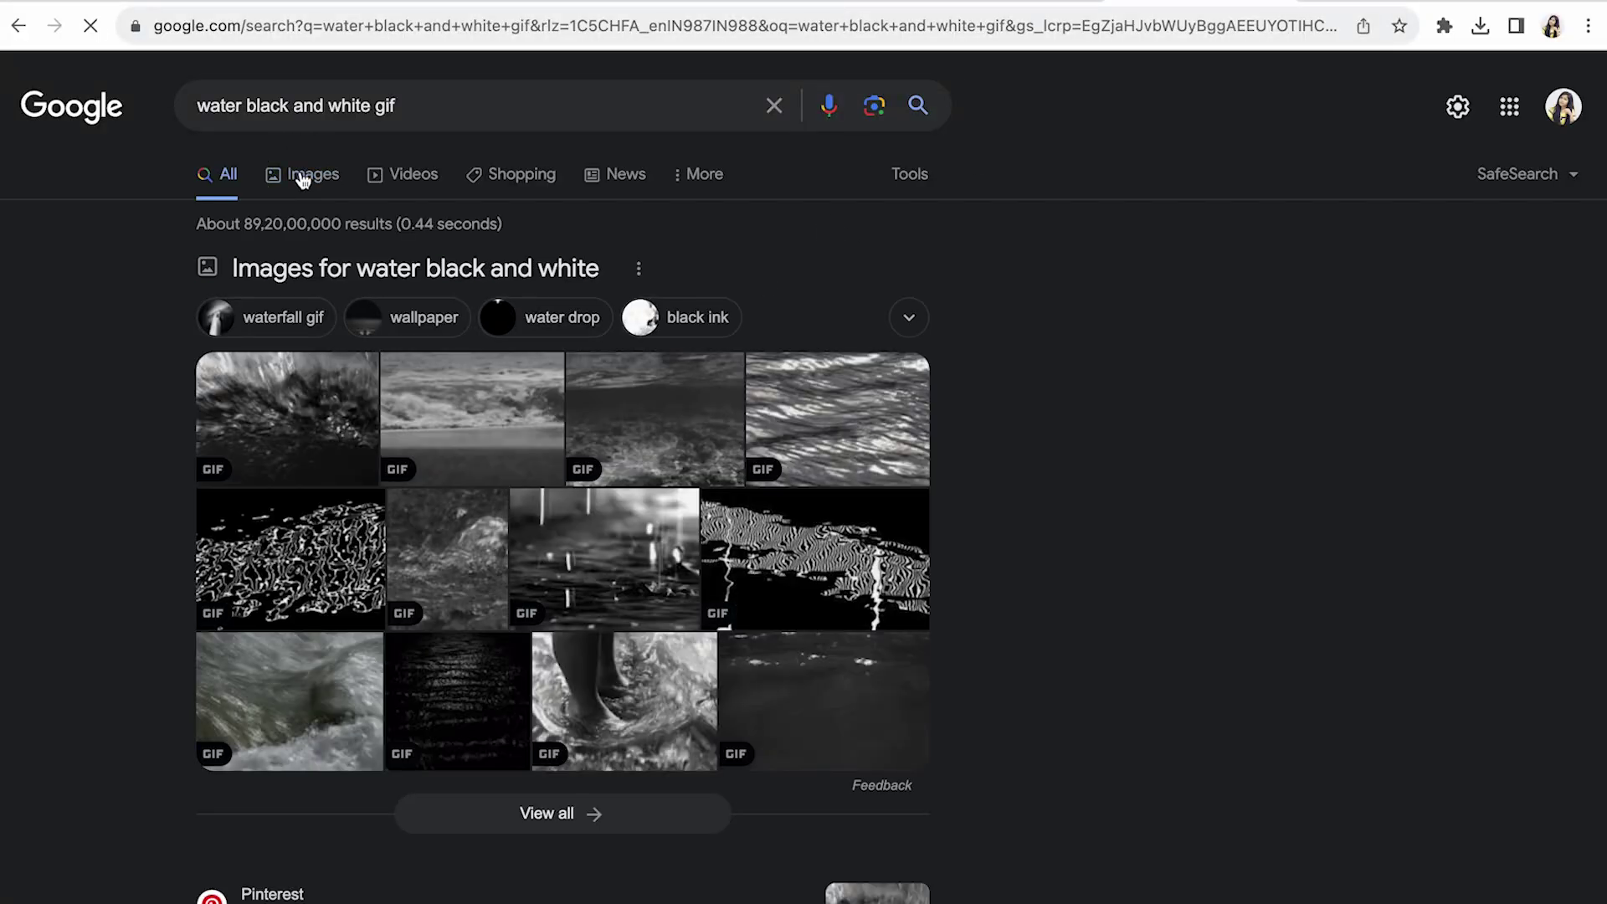
# Step: Browse the image results and preview several dark water GIFs to find a suitable moving background
pyautogui.click(302, 181)
pyautogui.click(172, 542)
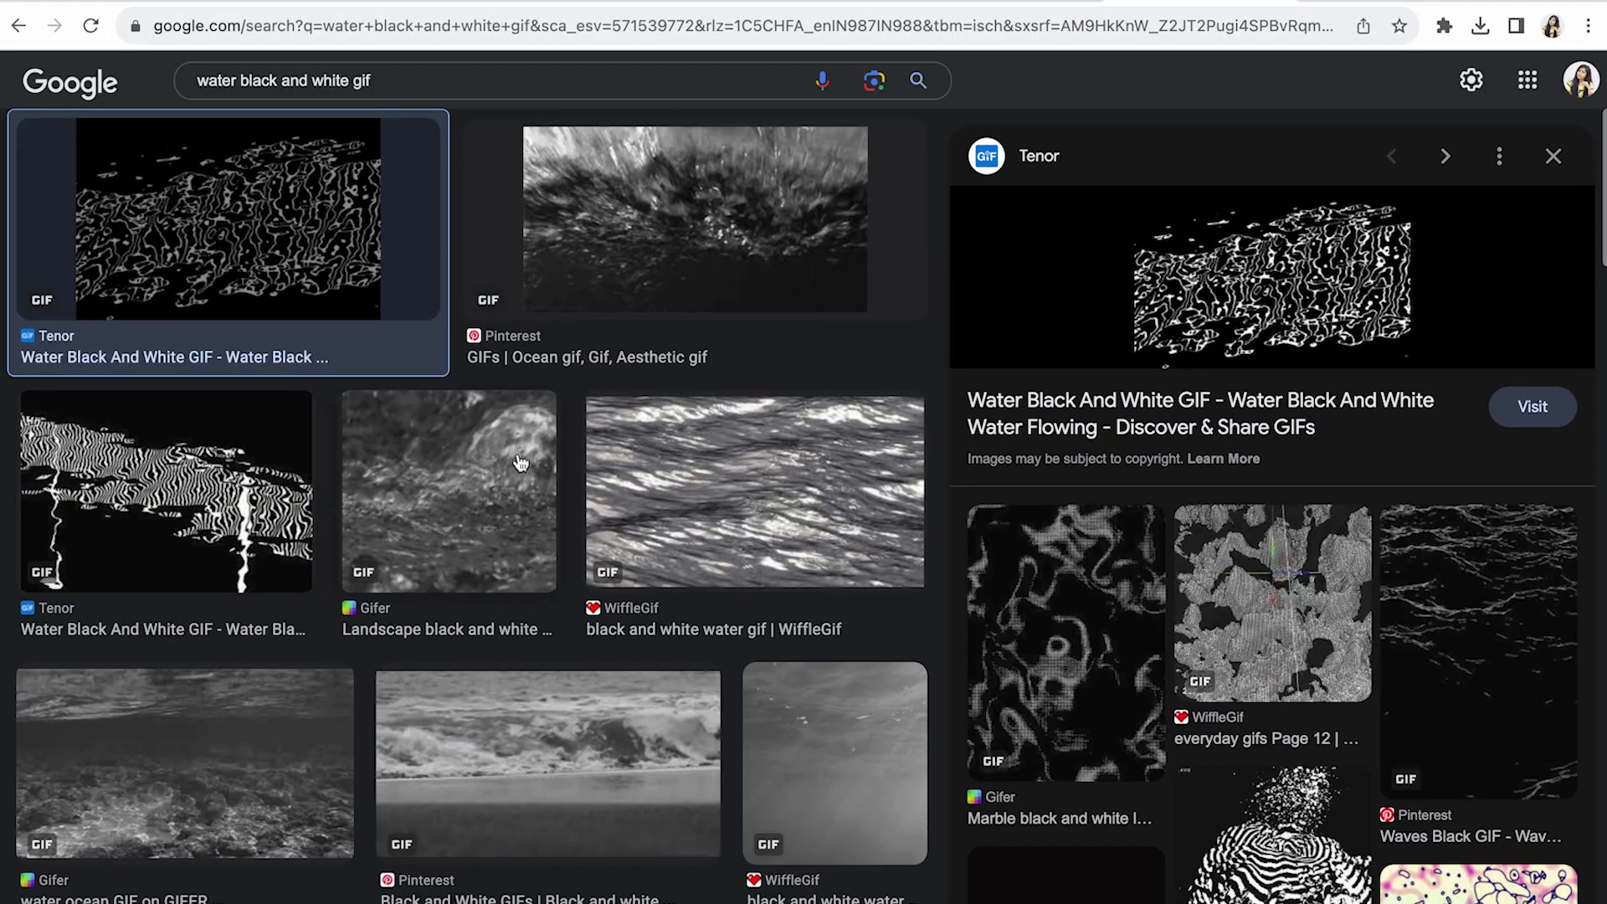
pyautogui.click(755, 443)
pyautogui.click(763, 234)
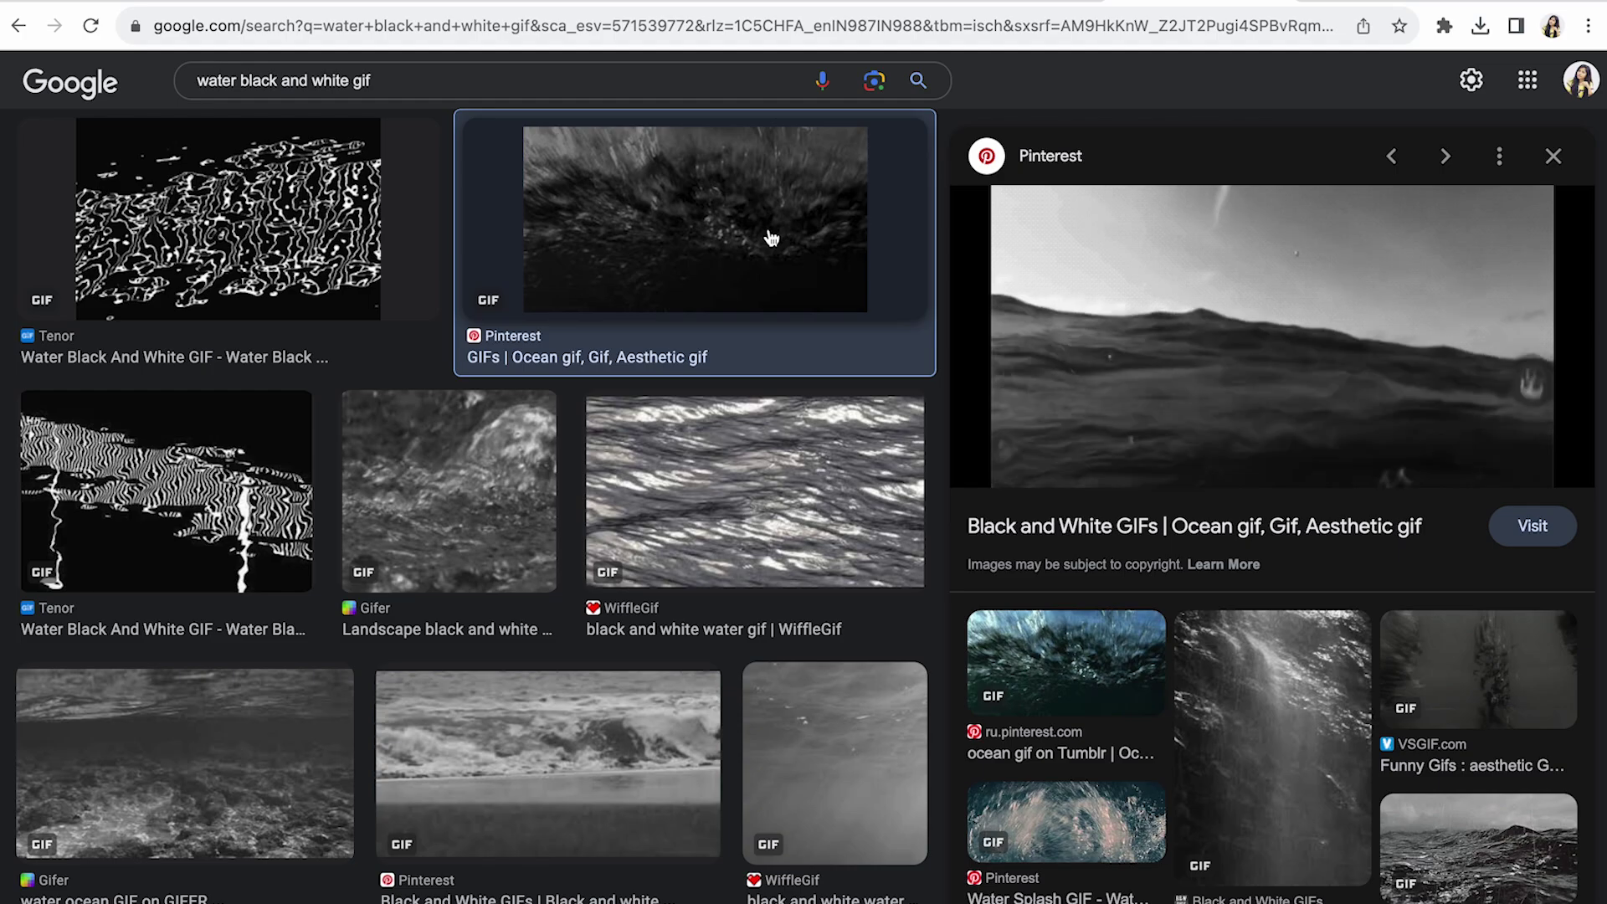
pyautogui.scroll(-6, 498, 735)
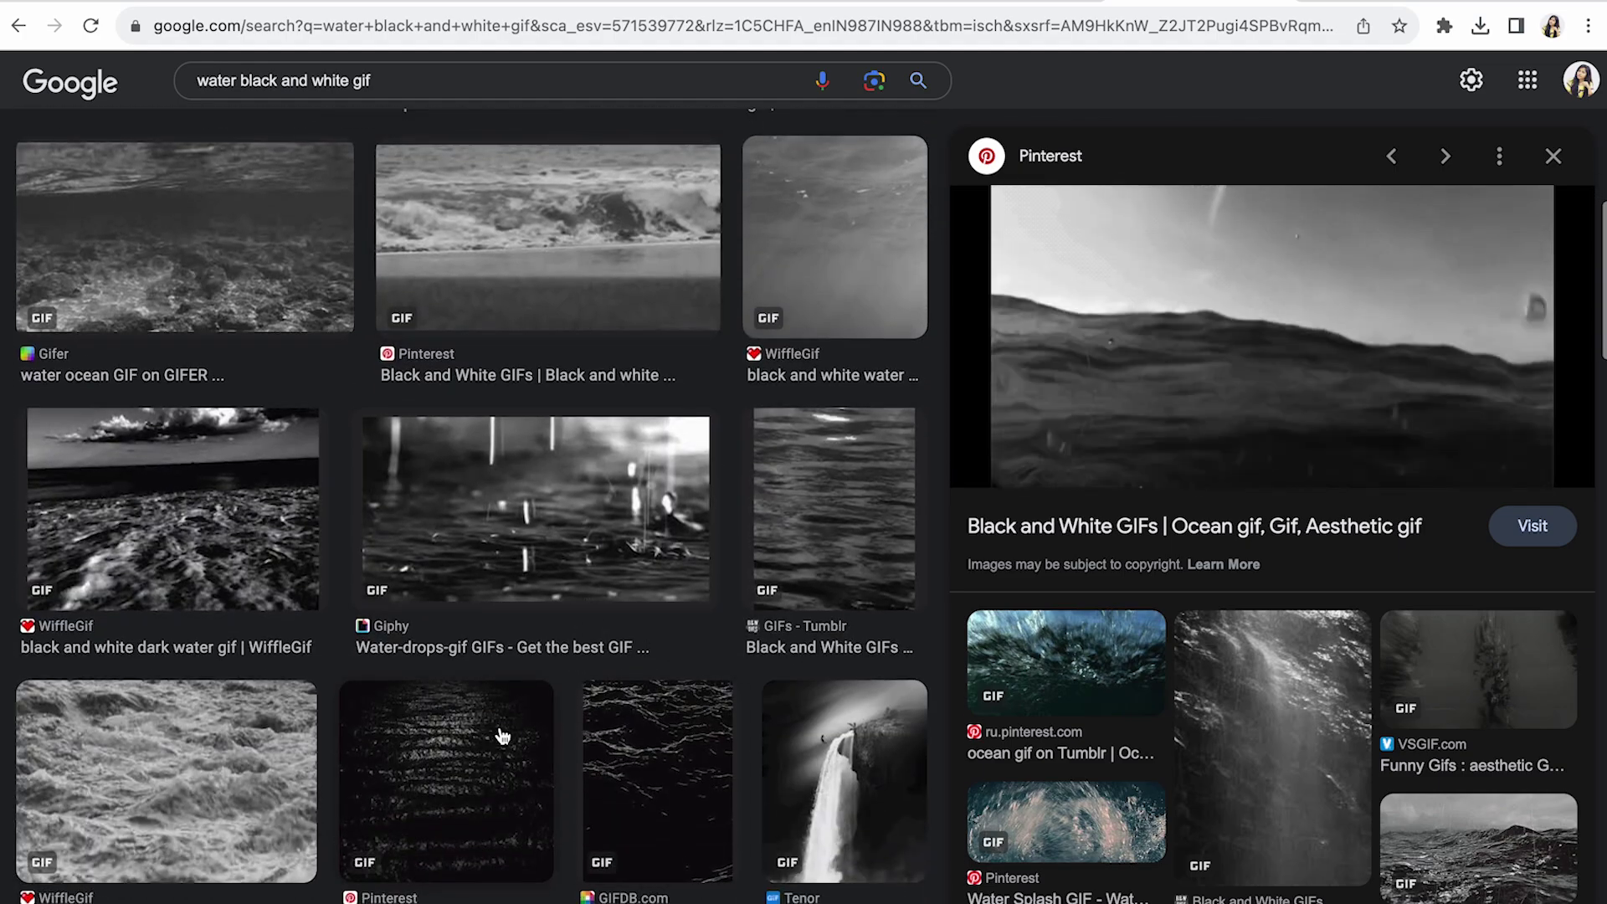
pyautogui.click(498, 736)
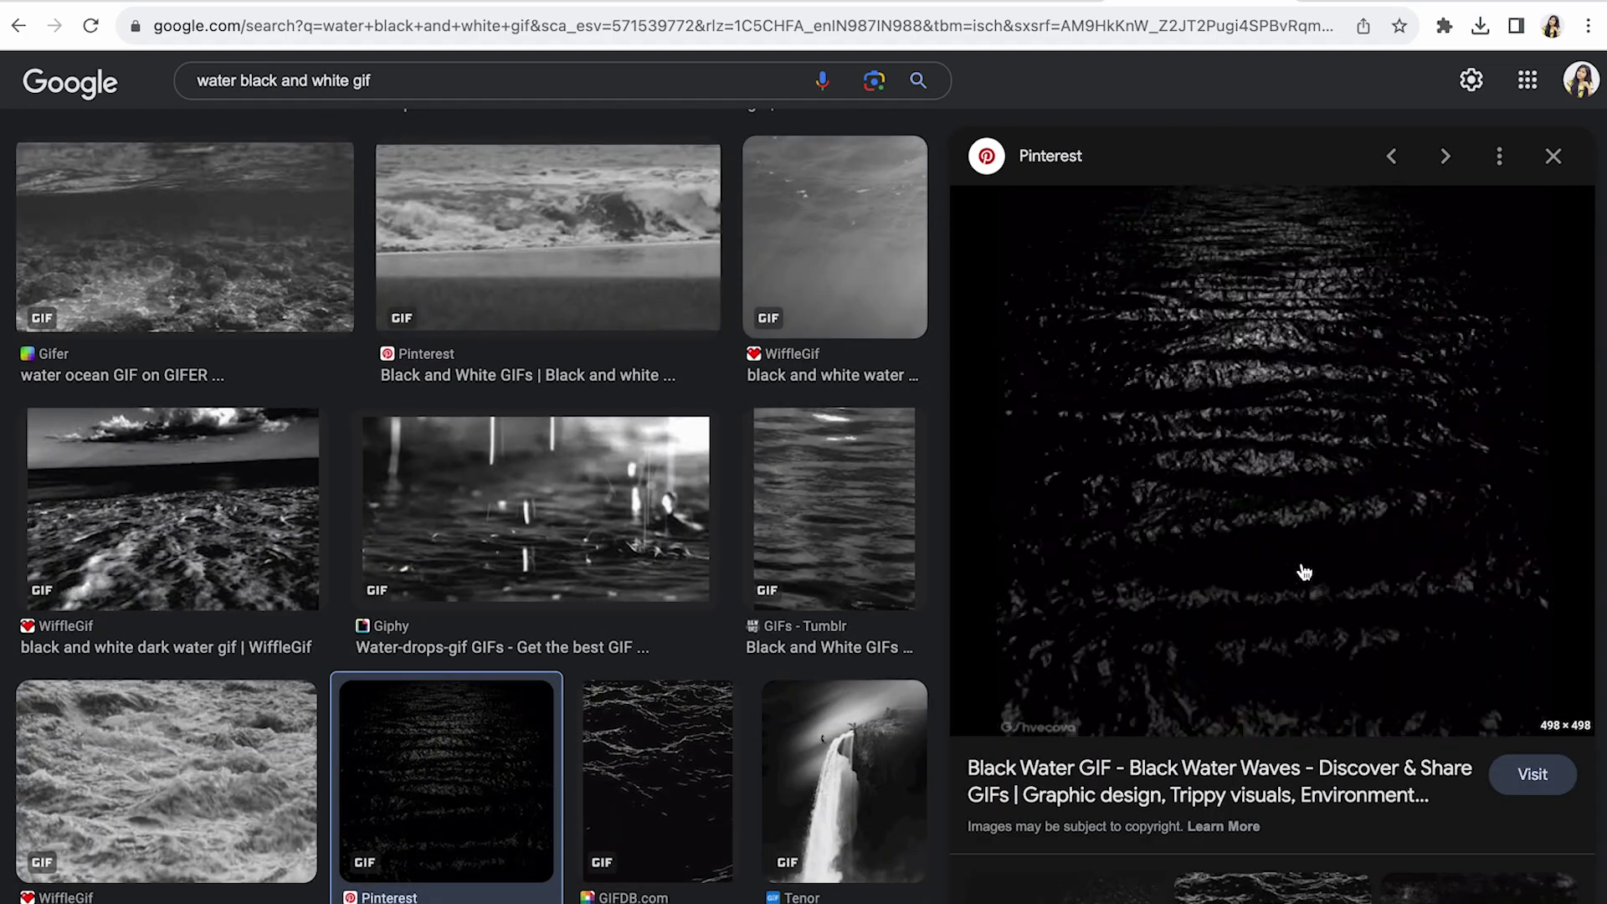
pyautogui.click(700, 747)
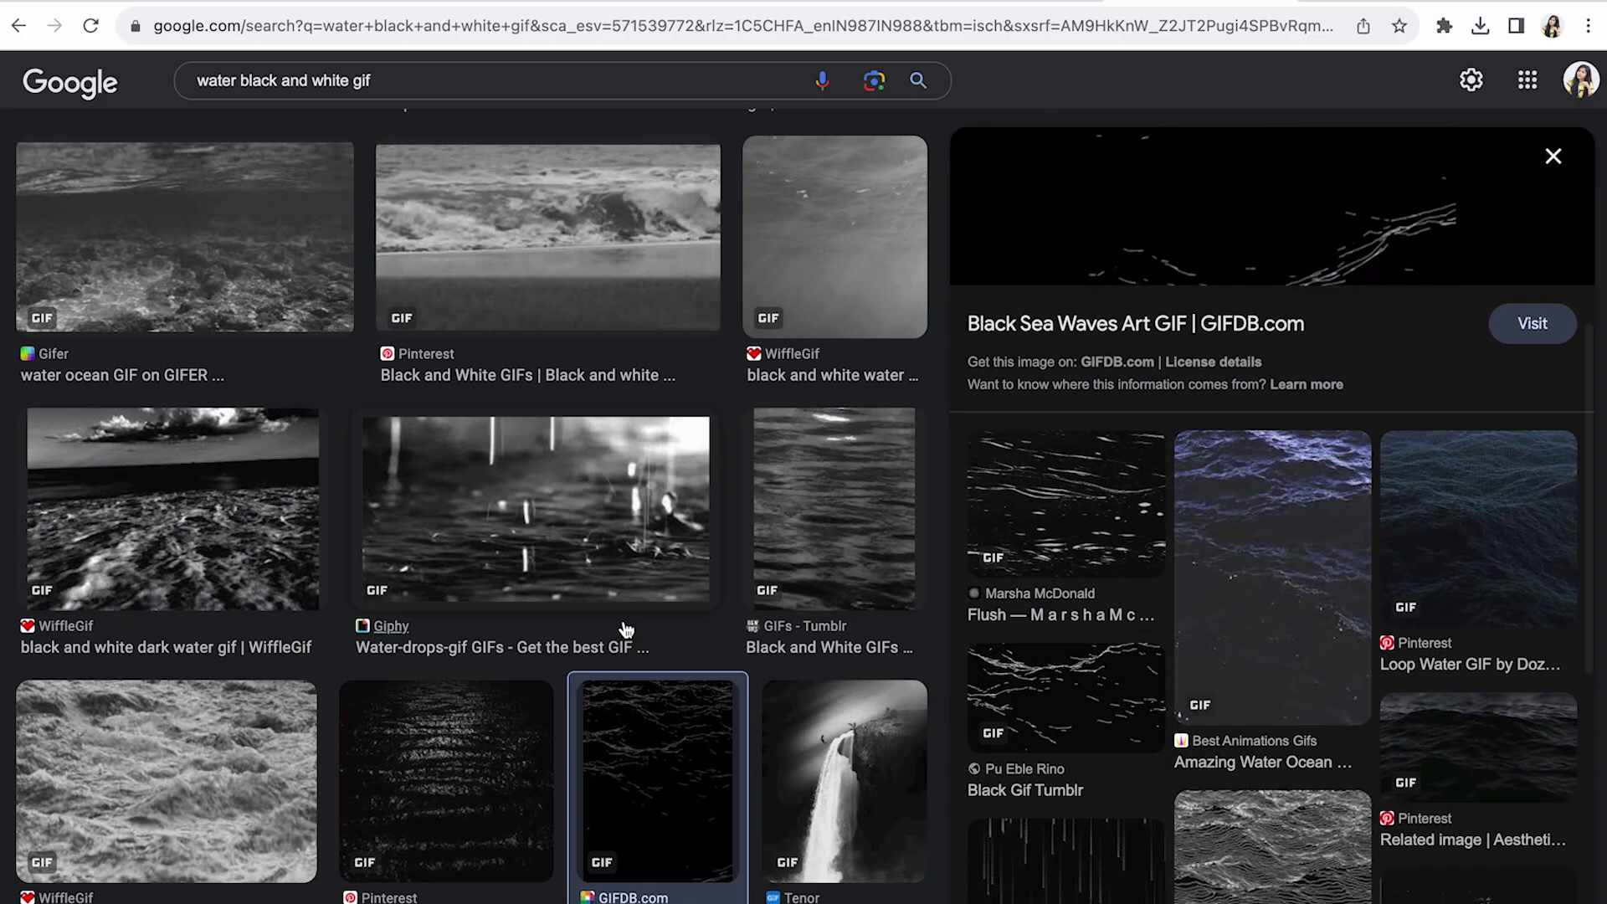
pyautogui.click(153, 525)
pyautogui.click(405, 818)
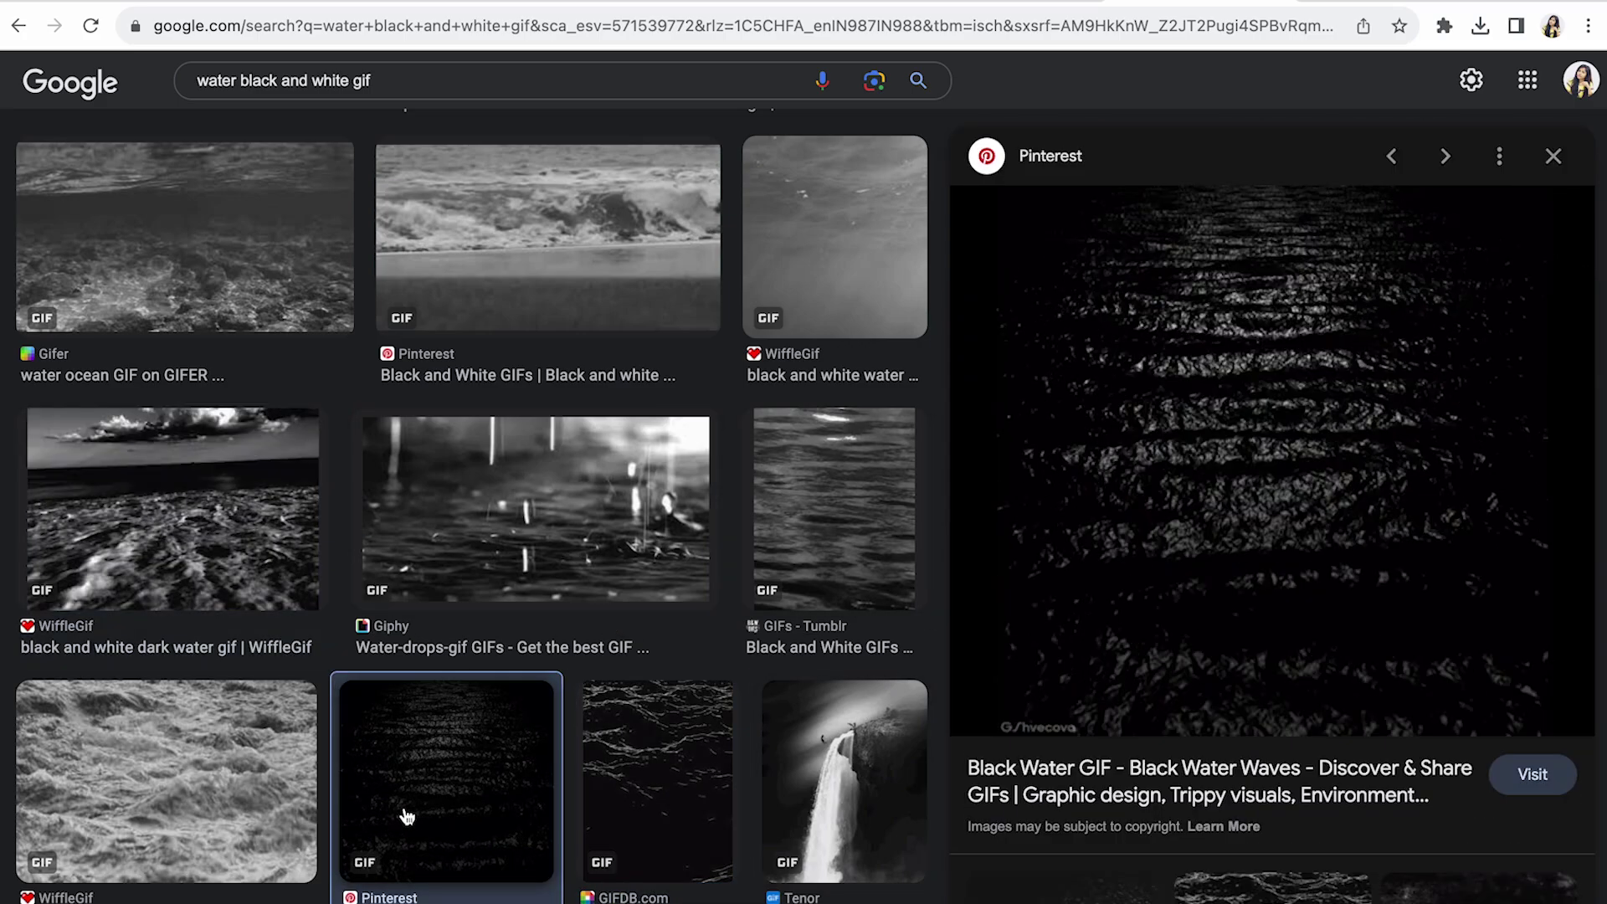
pyautogui.scroll(-7, 1379, 343)
pyautogui.click(1107, 330)
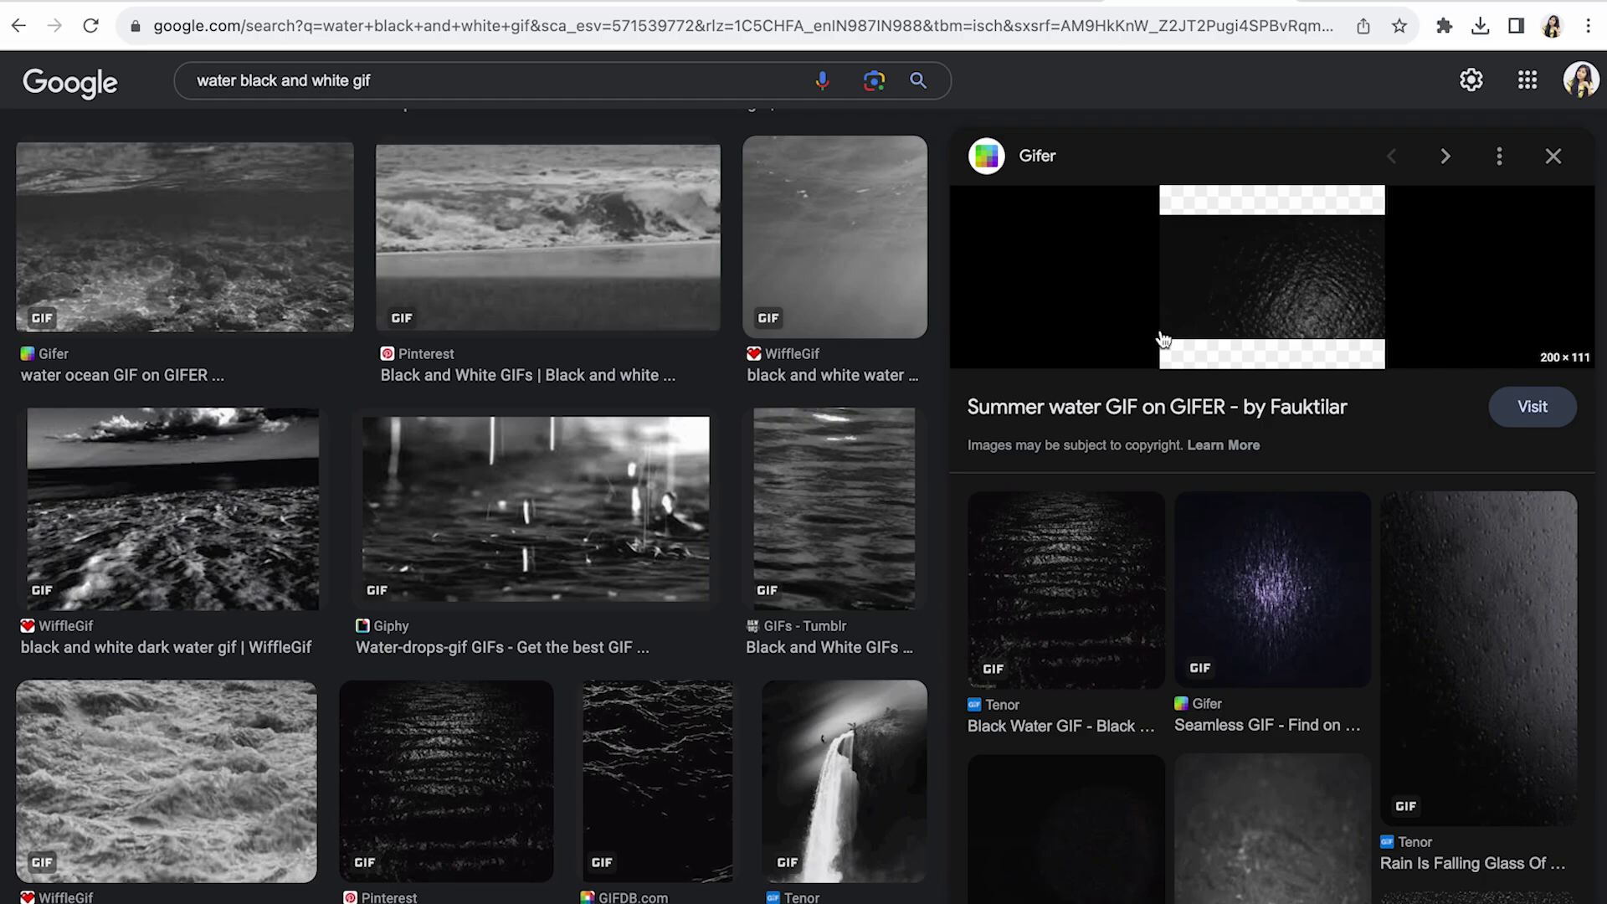
pyautogui.click(1120, 544)
pyautogui.scroll(-7, 1247, 666)
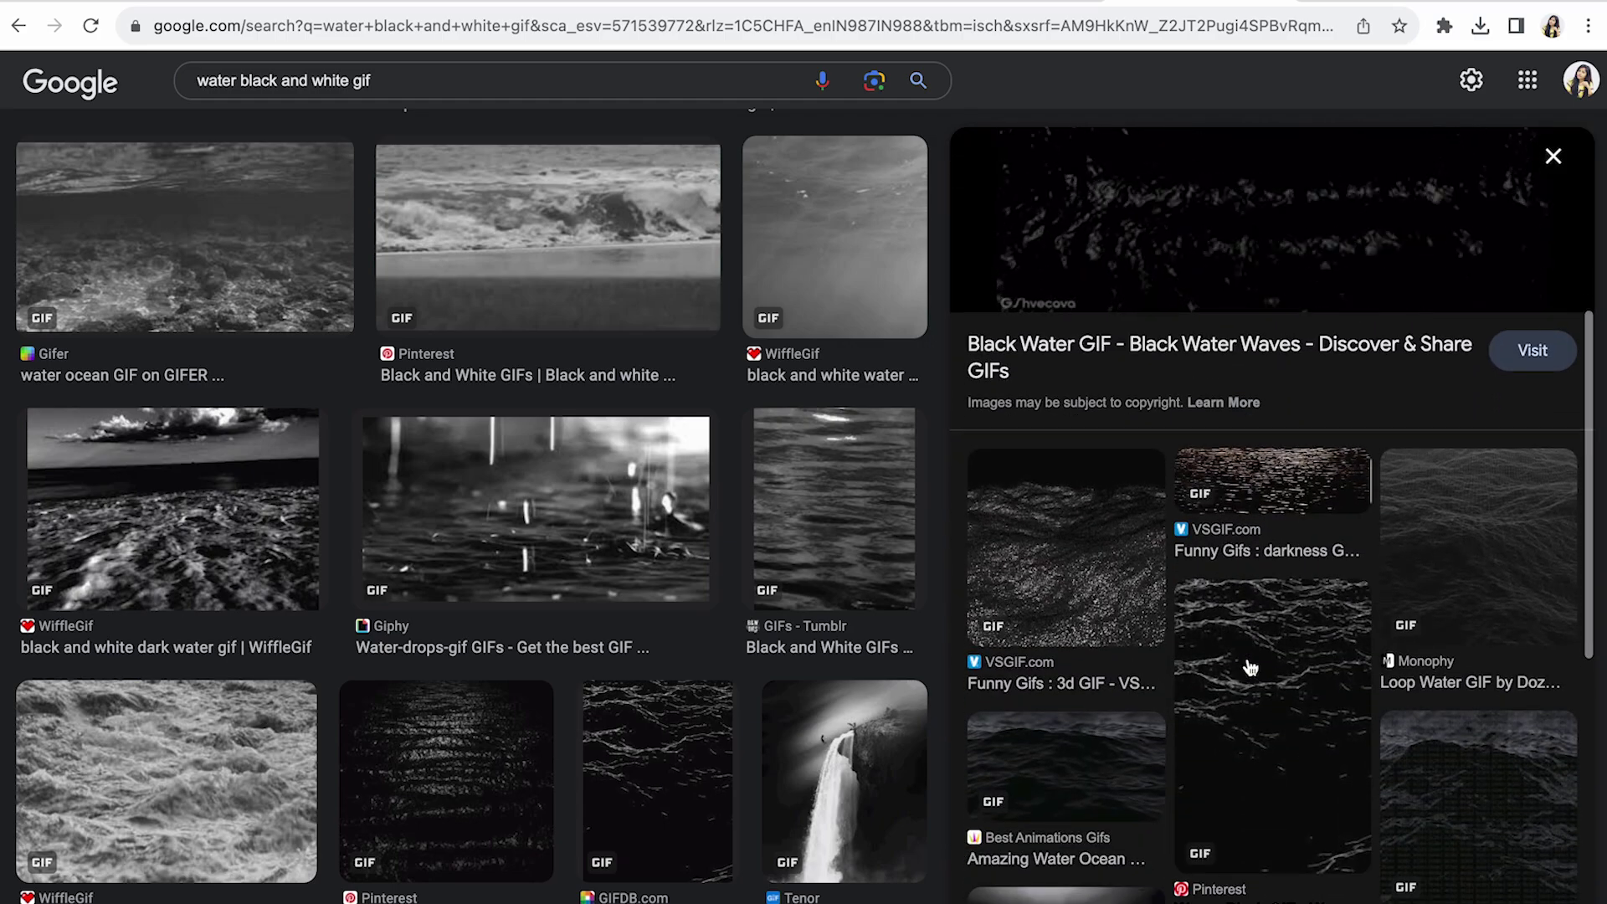
pyautogui.scroll(-15, 818, 692)
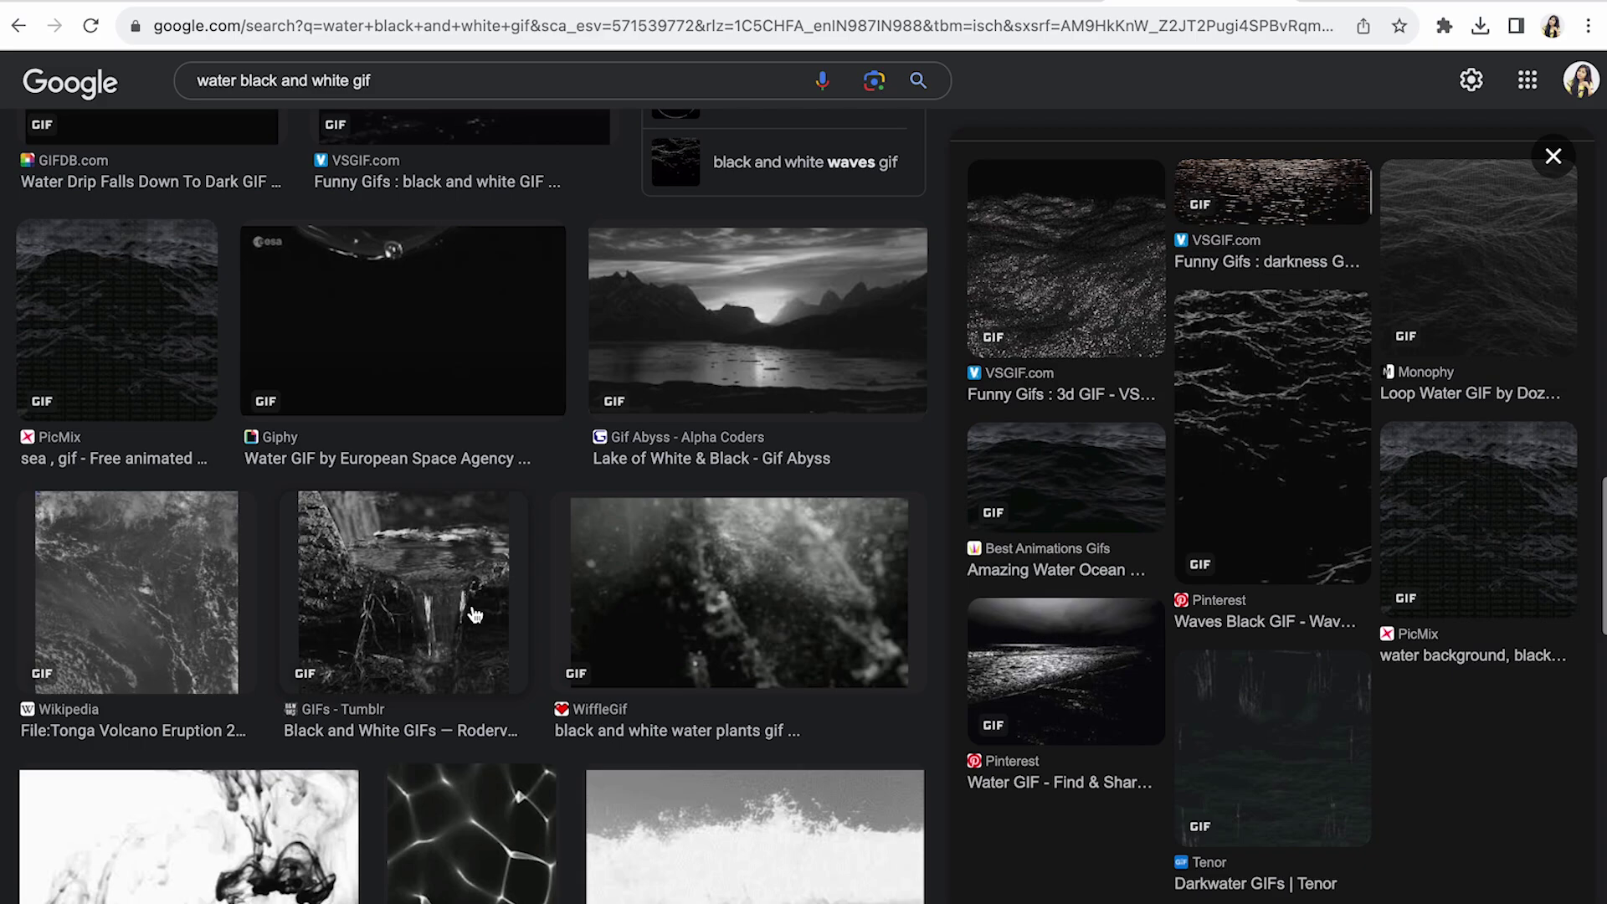
pyautogui.click(501, 606)
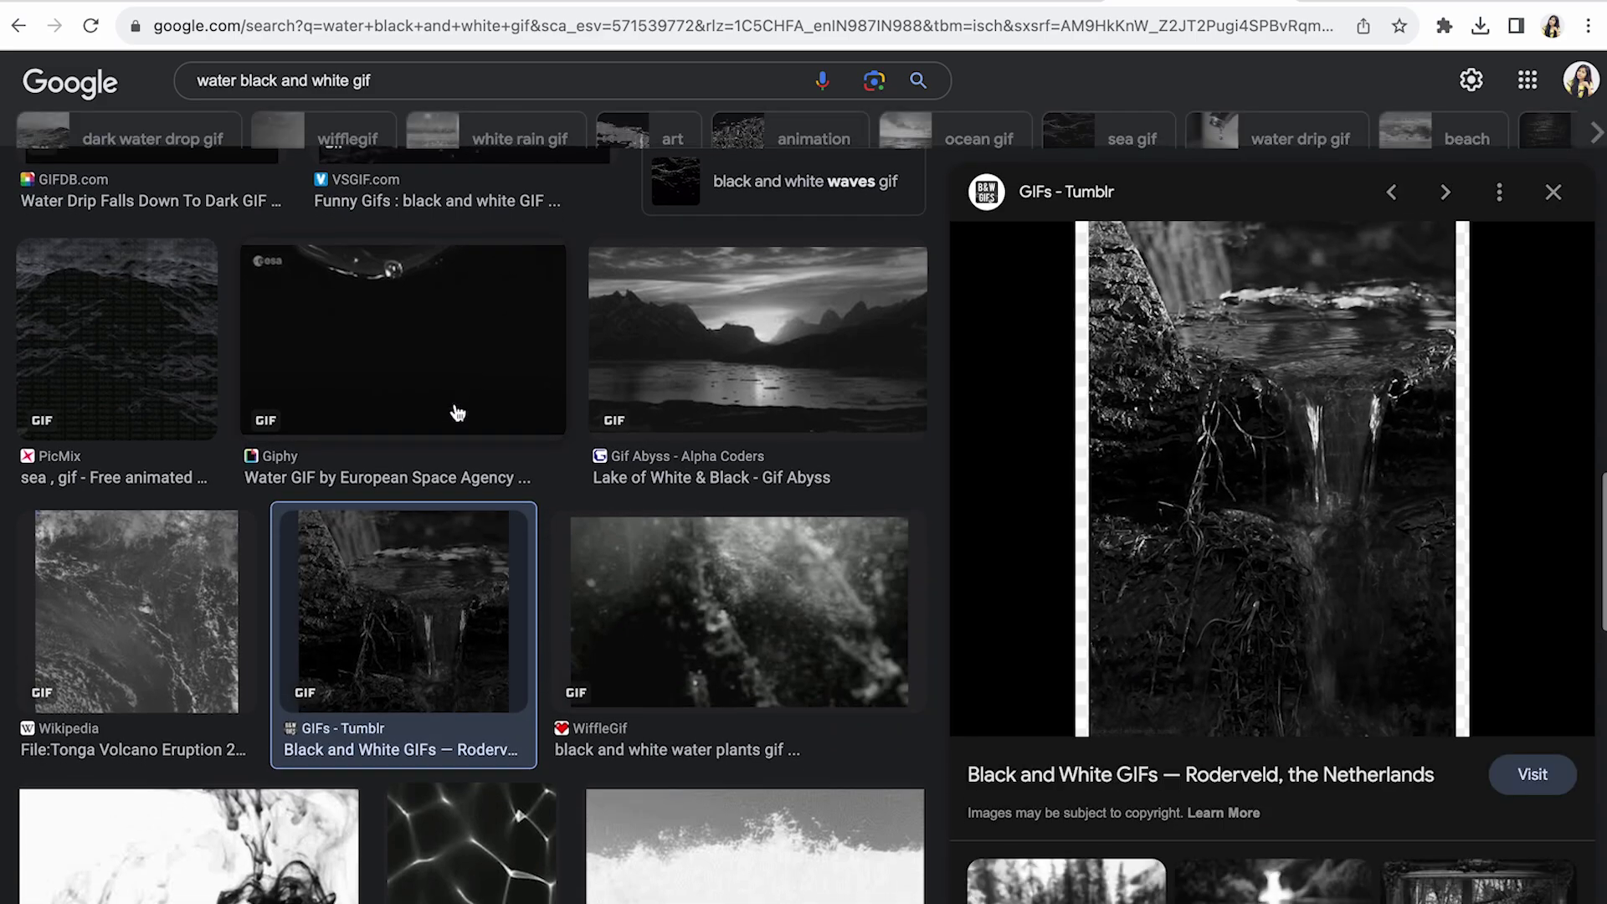
pyautogui.scroll(-7, 456, 409)
# Step: Save the Water Drop Gif from Gif Abyss to Downloads as 51810, and bring up the Downloads folder
pyautogui.click(323, 477)
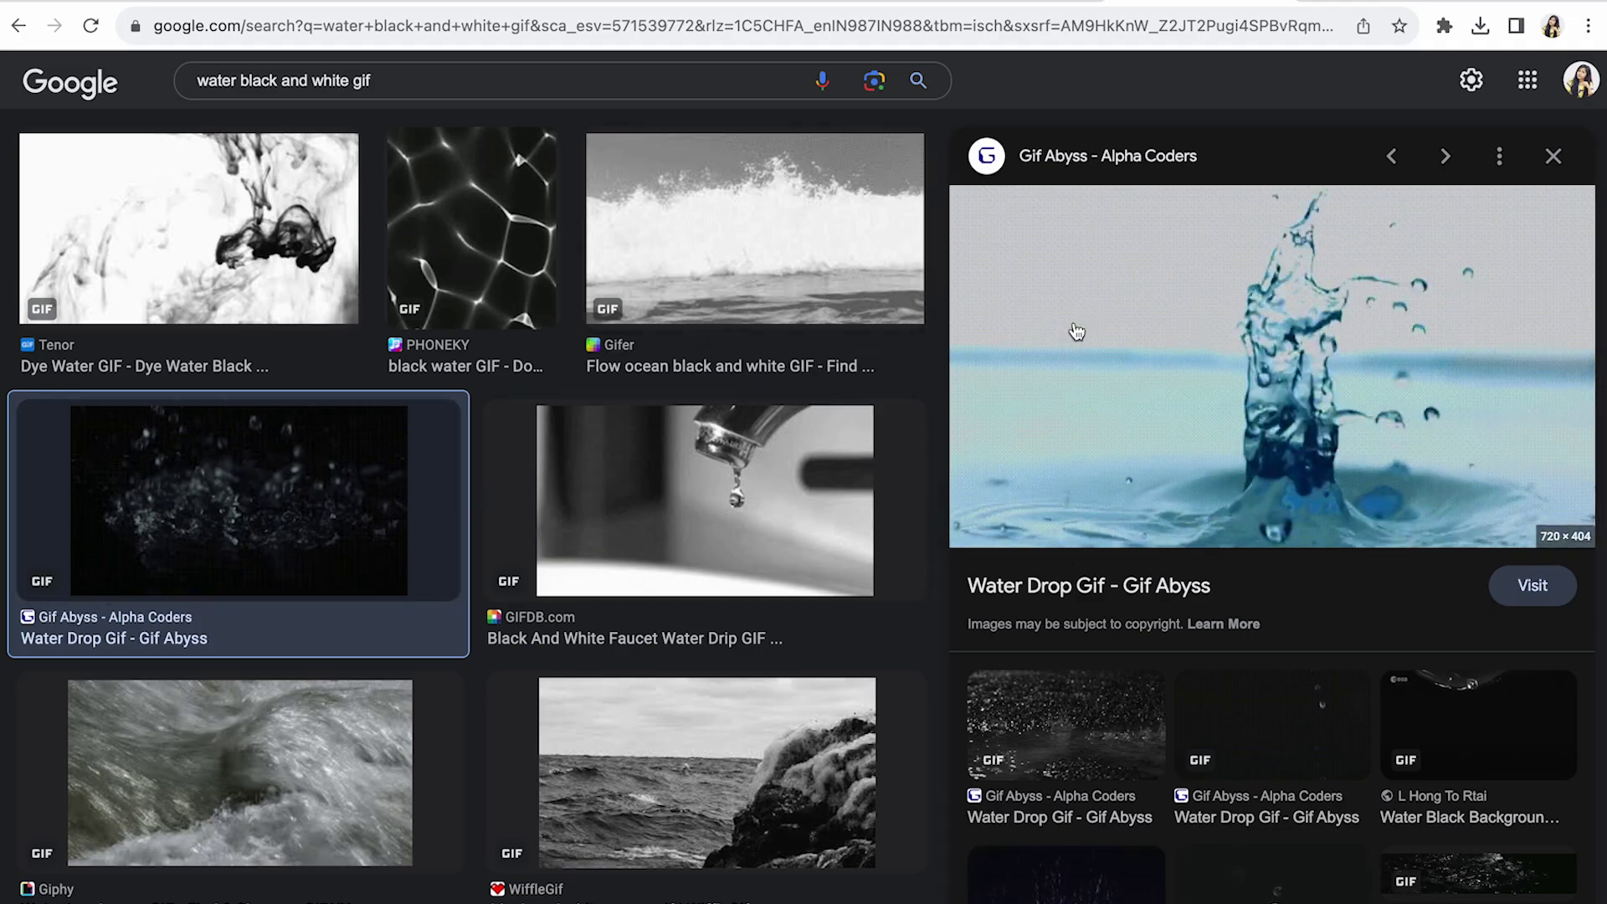
pyautogui.rightClick(1227, 346)
pyautogui.click(1322, 594)
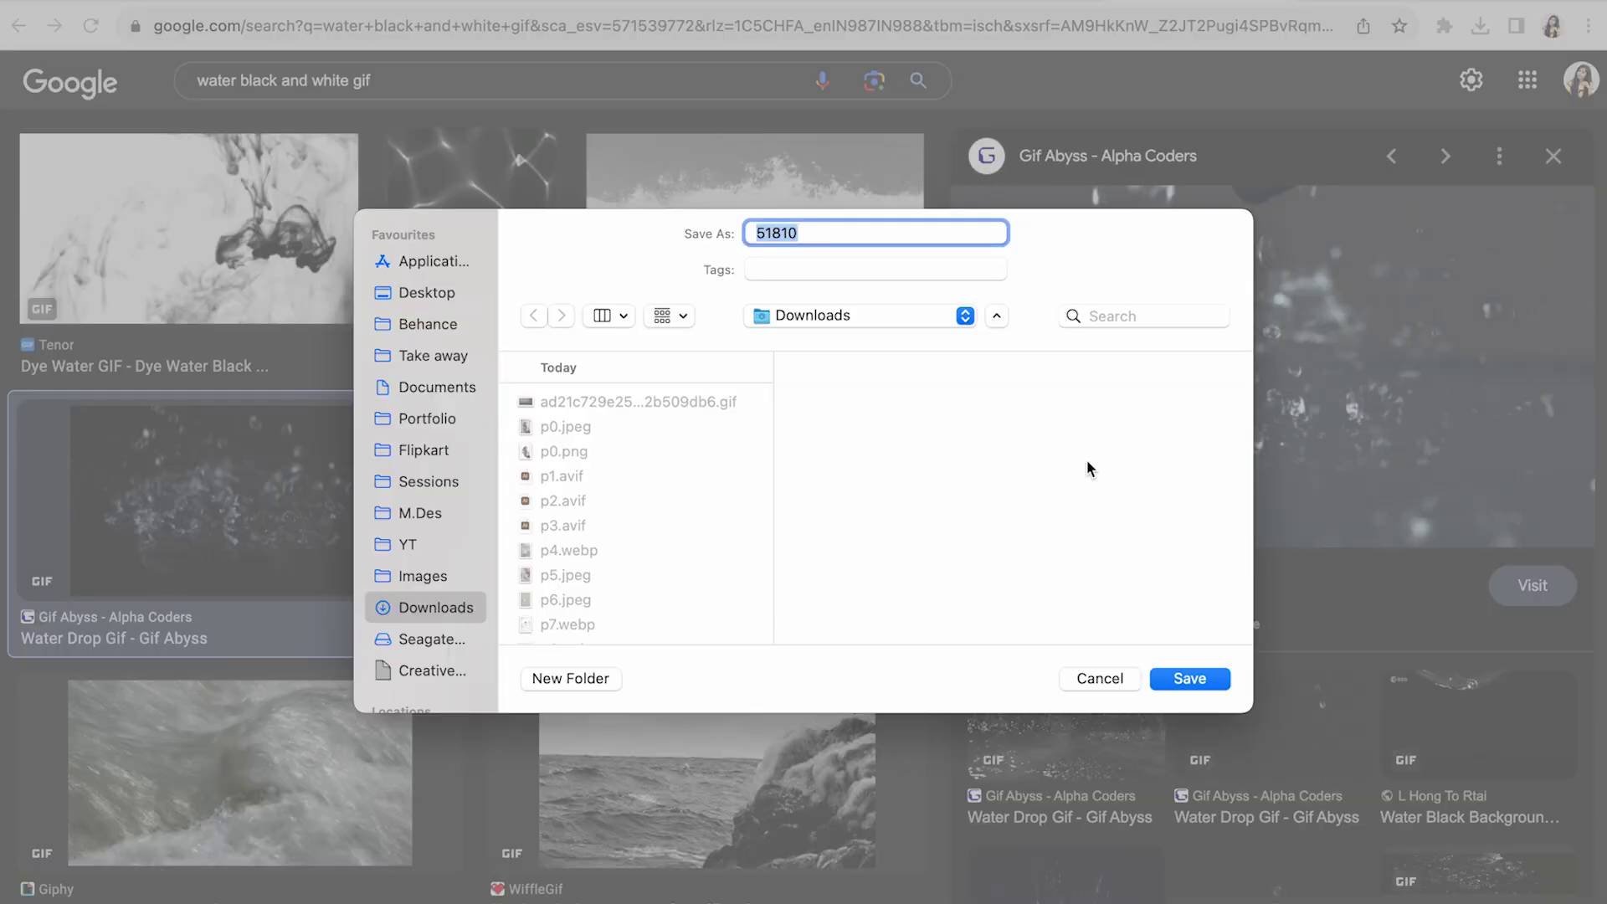
pyautogui.click(1189, 678)
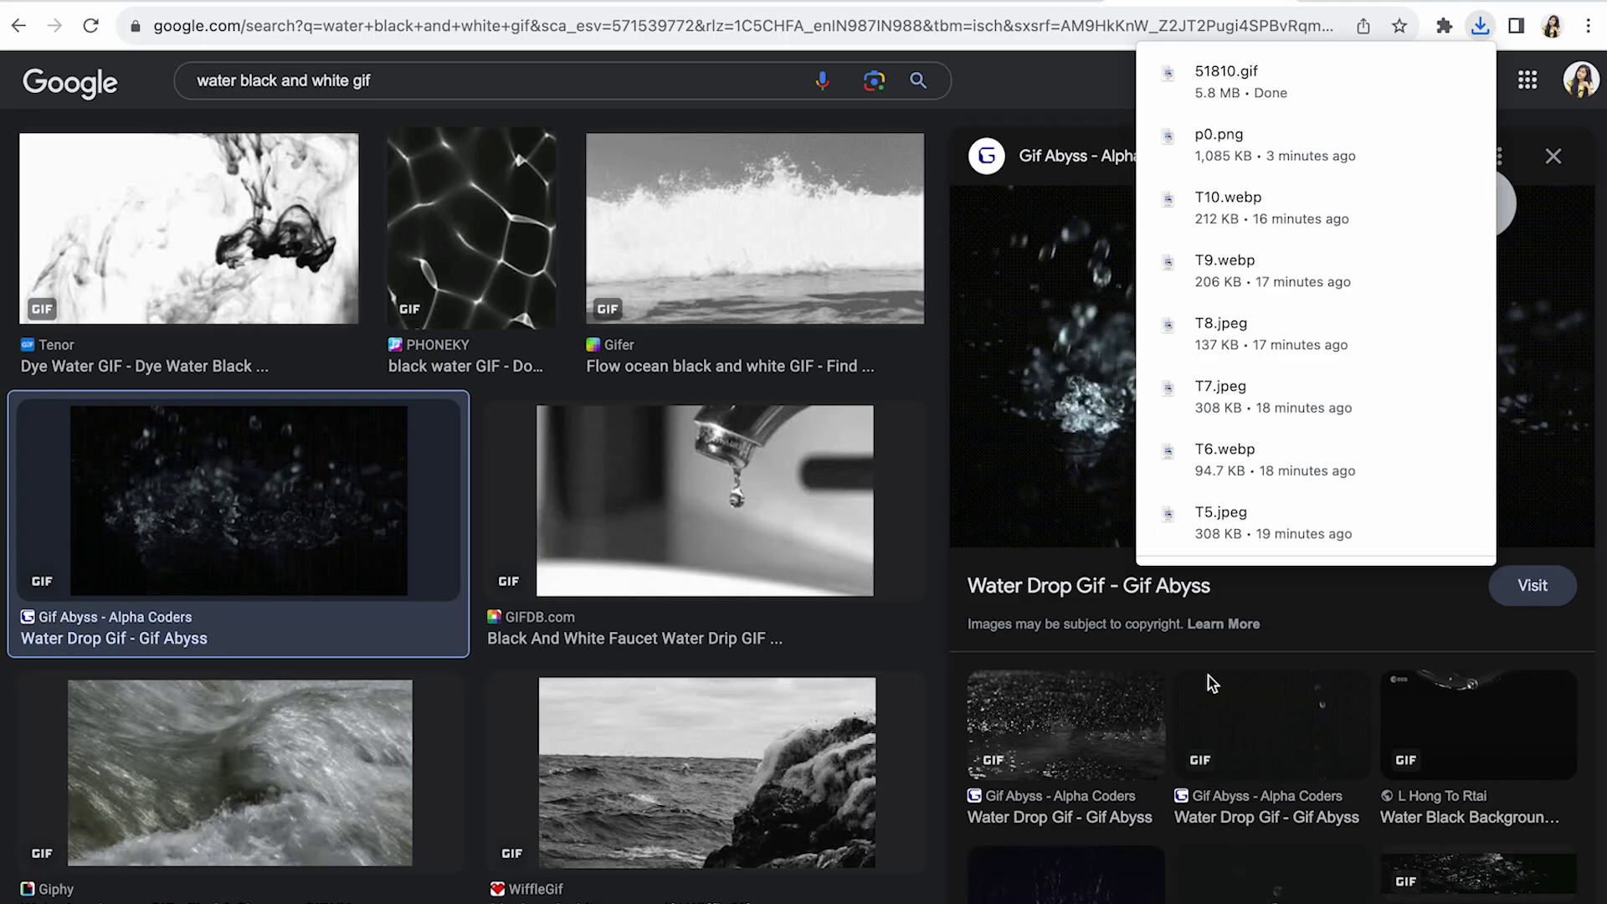
pyautogui.hotkey('ctrl', 'Up')
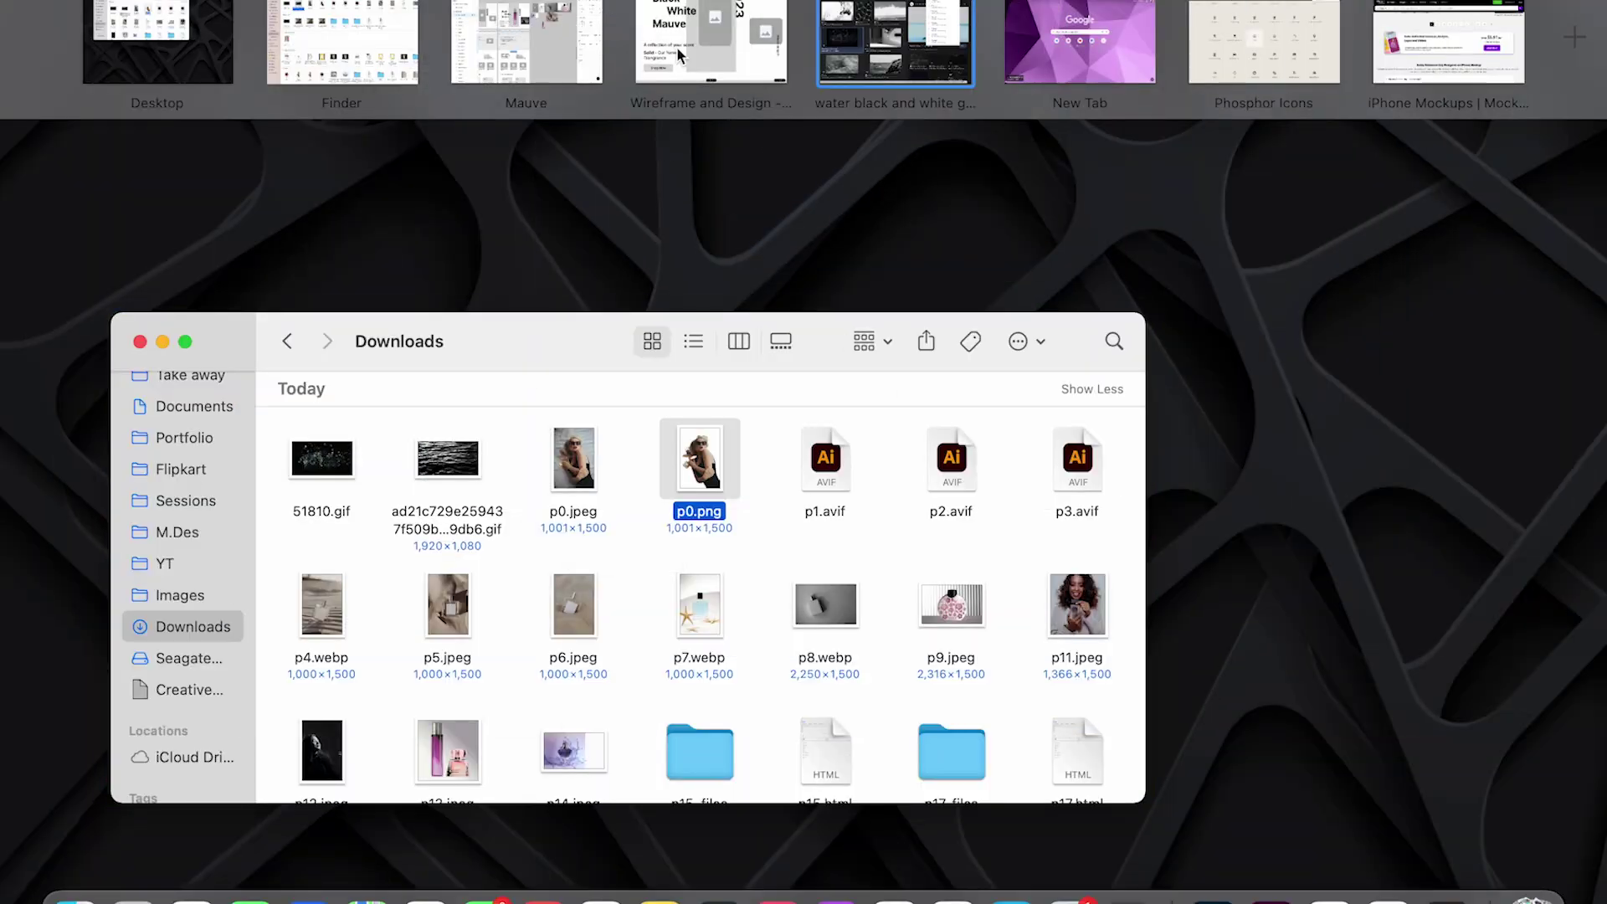
# Step: Switch back to Figma and fill the Frost section's background rectangle with the 51810.gif image
pyautogui.click(499, 28)
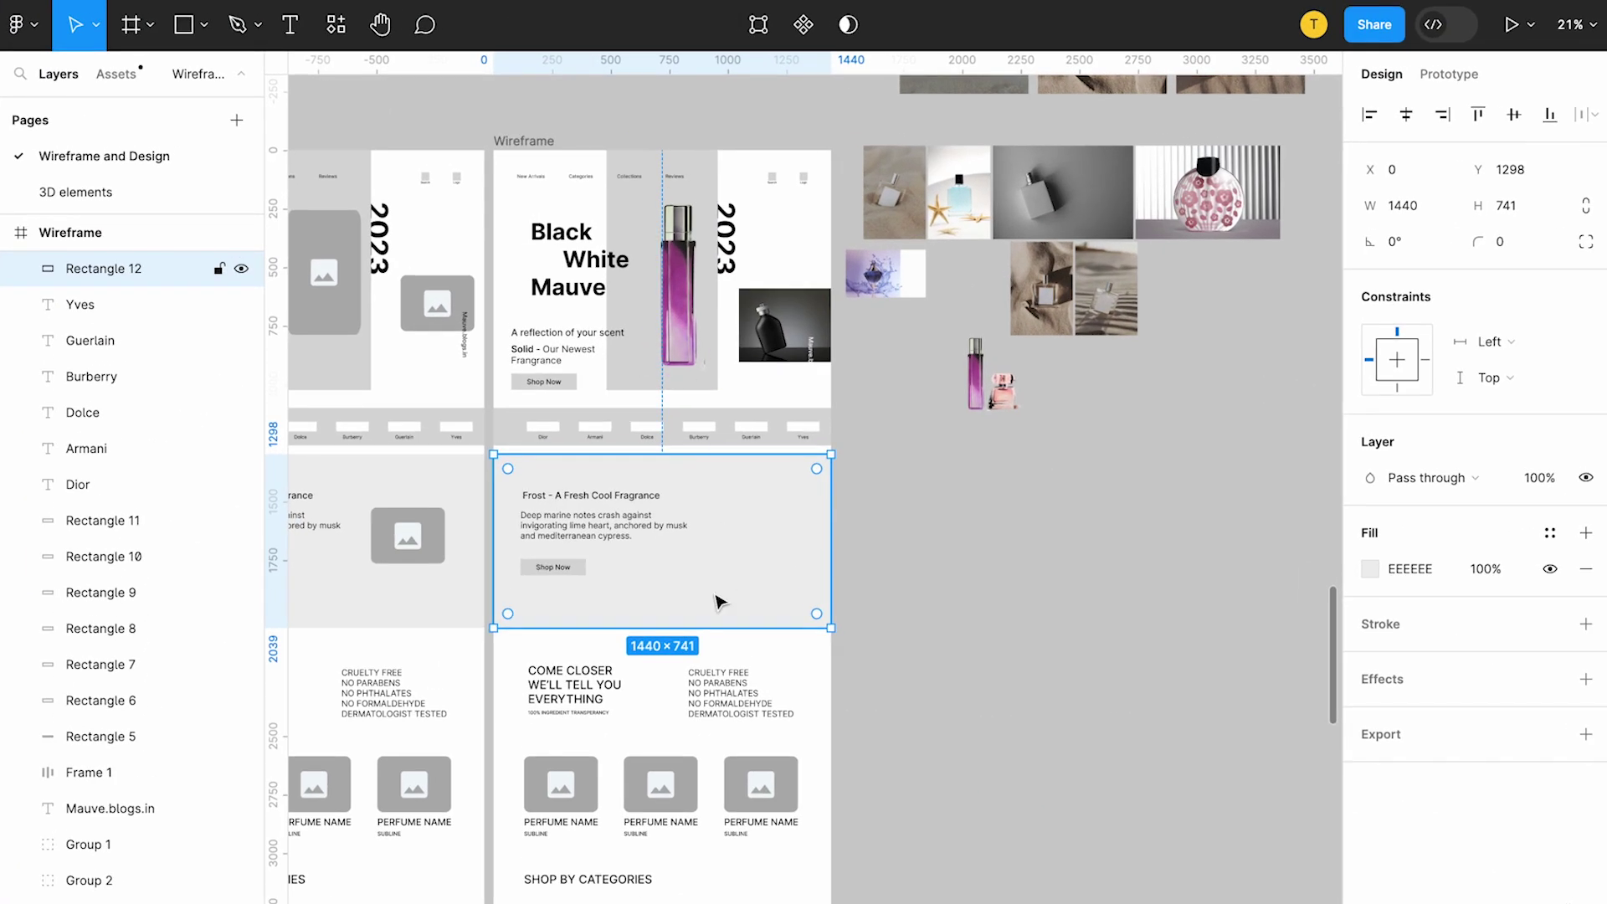
pyautogui.scroll(2, 718, 601)
pyautogui.click(1370, 568)
pyautogui.click(1158, 363)
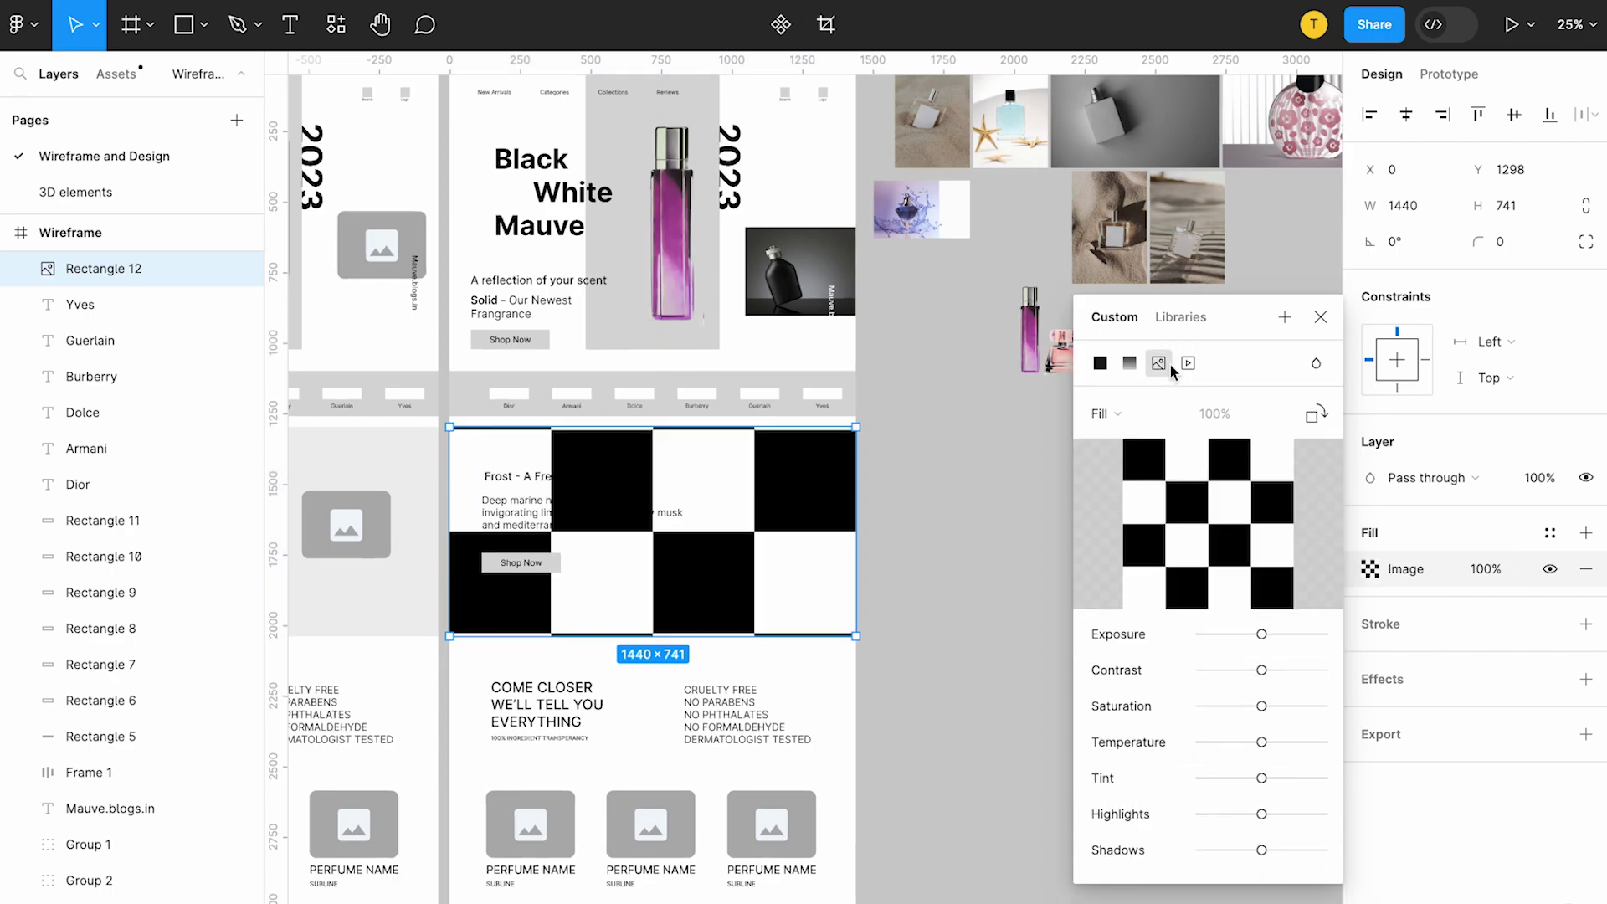
pyautogui.click(1205, 529)
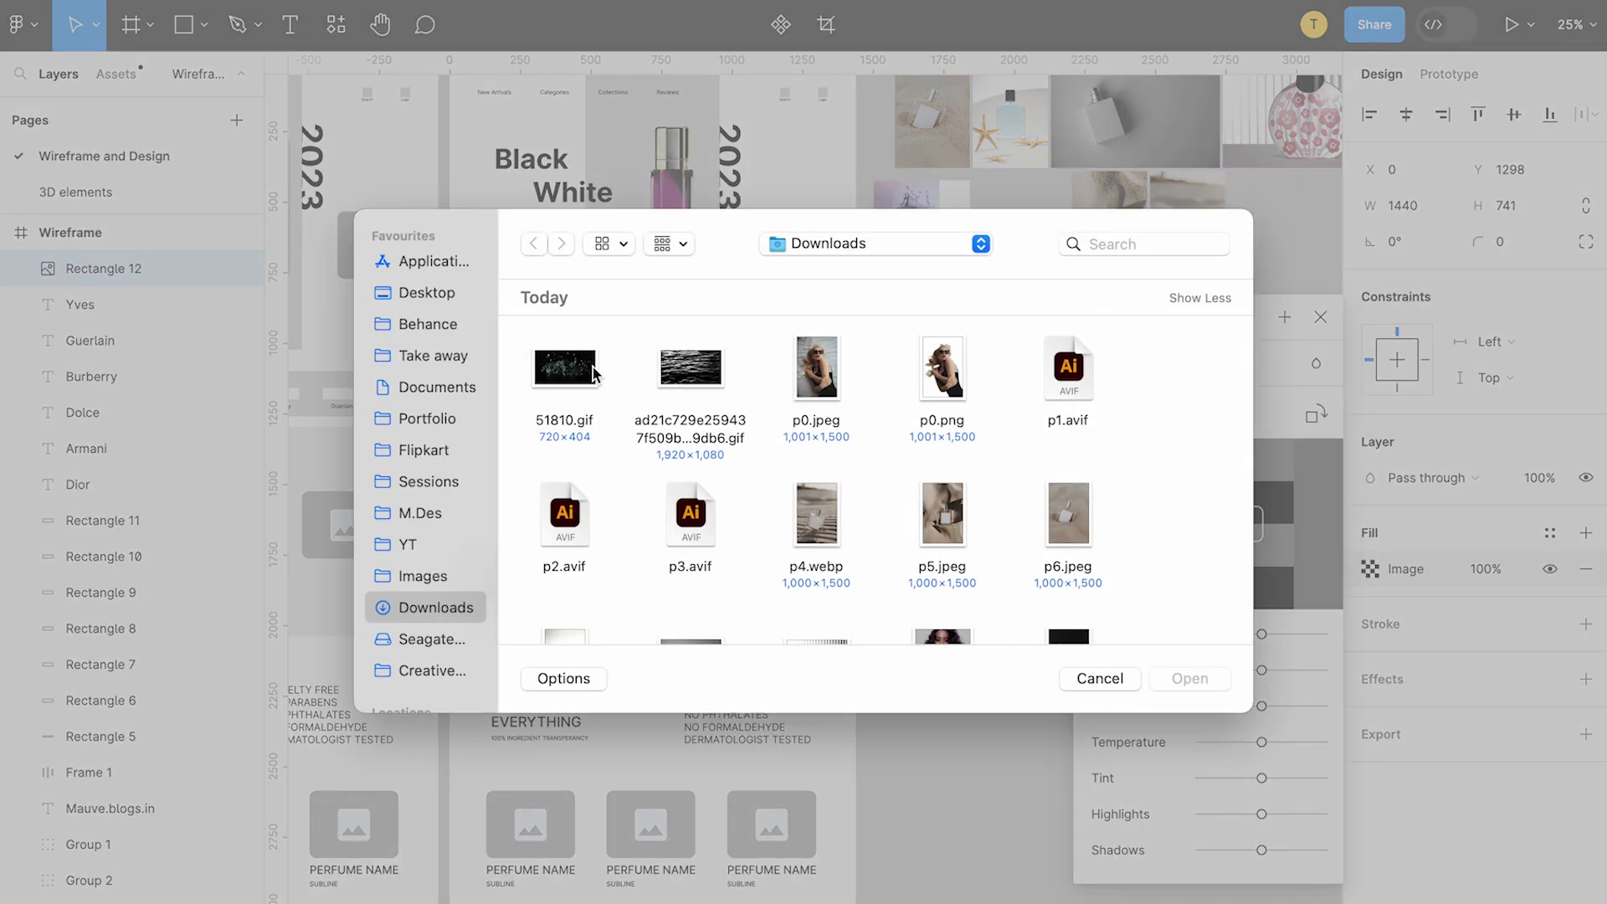
pyautogui.click(1189, 678)
pyautogui.scroll(5, 667, 531)
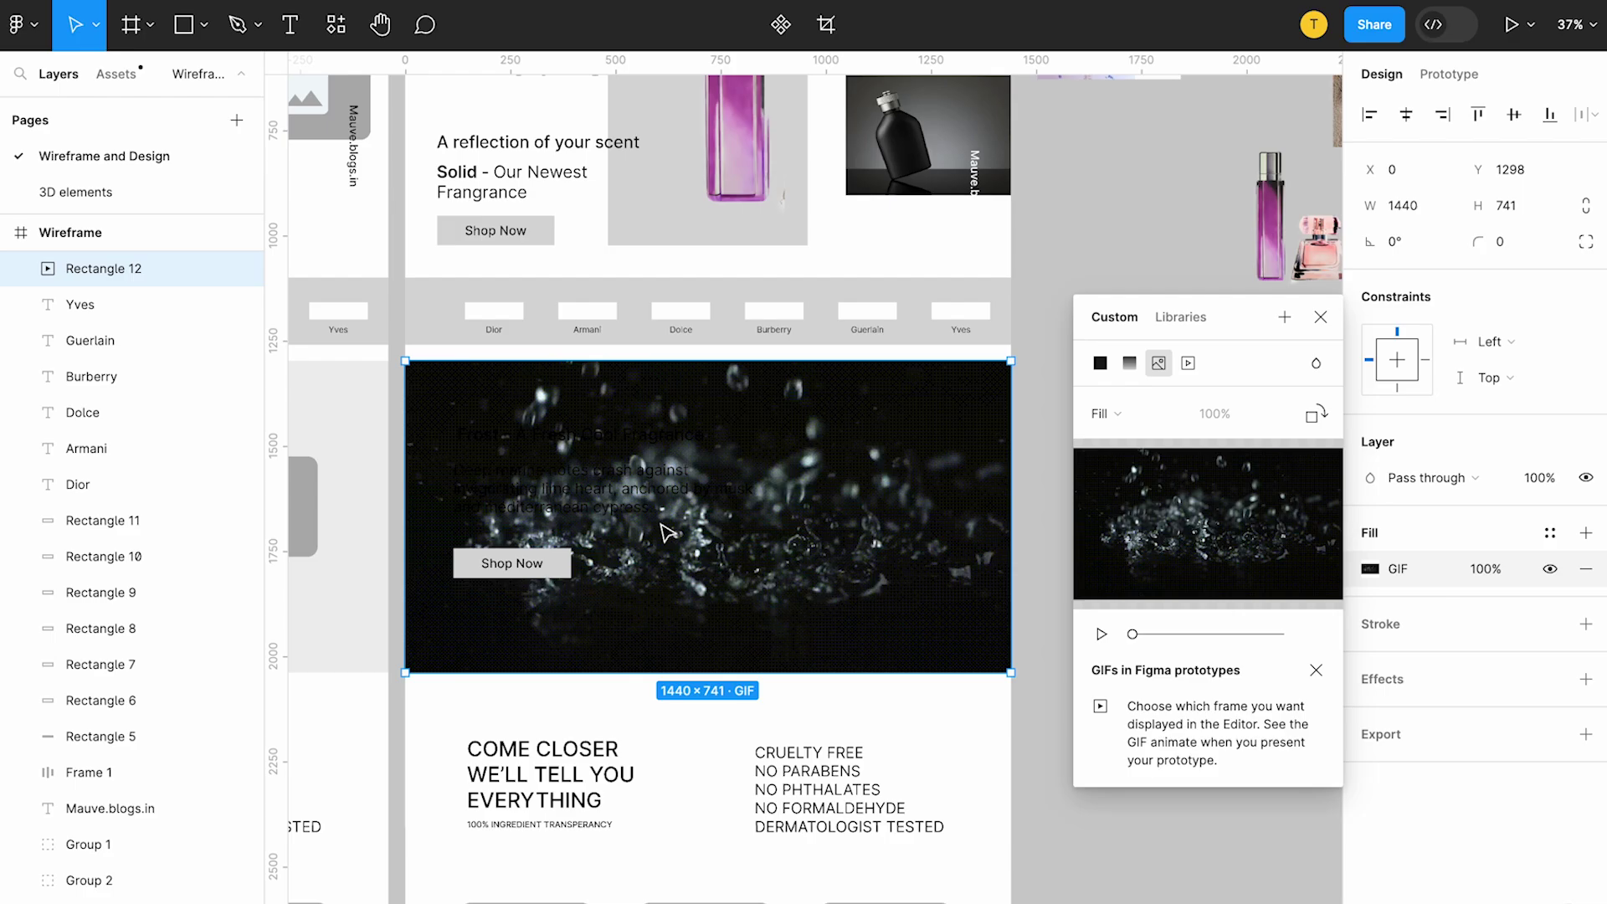
pyautogui.scroll(-3, 636, 509)
pyautogui.hscroll(2, 920, 435)
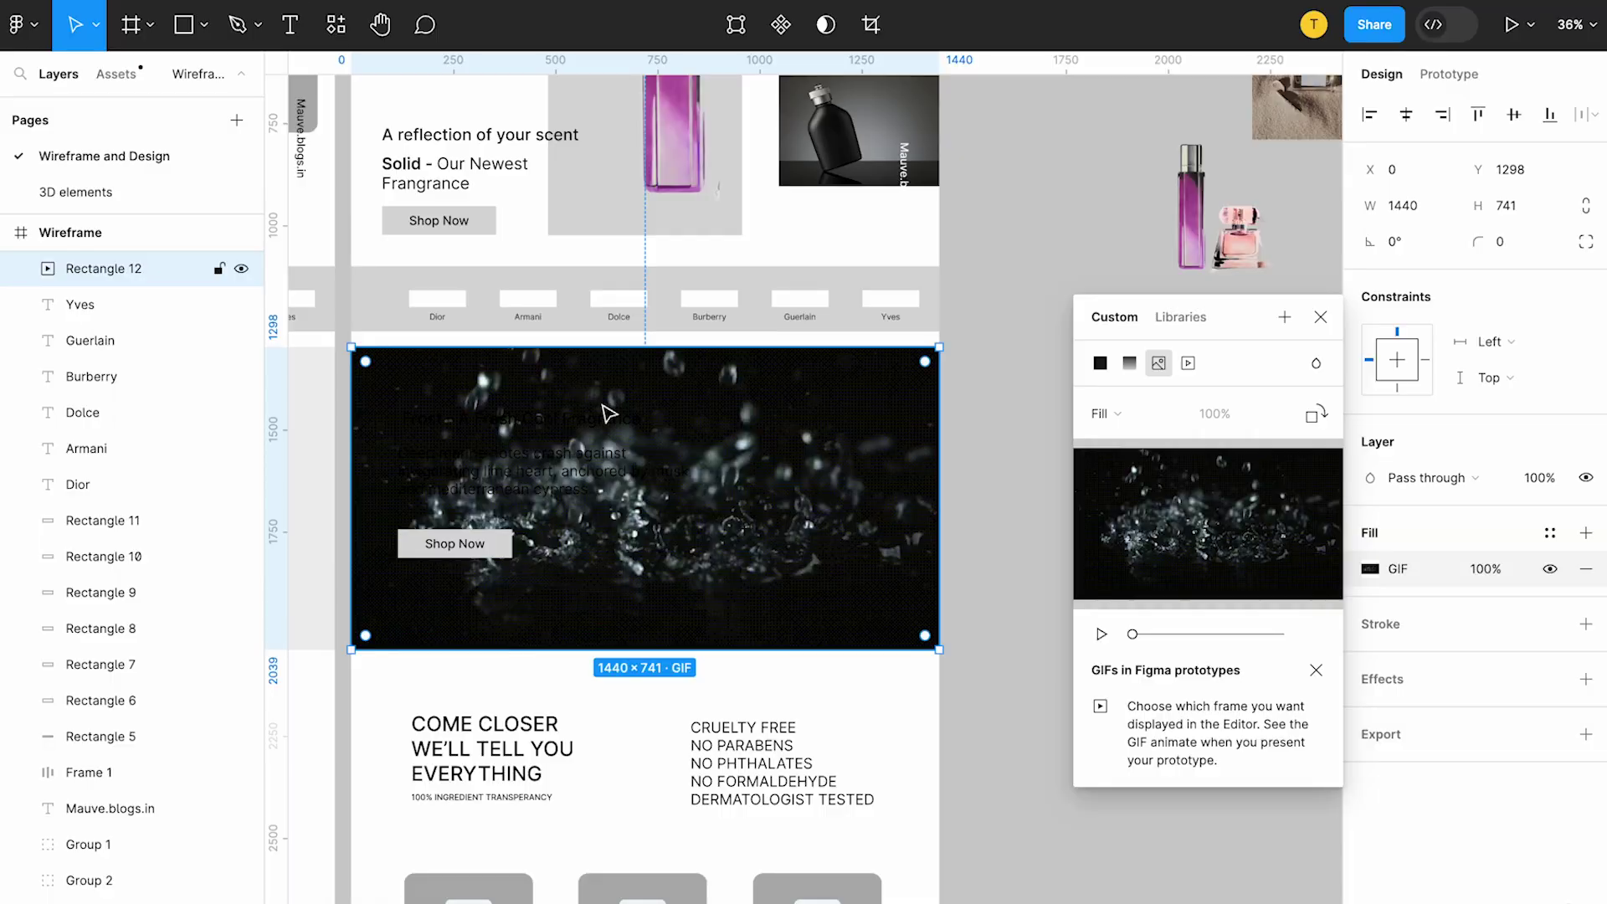
# Step: Present the design frame as a prototype and examine the moving water background behind the Frost text, returning to the editor
pyautogui.hotkey('ctrl', 'alt', 'Return')
pyautogui.scroll(-10, 595, 477)
pyautogui.scroll(2, 595, 477)
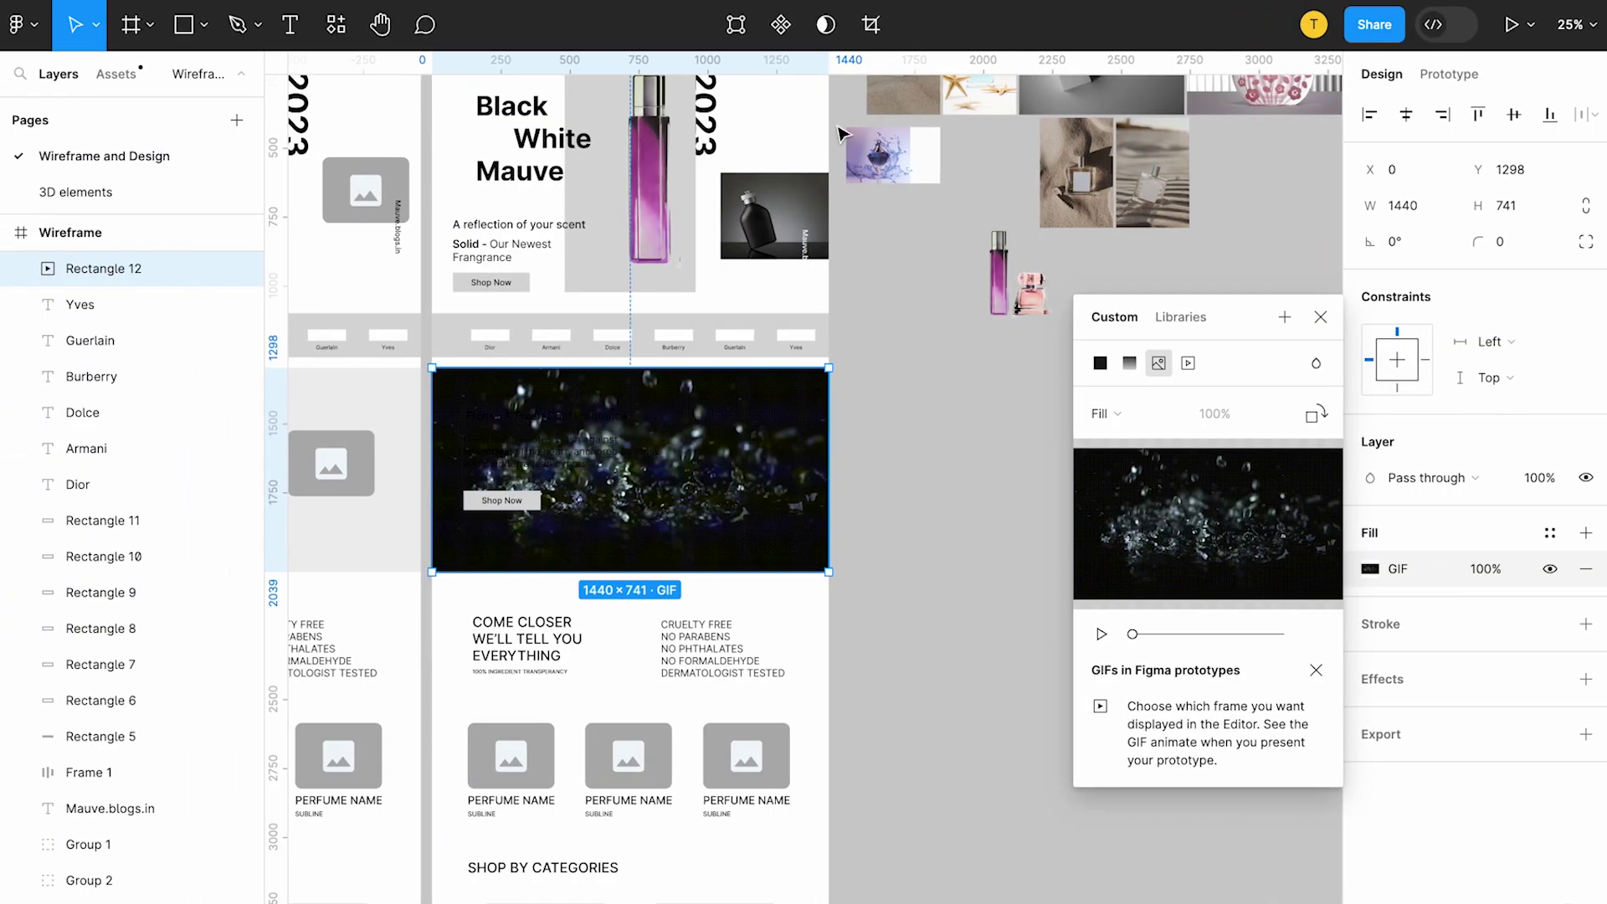
pyautogui.scroll(5, 519, 397)
pyautogui.click(479, 474)
pyautogui.click(1512, 25)
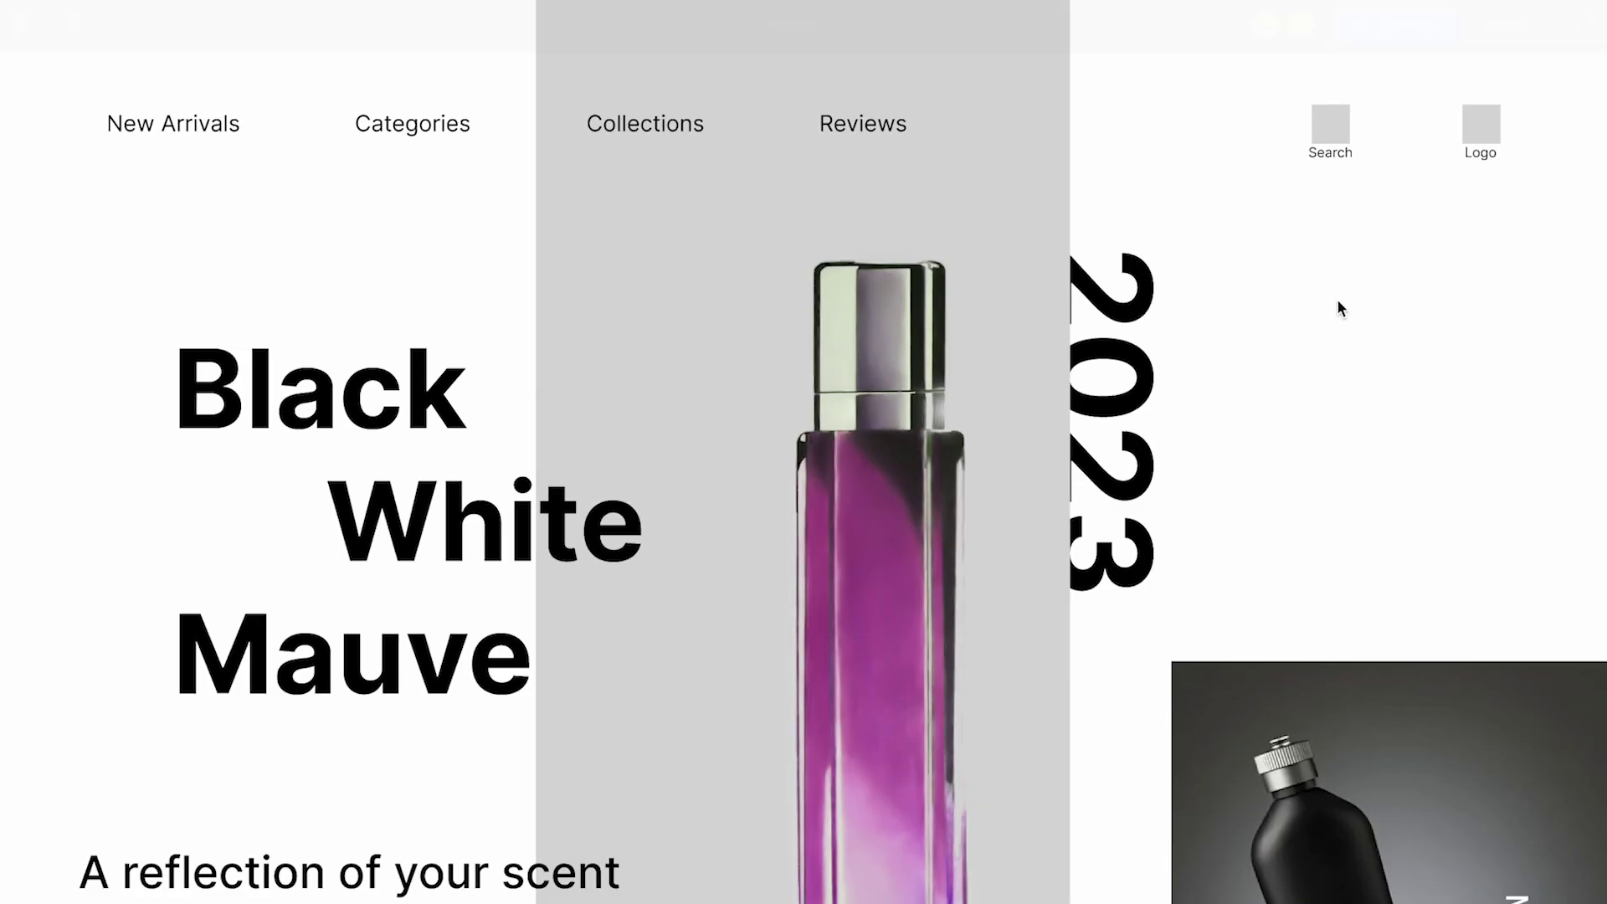
pyautogui.scroll(-20, 1243, 560)
pyautogui.scroll(-10, 1244, 568)
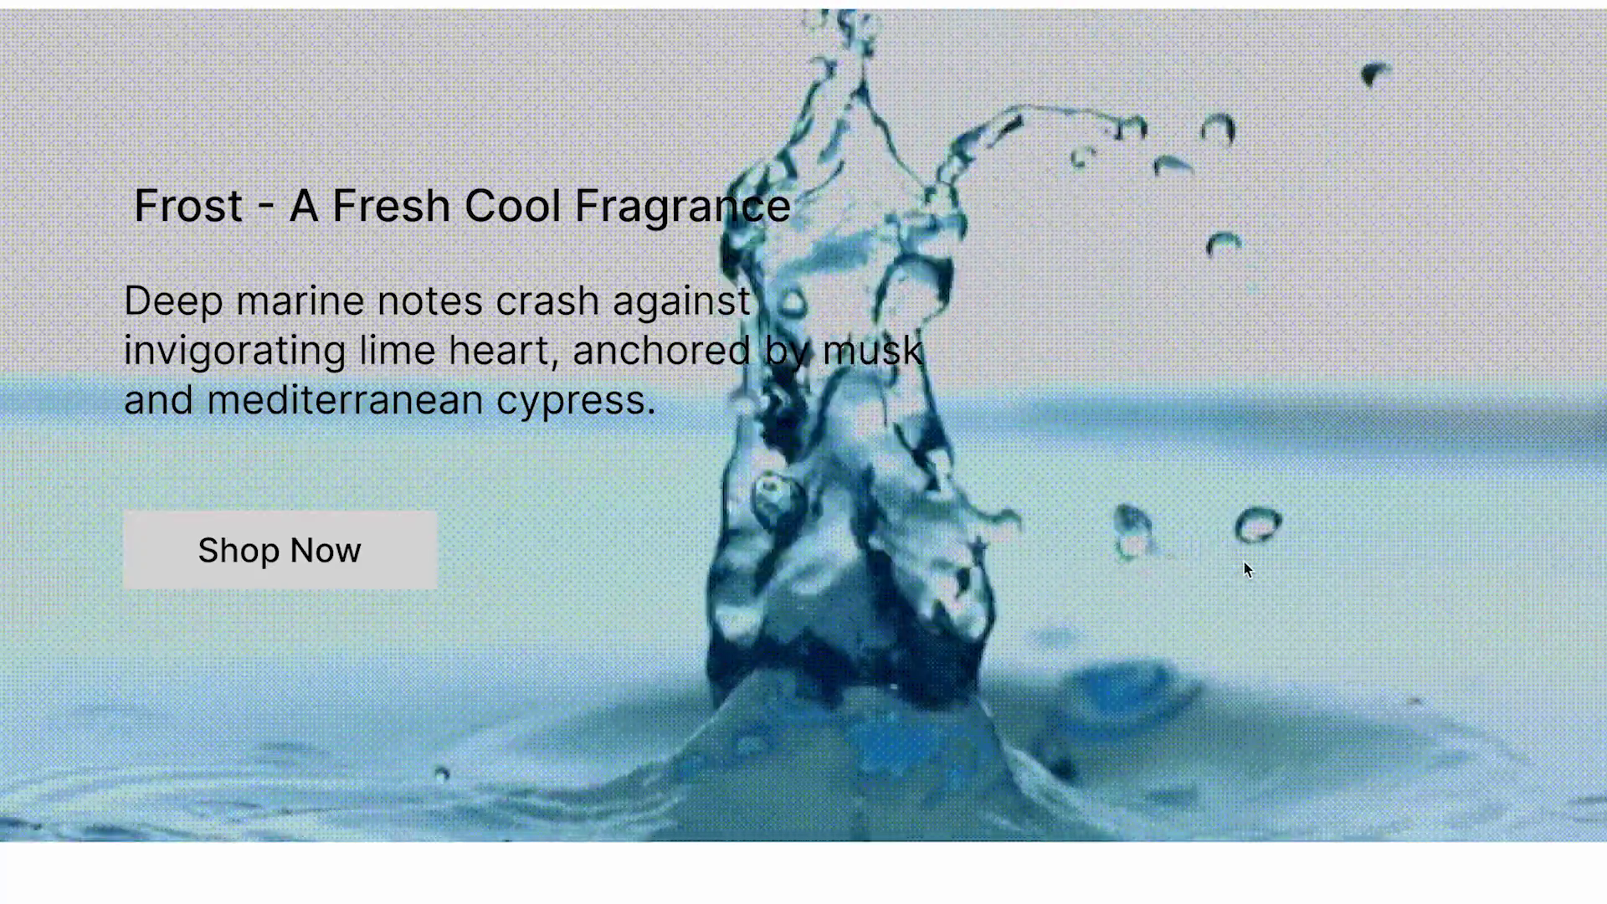
pyautogui.scroll(1, 1243, 560)
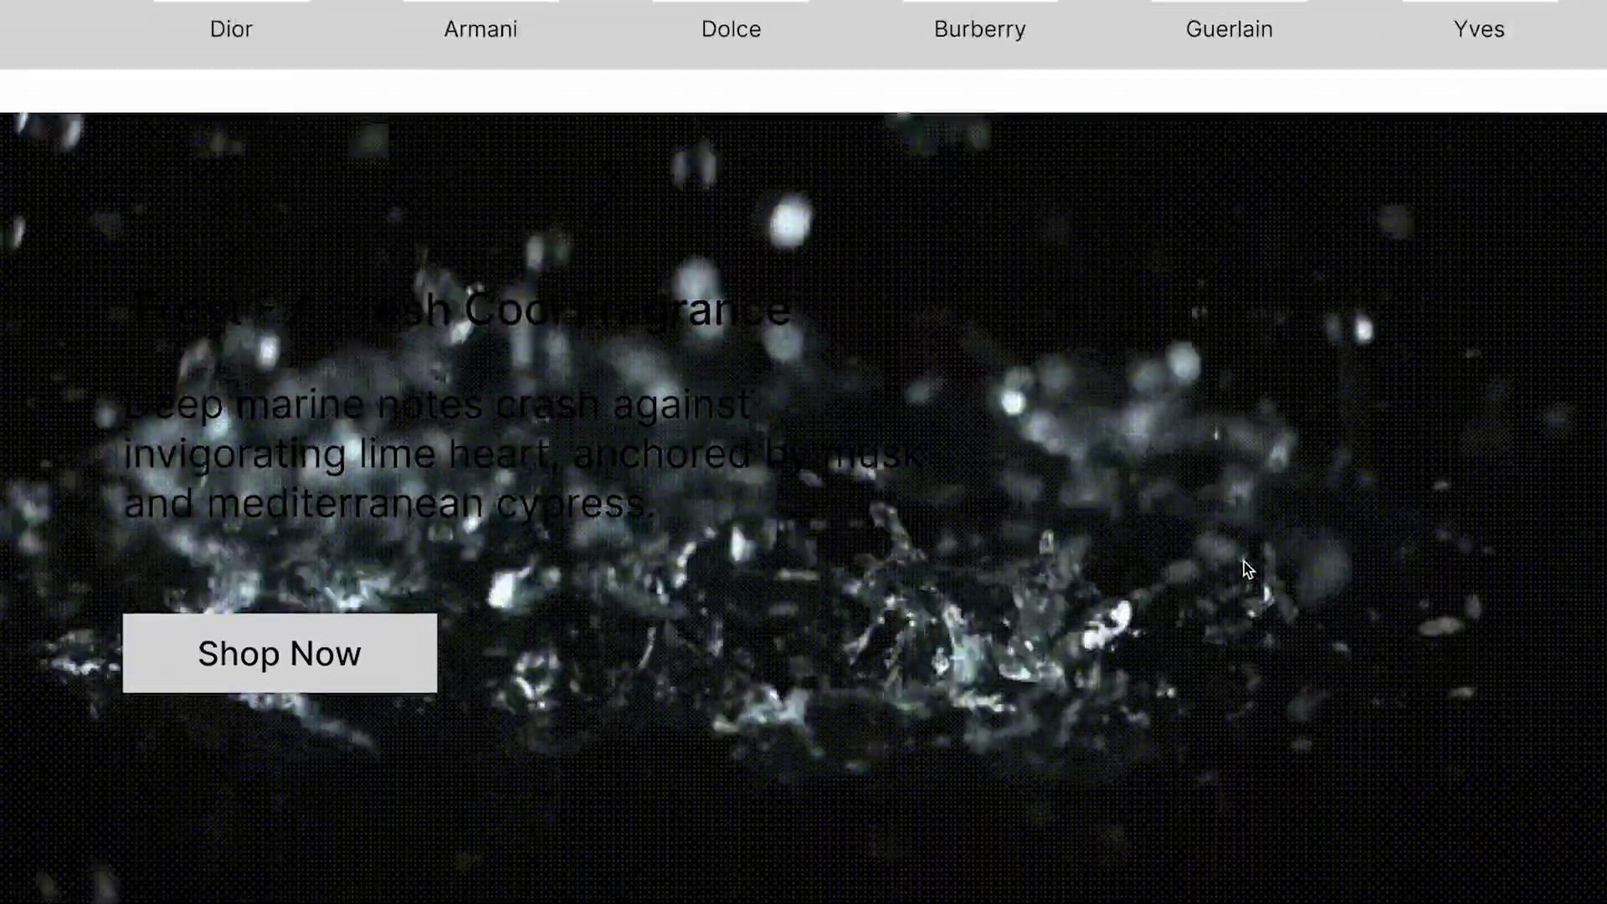
pyautogui.scroll(-2, 1243, 561)
pyautogui.scroll(3, 1246, 565)
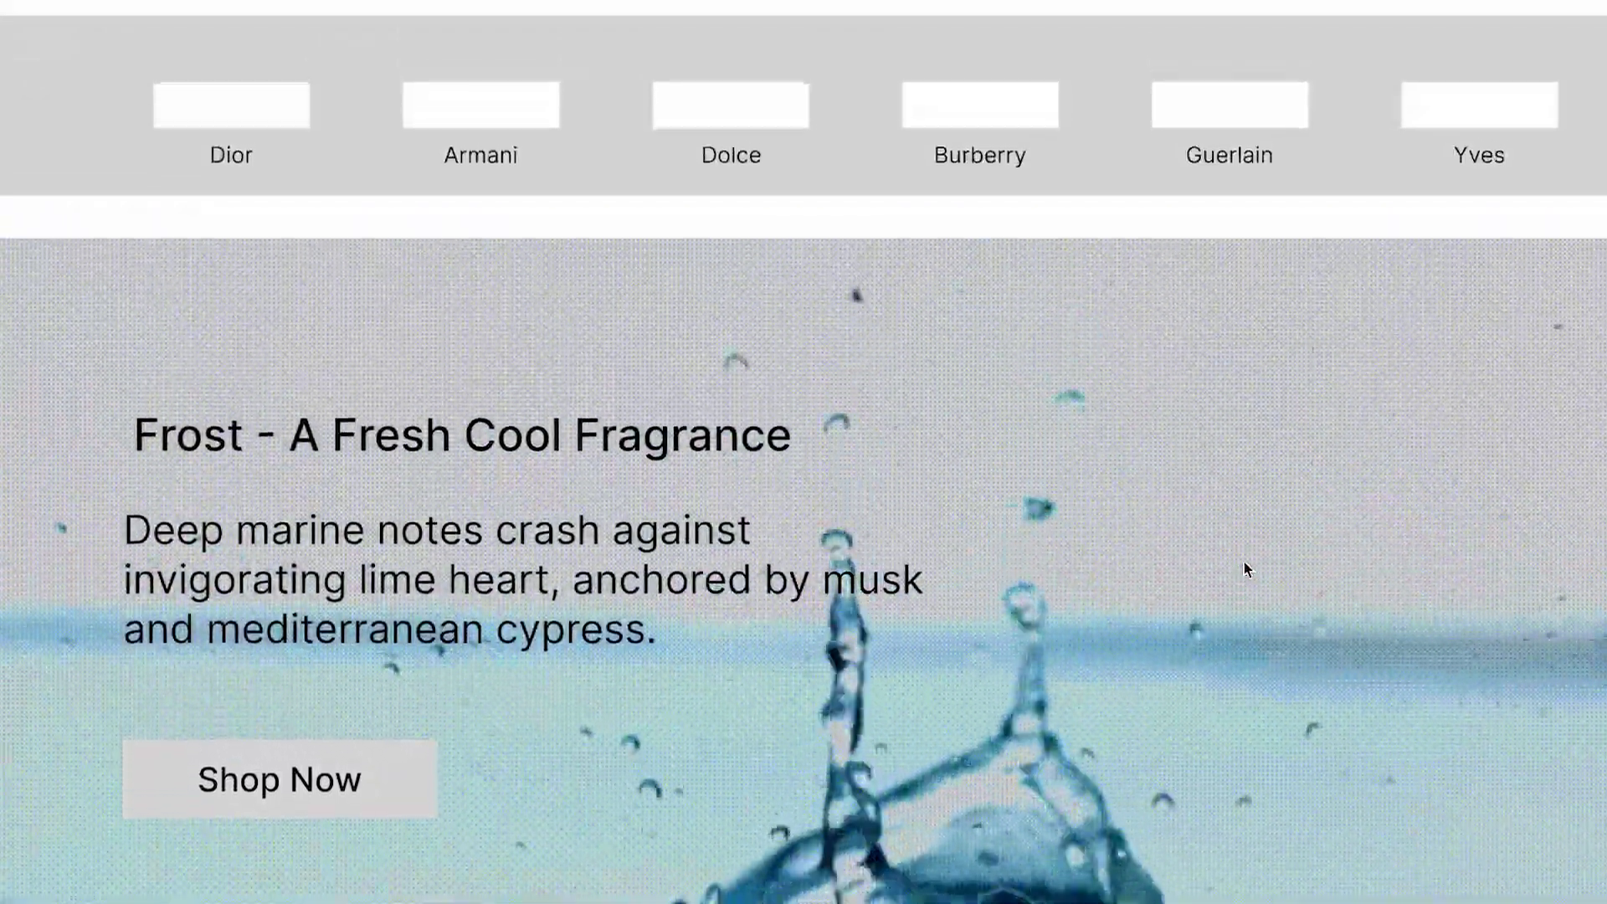
pyautogui.scroll(-2, 1246, 565)
pyautogui.hotkey('ctrl', 'Tab')
# Step: Find the clear glass perfume bottle with its cap off, thumbnail_large(34), among the canvas images and copy it
pyautogui.scroll(1, 896, 366)
pyautogui.scroll(-4, 896, 366)
pyautogui.scroll(3, 1064, 195)
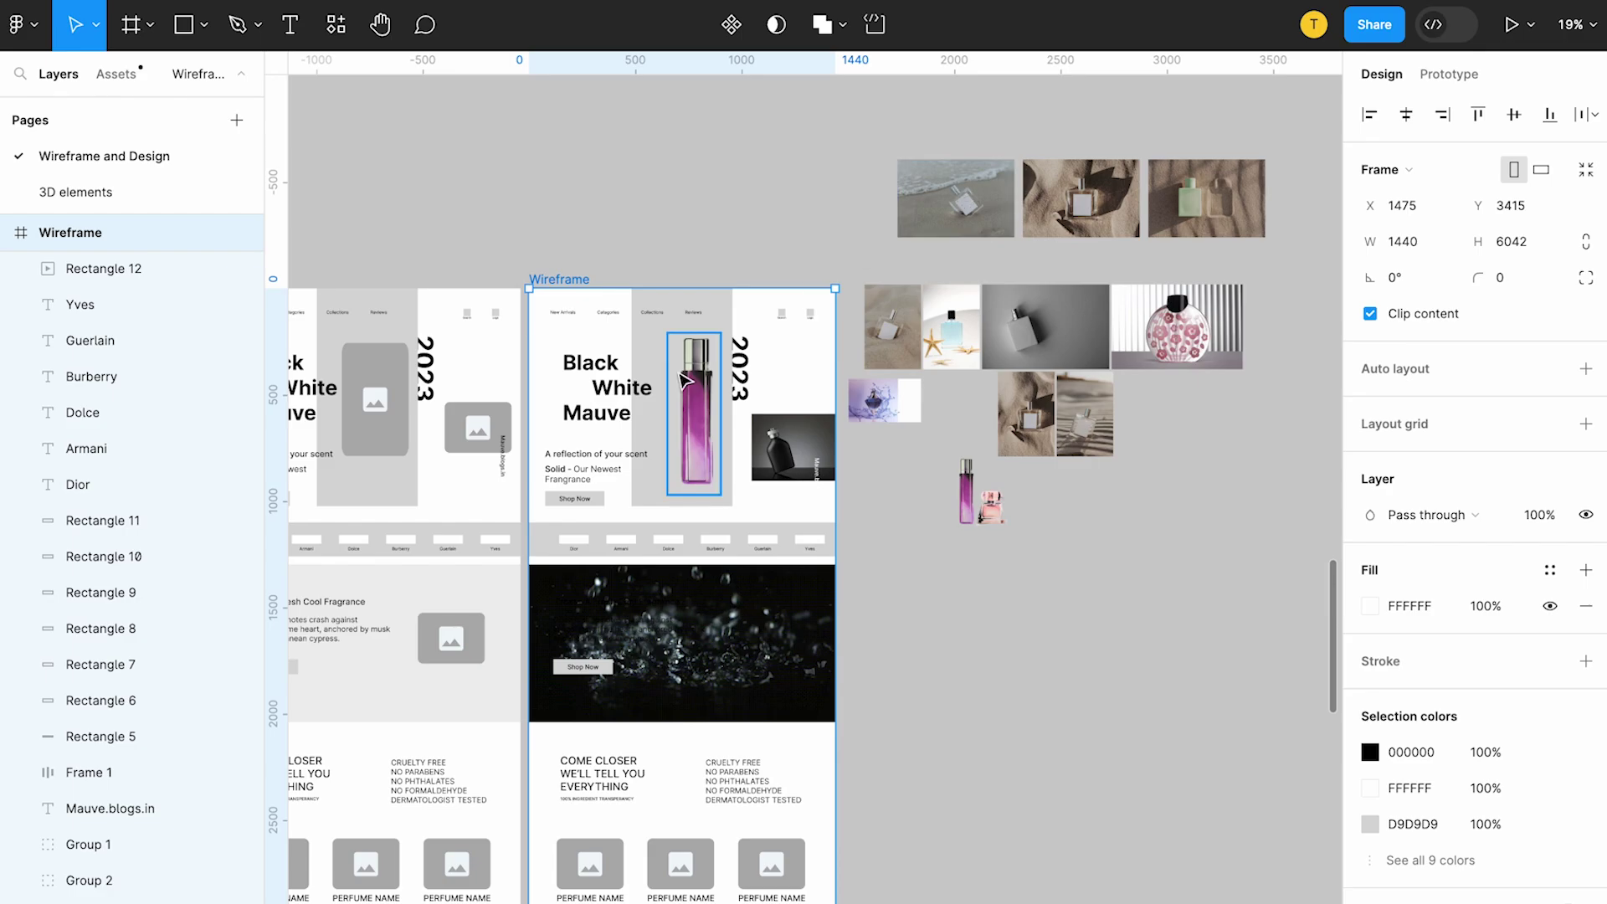
pyautogui.scroll(-2, 684, 381)
pyautogui.scroll(5, 963, 323)
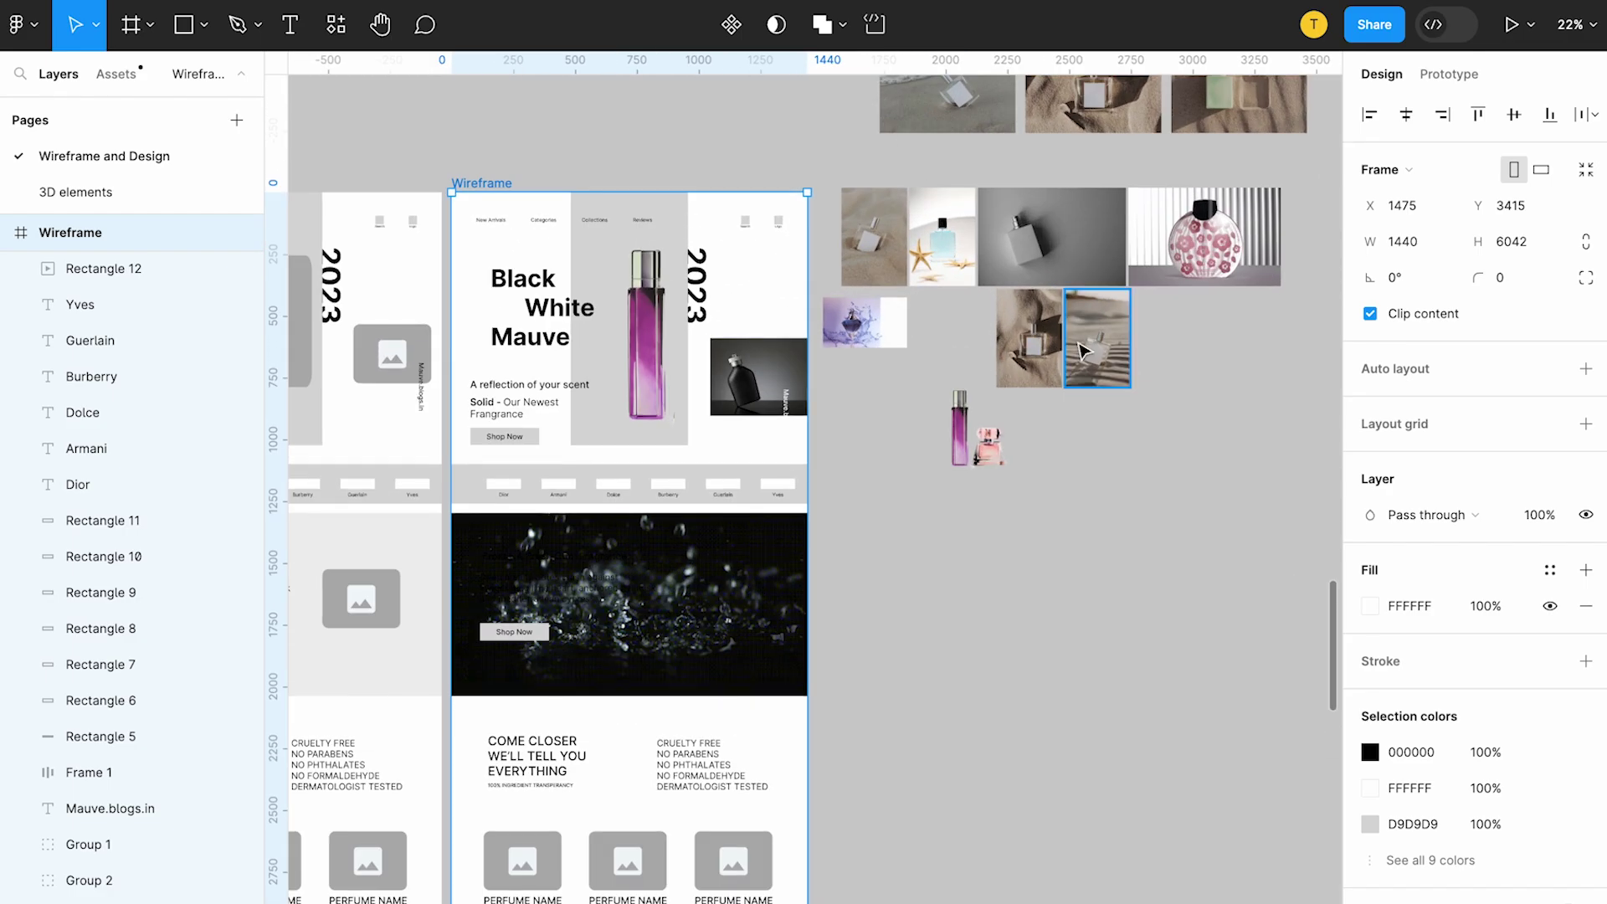
pyautogui.scroll(-5, 799, 339)
pyautogui.hscroll(-10, 938, 255)
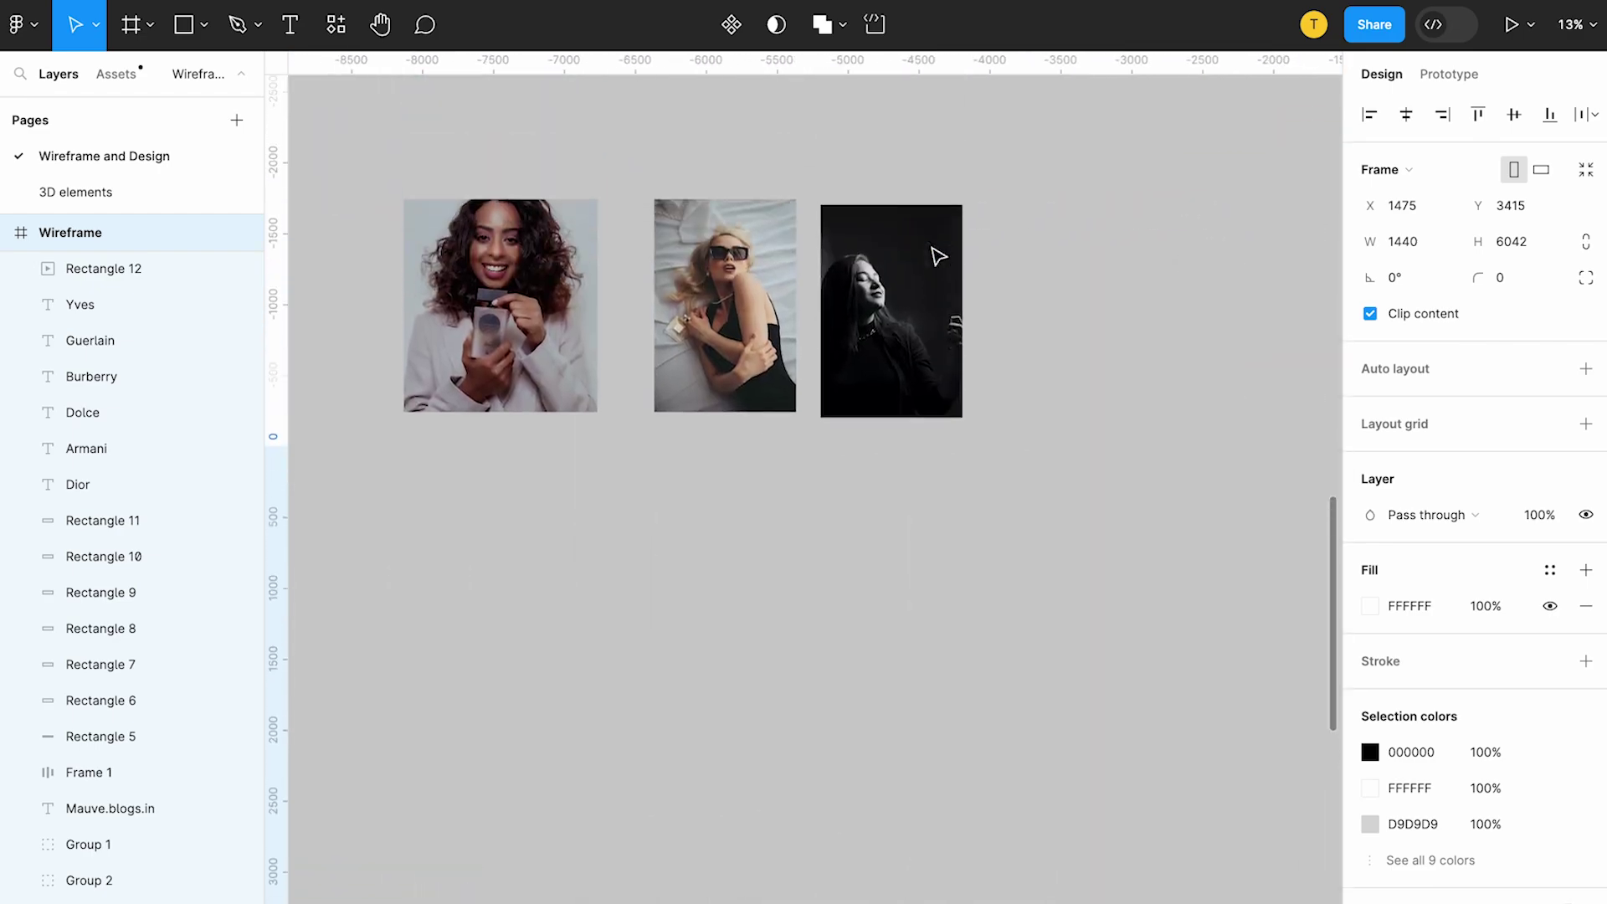
pyautogui.hscroll(-10, 935, 252)
pyautogui.scroll(3, 929, 243)
pyautogui.scroll(3, 756, 146)
pyautogui.click(757, 383)
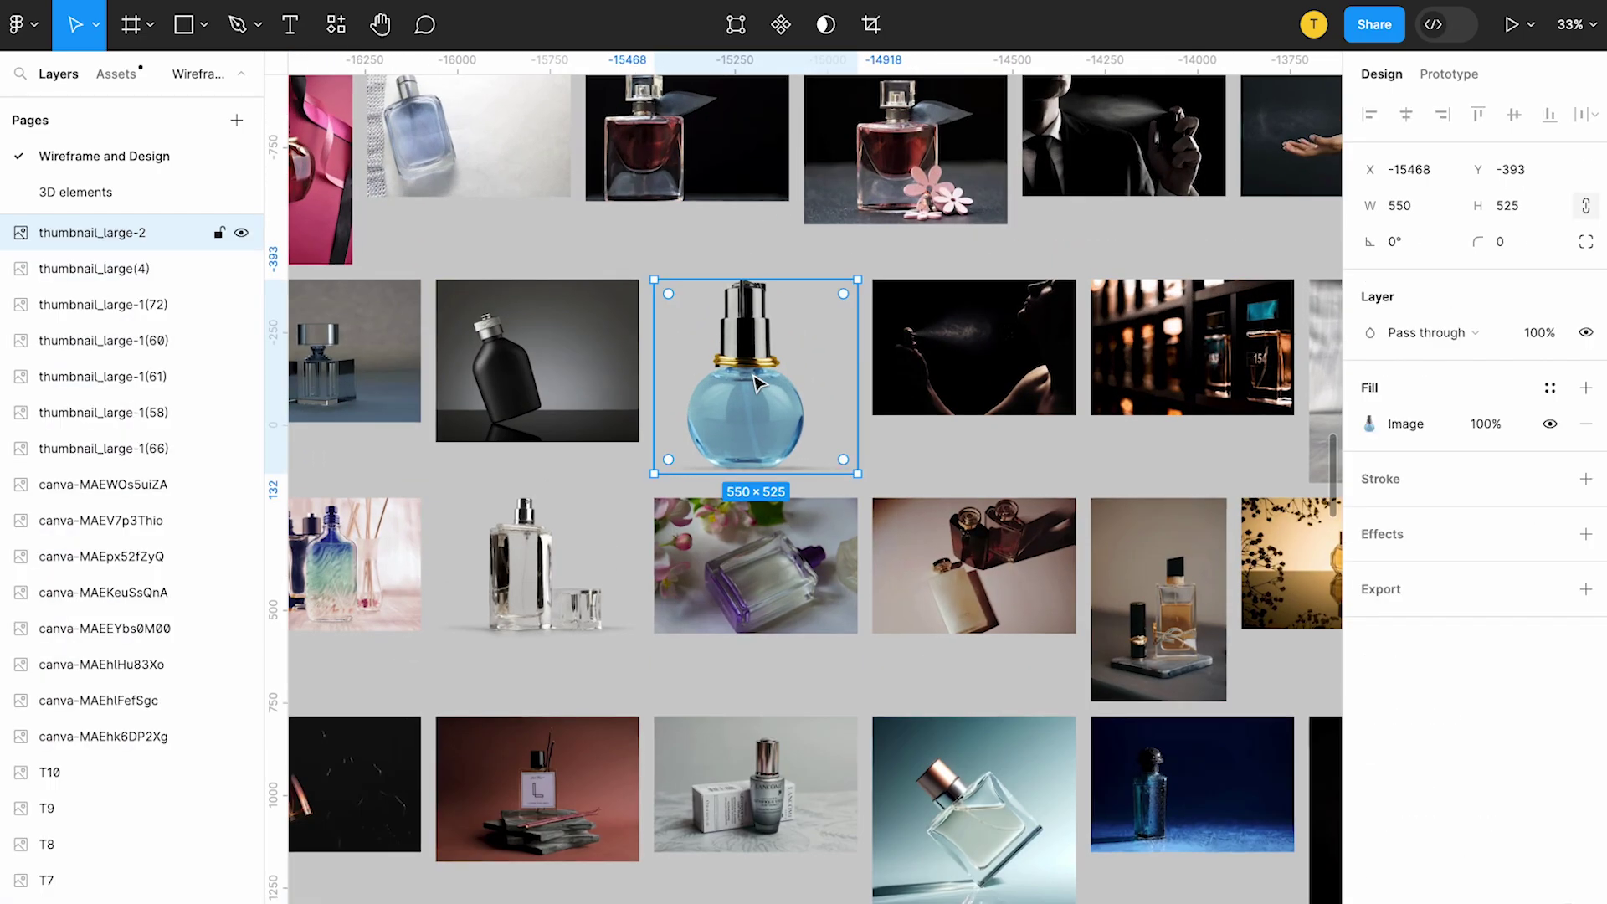
pyautogui.click(489, 606)
# Step: Paste the clear glass bottle into the Frost section, check it in the prototype, and position it at X 825, Y 1476
pyautogui.scroll(-5, 489, 608)
pyautogui.hscroll(10, 490, 609)
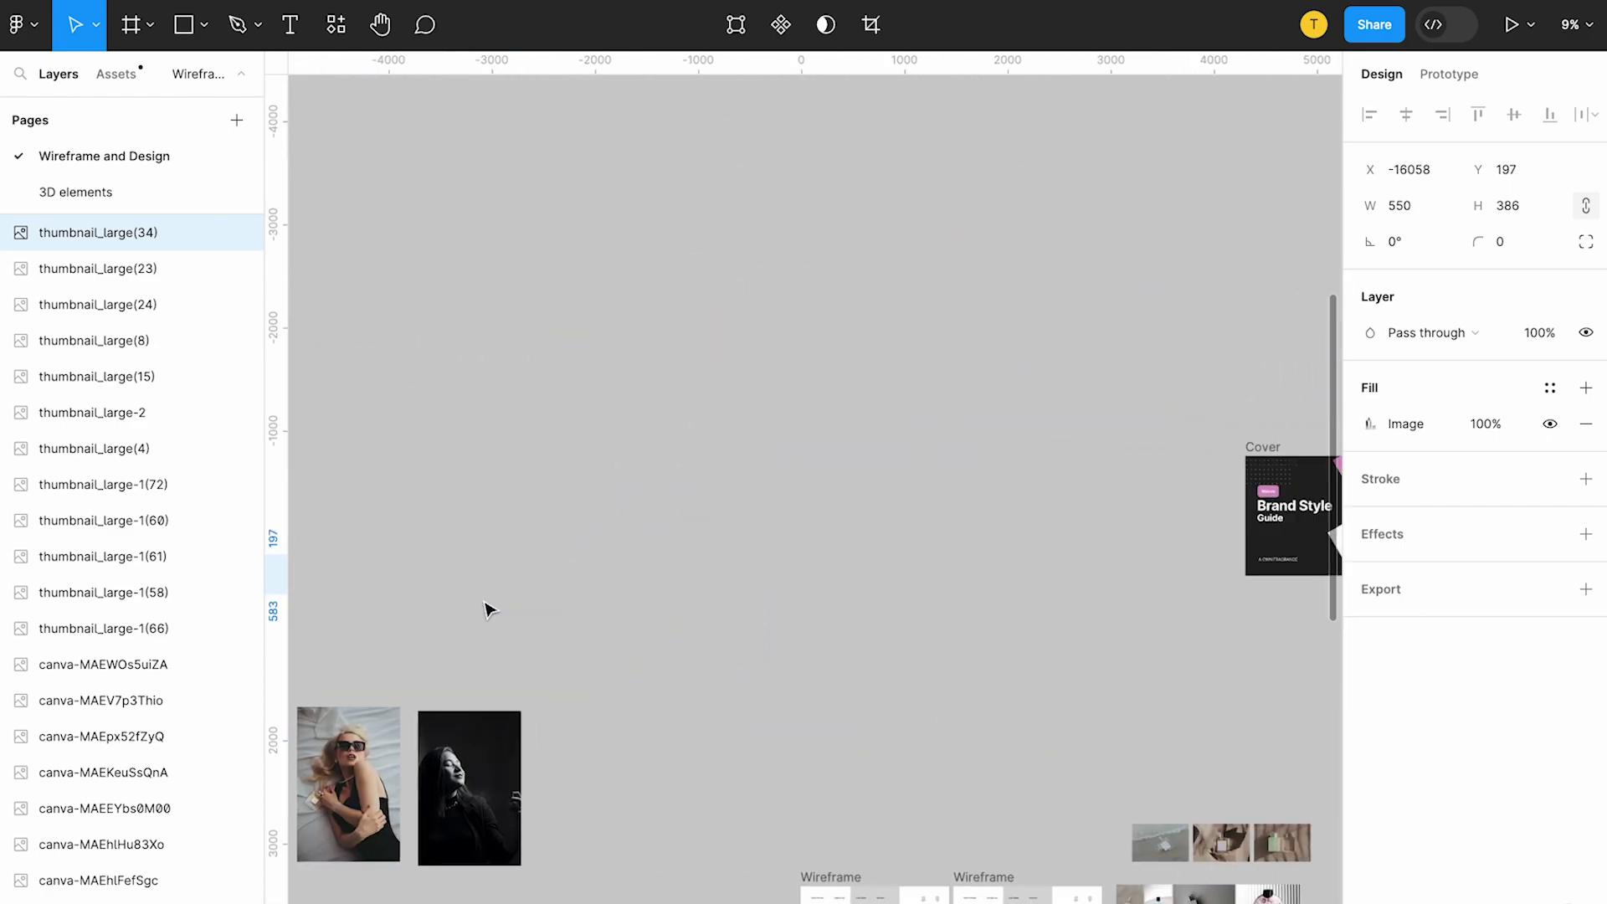
pyautogui.hscroll(10, 800, 588)
pyautogui.scroll(8, 814, 394)
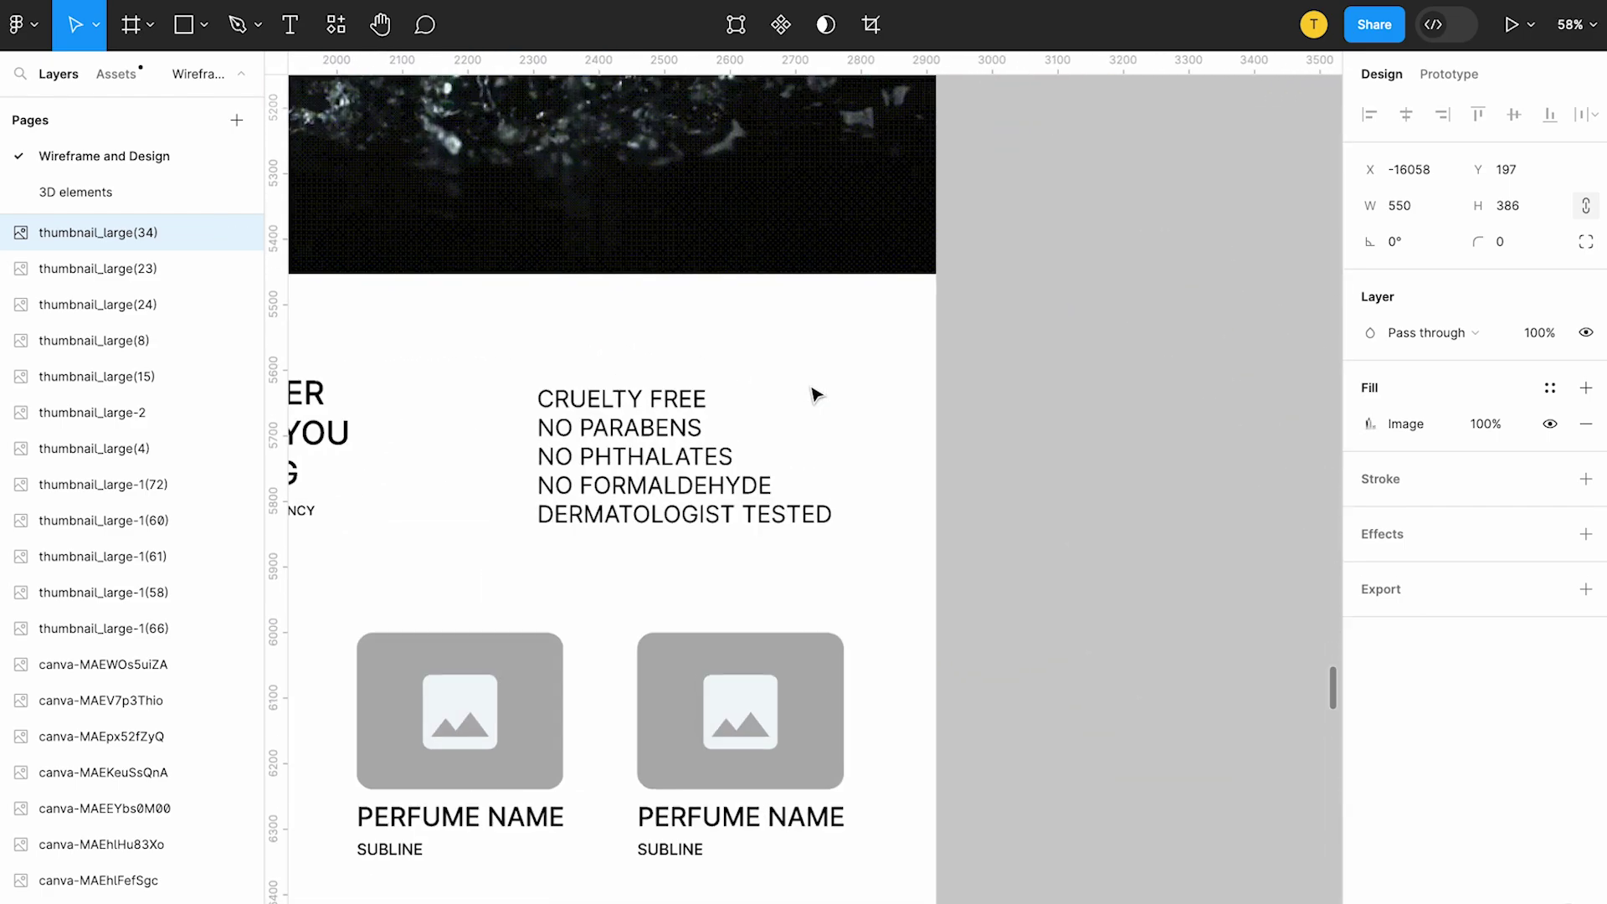
pyautogui.click(816, 394)
pyautogui.hotkey('ctrl', 'v')
pyautogui.moveTo(669, 493); pyautogui.dragTo(927, 494)
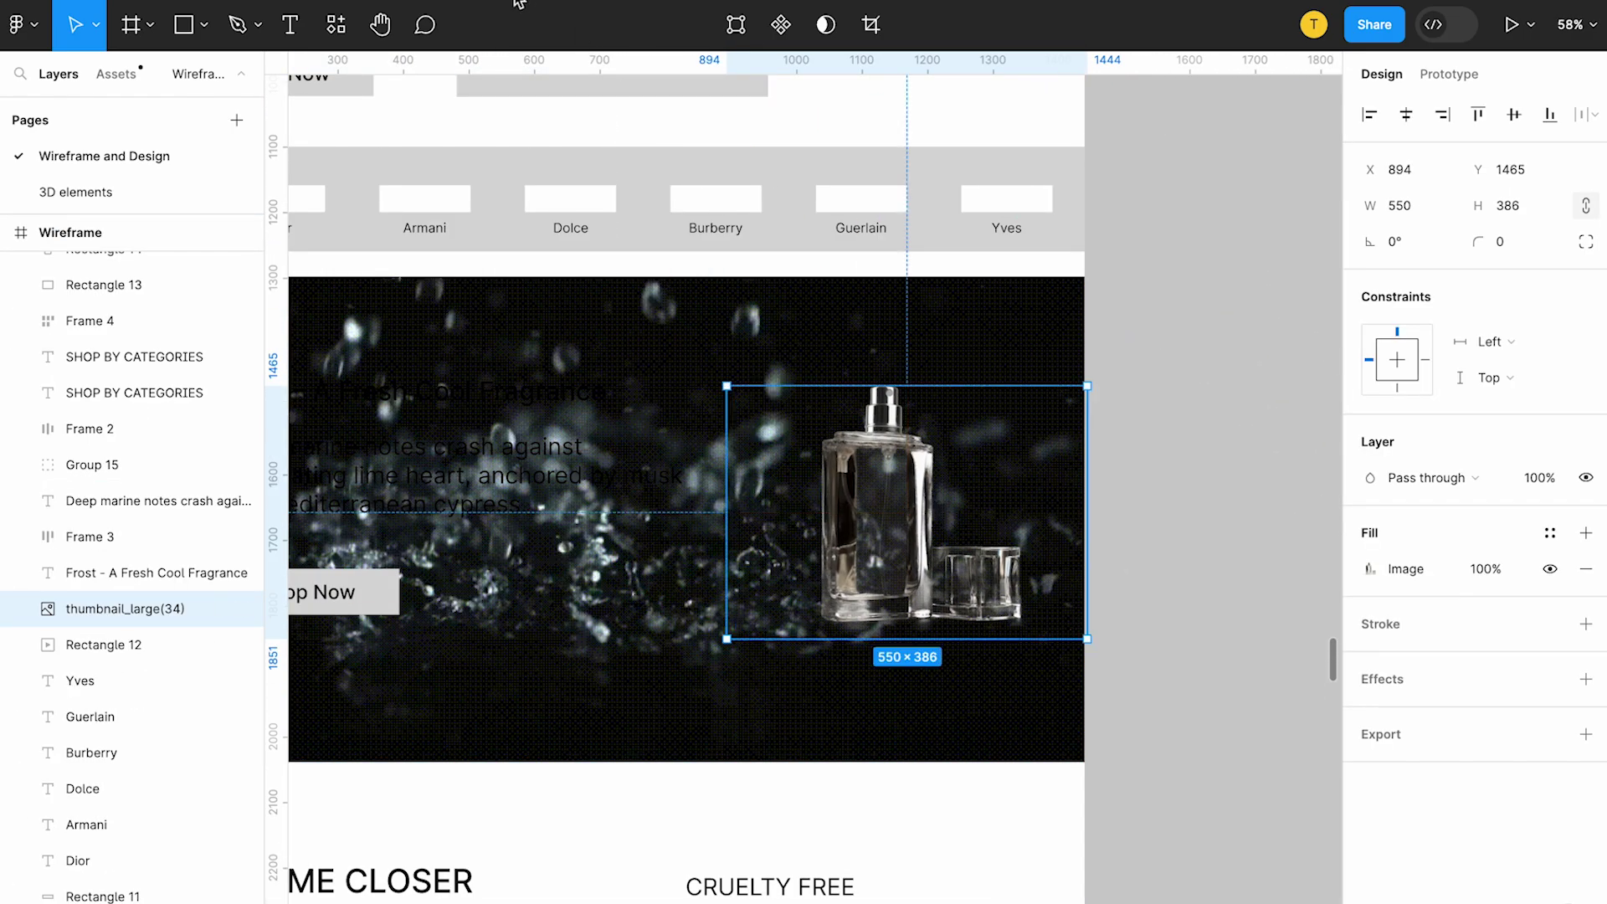
pyautogui.click(519, 1)
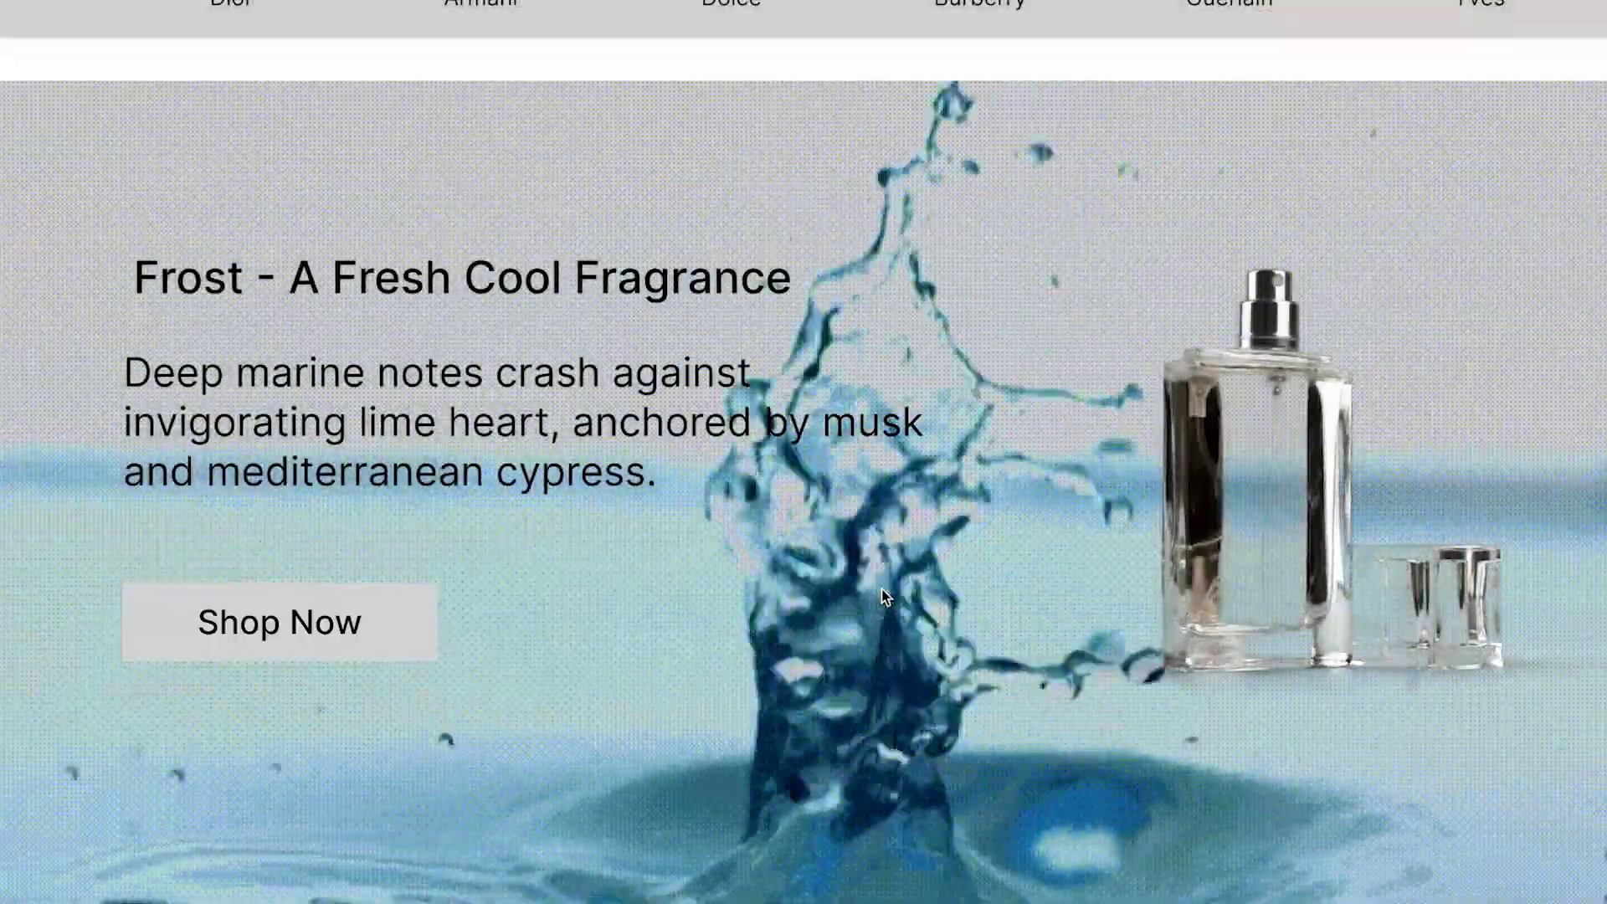
pyautogui.moveTo(871, 600); pyautogui.dragTo(831, 606)
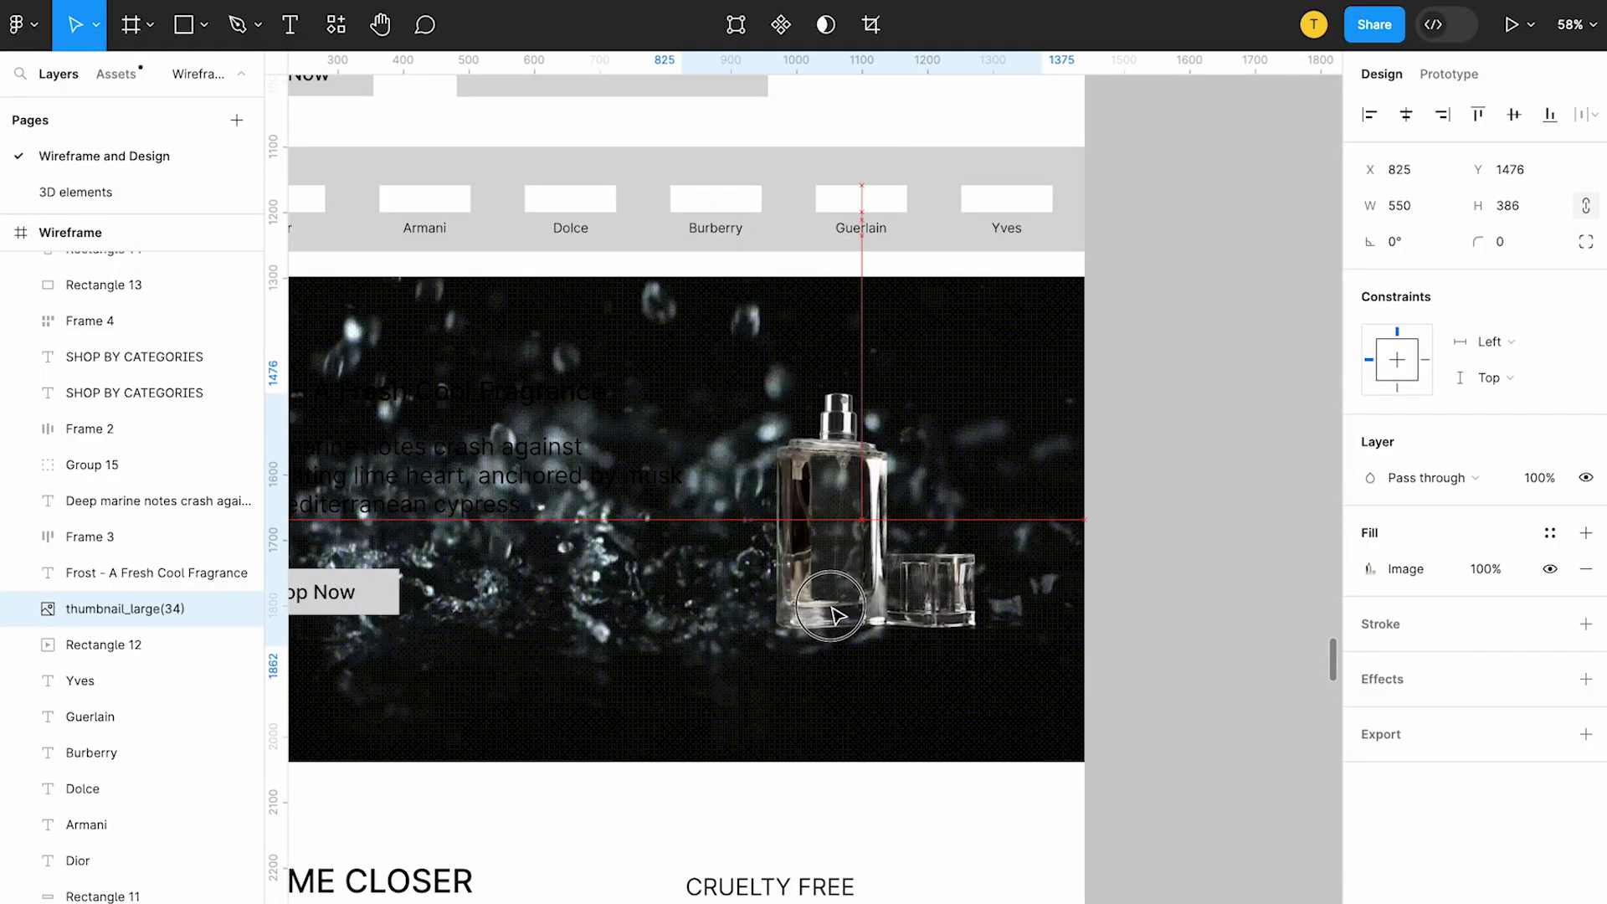
# Step: Delete the image placeholder icons from the three PERFUME NAME cards in the design frame
pyautogui.scroll(-5, 836, 615)
pyautogui.scroll(3, 799, 757)
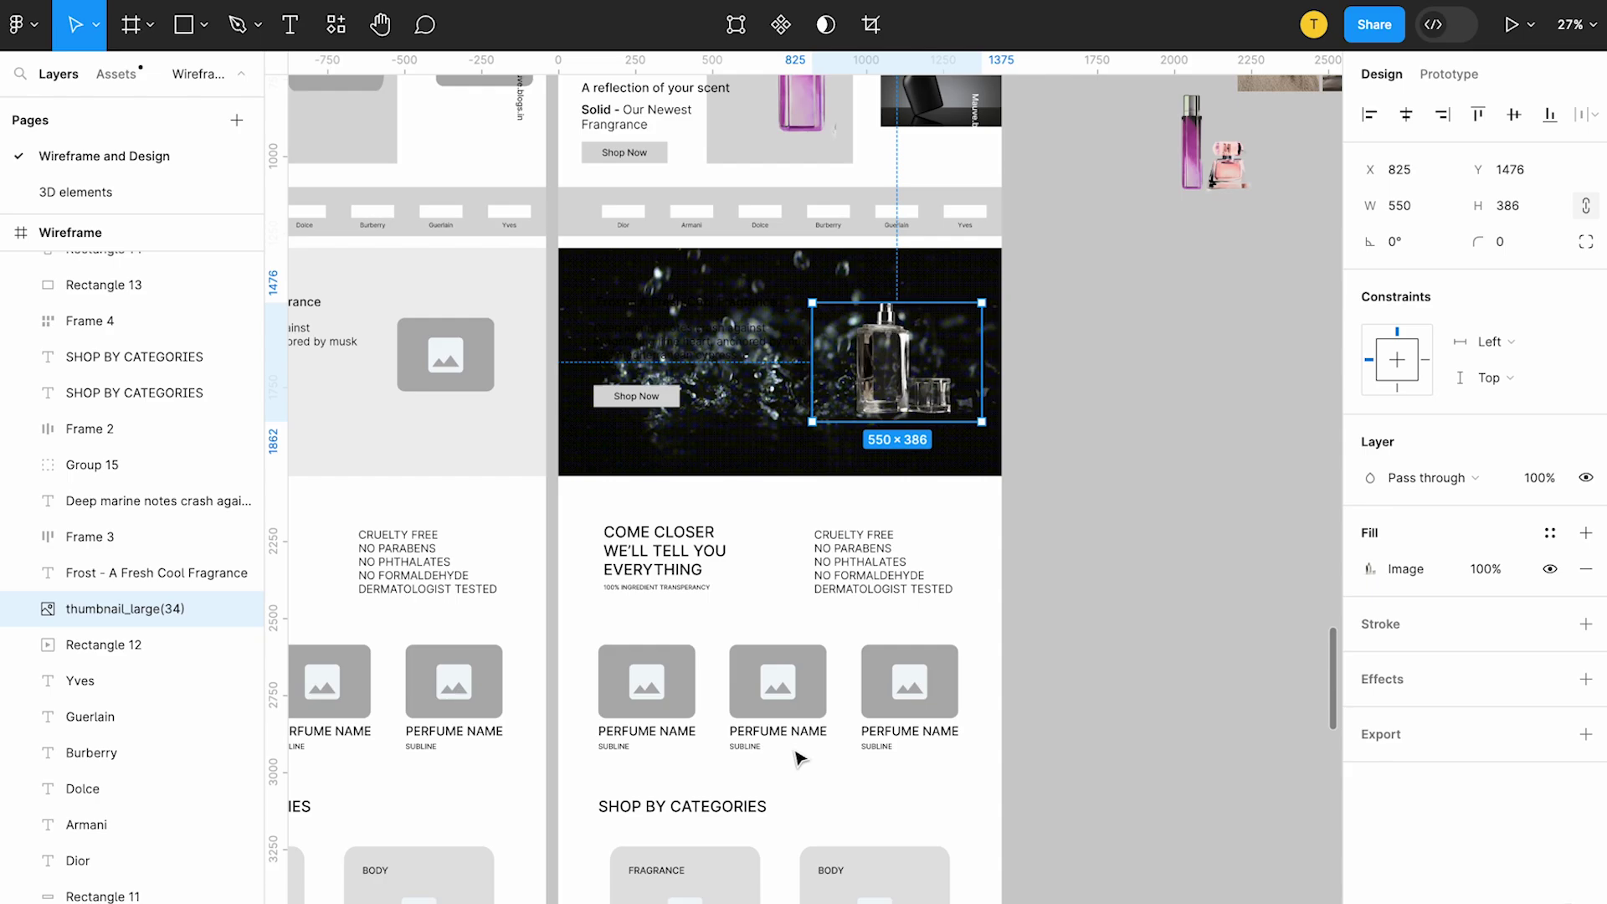
pyautogui.click(771, 685)
pyautogui.scroll(3, 771, 678)
pyautogui.doubleClick(745, 763)
pyautogui.doubleClick(541, 764)
pyautogui.scroll(5, 542, 764)
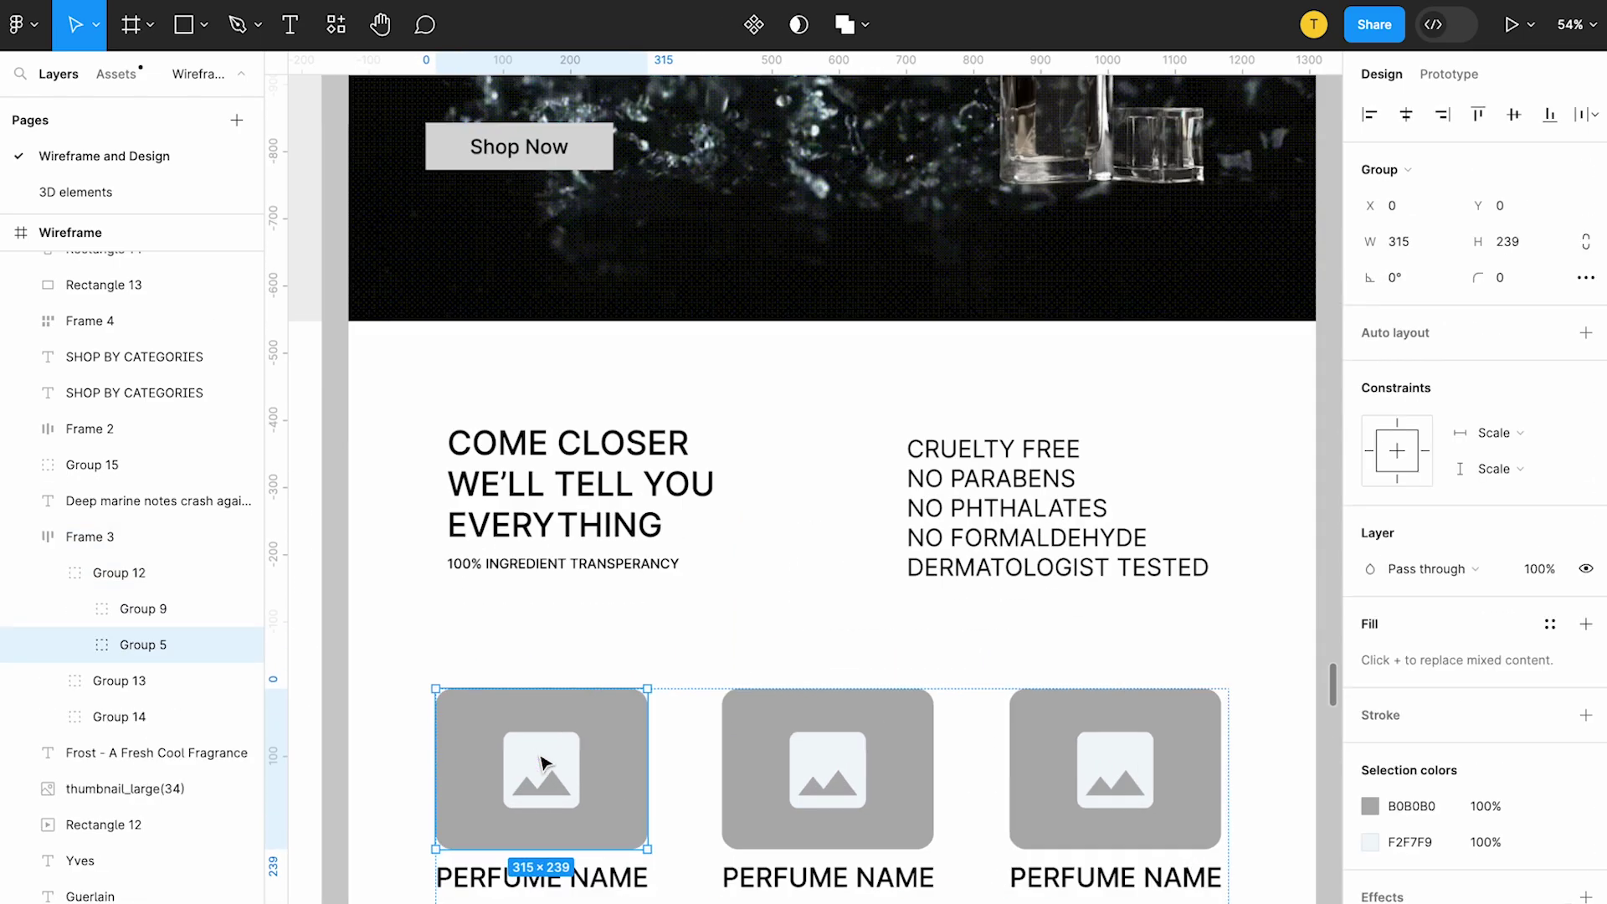
pyautogui.doubleClick(549, 770)
pyautogui.keyDown('shift'); pyautogui.doubleClick(975, 789); pyautogui.keyUp('shift')
pyautogui.keyDown('shift'); pyautogui.doubleClick(976, 789); pyautogui.keyUp('shift')
pyautogui.keyDown('shift'); pyautogui.doubleClick(975, 789); pyautogui.keyUp('shift')
pyautogui.hscroll(3, 976, 789)
pyautogui.keyDown('shift'); pyautogui.keyDown('super'); pyautogui.click(1033, 774); pyautogui.keyUp('super'); pyautogui.keyUp('shift')
pyautogui.press('BackSpace')
pyautogui.hscroll(-4, 1033, 775)
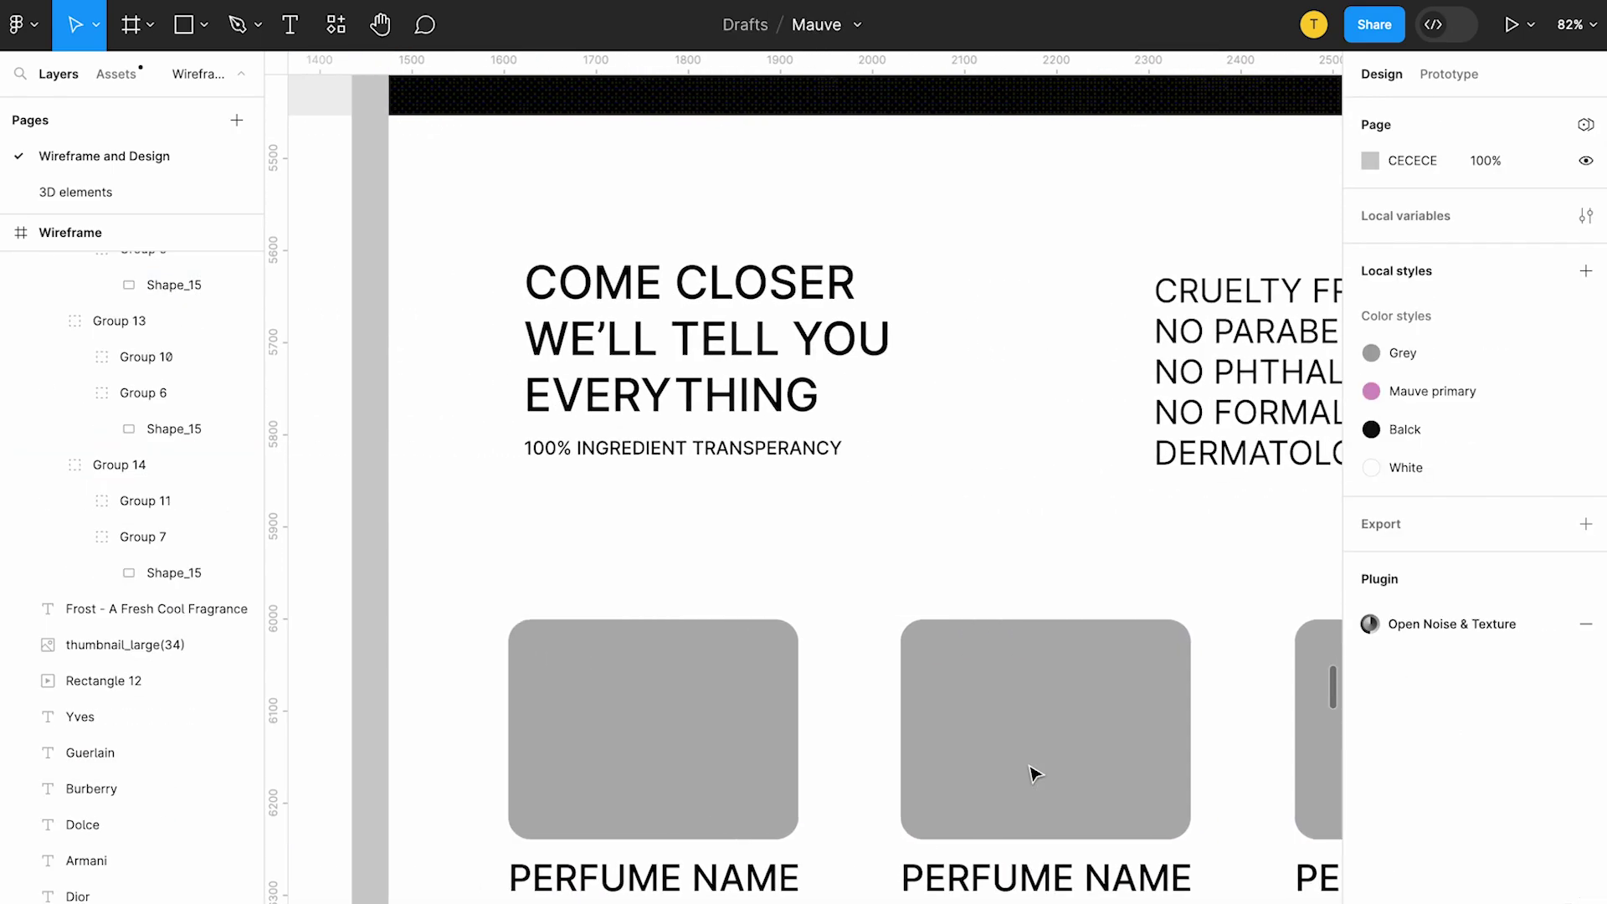
# Step: Move the landscape photo of the clear bottle lying in sand from the image collection into the PERFUME NAME row
pyautogui.scroll(-5, 1032, 775)
pyautogui.click(1091, 758)
pyautogui.scroll(-4, 1091, 759)
pyautogui.hscroll(4, 1091, 758)
pyautogui.click(929, 350)
pyautogui.scroll(4, 926, 343)
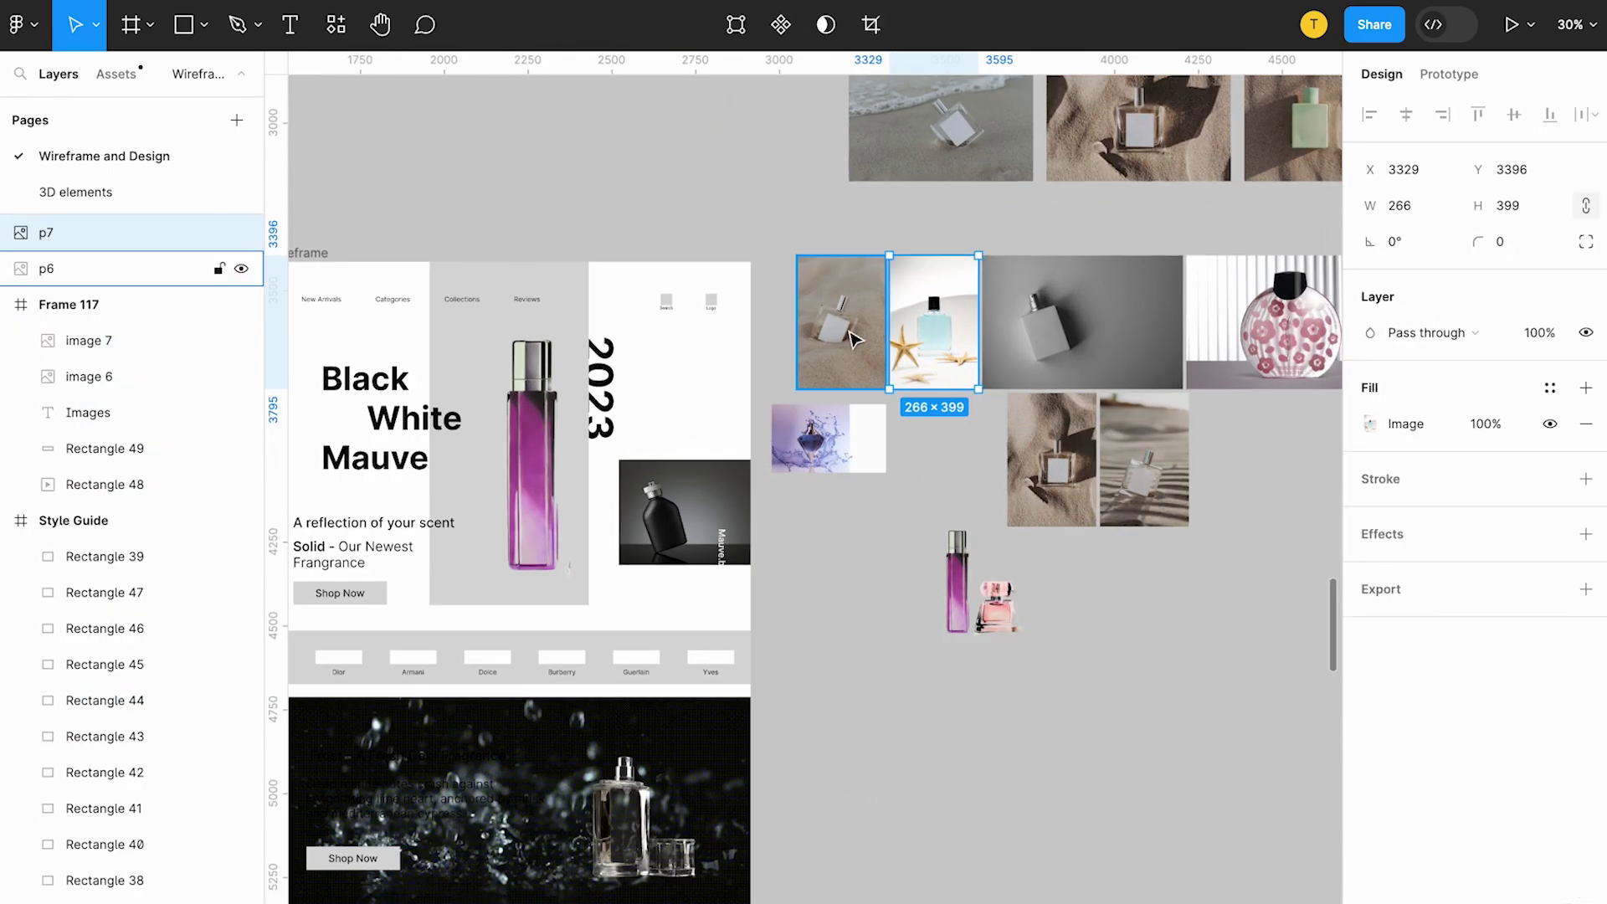
pyautogui.click(848, 330)
pyautogui.scroll(-3, 848, 329)
pyautogui.click(1004, 215)
pyautogui.moveTo(1005, 215); pyautogui.dragTo(607, 793)
# Step: Fit the sand bottle photo over the first perfume card at 317 × 239
pyautogui.scroll(4, 586, 816)
pyautogui.scroll(5, 699, 722)
pyautogui.moveTo(1051, 713); pyautogui.dragTo(875, 620)
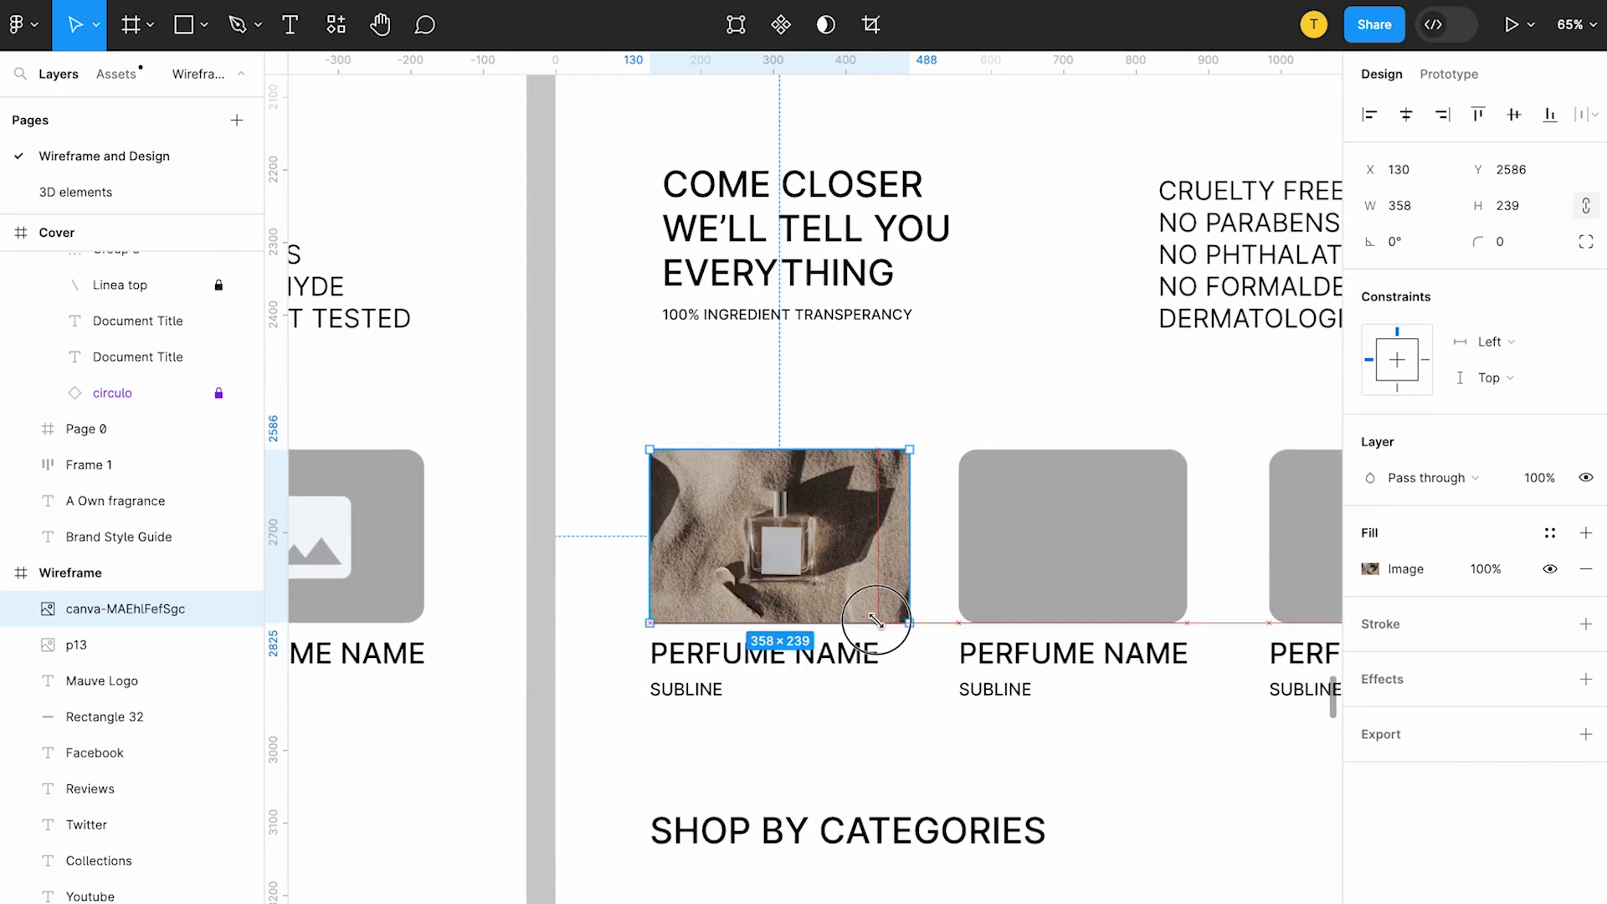
pyautogui.moveTo(911, 531); pyautogui.dragTo(870, 525)
# Step: Place the green bottle photo over the second perfume card and fit it to 317 × 239
pyautogui.scroll(-8, 880, 527)
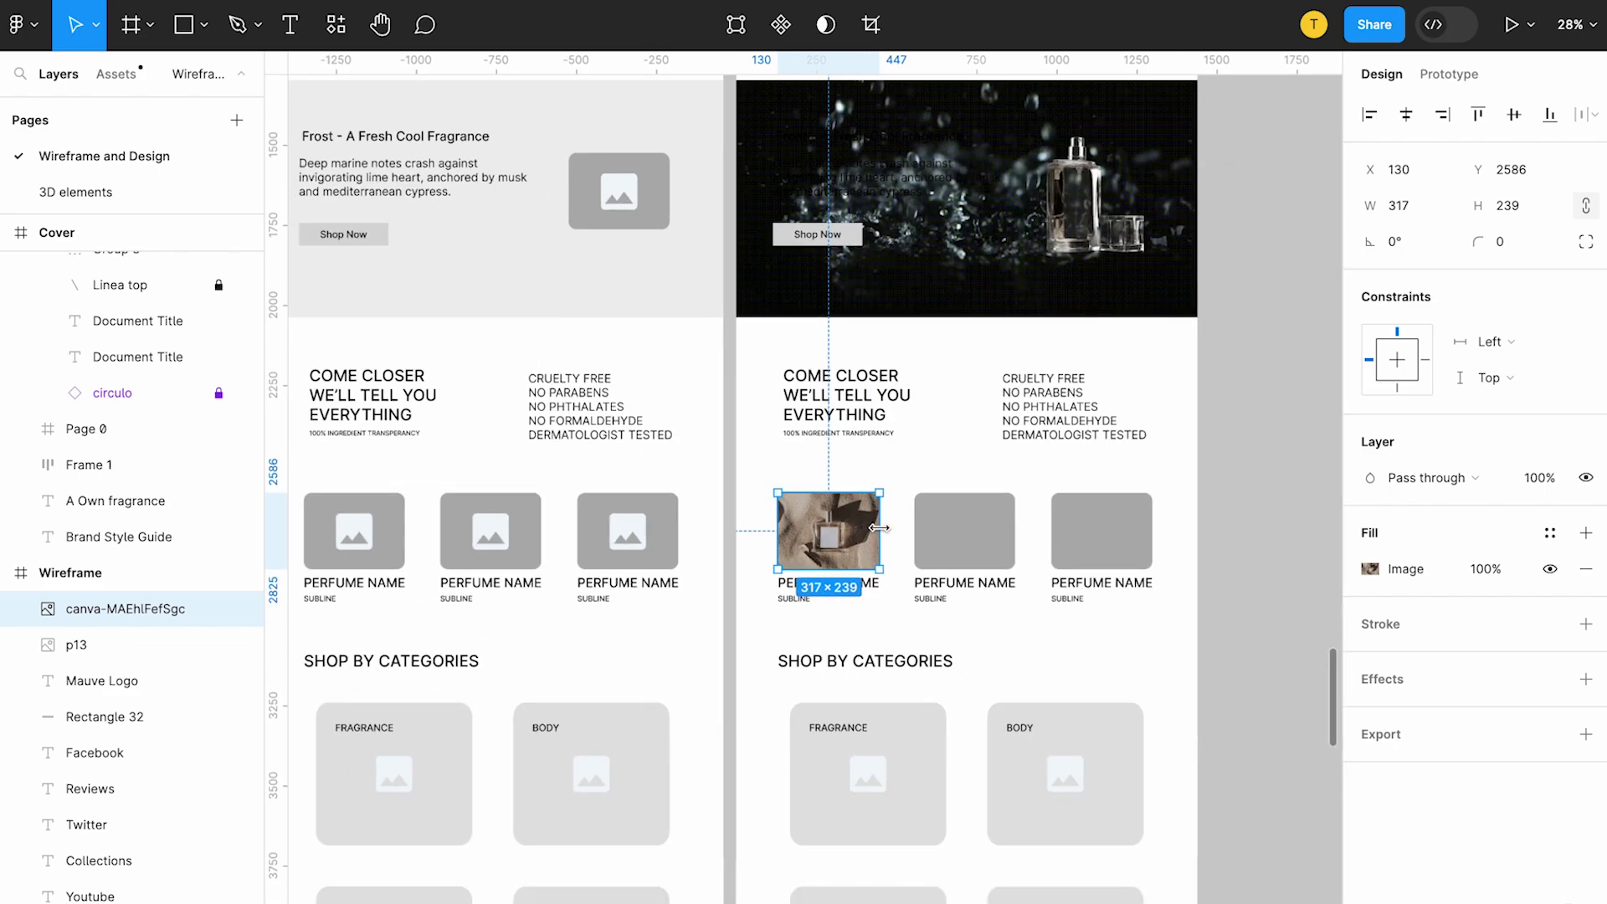
pyautogui.scroll(3, 882, 532)
pyautogui.hscroll(3, 881, 532)
pyautogui.moveTo(1103, 248); pyautogui.dragTo(684, 789)
pyautogui.scroll(5, 652, 816)
pyautogui.moveTo(736, 879); pyautogui.dragTo(621, 820)
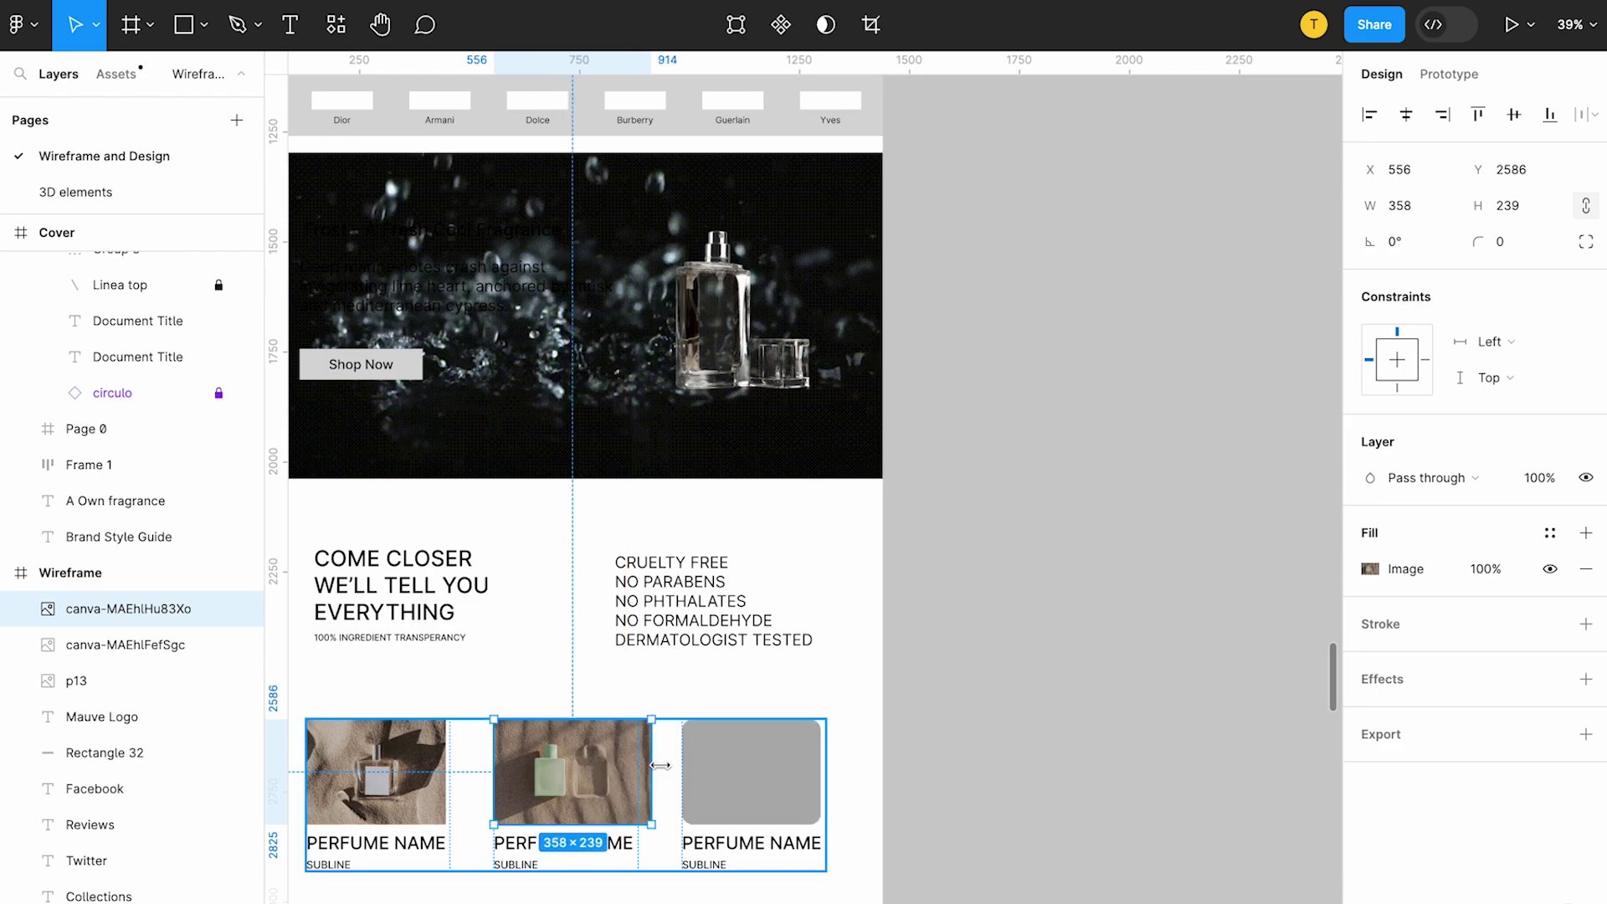
# Step: Copy the seaside photo of the clear bottle lying at the water's edge for the third perfume card
pyautogui.scroll(-5, 637, 768)
pyautogui.hscroll(2, 646, 764)
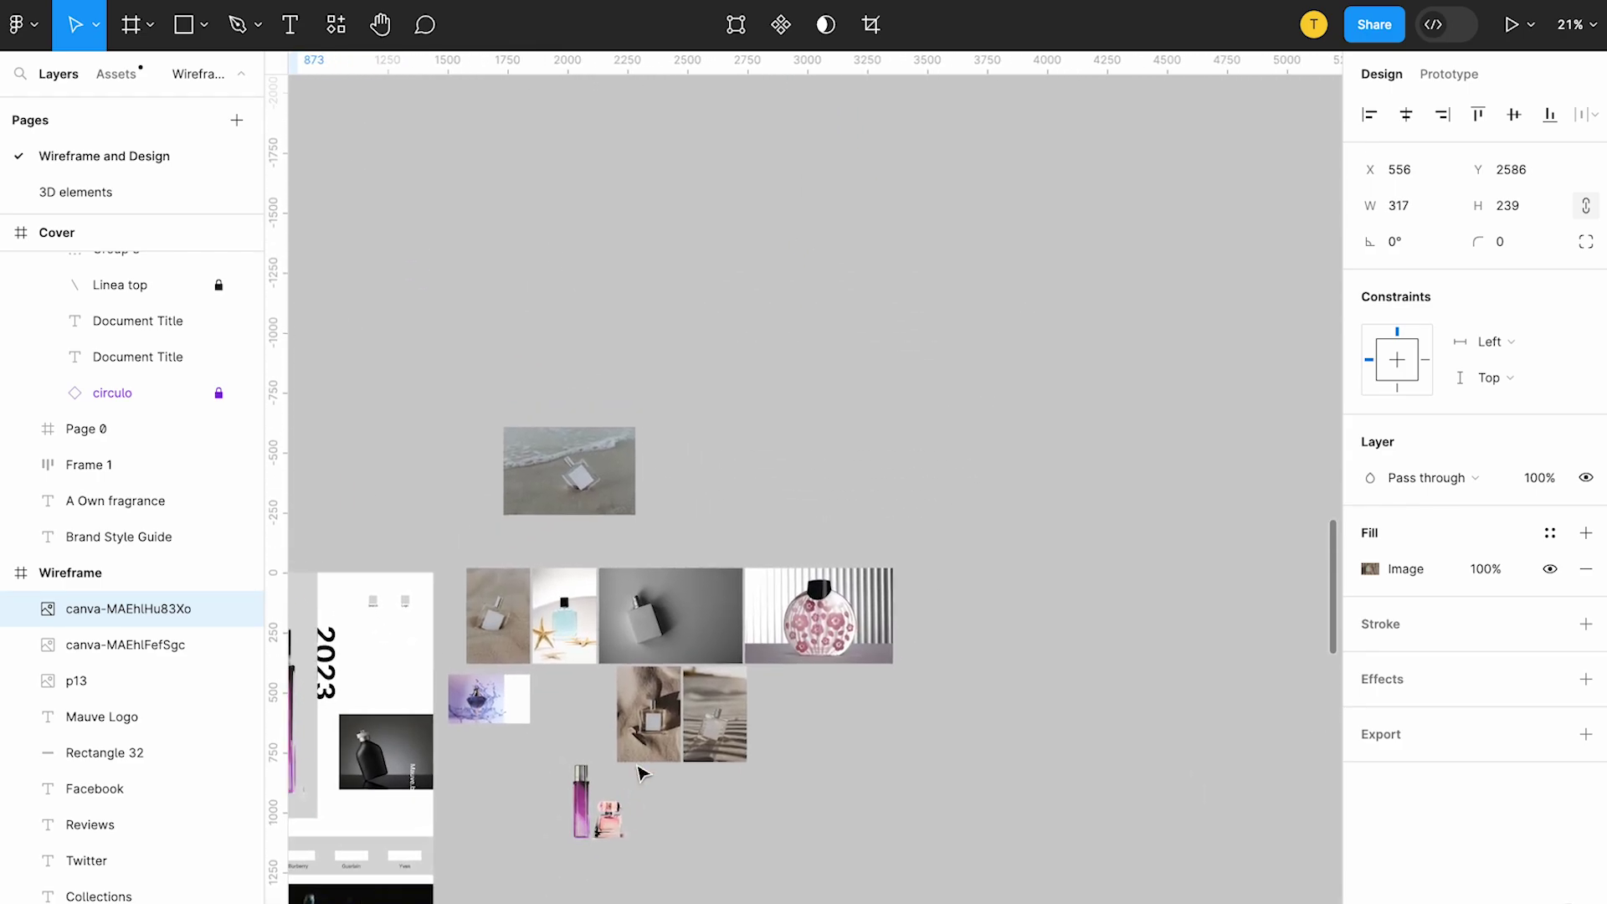
pyautogui.hscroll(-1, 657, 710)
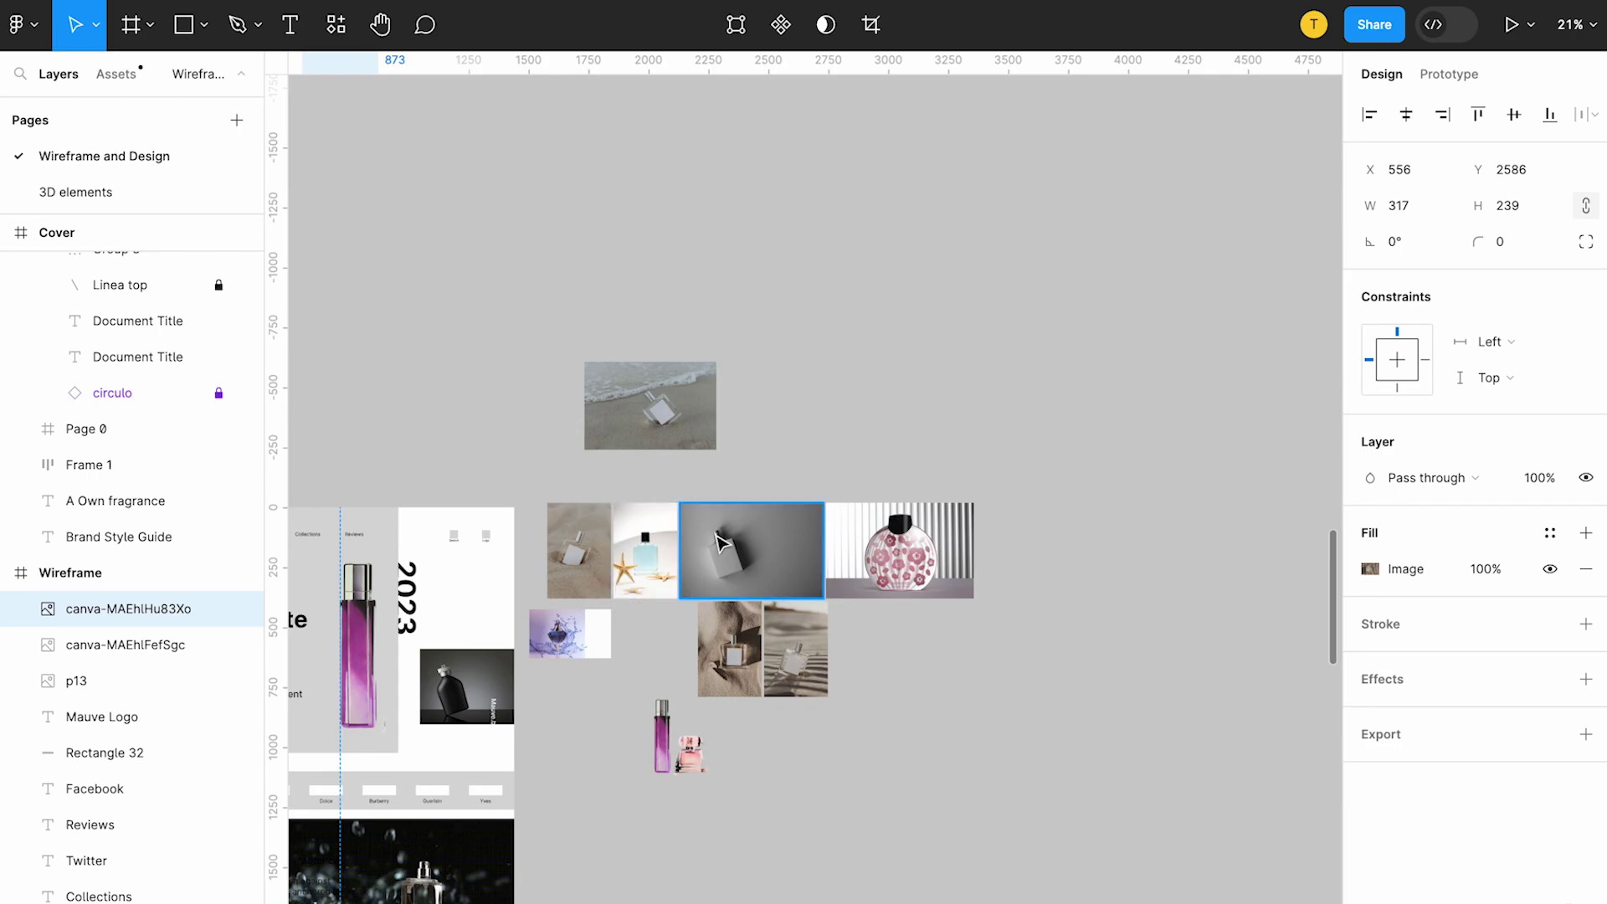
pyautogui.click(661, 434)
pyautogui.scroll(-6, 662, 437)
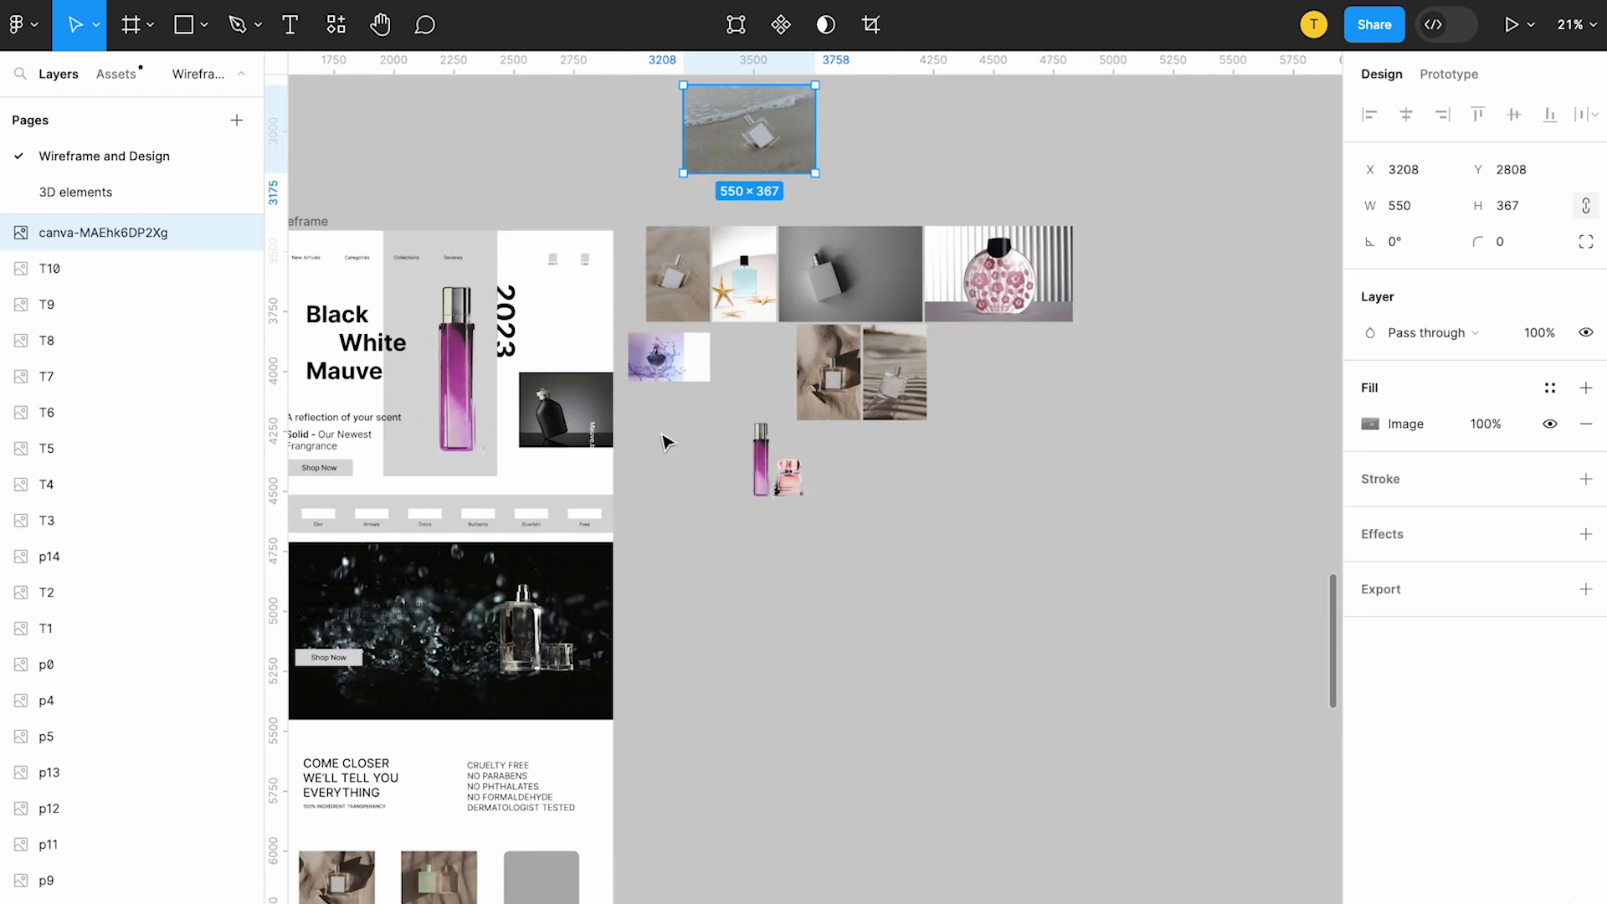
pyautogui.scroll(5, 613, 753)
pyautogui.click(691, 680)
pyautogui.hotkey('ctrl', 'v')
pyautogui.hotkey('ctrl', 'z')
pyautogui.doubleClick(696, 591)
pyautogui.keyDown('ctrl'); pyautogui.click(695, 593); pyautogui.keyUp('ctrl')
pyautogui.hotkey('ctrl', 'v')
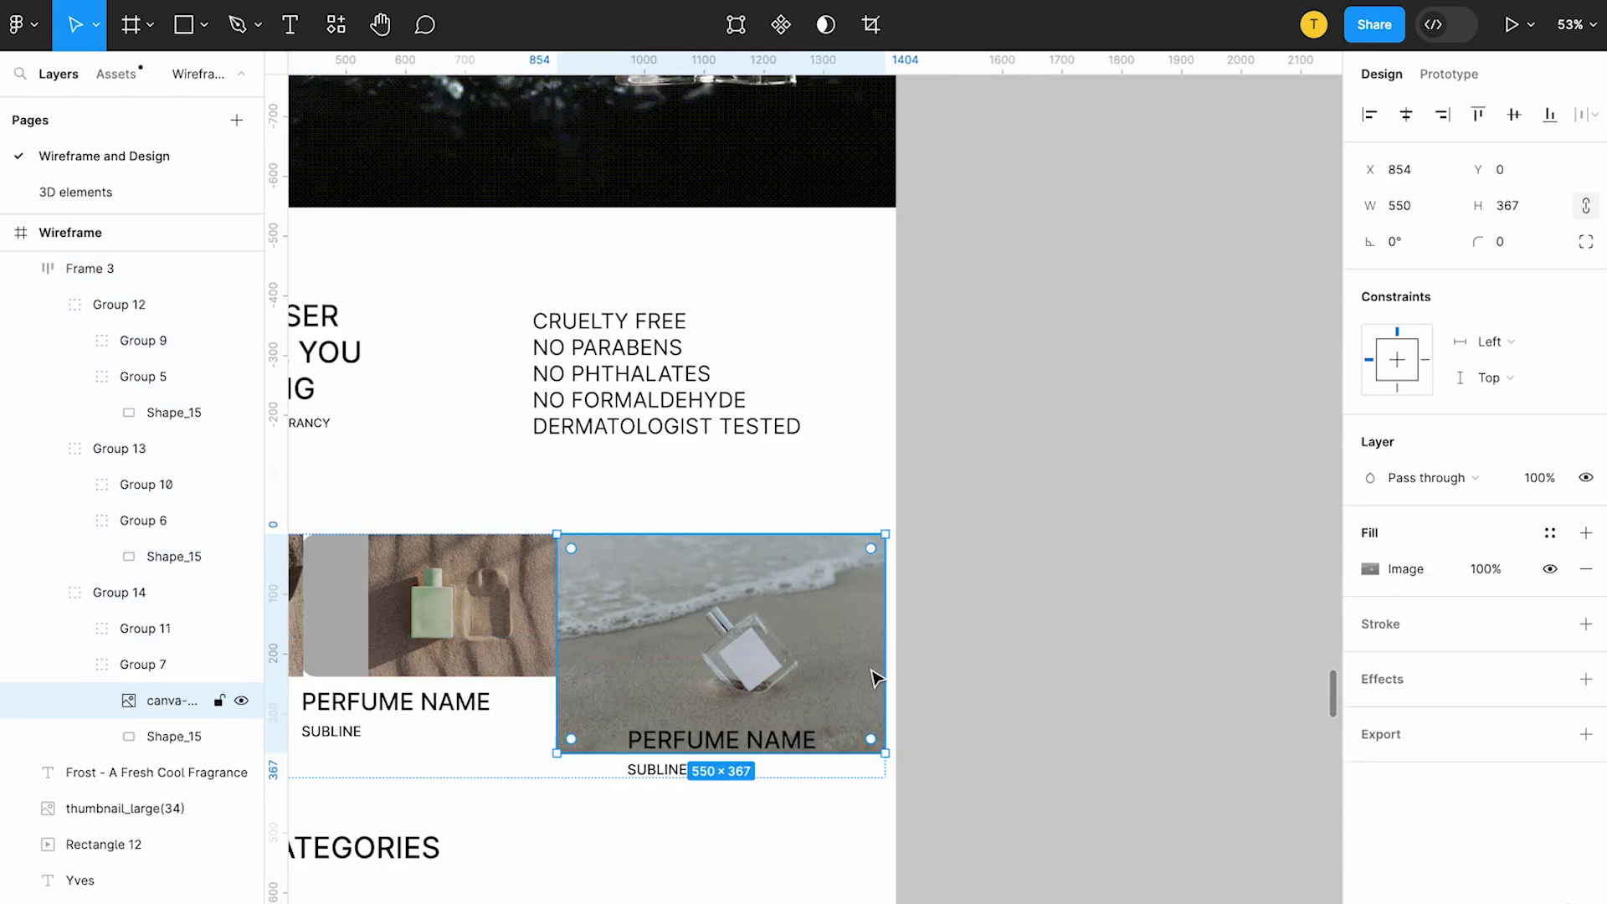
pyautogui.hotkey('ctrl', 'z')
# Step: Paste the seaside bottle photo over the third perfume card and scale it to about 318 × 234
pyautogui.hotkey('ctrl', 'v')
pyautogui.moveTo(797, 510); pyautogui.dragTo(782, 619)
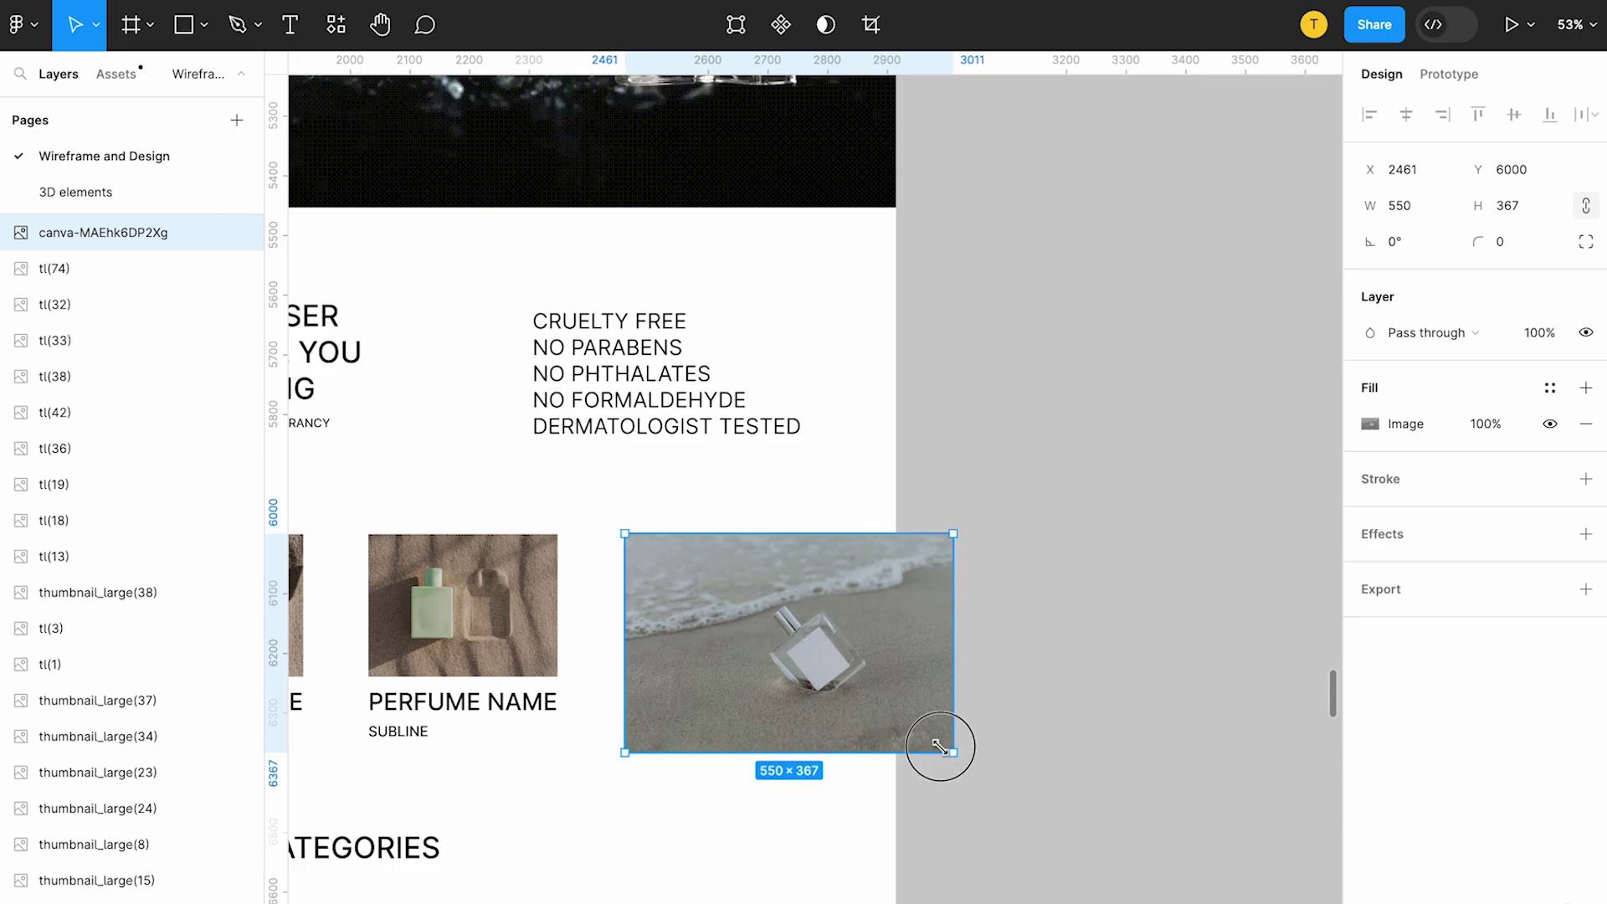
pyautogui.moveTo(954, 755); pyautogui.dragTo(780, 673)
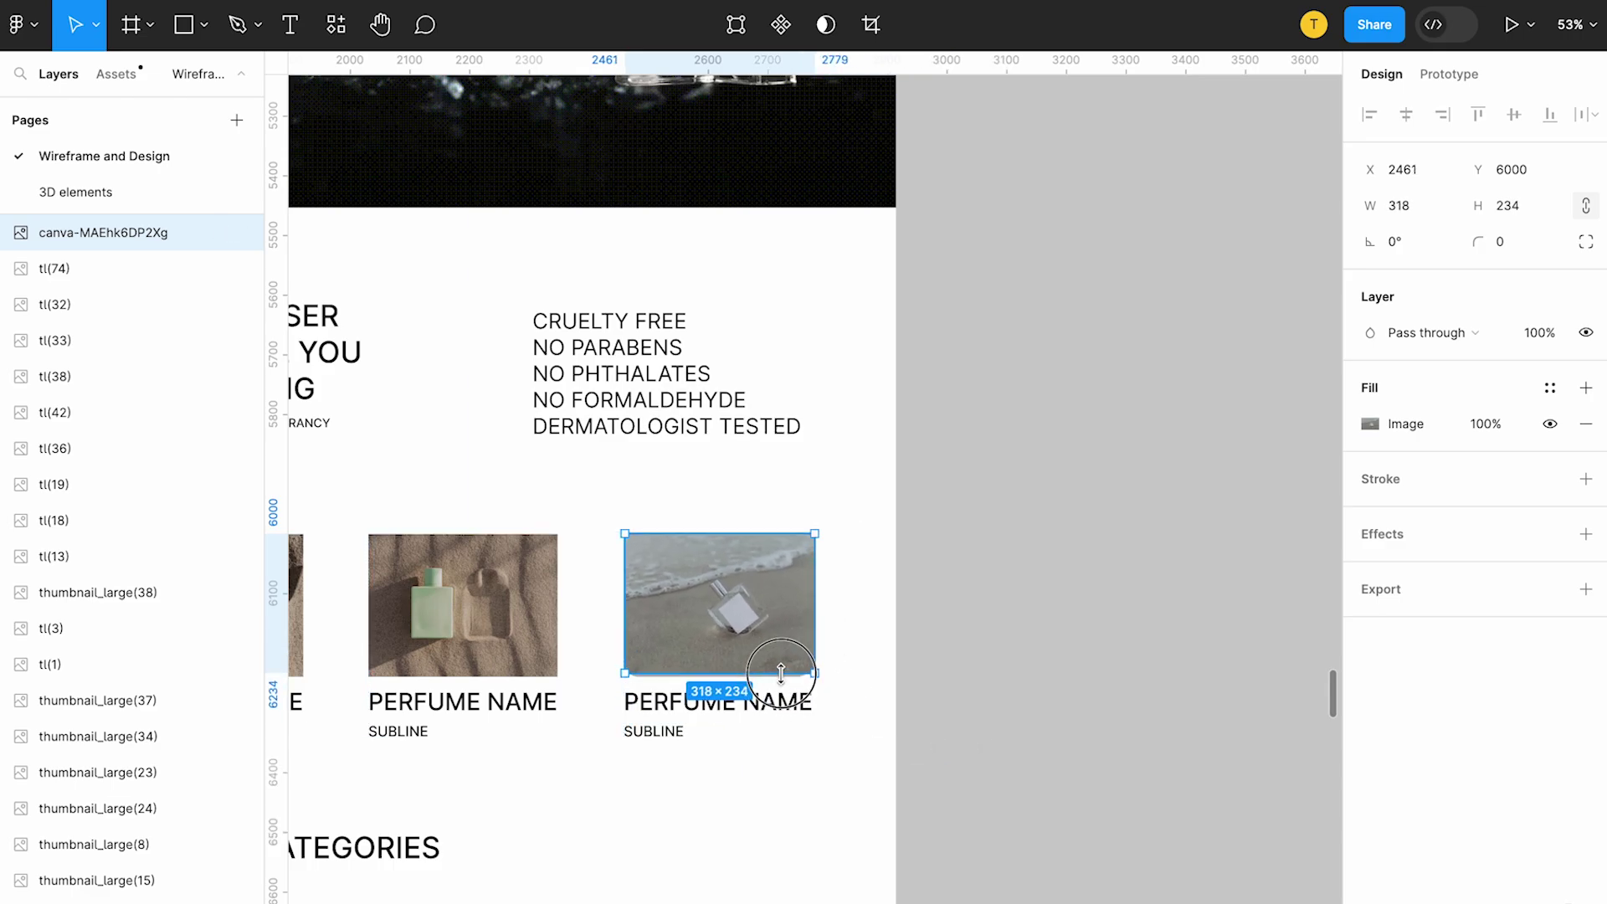
# Step: Bring the model portraits beside the wireframes and place the dark profile portrait over the Shop by Categories section
pyautogui.scroll(-5, 781, 676)
pyautogui.click(768, 649)
pyautogui.click(641, 654)
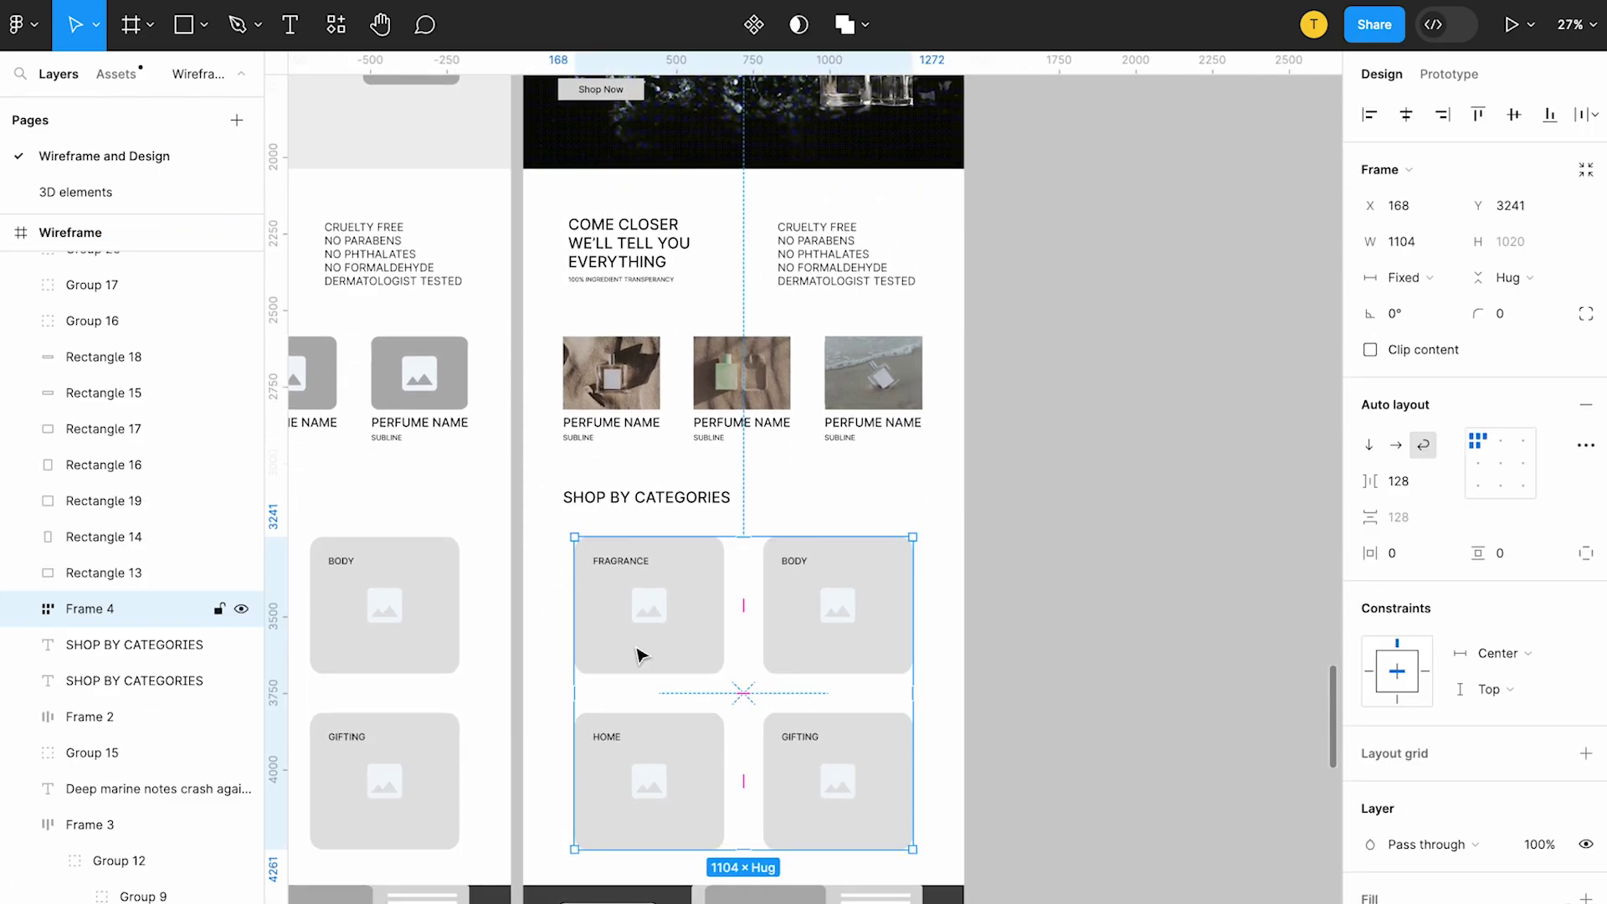
pyautogui.scroll(-10, 640, 654)
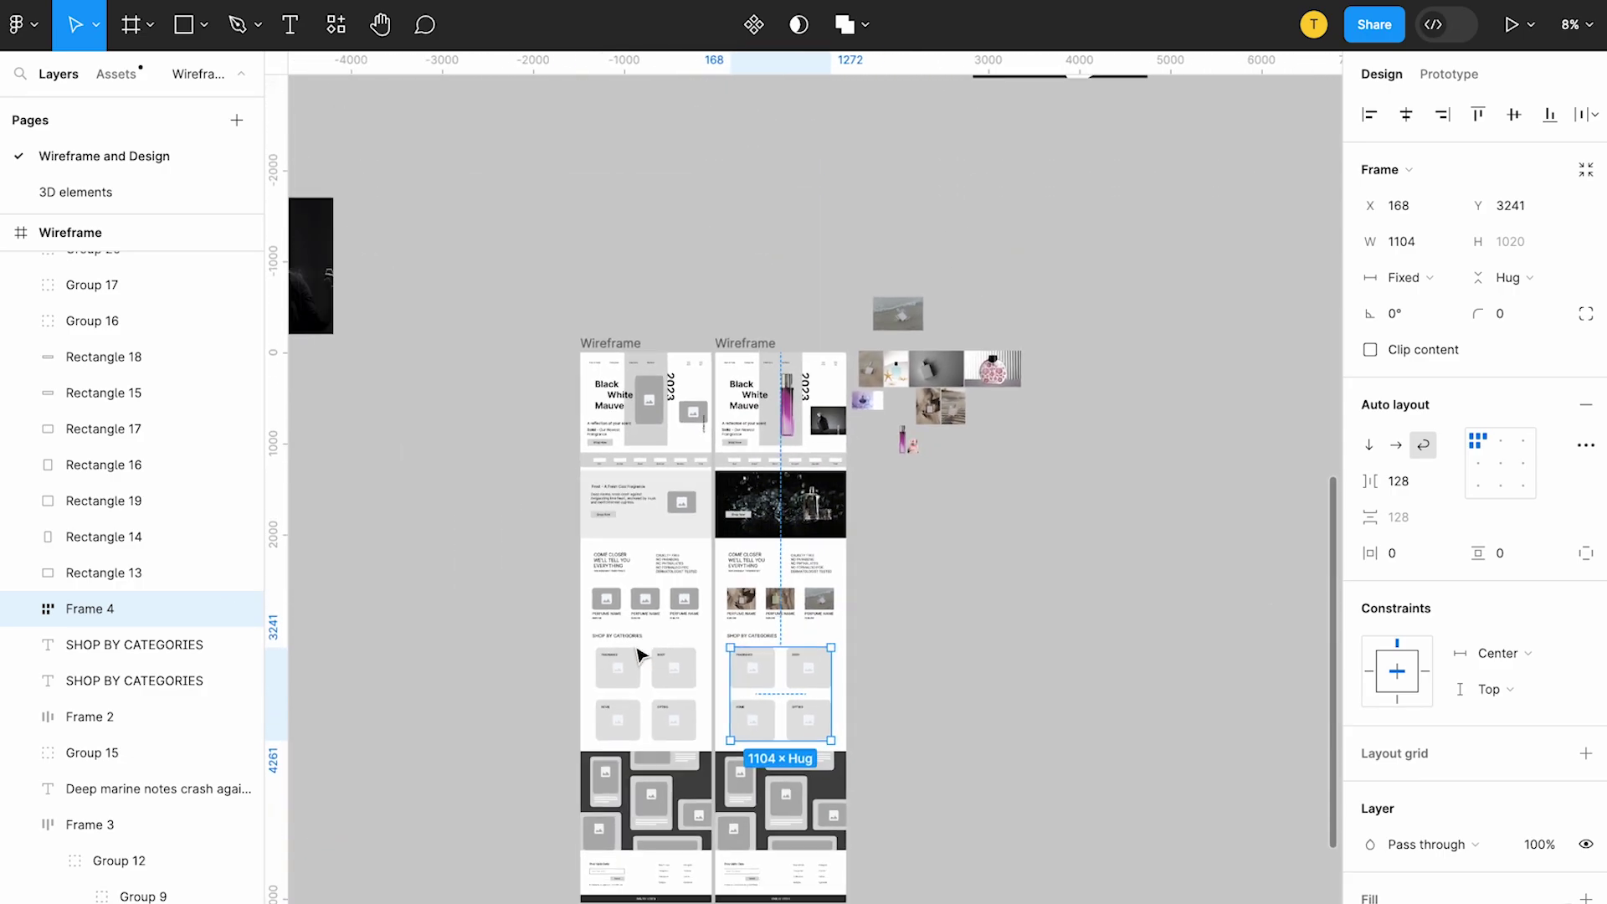
pyautogui.hscroll(-3, 494, 431)
pyautogui.moveTo(449, 187); pyautogui.dragTo(737, 432)
pyautogui.moveTo(676, 256); pyautogui.dragTo(661, 596)
pyautogui.hscroll(3, 1080, 649)
pyautogui.scroll(4, 1172, 698)
pyautogui.click(1298, 694)
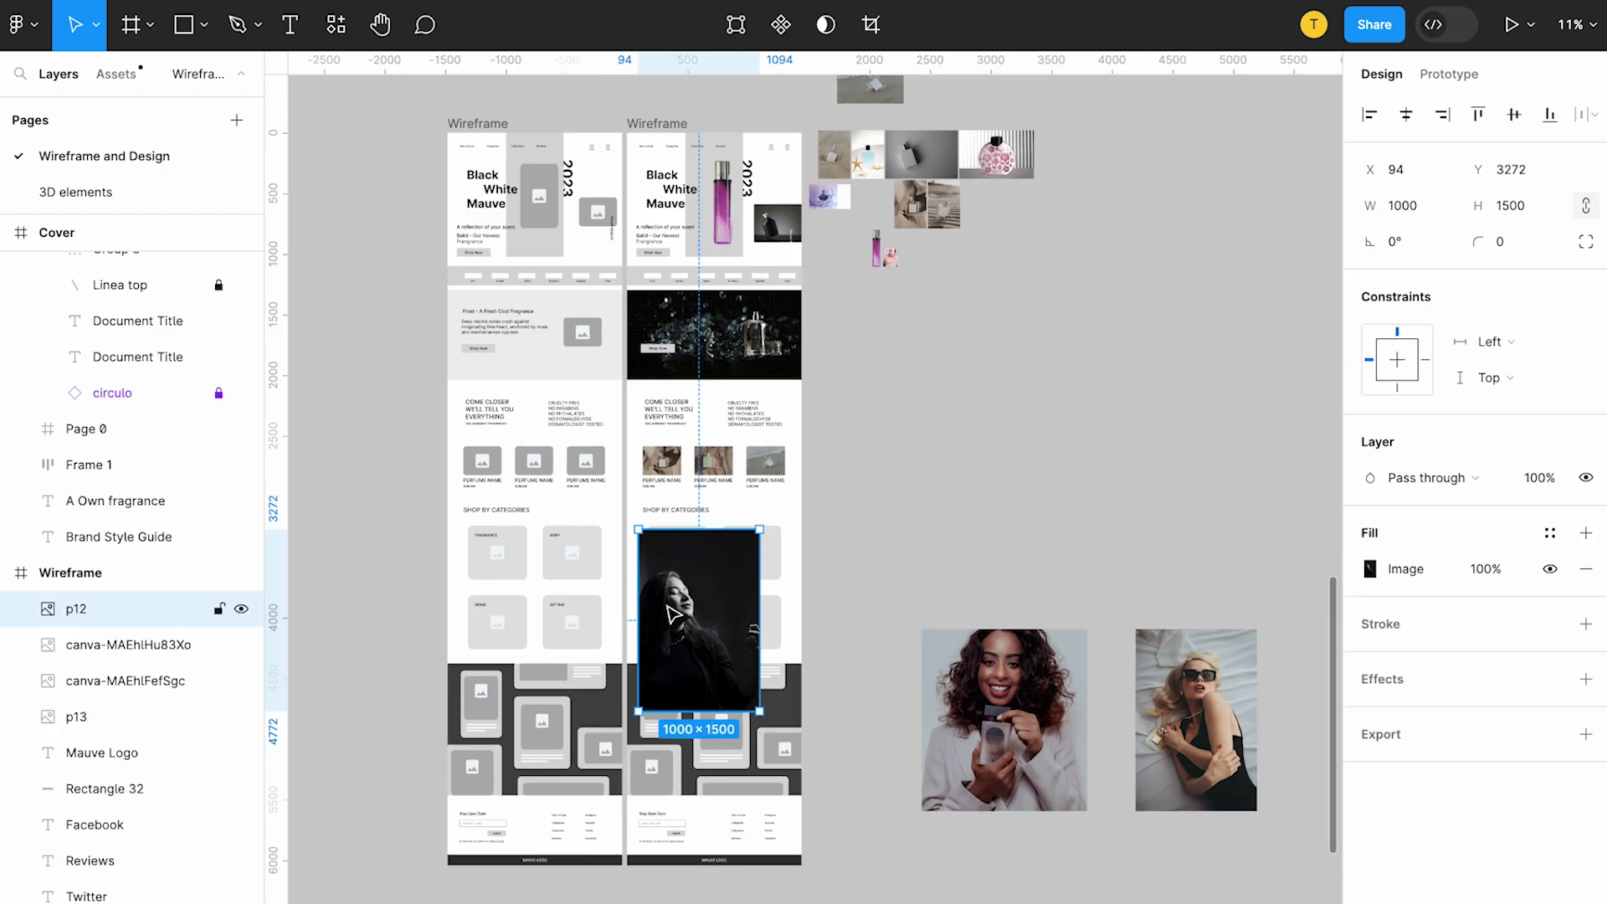
# Step: Scale down the dark profile portrait and fit it over the Fragrance category card
pyautogui.scroll(8, 666, 606)
pyautogui.moveTo(944, 903); pyautogui.dragTo(710, 590)
pyautogui.moveTo(673, 501); pyautogui.dragTo(743, 467)
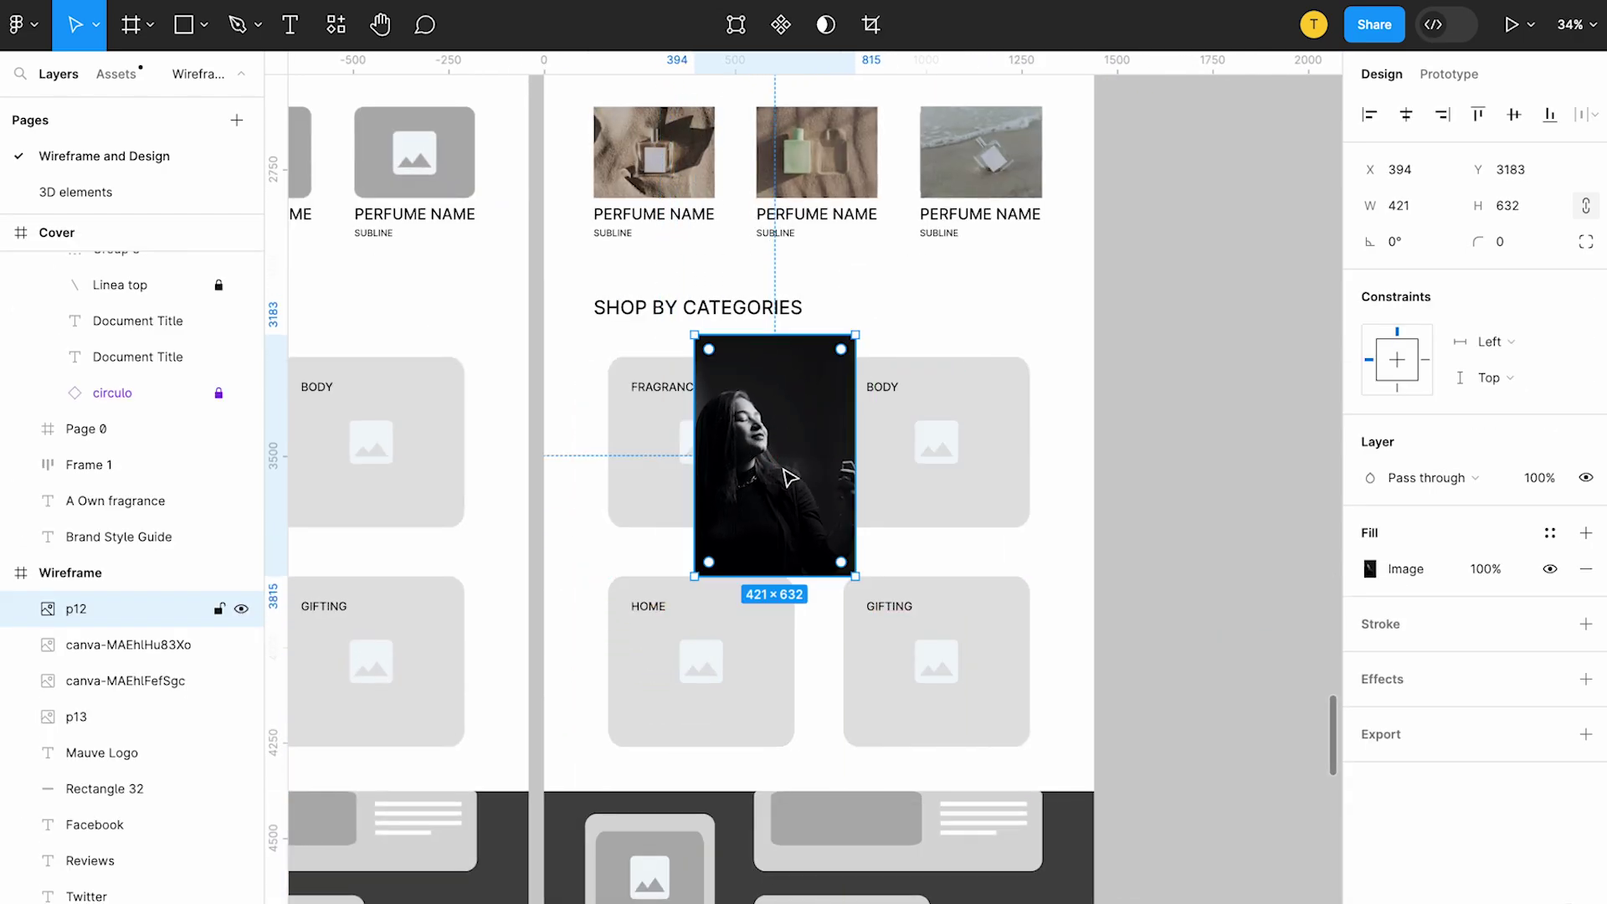
pyautogui.scroll(5, 789, 478)
pyautogui.moveTo(834, 582); pyautogui.dragTo(827, 580)
pyautogui.moveTo(733, 409); pyautogui.dragTo(558, 461)
pyautogui.moveTo(540, 632); pyautogui.dragTo(541, 547)
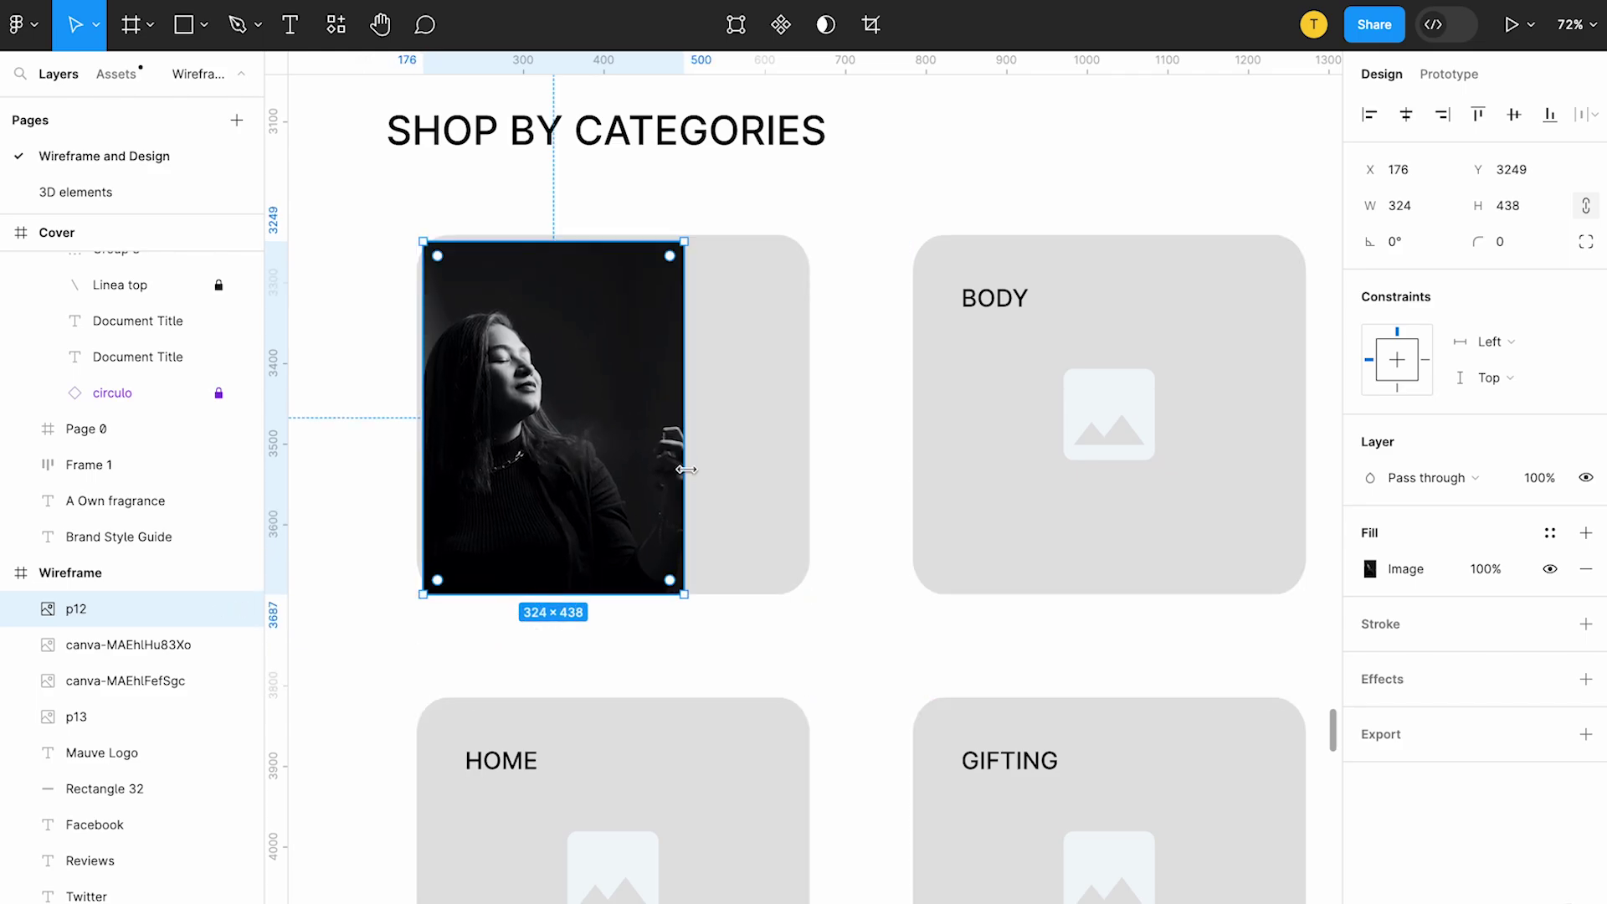
pyautogui.moveTo(686, 471); pyautogui.dragTo(809, 469)
pyautogui.scroll(-3, 712, 234)
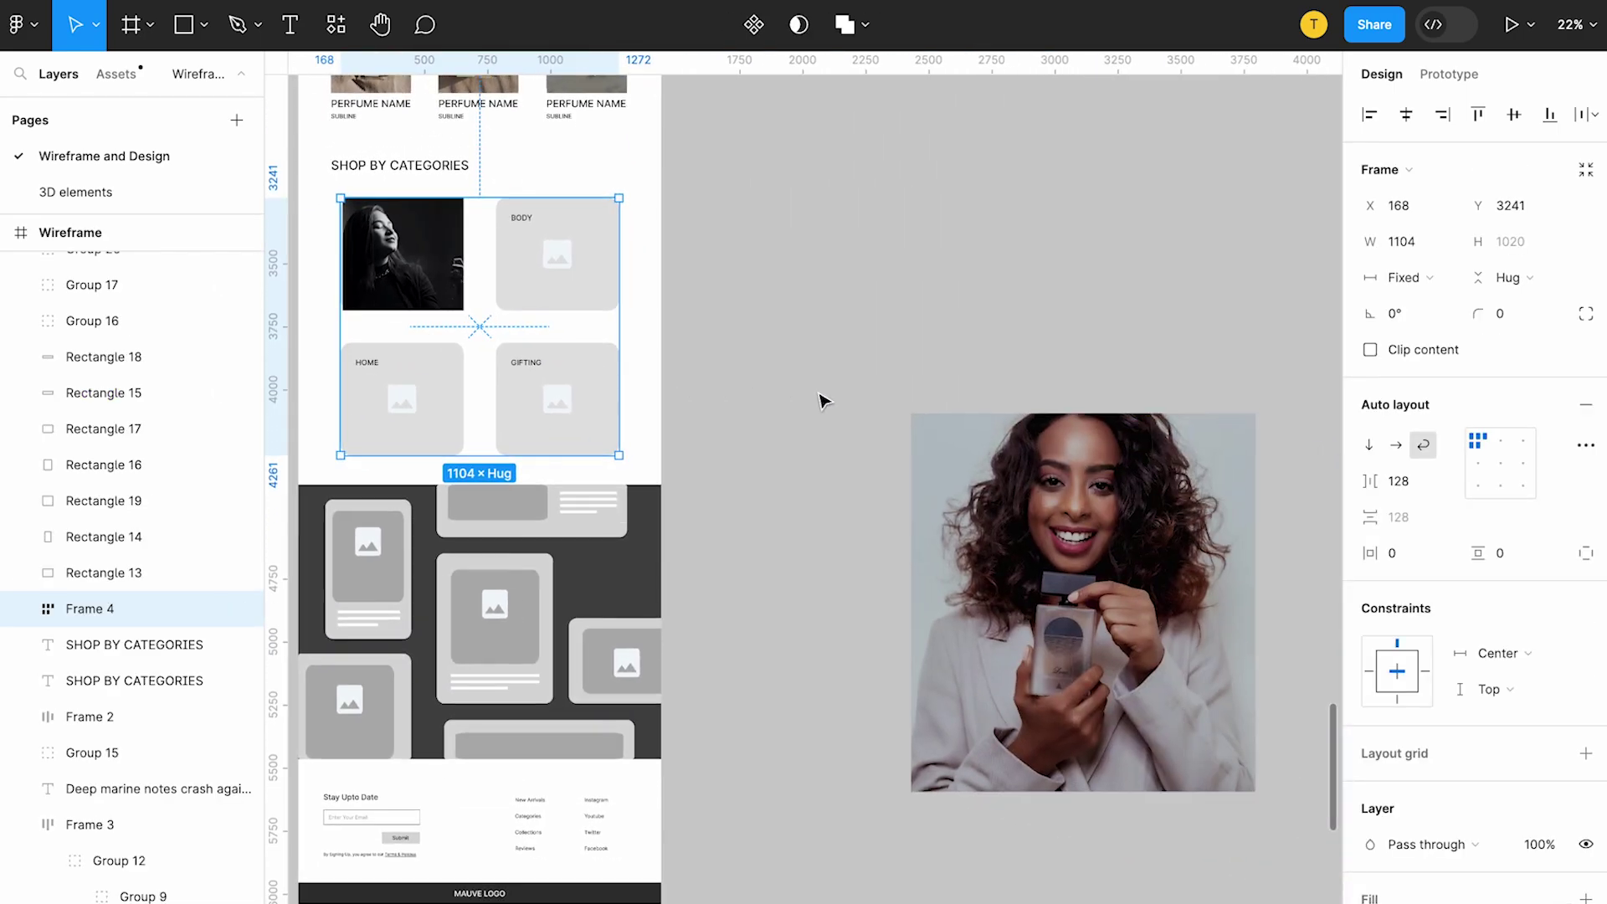
# Step: Place the photo of the blonde woman in sunglasses over the Body category card and scale it to the card's size
pyautogui.scroll(-3, 819, 393)
pyautogui.hscroll(-1, 819, 393)
pyautogui.moveTo(1077, 564); pyautogui.dragTo(619, 439)
pyautogui.scroll(3, 551, 439)
pyautogui.scroll(3, 559, 451)
pyautogui.moveTo(836, 844); pyautogui.dragTo(607, 394)
pyautogui.hscroll(-1, 628, 395)
pyautogui.click(792, 398)
pyautogui.scroll(-4, 793, 399)
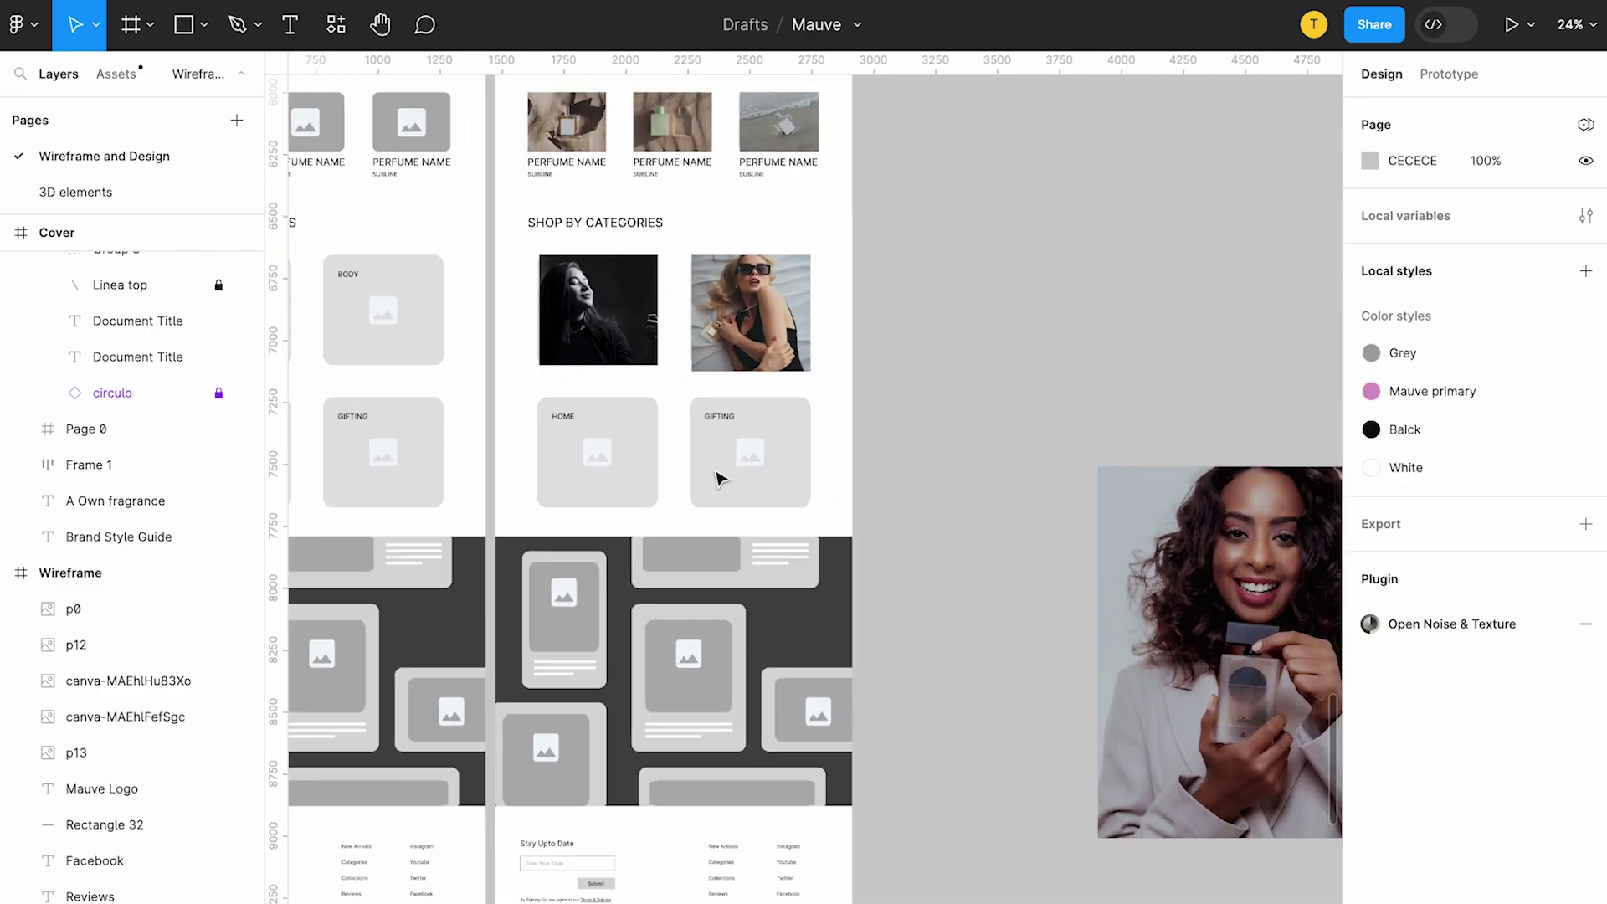
# Step: Place the photo of the smiling woman holding a perfume bottle over the Gifting card and fit it to 475 × 444
pyautogui.scroll(-2, 803, 485)
pyautogui.click(1167, 640)
pyautogui.moveTo(1167, 640); pyautogui.dragTo(871, 590)
pyautogui.scroll(3, 931, 644)
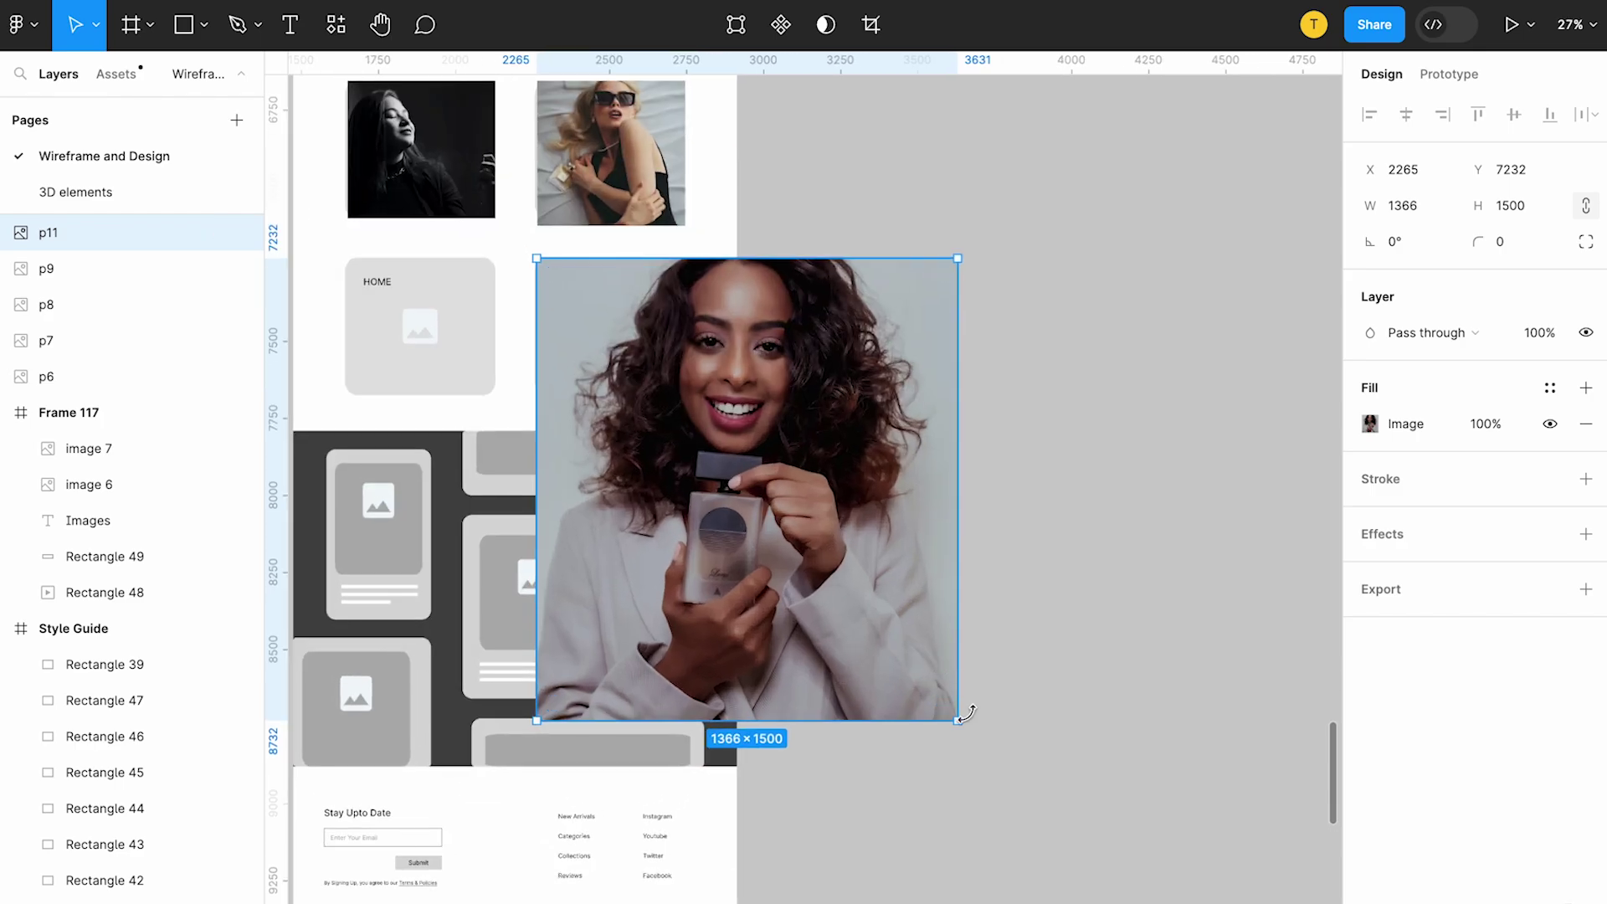
pyautogui.moveTo(955, 718); pyautogui.dragTo(689, 396)
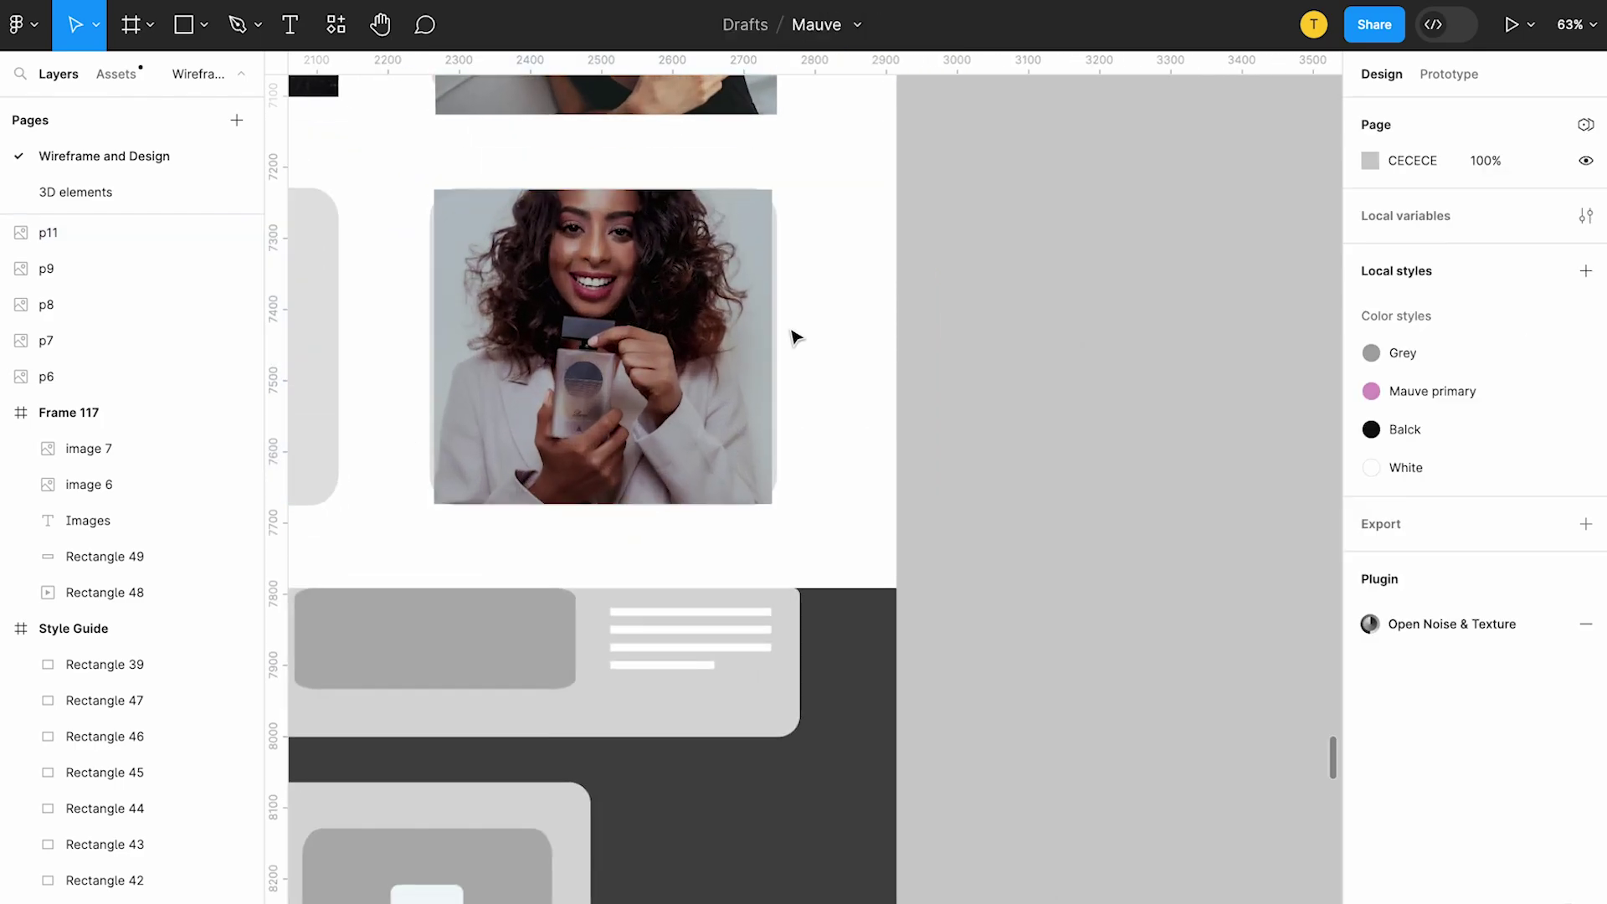
pyautogui.click(647, 203)
pyautogui.moveTo(649, 190)
pyautogui.mouseDown()
pyautogui.moveTo(653, 143)
pyautogui.moveTo(642, 187)
pyautogui.mouseUp()
pyautogui.moveTo(641, 503); pyautogui.dragTo(640, 486)
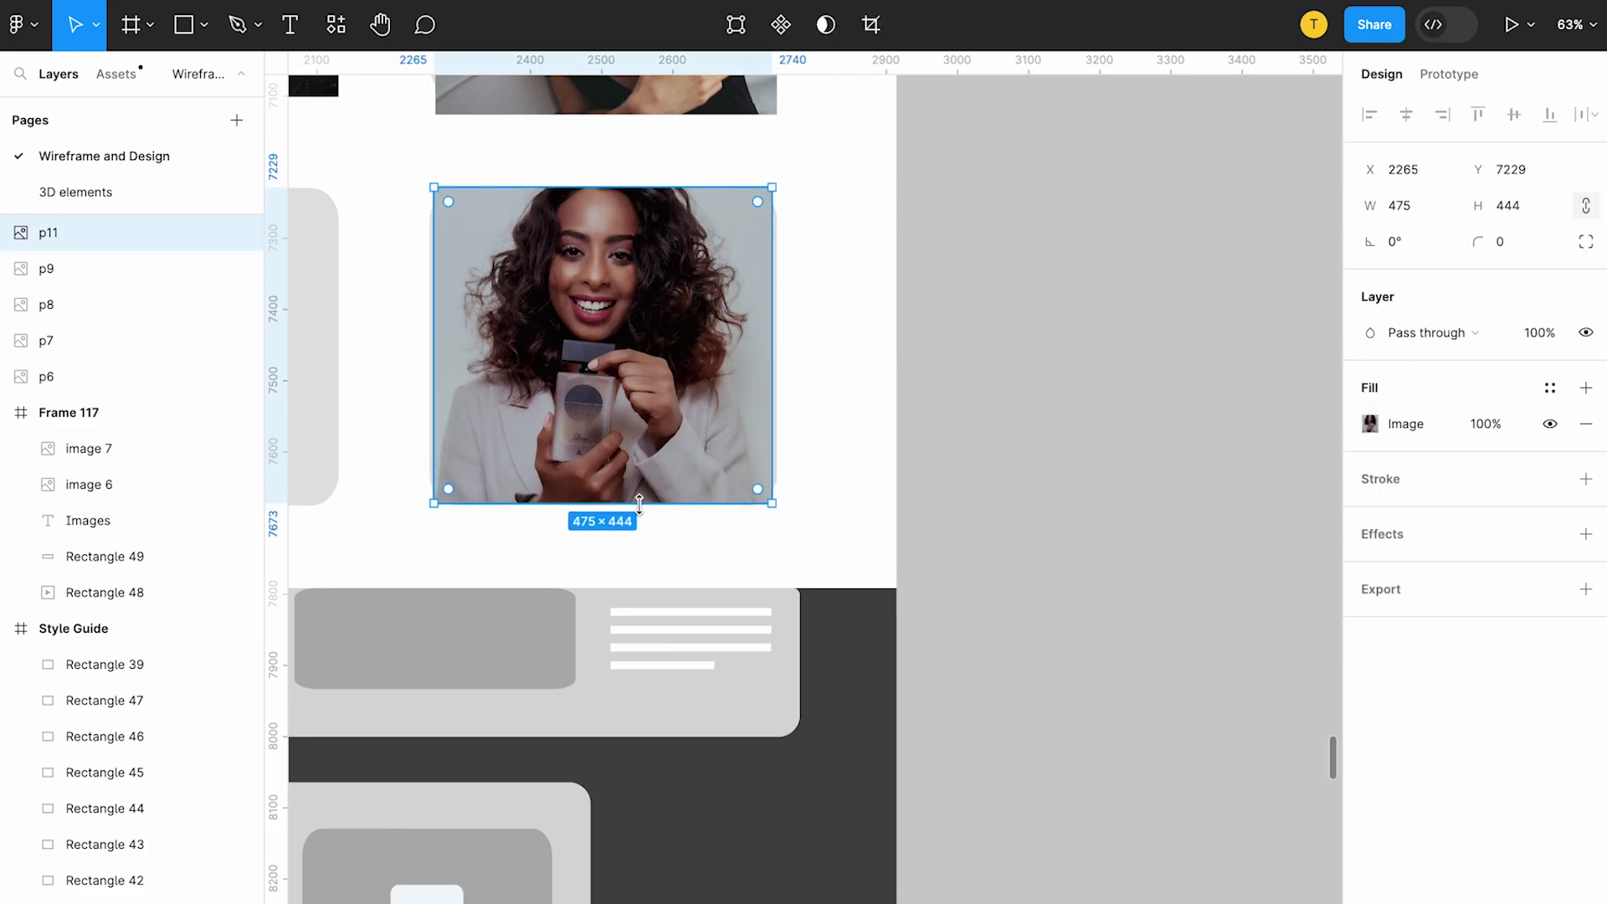
pyautogui.scroll(-3, 639, 505)
pyautogui.click(836, 452)
# Step: Switch to Finder, open the folder of saved web images in Downloads and copy the perfume image screen_2x.webp
pyautogui.scroll(-5, 836, 452)
pyautogui.scroll(5, 836, 452)
pyautogui.hscroll(3, 836, 452)
pyautogui.scroll(1, 688, 195)
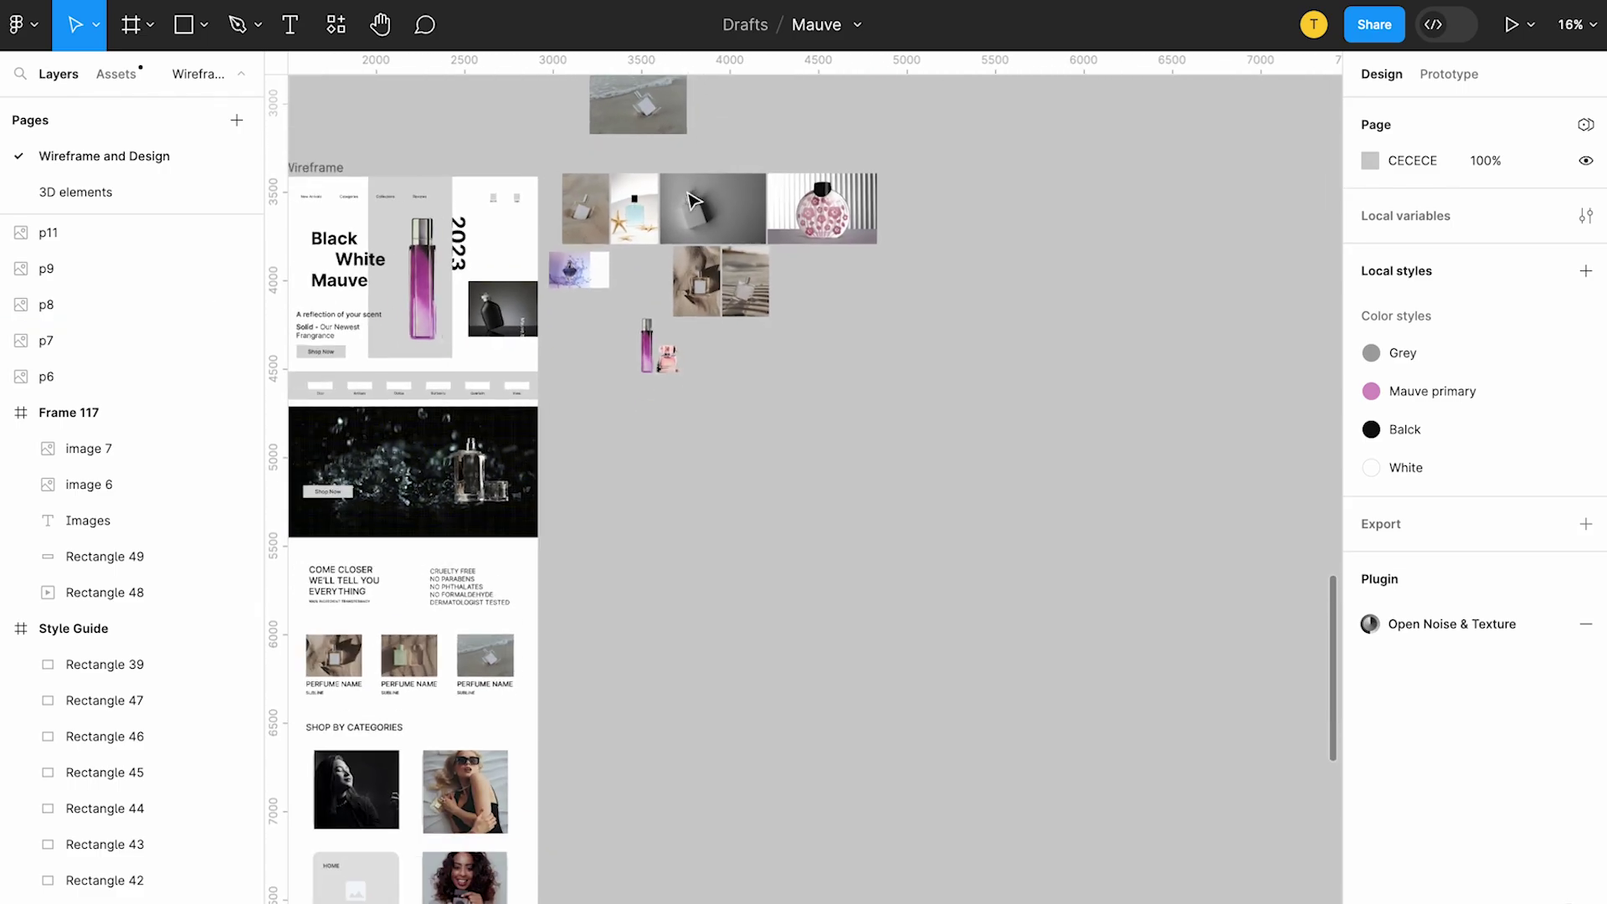
pyautogui.scroll(-5, 693, 200)
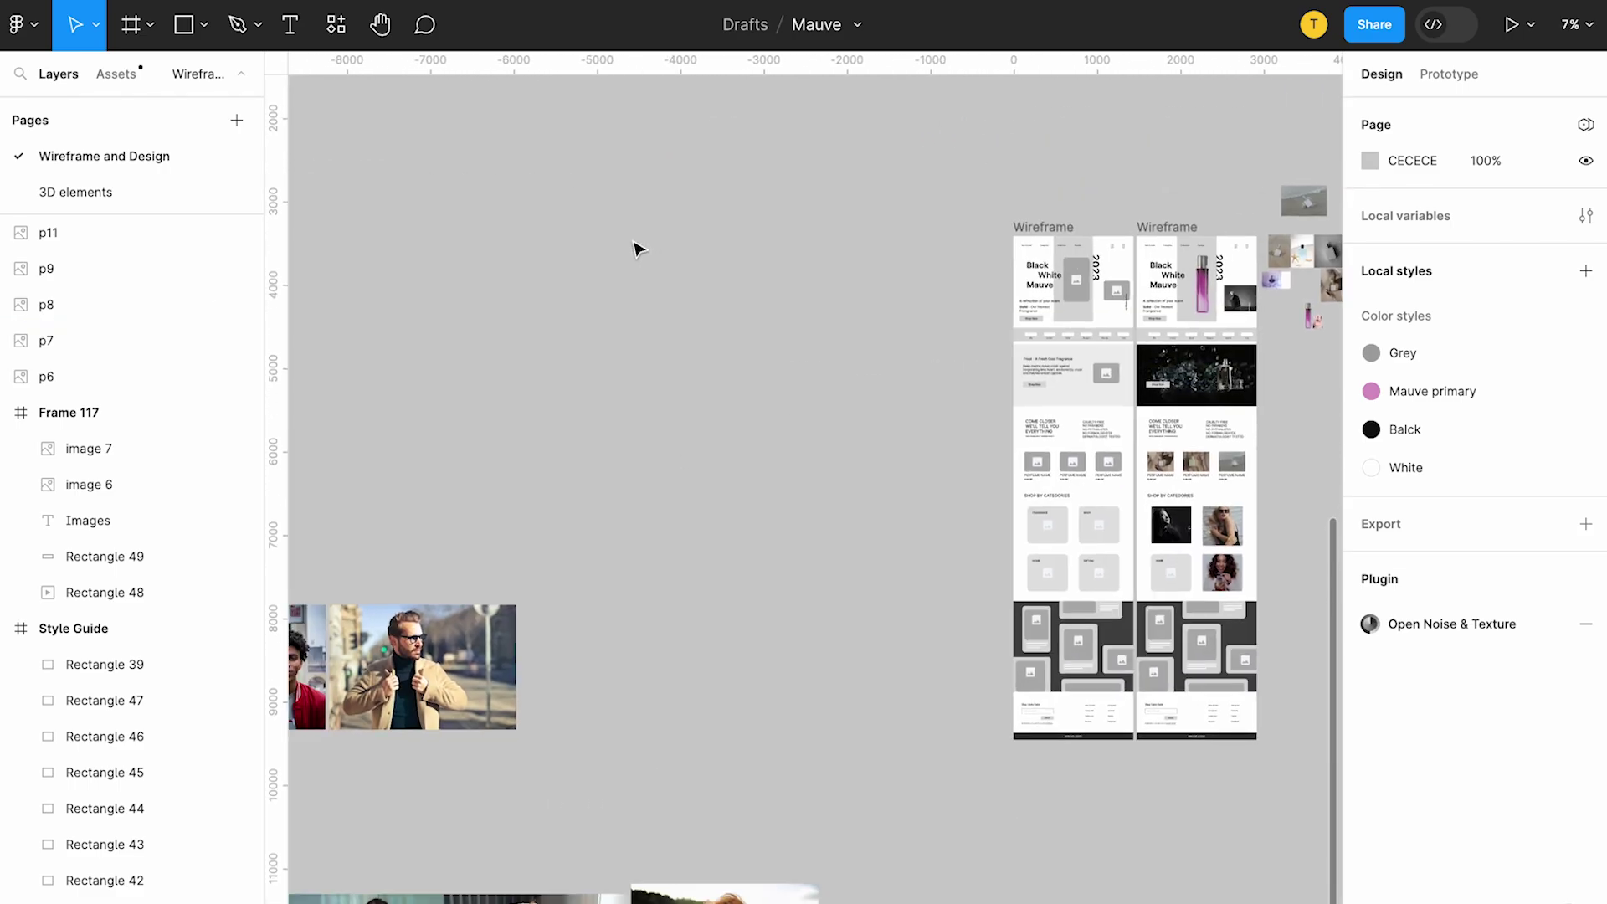
pyautogui.hotkey('ctrl', 'Left')
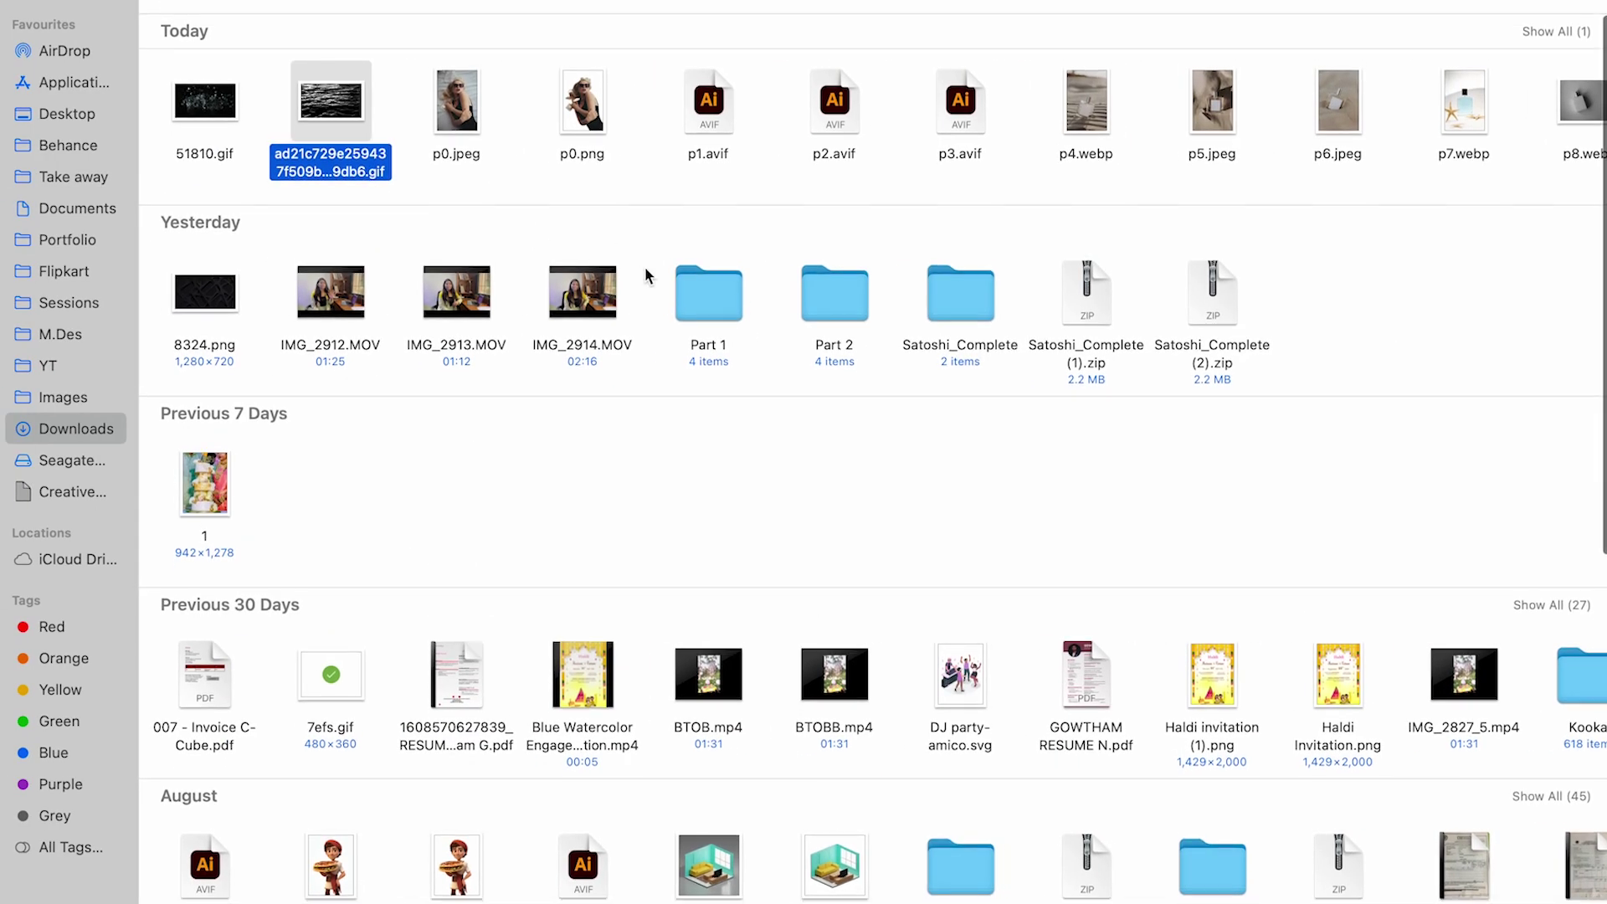
pyautogui.hscroll(10, 969, 101)
pyautogui.doubleClick(896, 108)
pyautogui.scroll(-2, 866, 494)
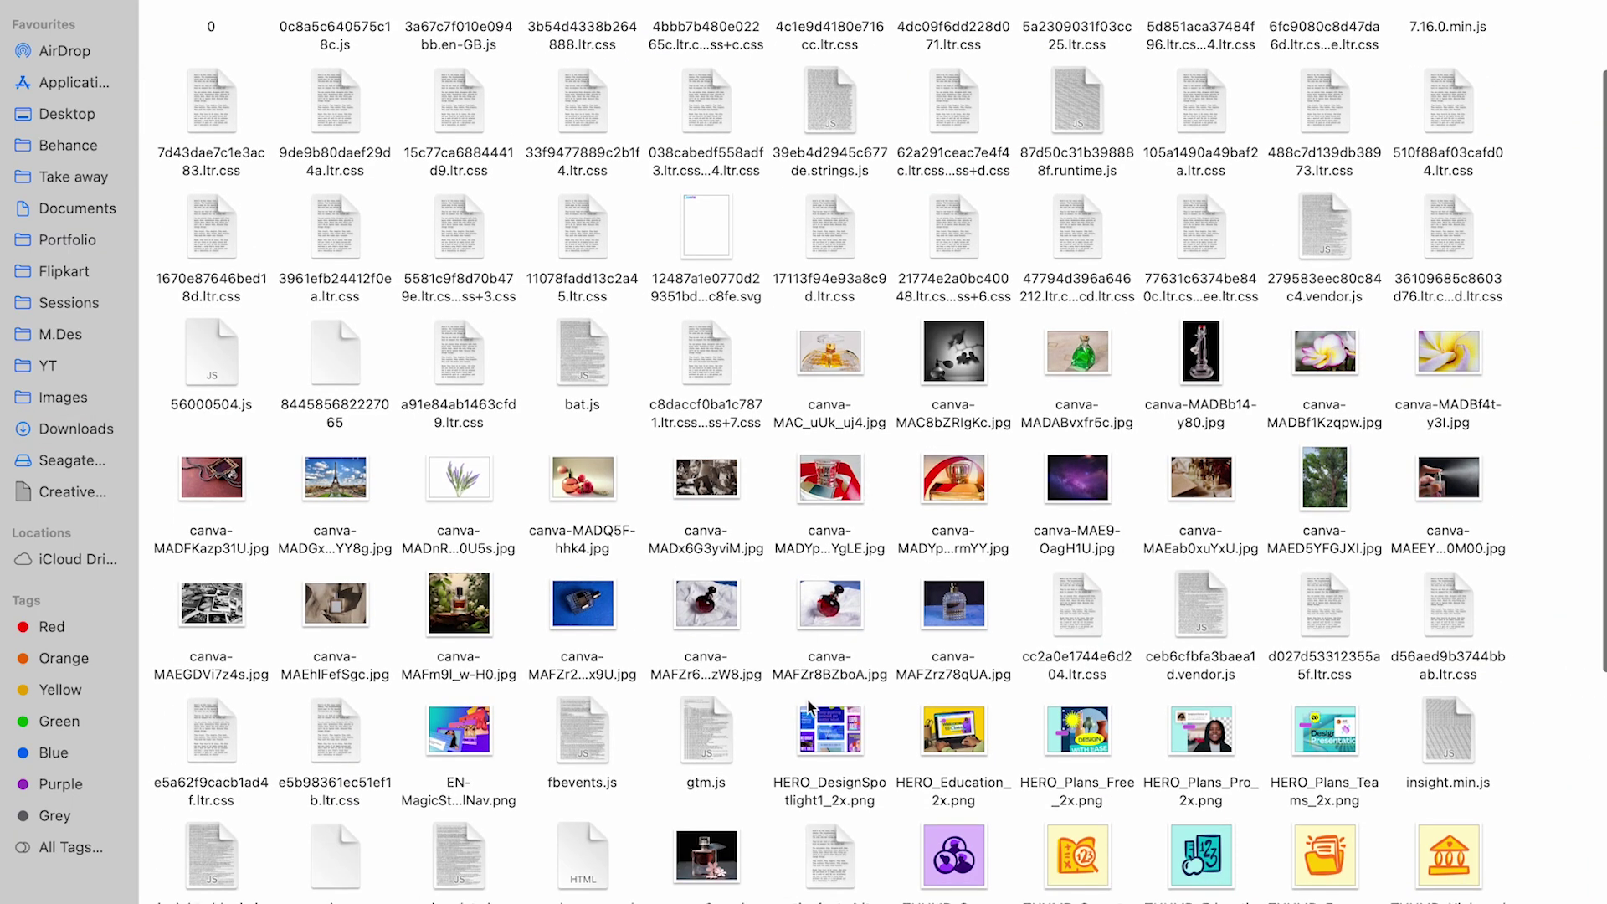
pyautogui.scroll(-2, 973, 791)
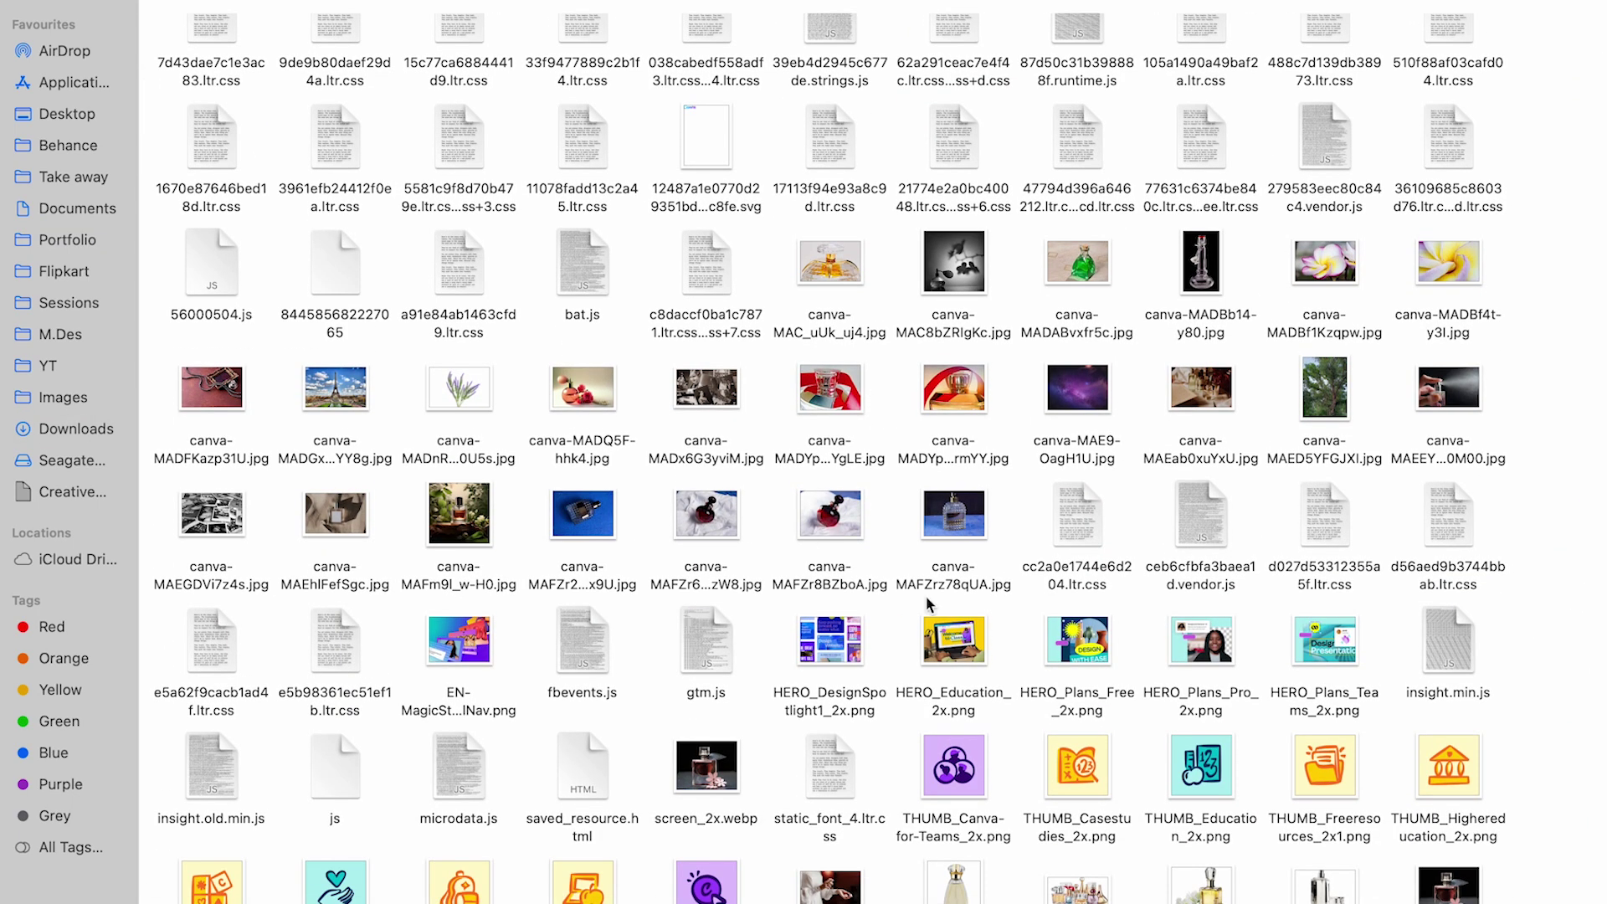
pyautogui.scroll(-8, 927, 602)
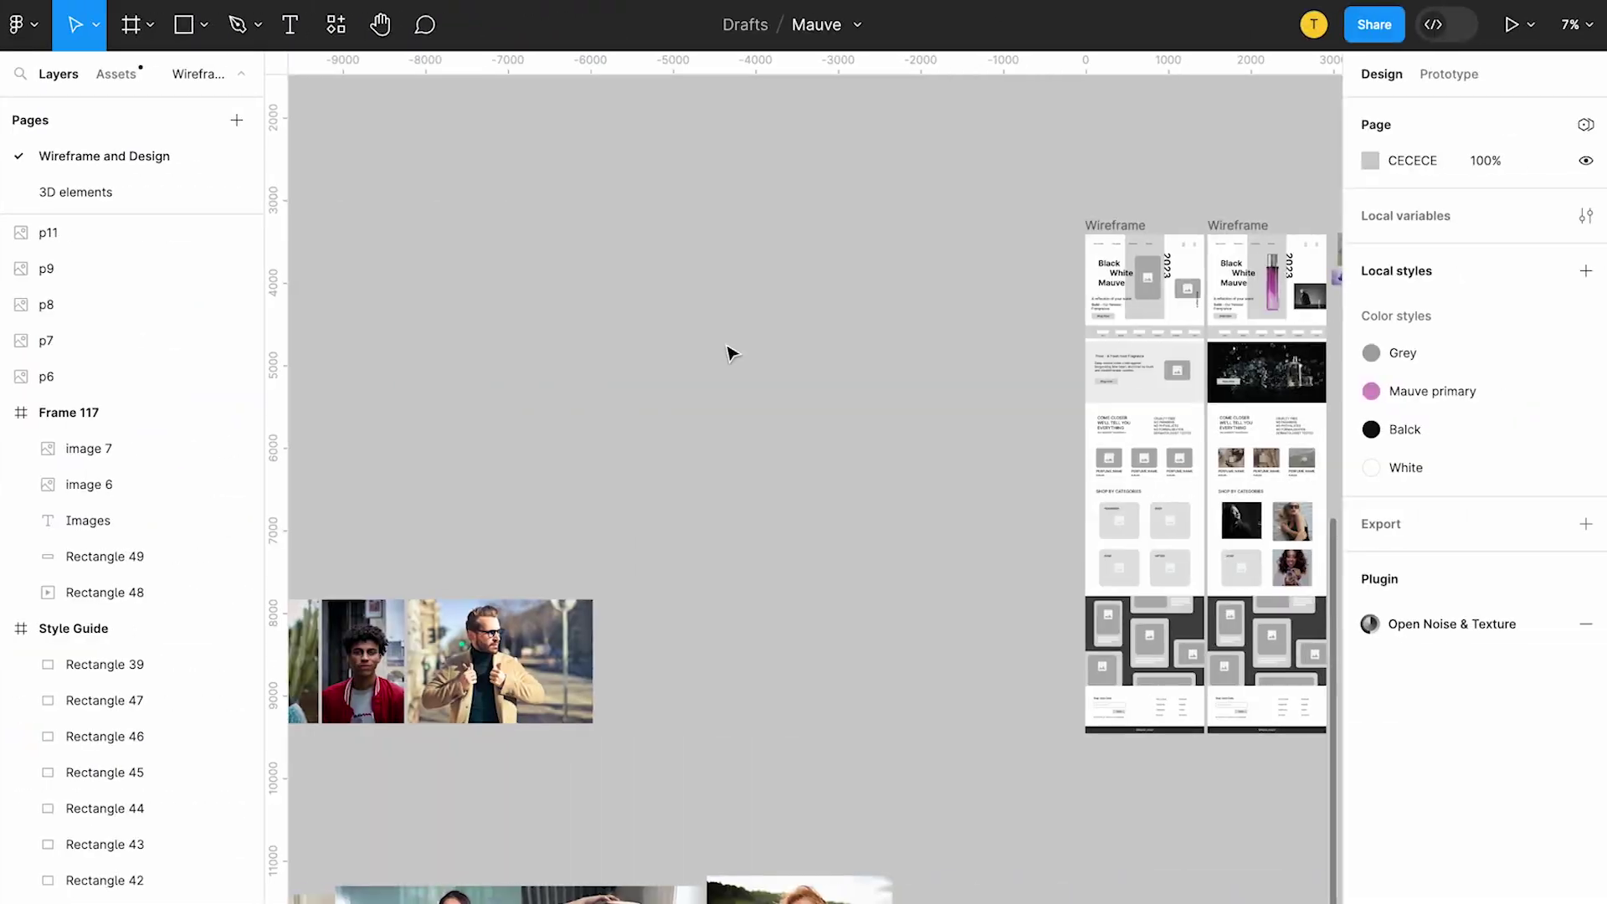
# Step: Back in Figma, try pasting the perfume image into the category grid and undo its move towards the Home card
pyautogui.scroll(3, 761, 364)
pyautogui.scroll(5, 1143, 619)
pyautogui.press('super+v')
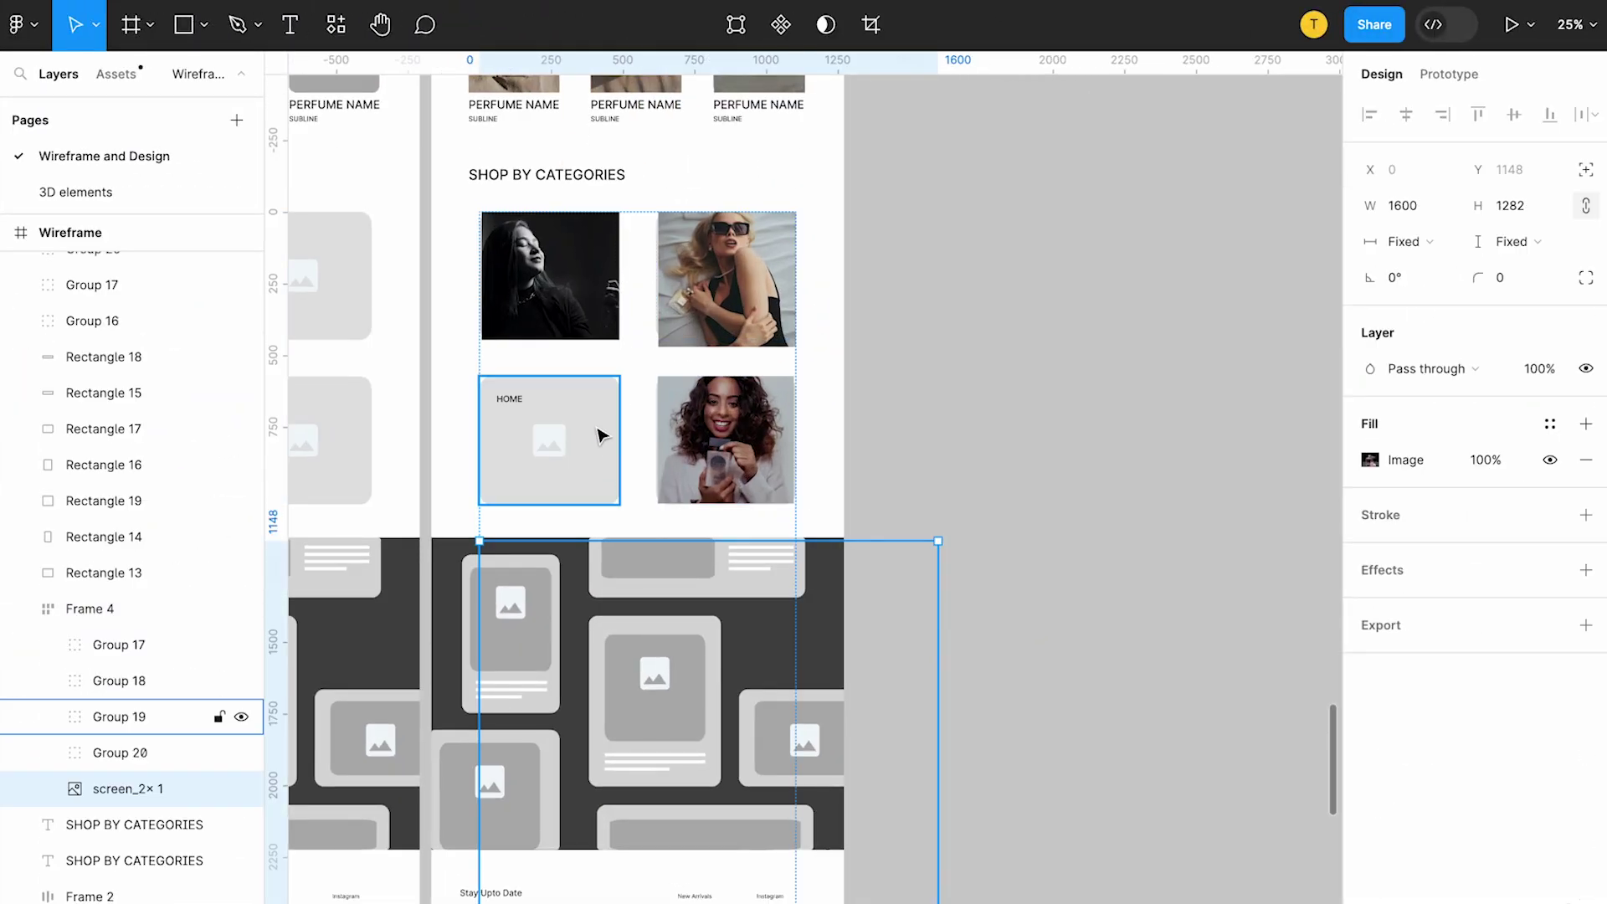
pyautogui.moveTo(761, 758); pyautogui.dragTo(728, 468)
pyautogui.press('super+z')
# Step: Paste the pink perfume bottle image onto the canvas and fit it over the Home category card
pyautogui.click(1055, 456)
pyautogui.press('super+v')
pyautogui.moveTo(930, 487); pyautogui.dragTo(723, 566)
pyautogui.moveTo(936, 745); pyautogui.dragTo(636, 502)
pyautogui.scroll(3, 637, 503)
pyautogui.click(764, 710)
pyautogui.scroll(-3, 764, 710)
pyautogui.click(1119, 588)
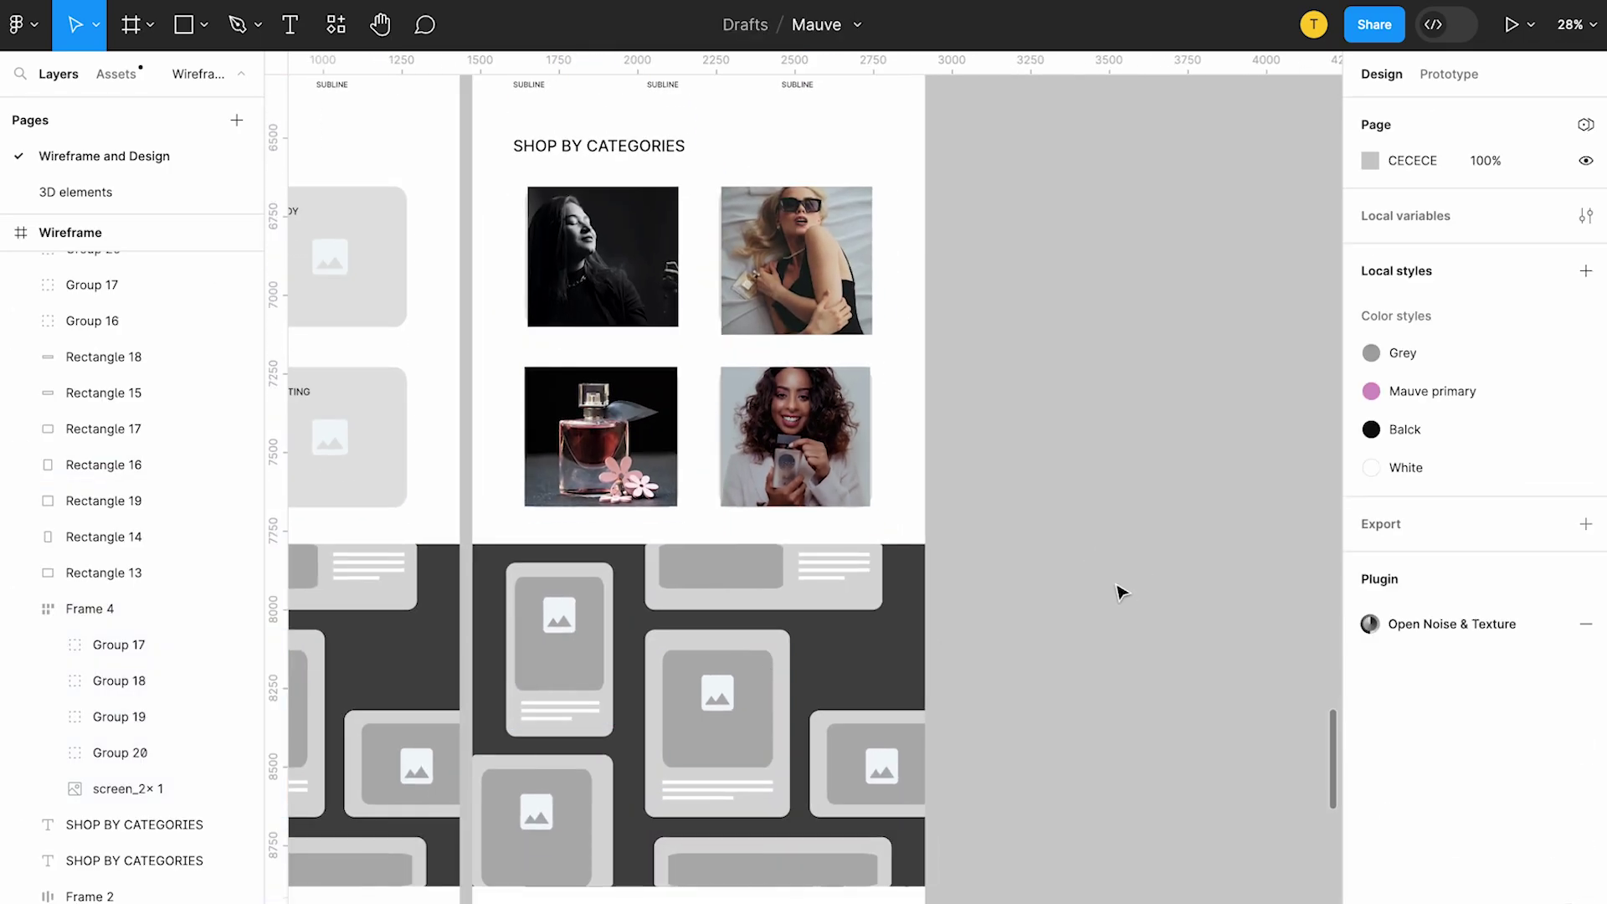
# Step: Move the two rows of people photos beside the wireframes and scale the whole set down
pyautogui.scroll(-4, 1080, 607)
pyautogui.scroll(-1, 1009, 578)
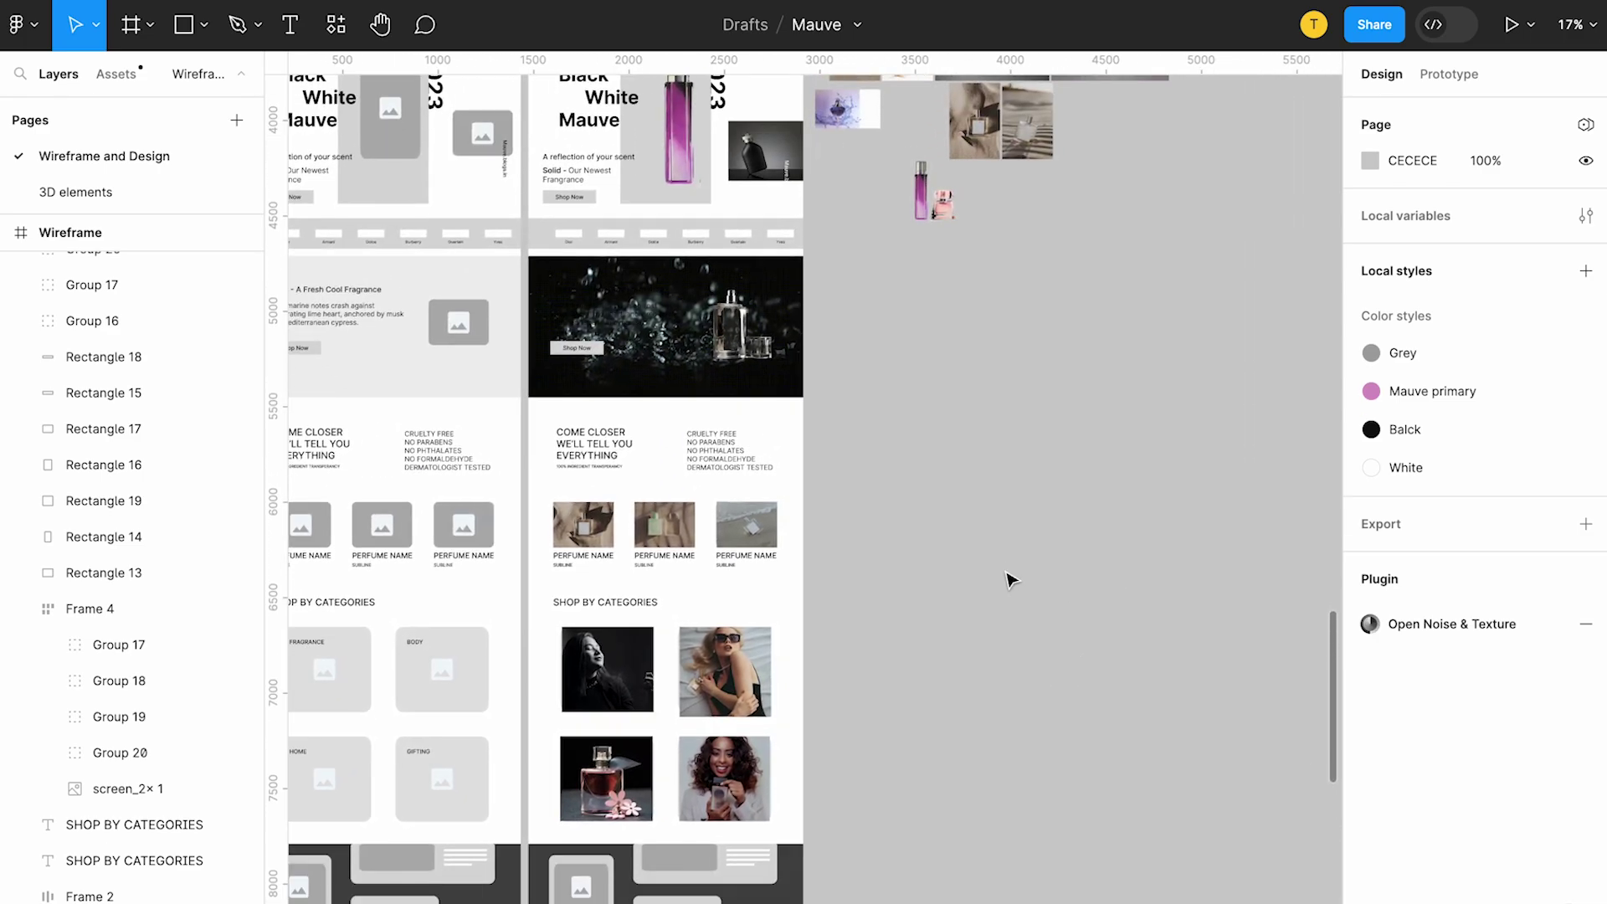
pyautogui.scroll(-2, 1010, 579)
pyautogui.scroll(-5, 705, 393)
pyautogui.hscroll(-3, 642, 434)
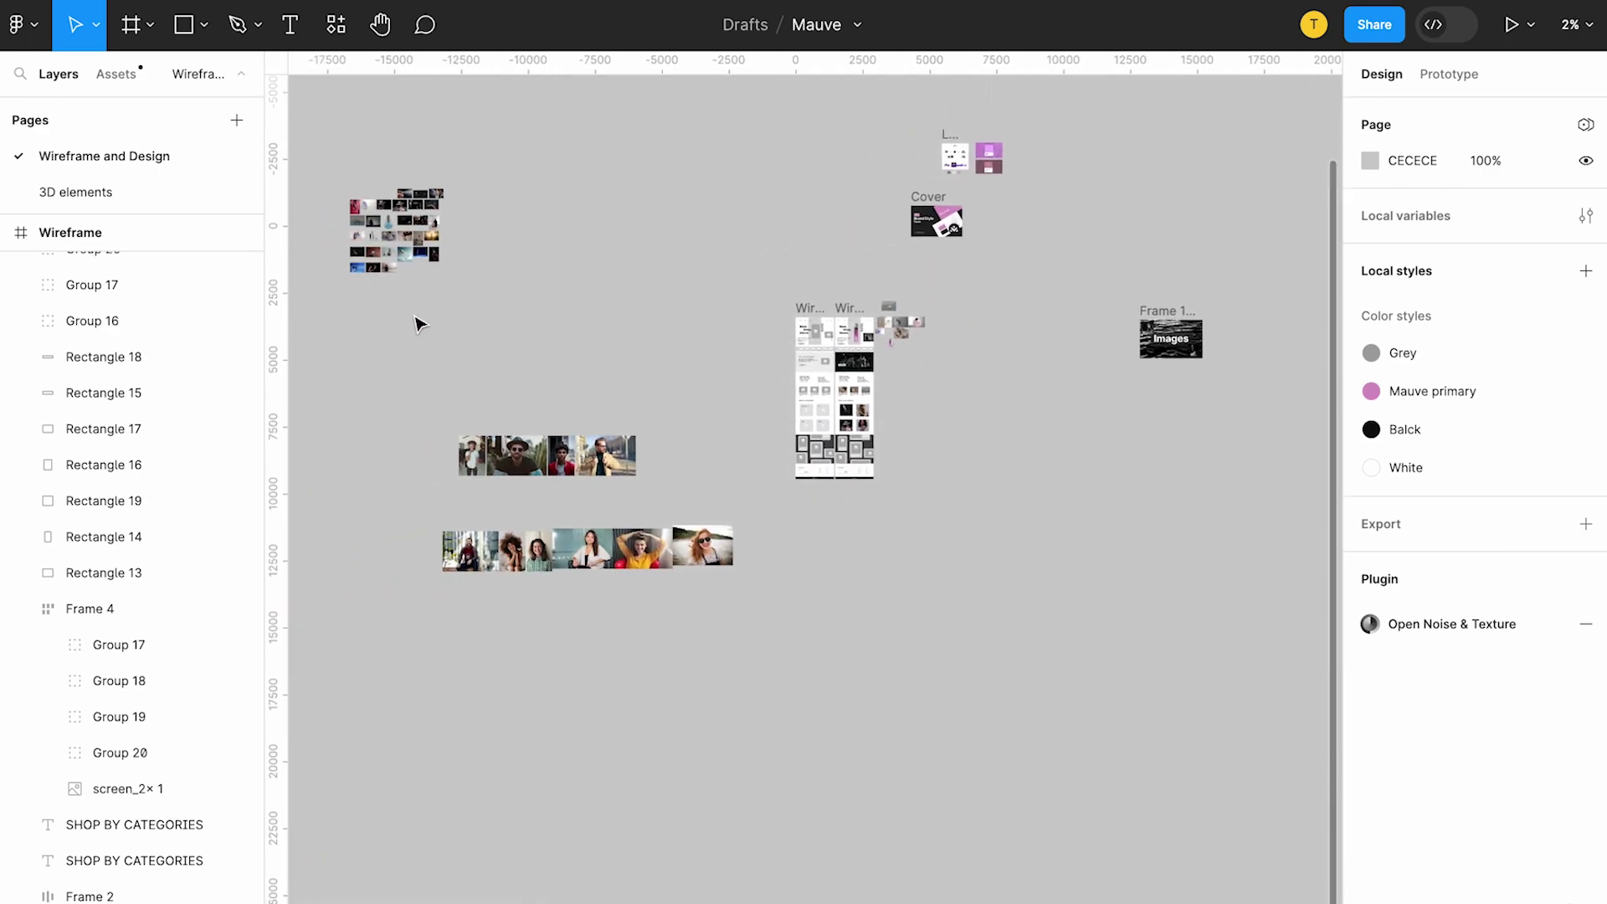
pyautogui.moveTo(402, 420); pyautogui.dragTo(675, 617)
pyautogui.moveTo(578, 539); pyautogui.dragTo(1011, 485)
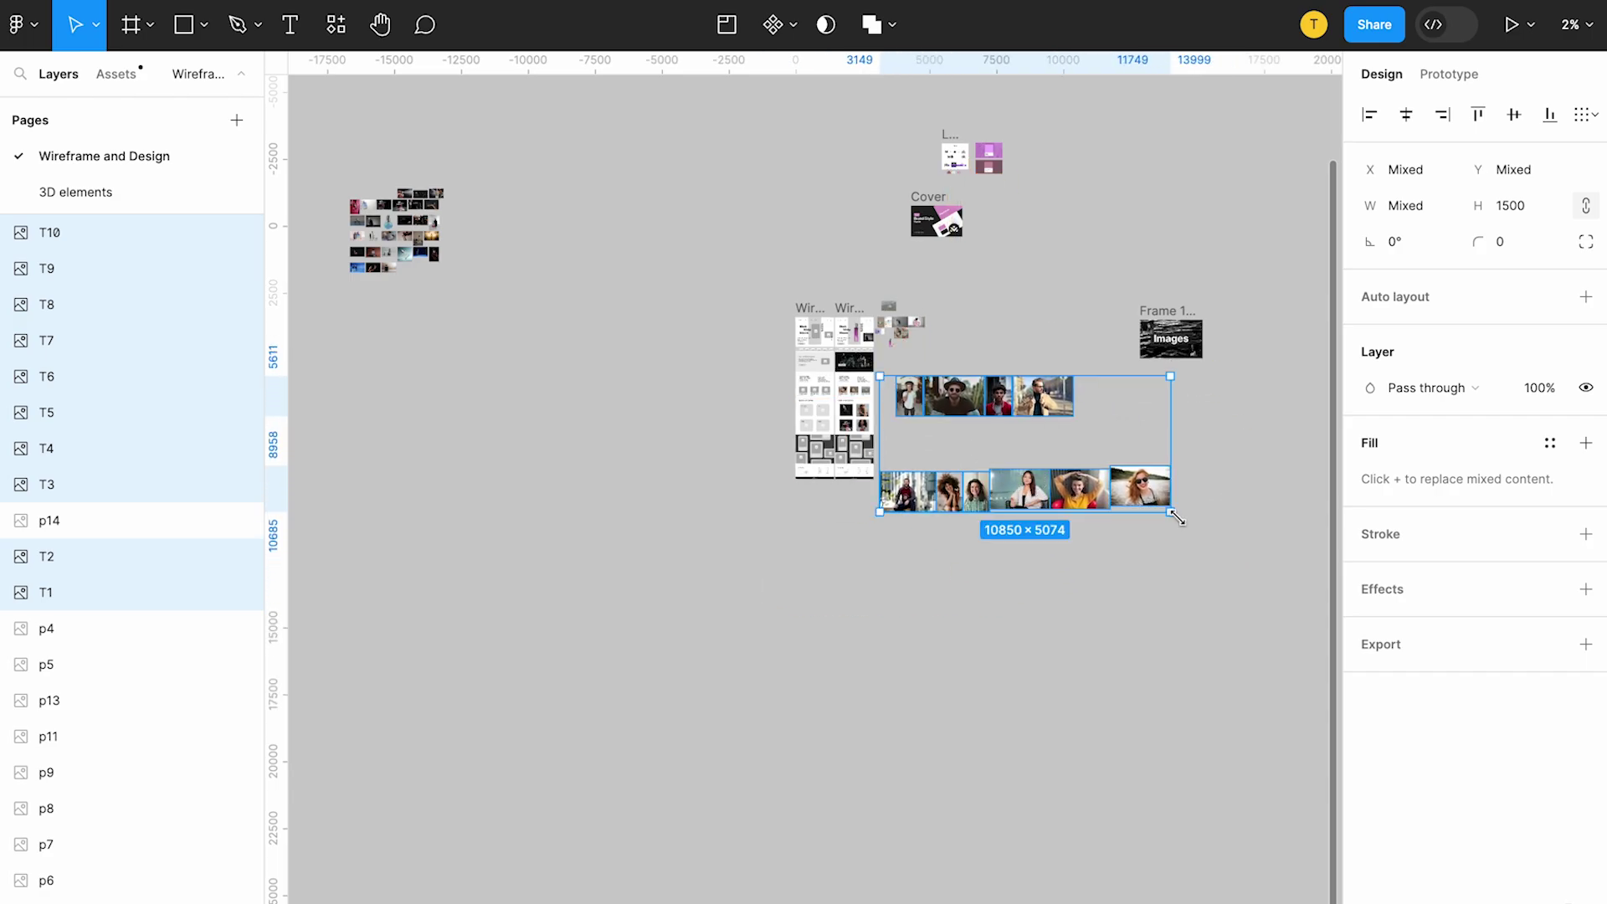
pyautogui.moveTo(1172, 509); pyautogui.dragTo(990, 434)
pyautogui.scroll(5, 983, 435)
pyautogui.click(849, 678)
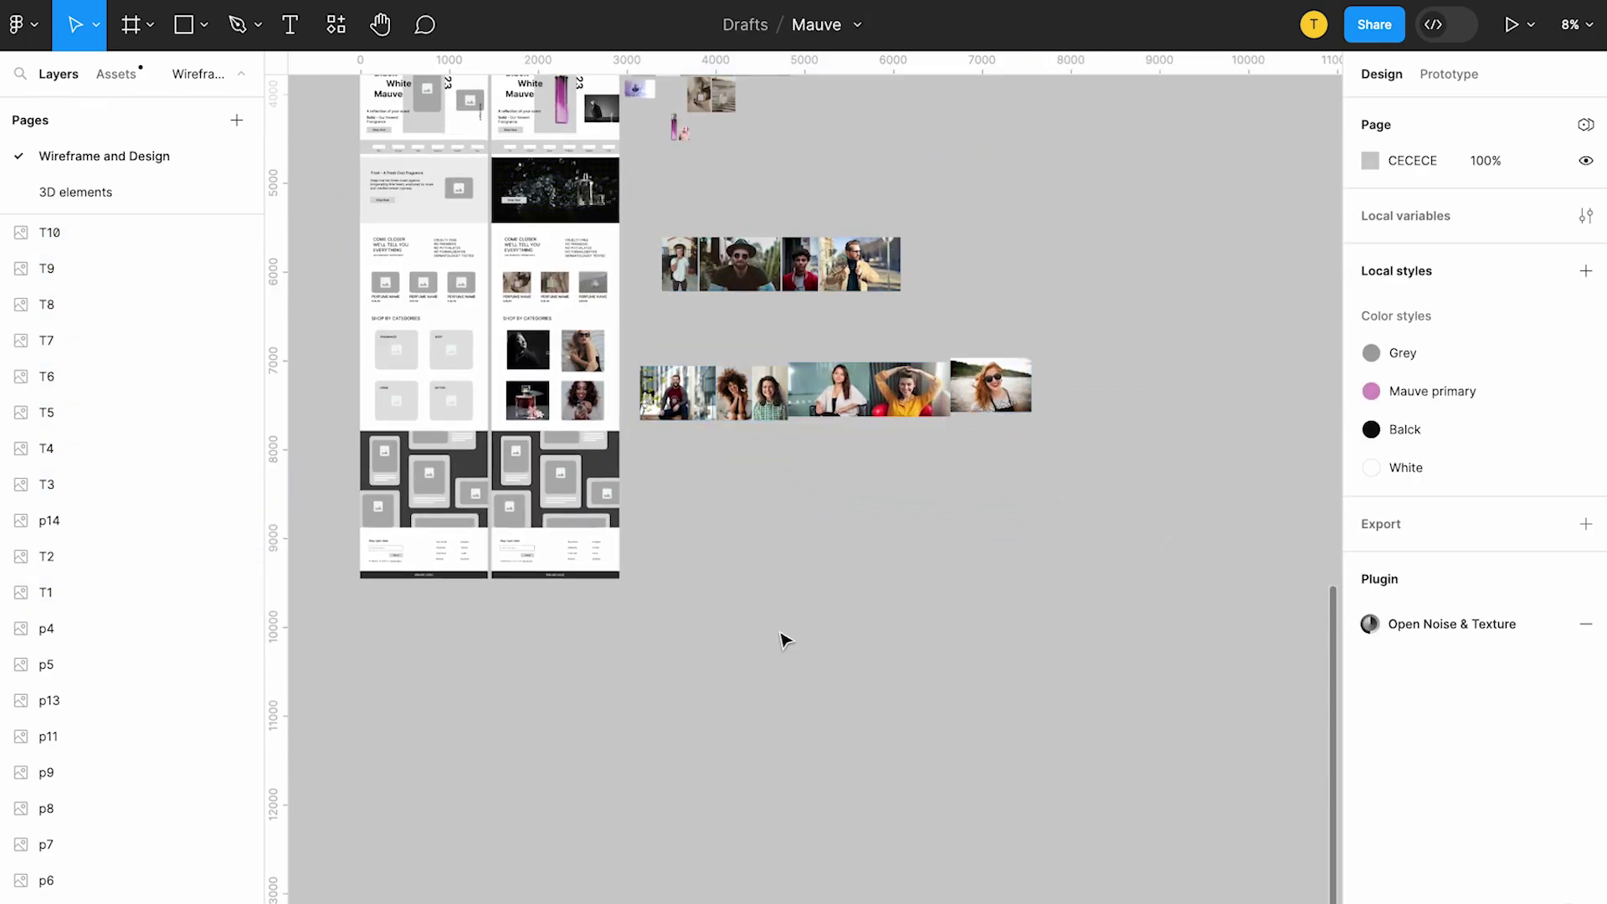
# Step: Cut the photo of the woman in the green patterned top, paste it into the first testimonial card and scale it to about 294 × 365
pyautogui.scroll(3, 689, 359)
pyautogui.scroll(1, 924, 212)
pyautogui.click(1061, 462)
pyautogui.moveTo(1061, 463); pyautogui.dragTo(845, 682)
pyautogui.press('Delete')
pyautogui.click(506, 577)
pyautogui.click(507, 578)
pyautogui.hotkey('ctrl', 'v')
pyautogui.moveTo(494, 584); pyautogui.dragTo(504, 604)
pyautogui.scroll(4, 504, 603)
pyautogui.moveTo(591, 713); pyautogui.dragTo(549, 617)
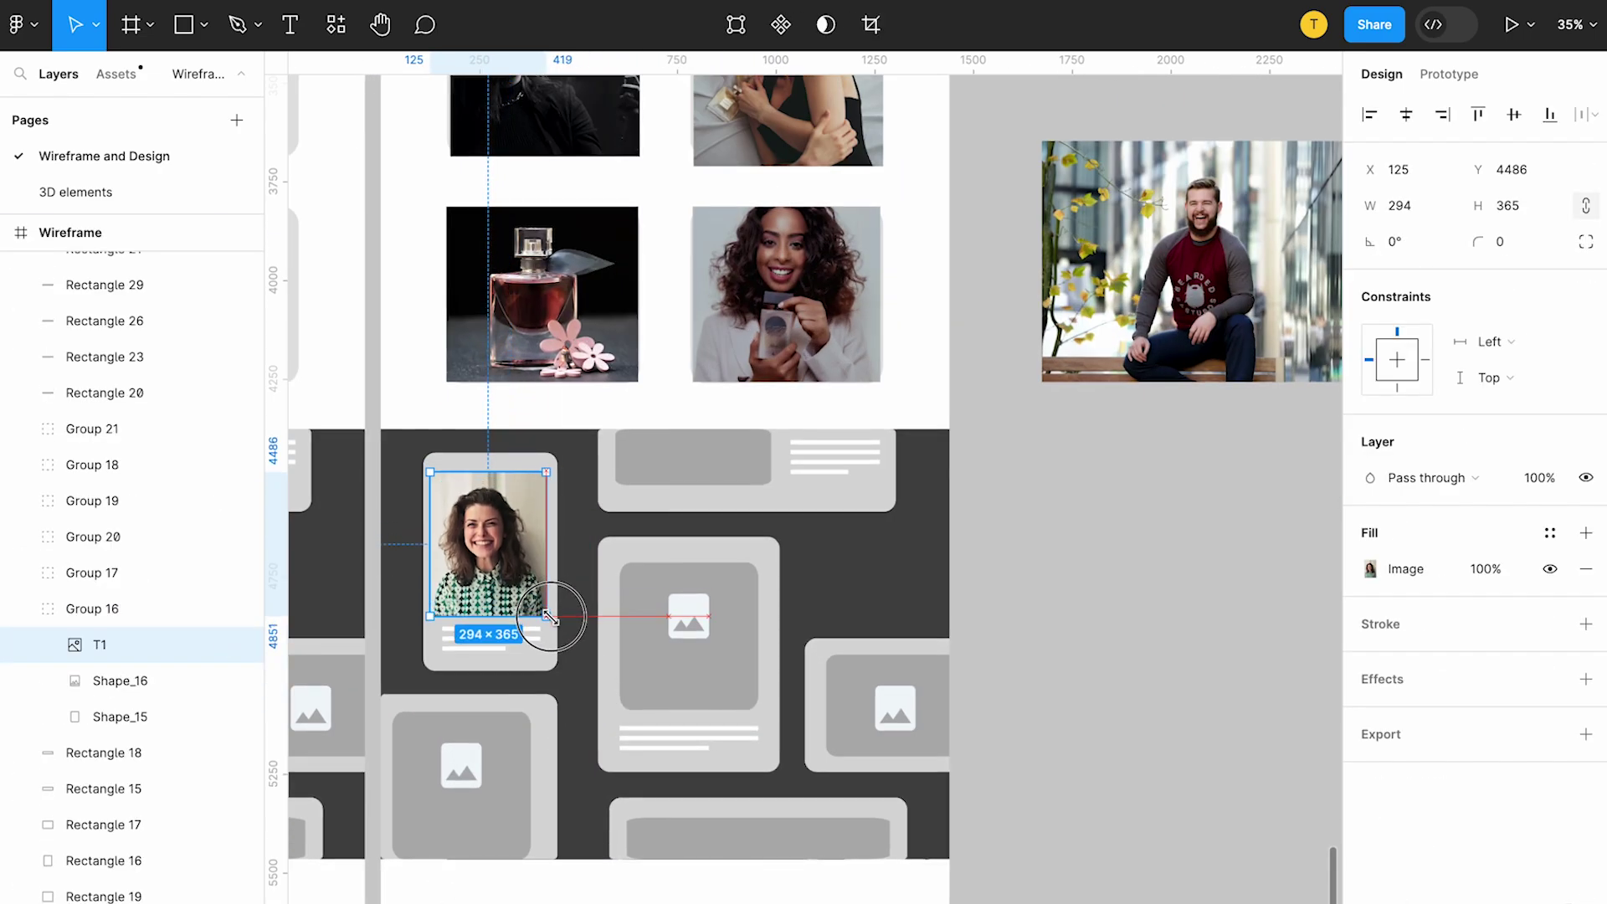
# Step: Place the photo of the bearded man in the maroon shirt over the image area of the wide upper testimonial card
pyautogui.scroll(-2, 500, 534)
pyautogui.moveTo(961, 274); pyautogui.dragTo(937, 546)
pyautogui.click(494, 473)
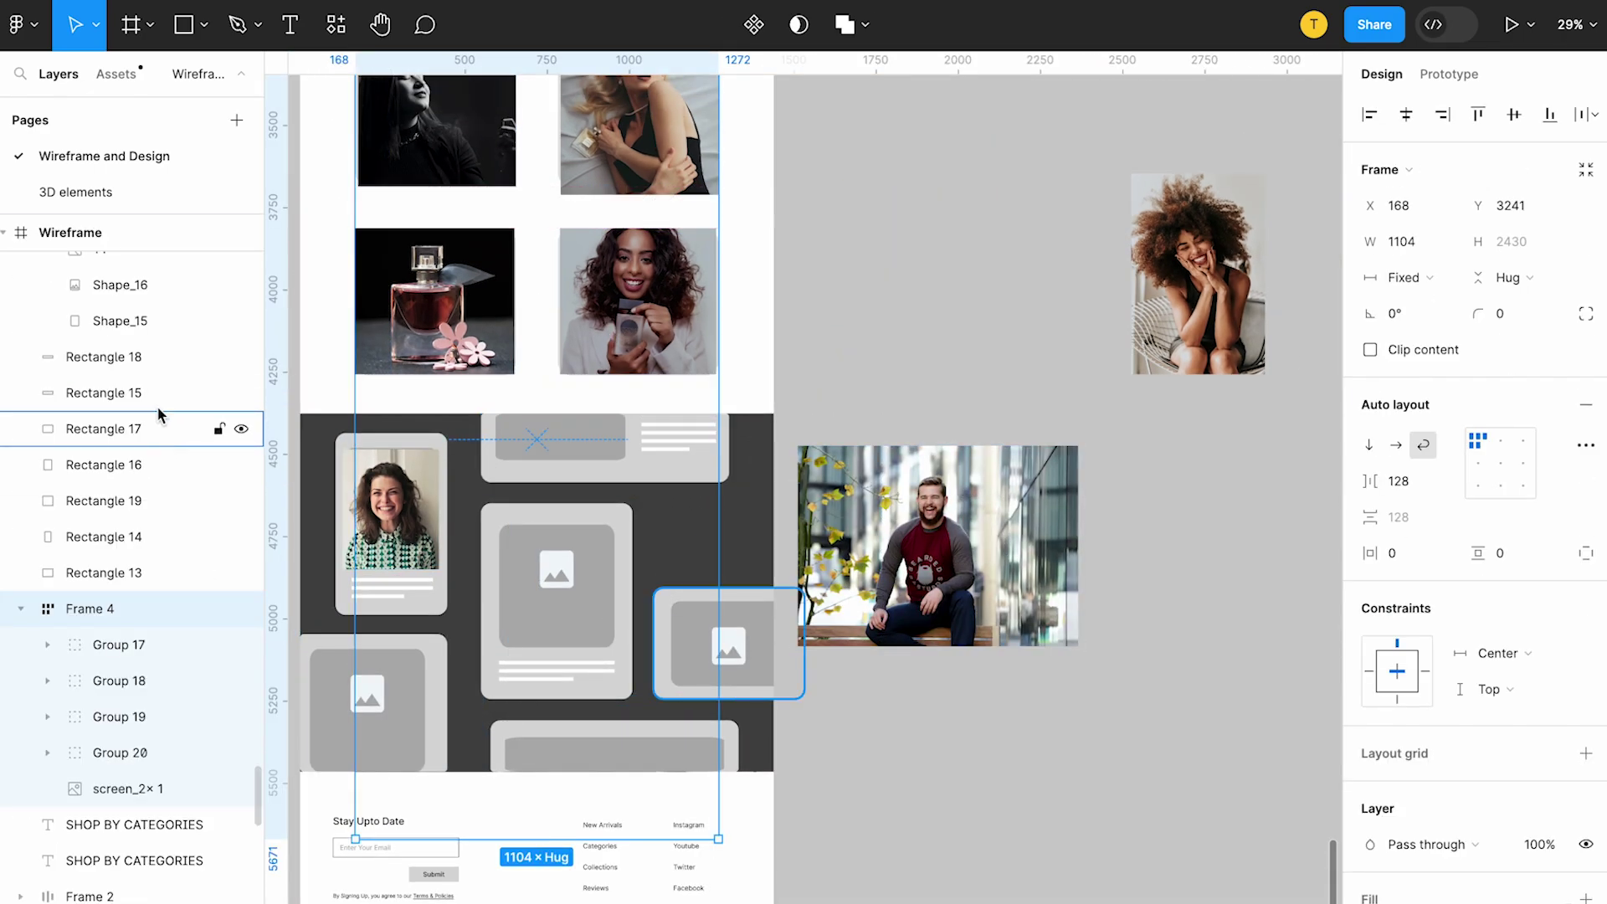
pyautogui.scroll(3, 147, 340)
pyautogui.scroll(-3, 158, 574)
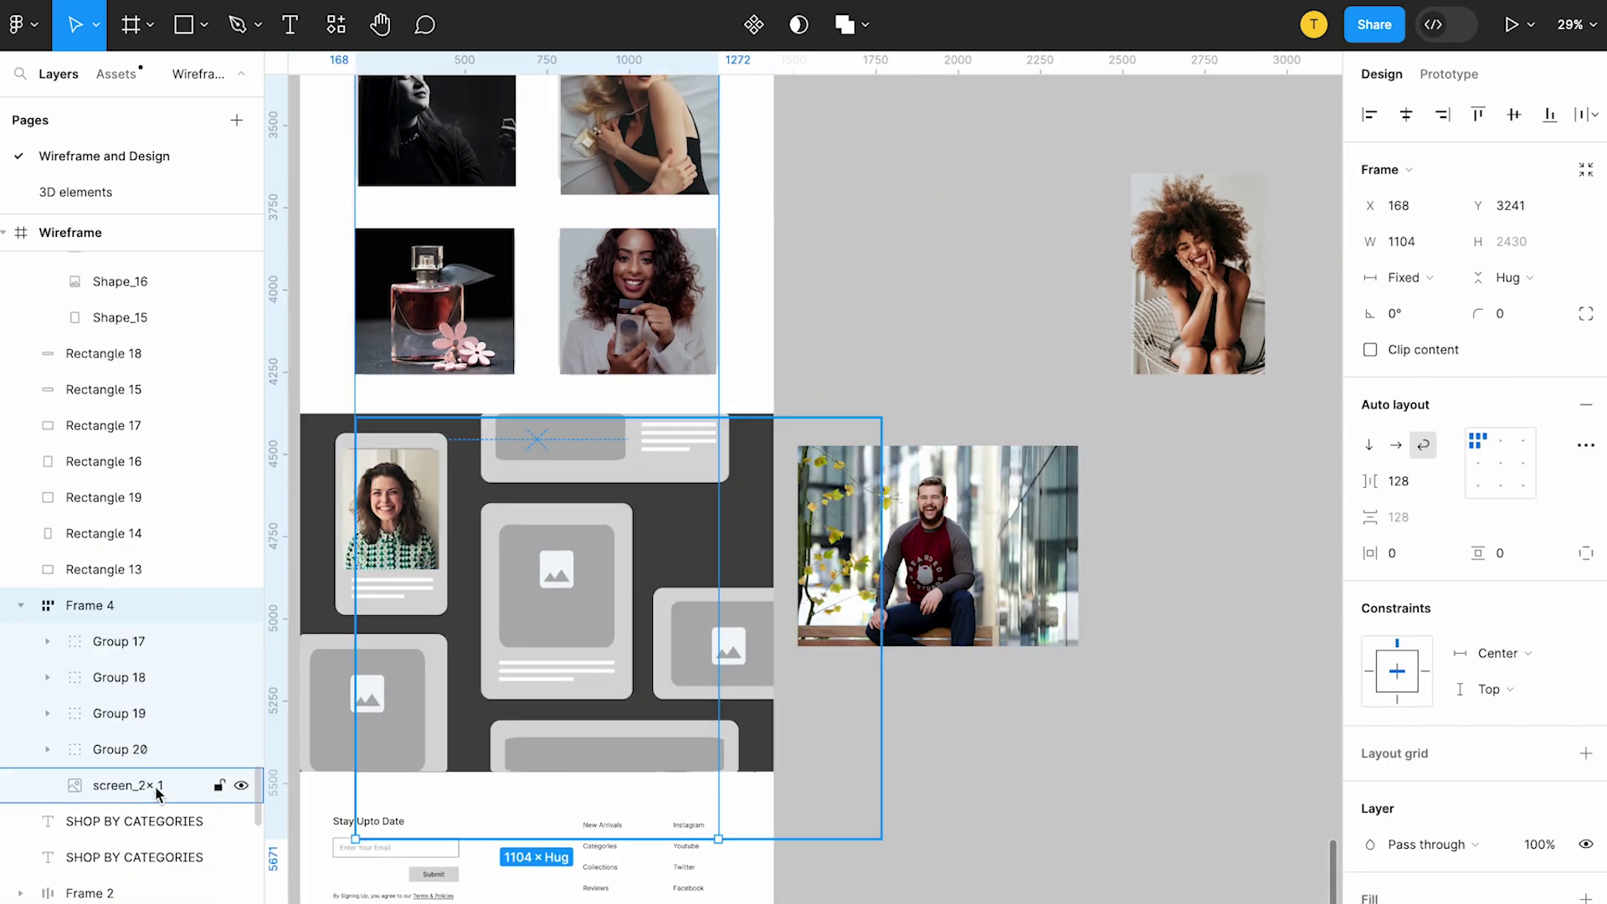
pyautogui.click(157, 787)
pyautogui.press('Escape')
pyautogui.click(1071, 640)
pyautogui.moveTo(1072, 640); pyautogui.dragTo(650, 458)
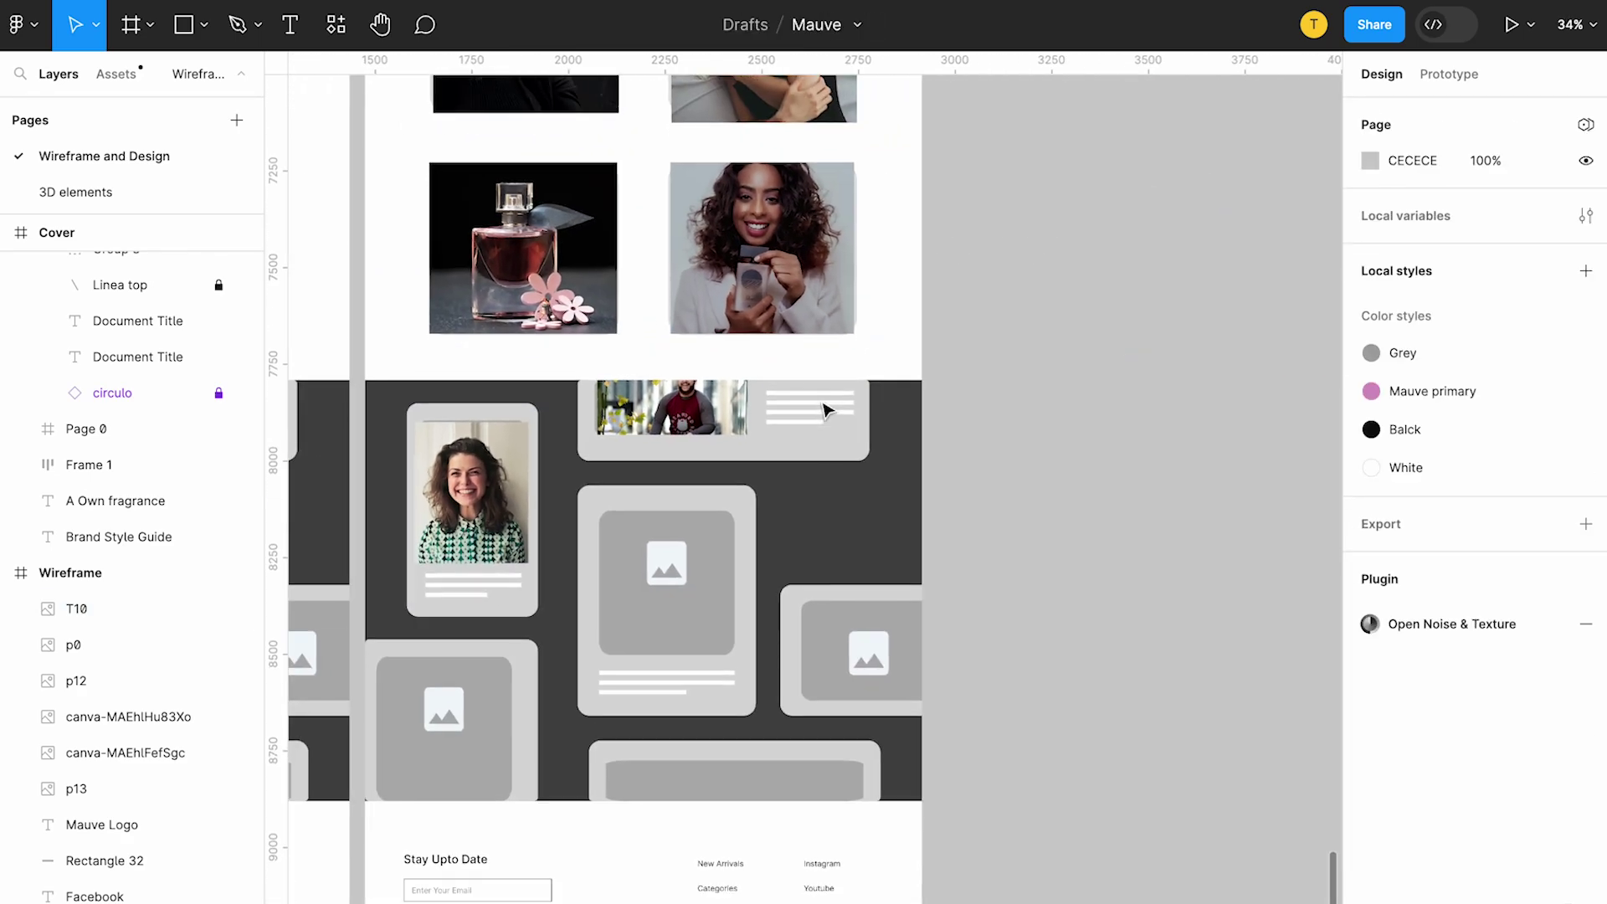
# Step: Place the photo of the laughing curly-haired woman over the middle testimonial card and fit it to about 351 × 373
pyautogui.scroll(-3, 868, 394)
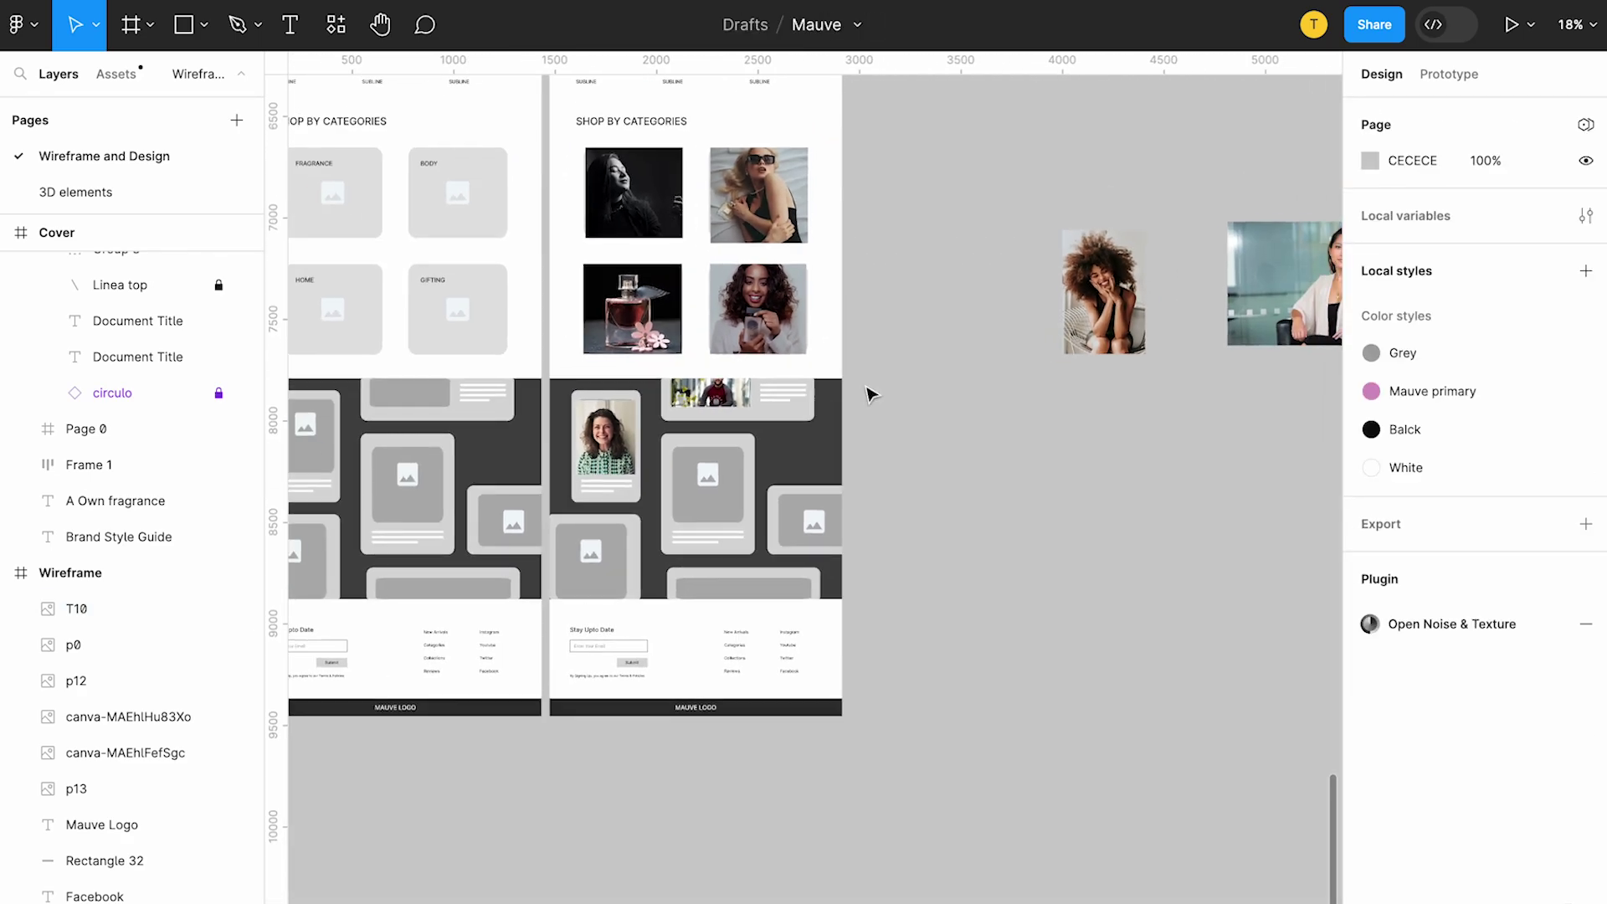
pyautogui.click(1123, 276)
pyautogui.moveTo(1124, 276); pyautogui.dragTo(728, 491)
pyautogui.scroll(5, 722, 484)
pyautogui.moveTo(785, 686); pyautogui.dragTo(775, 576)
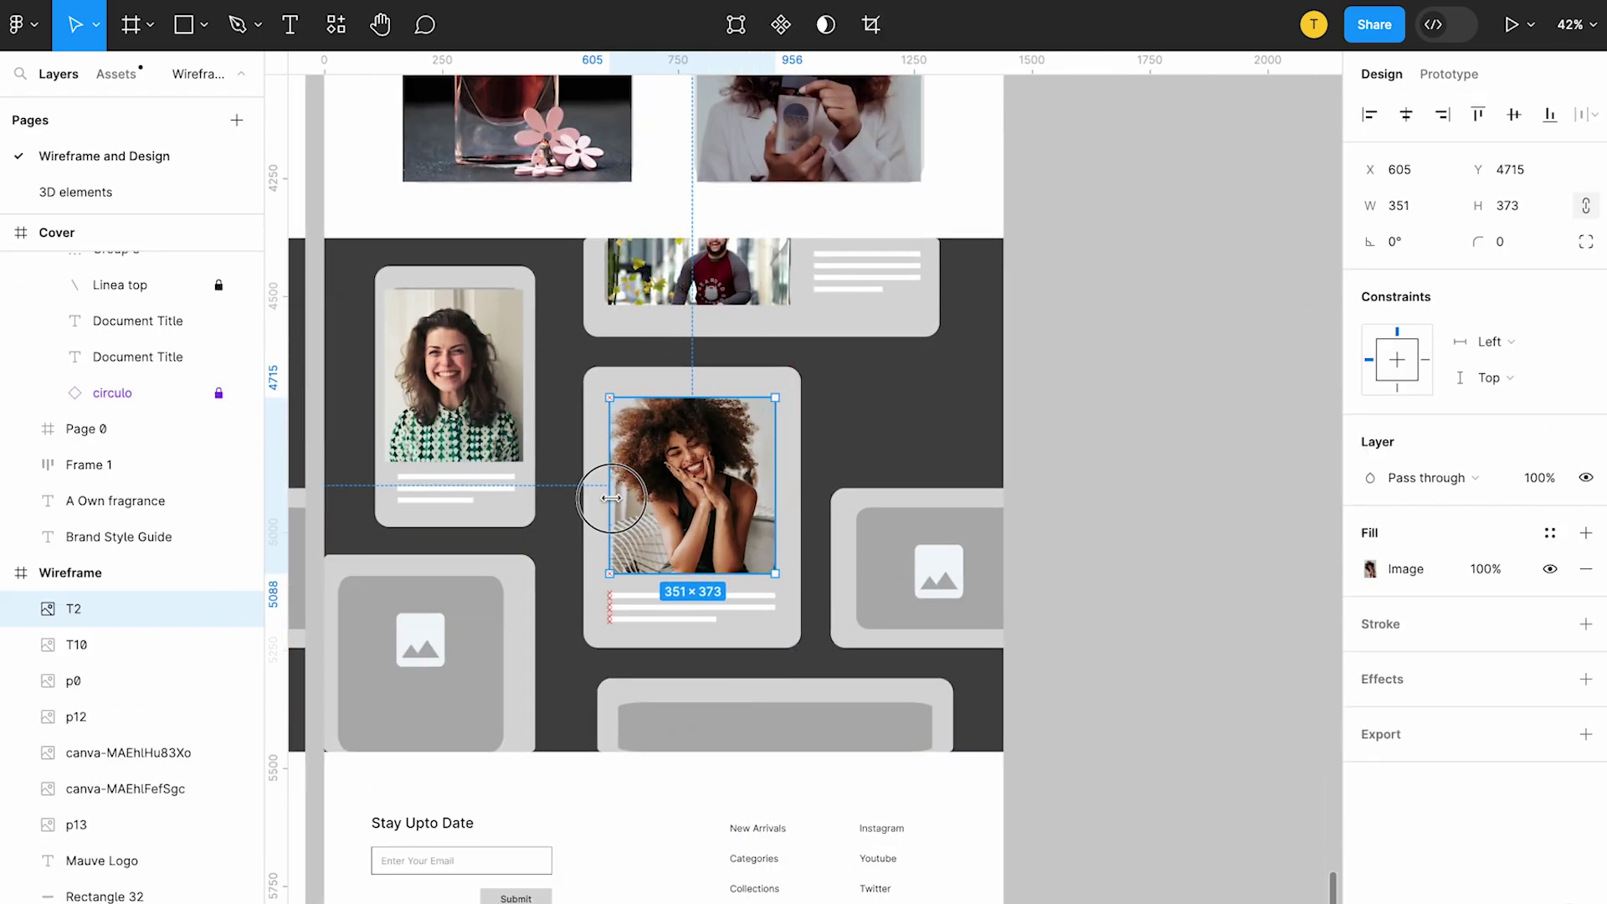
pyautogui.click(1079, 461)
# Step: Fit the photo of the seated woman to 670 × 105 over the wide lower testimonial card and reposition its crop onto her face
pyautogui.scroll(-4, 1079, 466)
pyautogui.hscroll(2, 1081, 466)
pyautogui.moveTo(1218, 218); pyautogui.dragTo(600, 589)
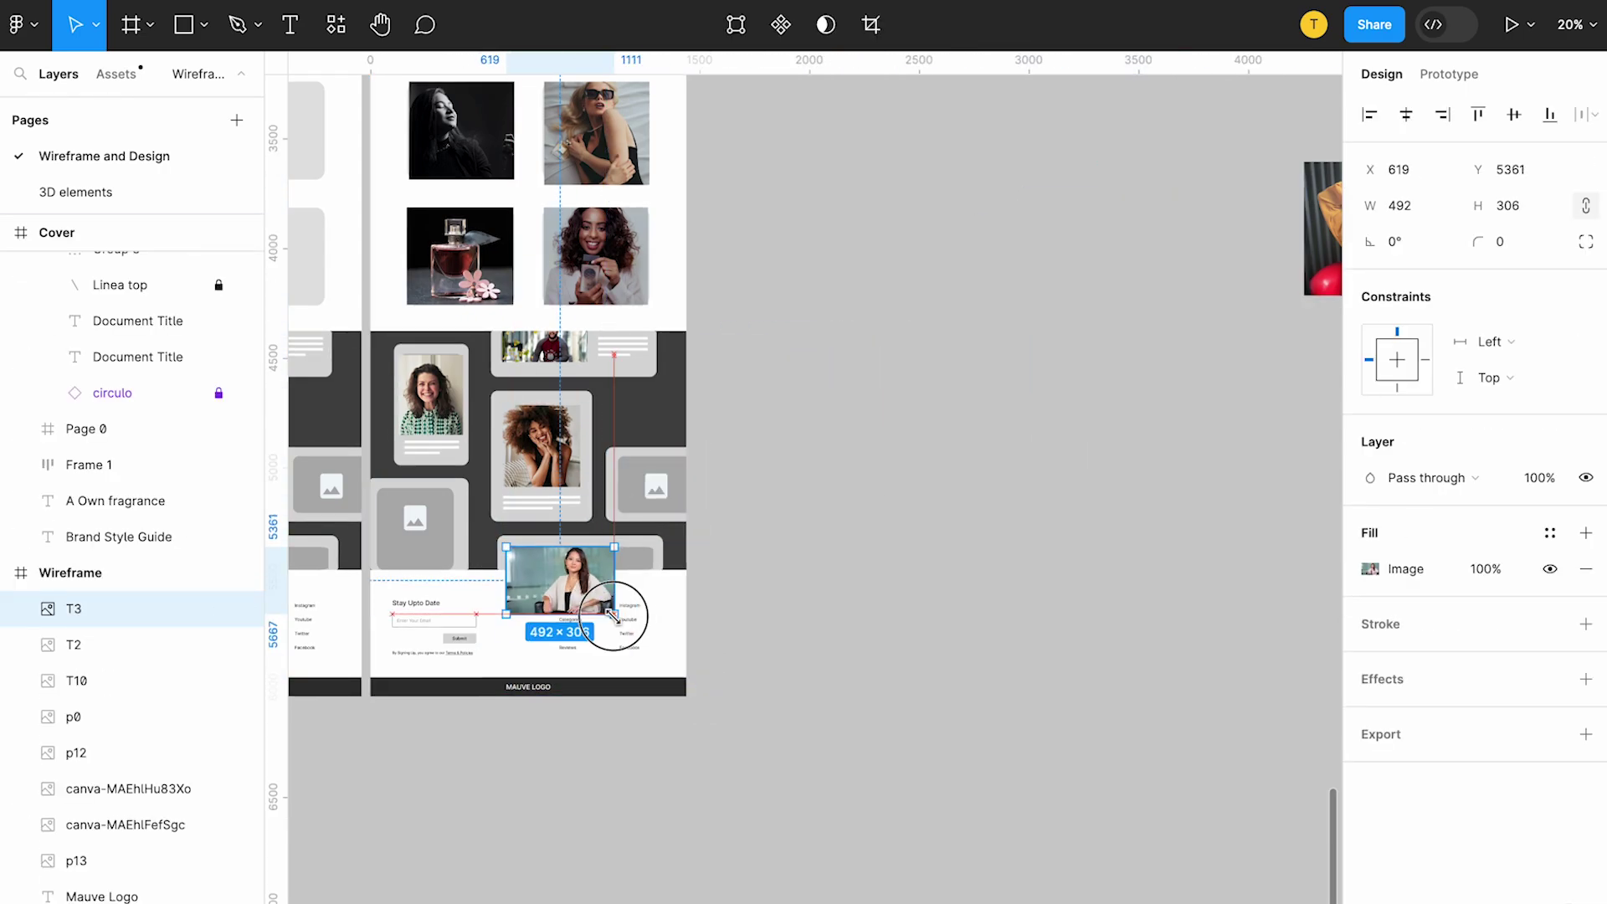
pyautogui.scroll(5, 614, 568)
pyautogui.doubleClick(613, 568)
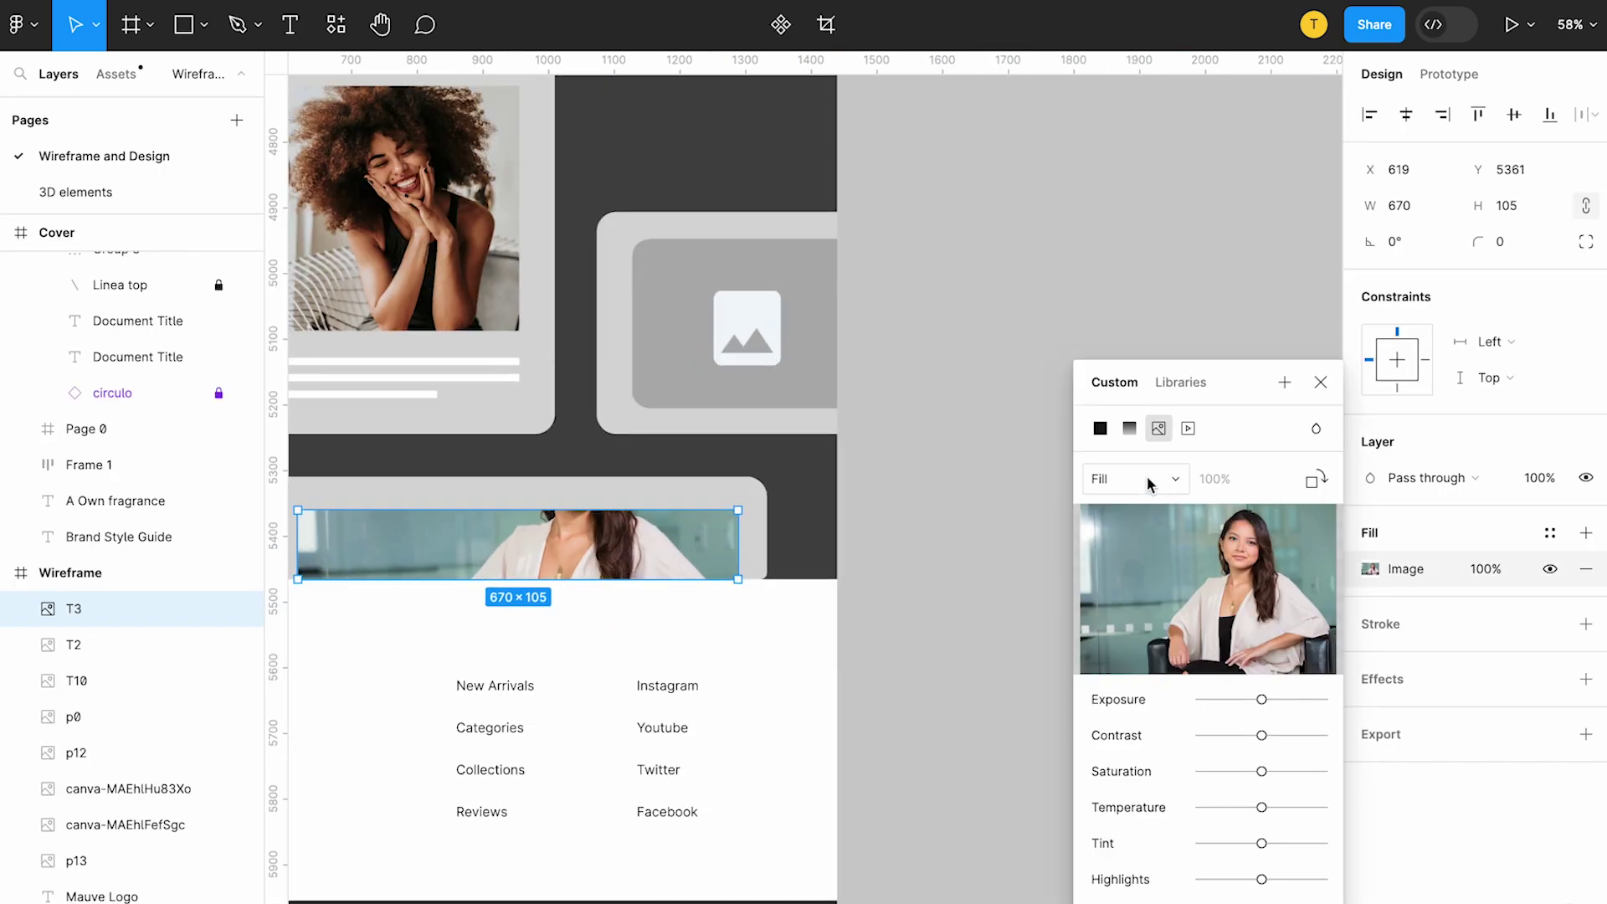
pyautogui.click(1134, 532)
pyautogui.moveTo(595, 549); pyautogui.dragTo(602, 657)
pyautogui.click(952, 493)
# Step: Move the photo of the woman in the yellow sweater next to the testimonial card at the page's right edge
pyautogui.scroll(-6, 952, 493)
pyautogui.hscroll(3, 953, 493)
pyautogui.moveTo(1080, 251); pyautogui.dragTo(531, 458)
pyautogui.hscroll(-2, 535, 460)
pyautogui.scroll(-3, 661, 490)
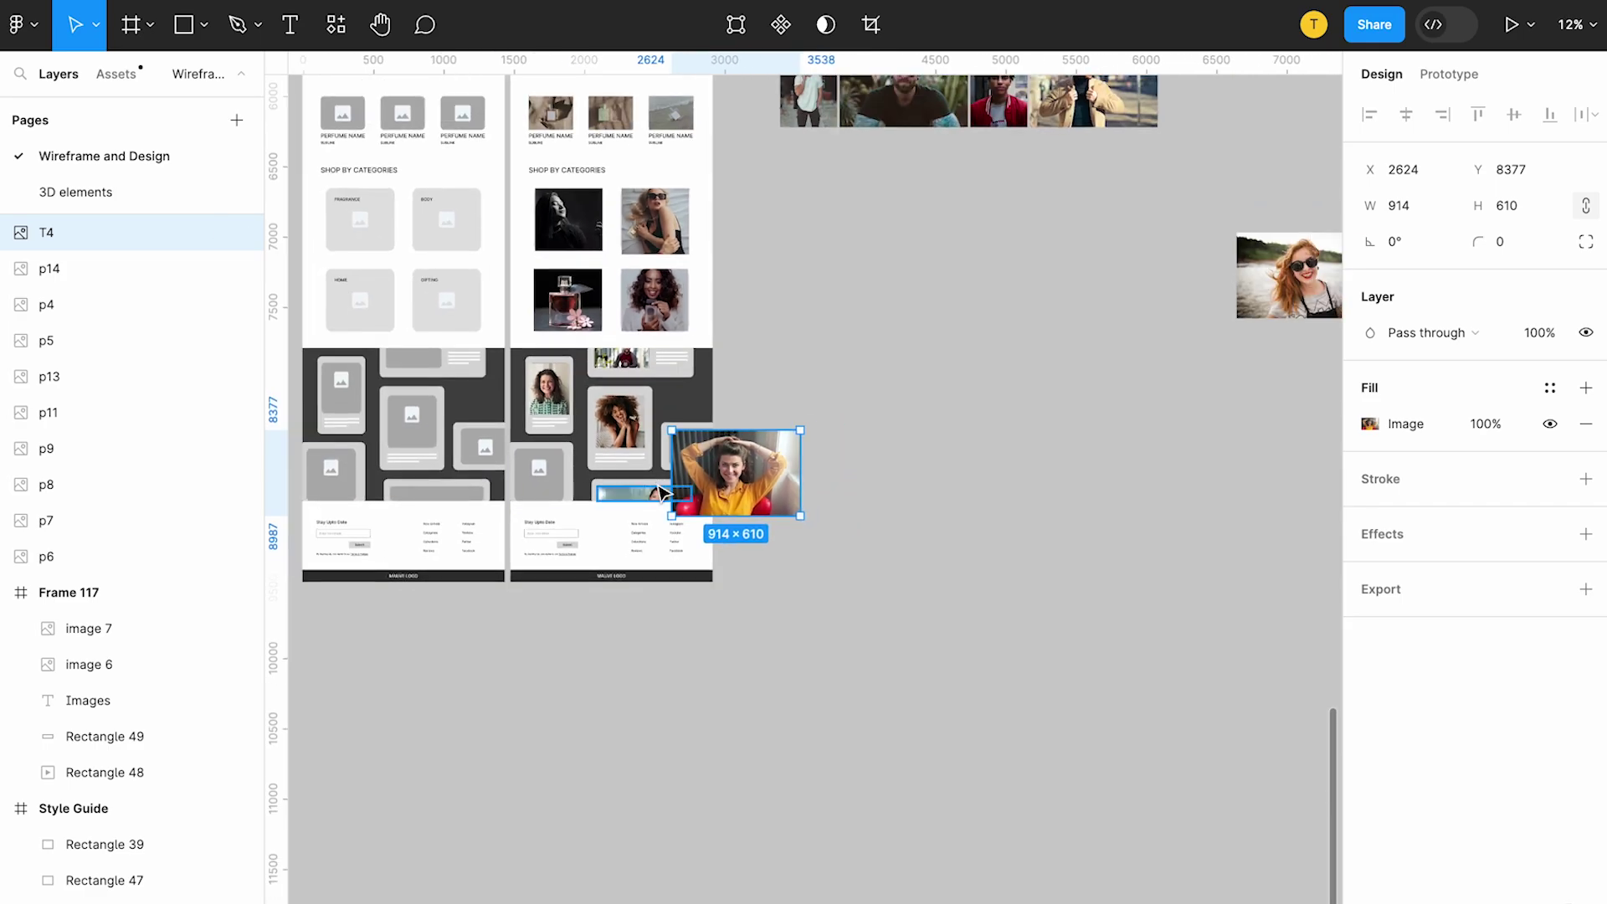
# Step: Place the photo of the man in hat and sunglasses over the lower-left testimonial card and fit it to 345 × 374
pyautogui.hscroll(3, 705, 443)
pyautogui.scroll(2, 705, 443)
pyautogui.click(762, 180)
pyautogui.moveTo(762, 180); pyautogui.dragTo(474, 576)
pyautogui.scroll(4, 450, 574)
pyautogui.hscroll(-3, 474, 576)
pyautogui.scroll(3, 416, 519)
pyautogui.moveTo(536, 533); pyautogui.dragTo(507, 538)
pyautogui.moveTo(963, 851); pyautogui.dragTo(599, 697)
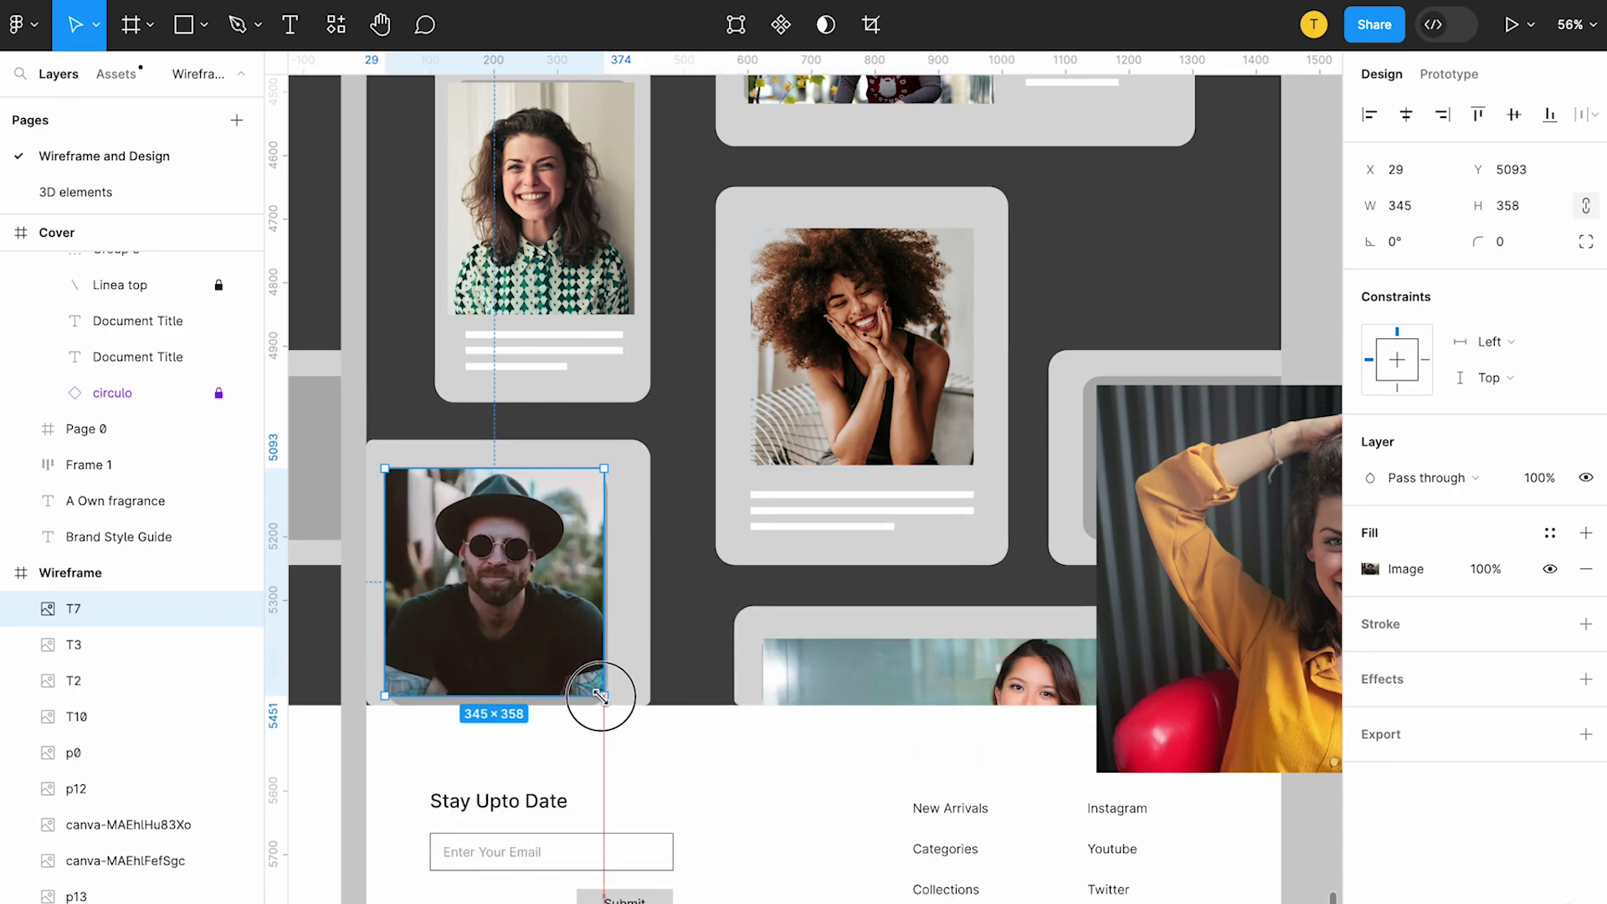
# Step: Move the yellow sweater photo aside and fit the photo of the young man in the red jacket over the right-edge testimonial card
pyautogui.hscroll(5, 939, 622)
pyautogui.scroll(-3, 939, 621)
pyautogui.scroll(-3, 874, 646)
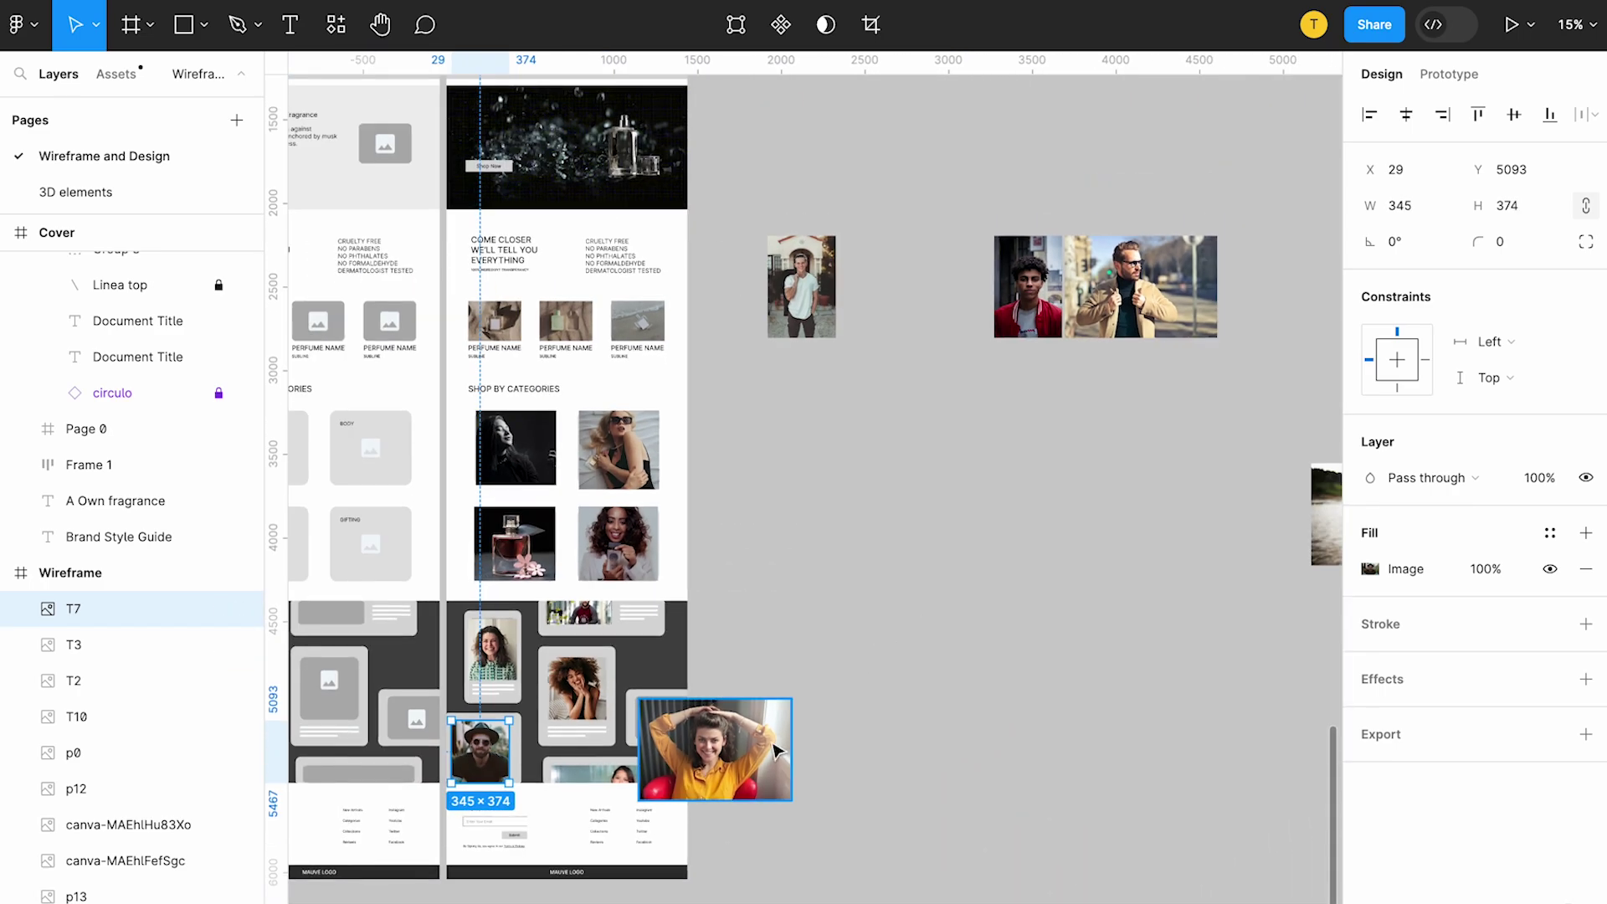
pyautogui.moveTo(712, 753); pyautogui.dragTo(982, 653)
pyautogui.moveTo(1027, 261); pyautogui.dragTo(670, 739)
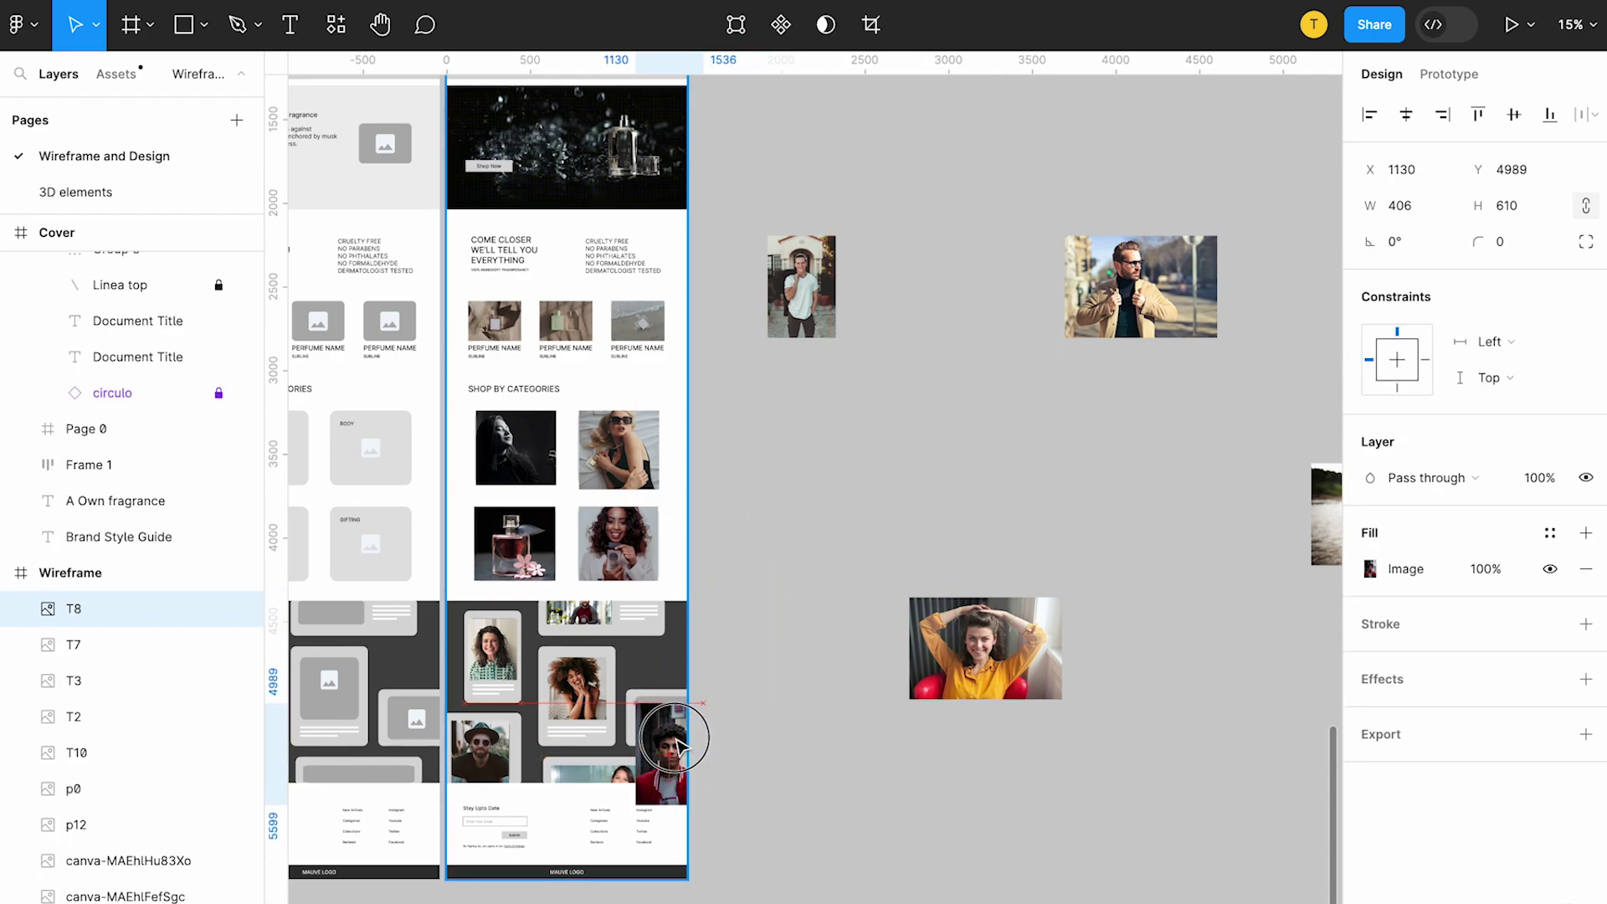
pyautogui.scroll(3, 671, 739)
pyautogui.scroll(-2, 845, 743)
# Step: Fit the yellow sweater photo to 667 × 106 over the wide lower testimonial card and shift its crop onto her face
pyautogui.moveTo(1185, 618); pyautogui.dragTo(682, 858)
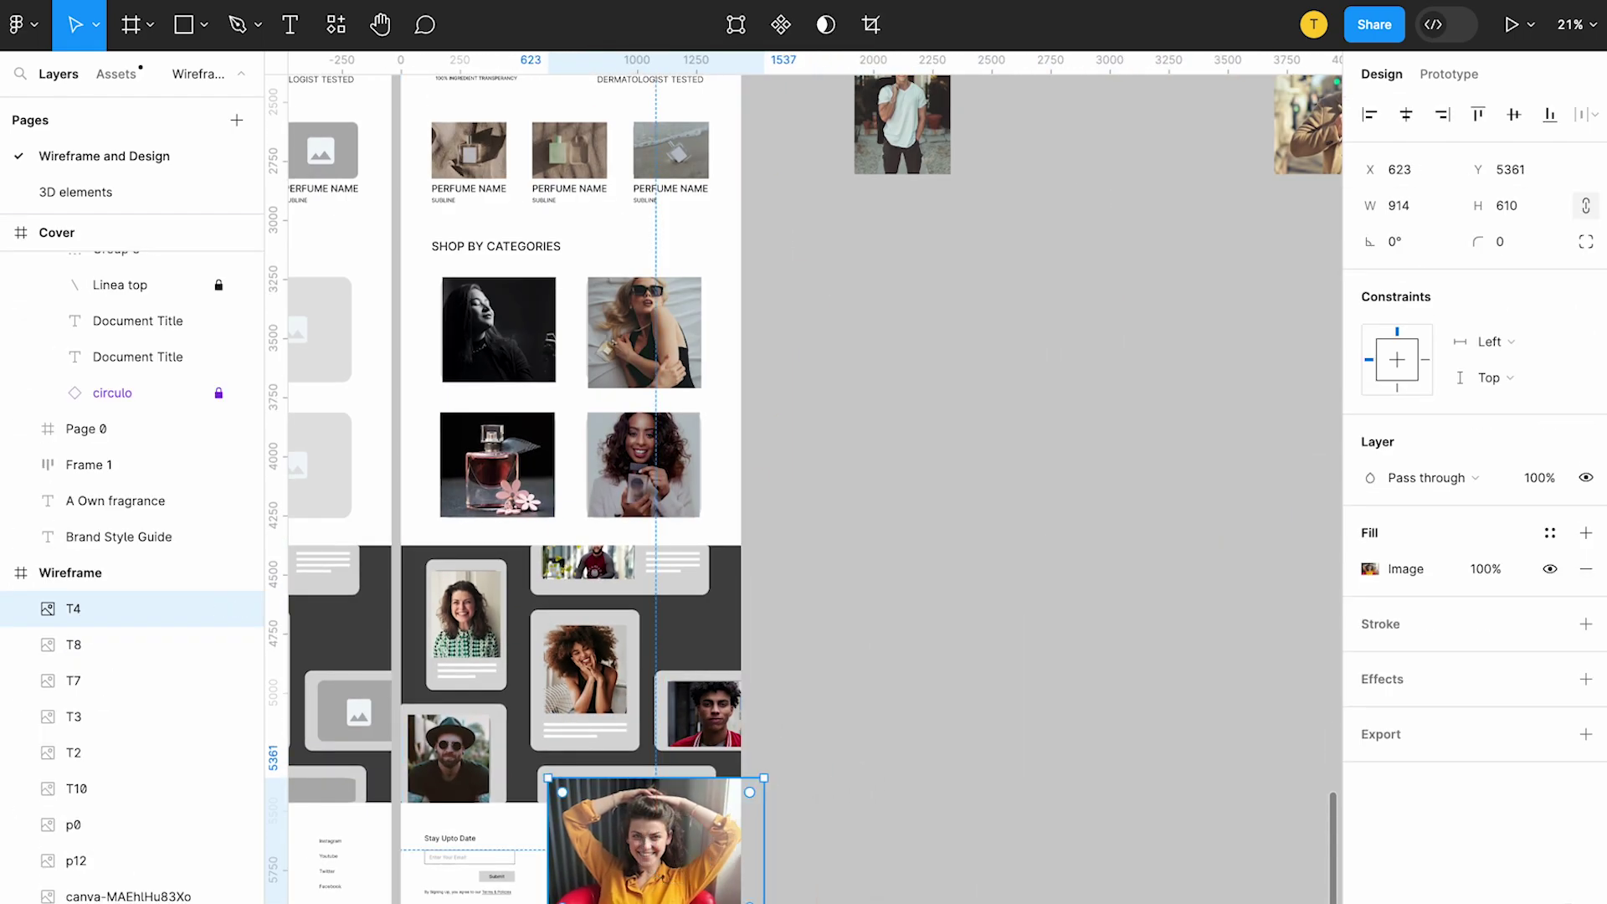
pyautogui.moveTo(763, 902); pyautogui.dragTo(684, 839)
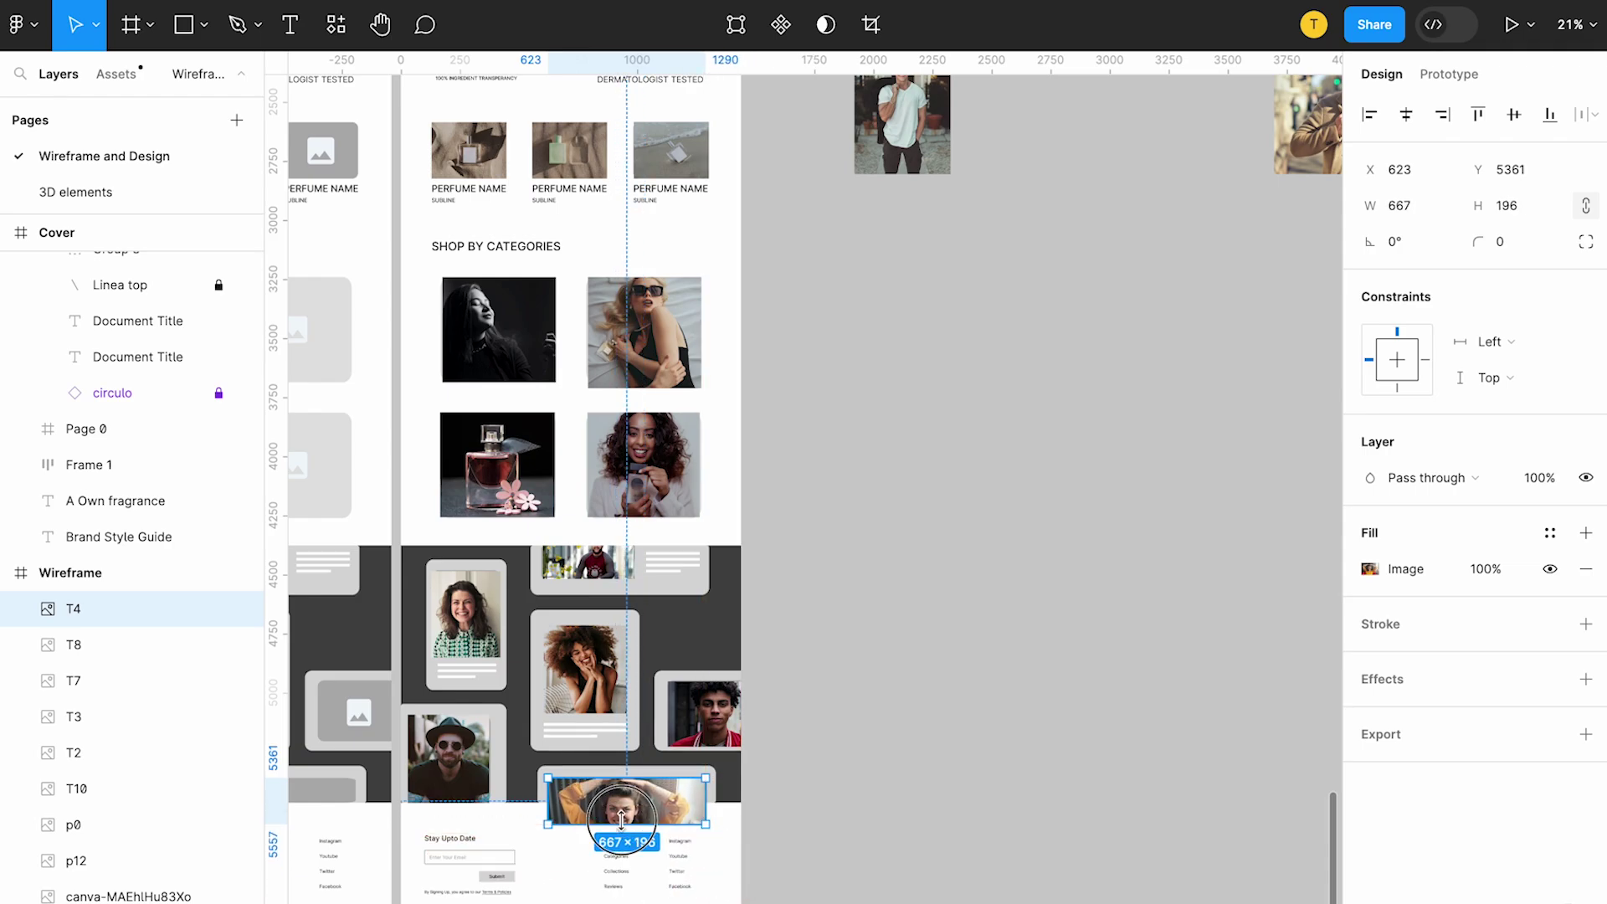
pyautogui.scroll(4, 621, 806)
pyautogui.doubleClick(682, 783)
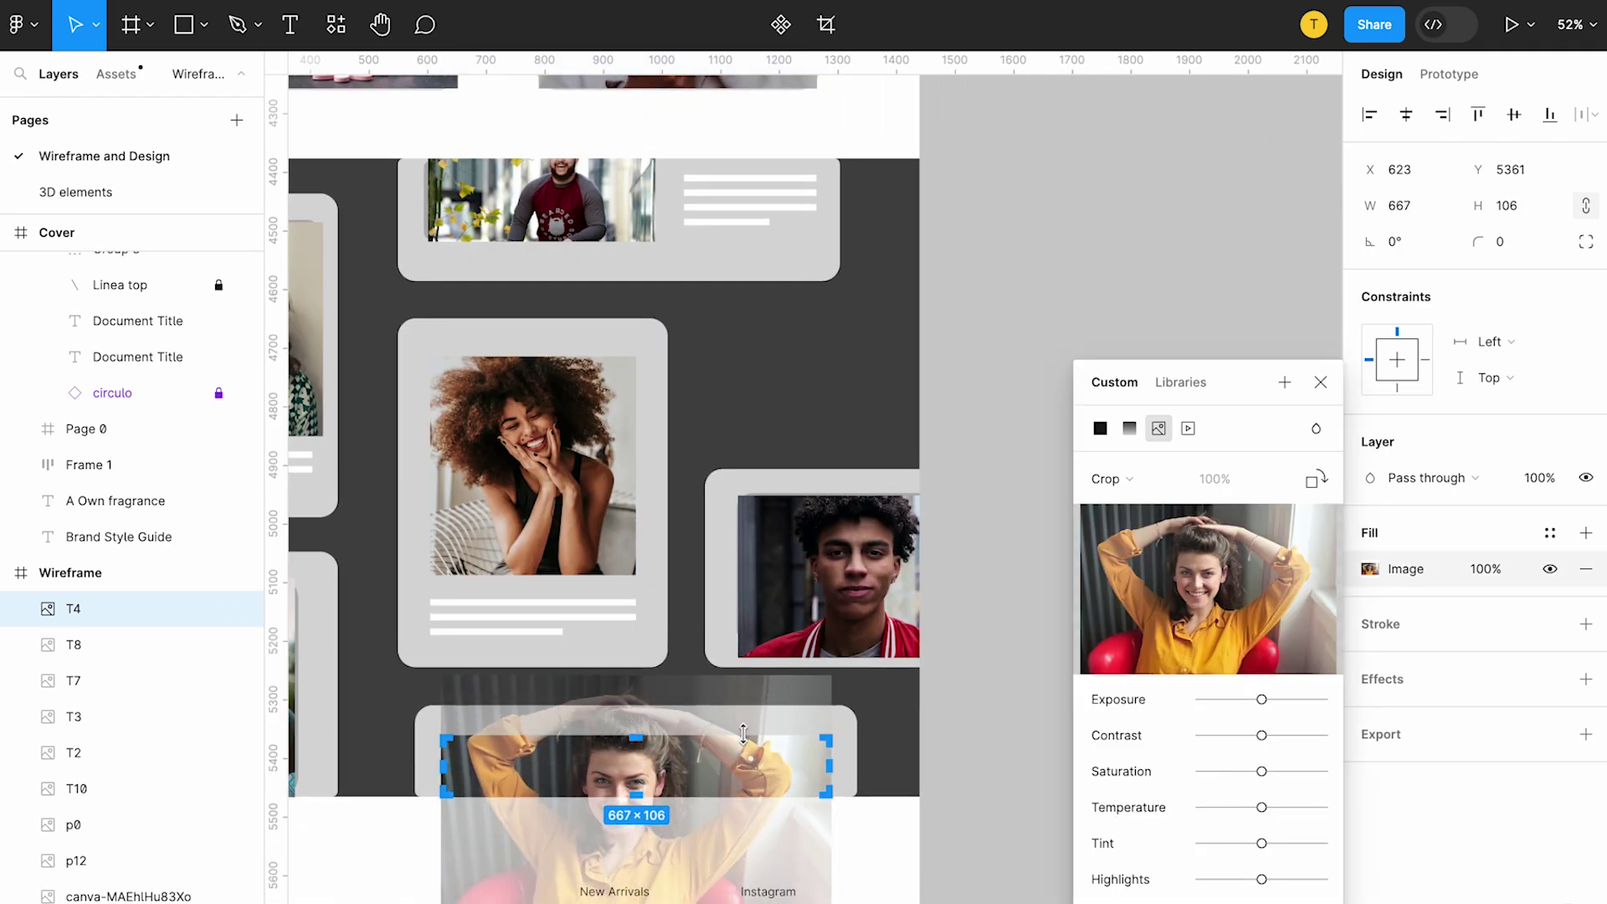
pyautogui.click(950, 731)
# Step: Adjust the young man's photo on the right-edge testimonial card to about 385 × 227
pyautogui.scroll(-3, 803, 703)
pyautogui.click(813, 697)
pyautogui.scroll(4, 816, 703)
pyautogui.moveTo(818, 726); pyautogui.dragTo(819, 692)
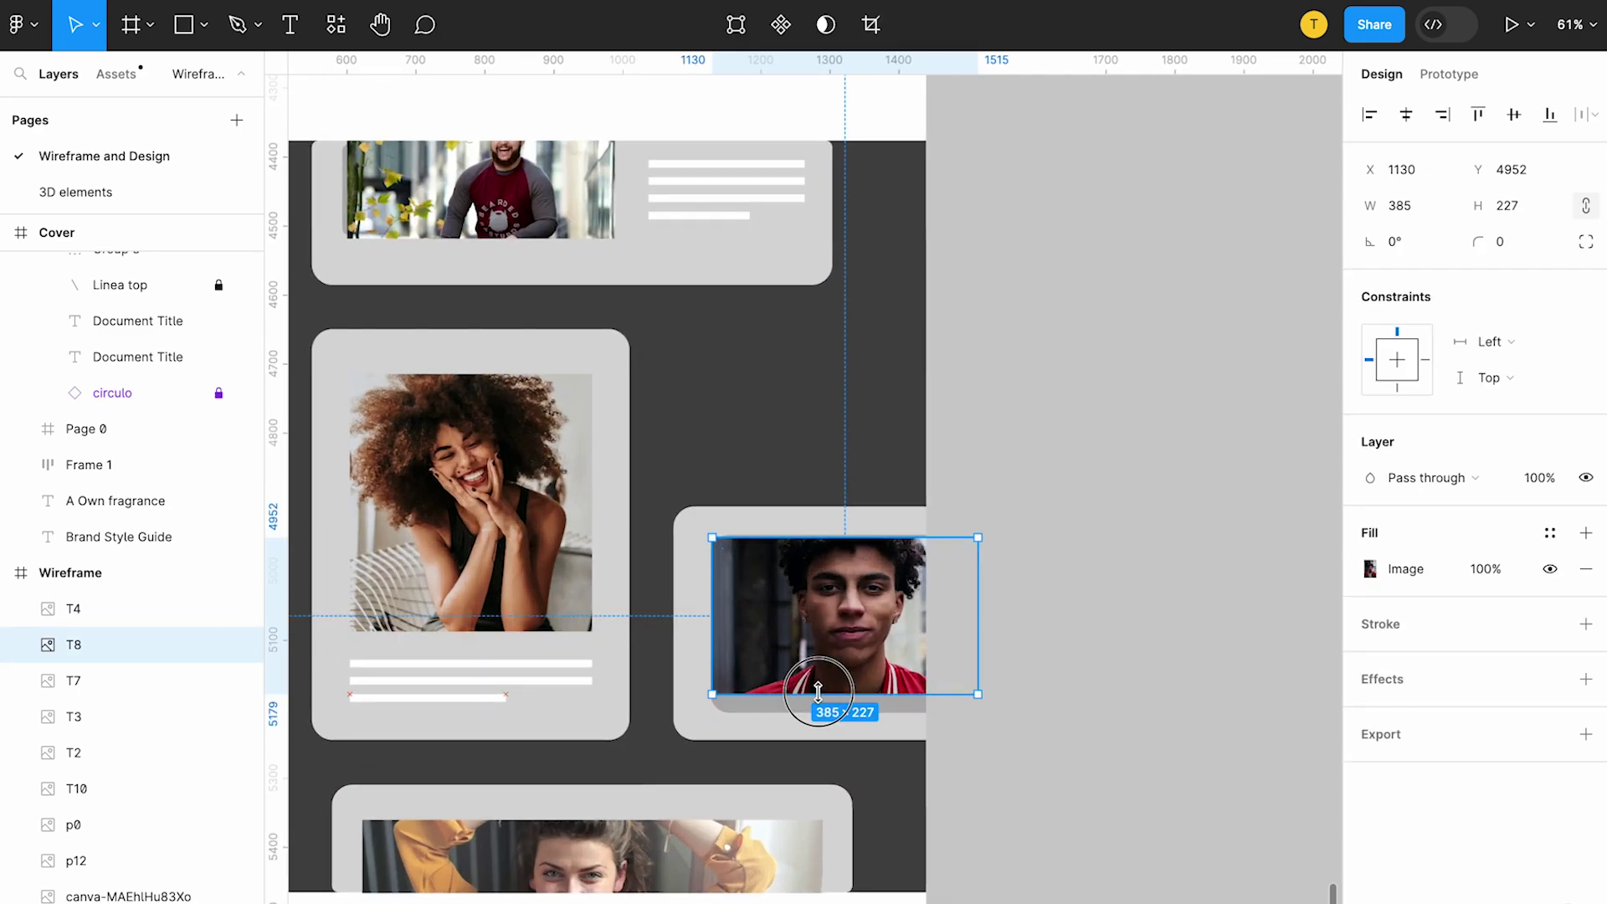
pyautogui.click(1029, 616)
pyautogui.scroll(-6, 1029, 617)
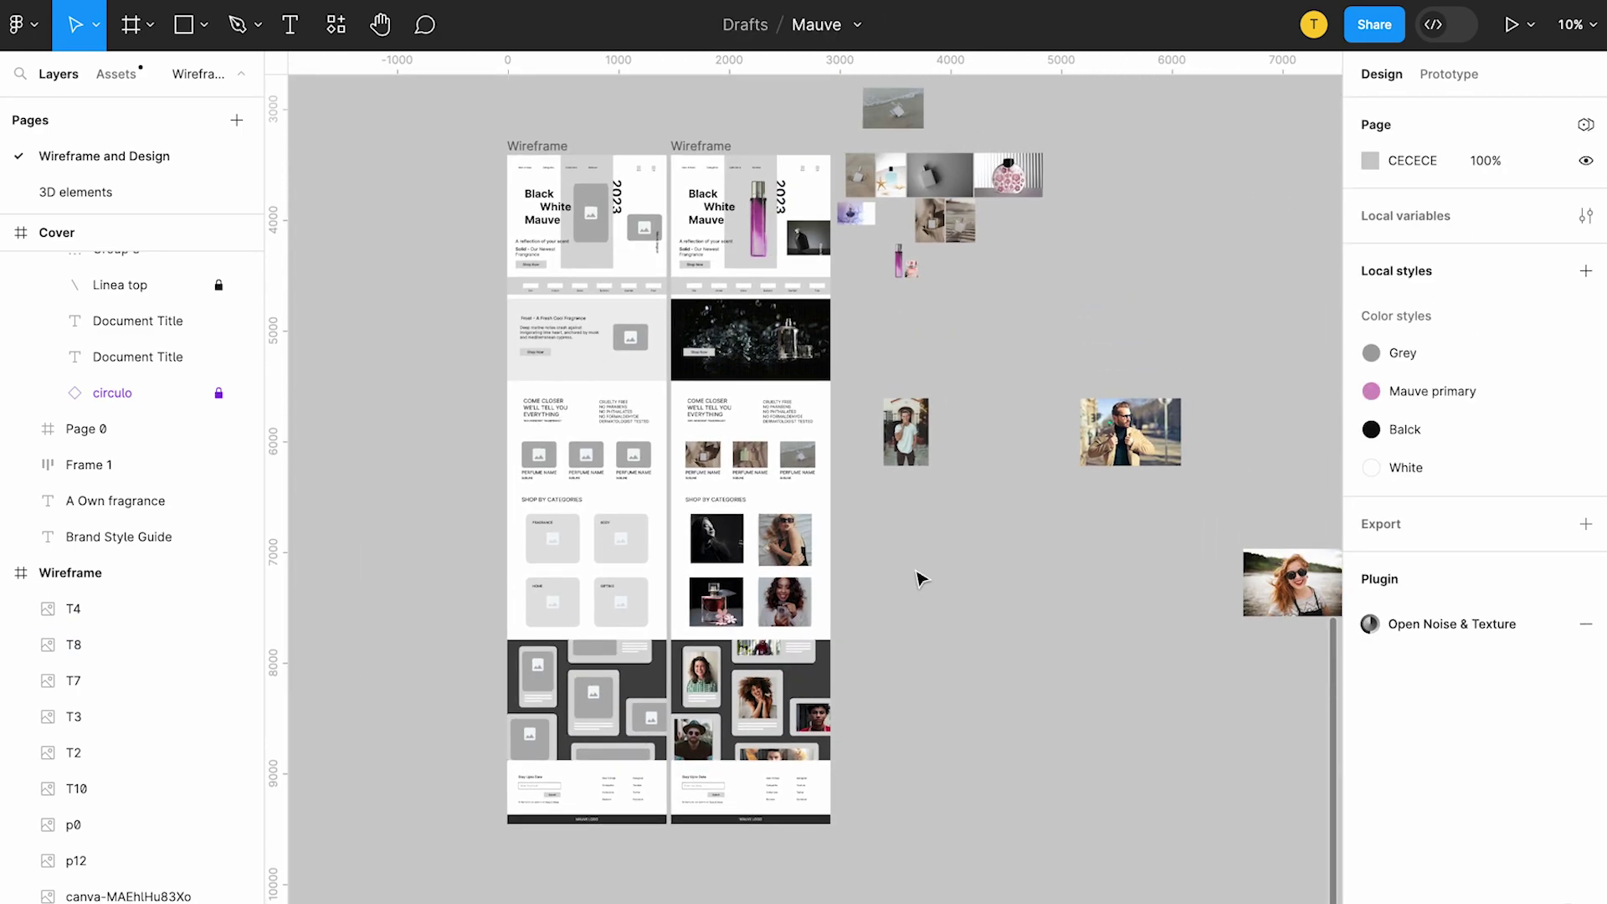